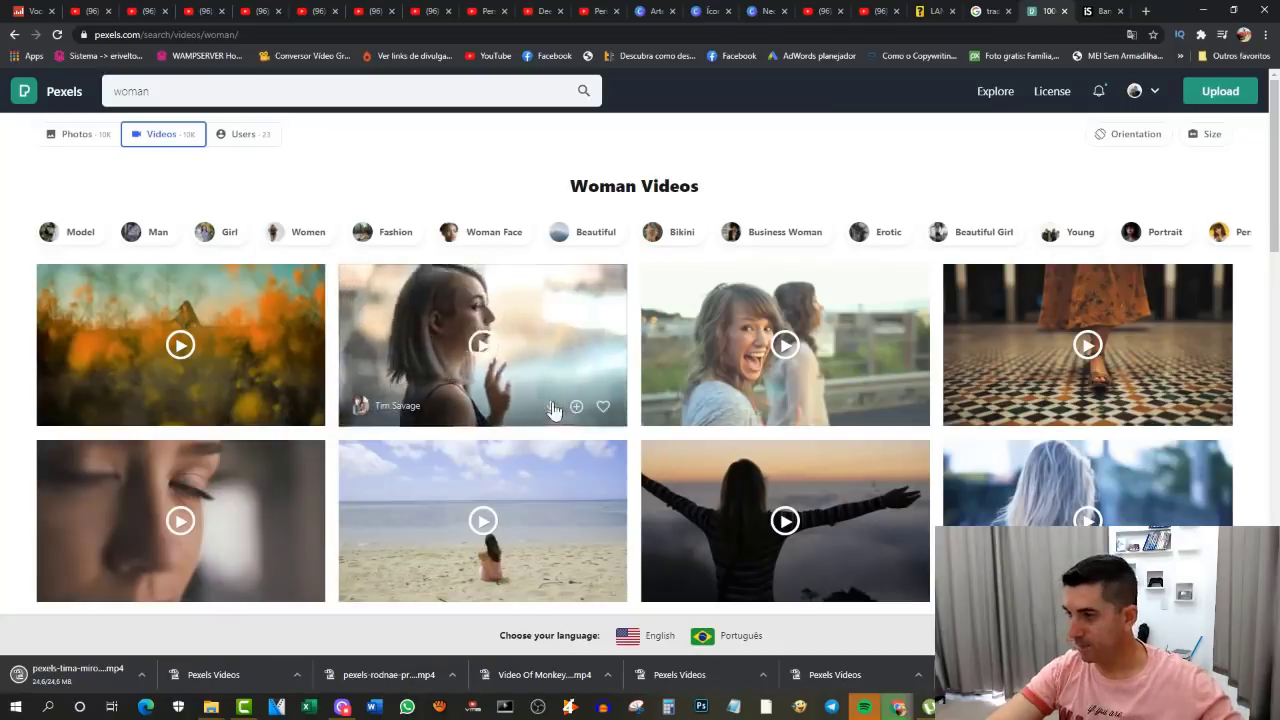
# Step: Download the woman clip with the raised hand and the clip of the woman sitting on the beach
pyautogui.click(551, 406)
pyautogui.scroll(-2, 693, 442)
pyautogui.click(556, 383)
pyautogui.click(600, 470)
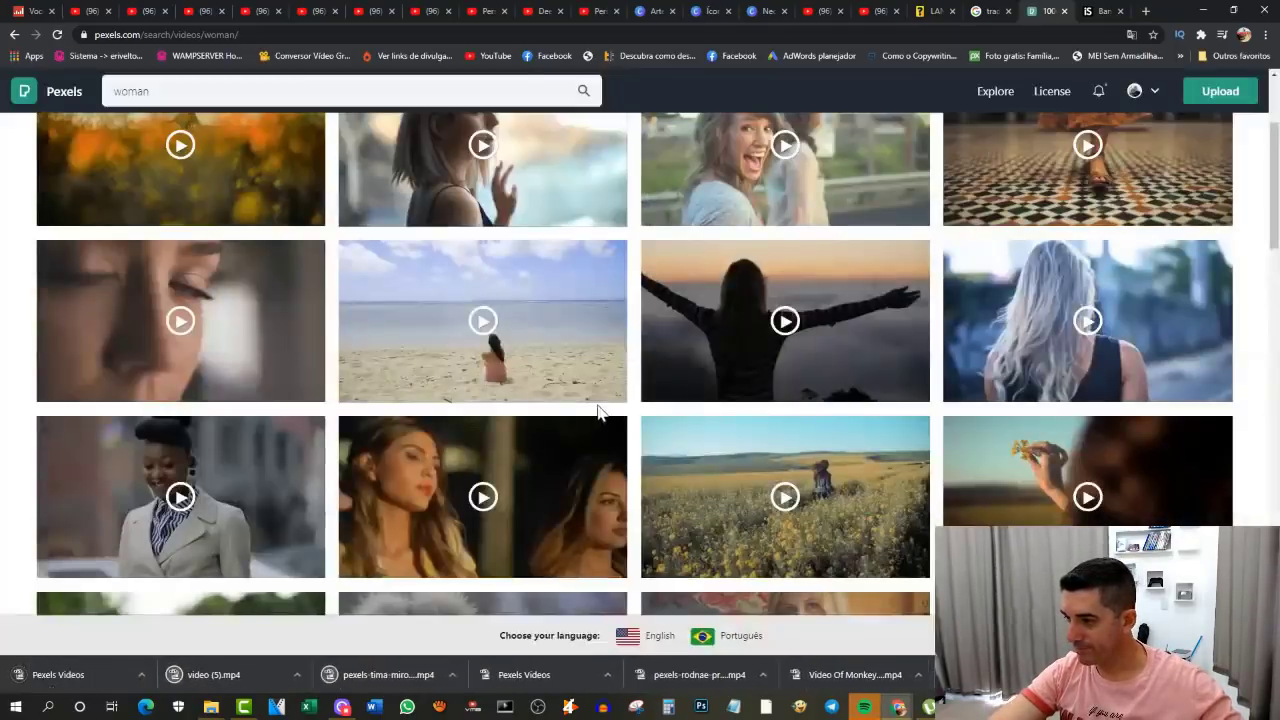
pyautogui.click(553, 384)
pyautogui.click(323, 485)
# Step: Download the clip of the two women at night and the clip of the woman standing in the yellow flower field
pyautogui.click(550, 558)
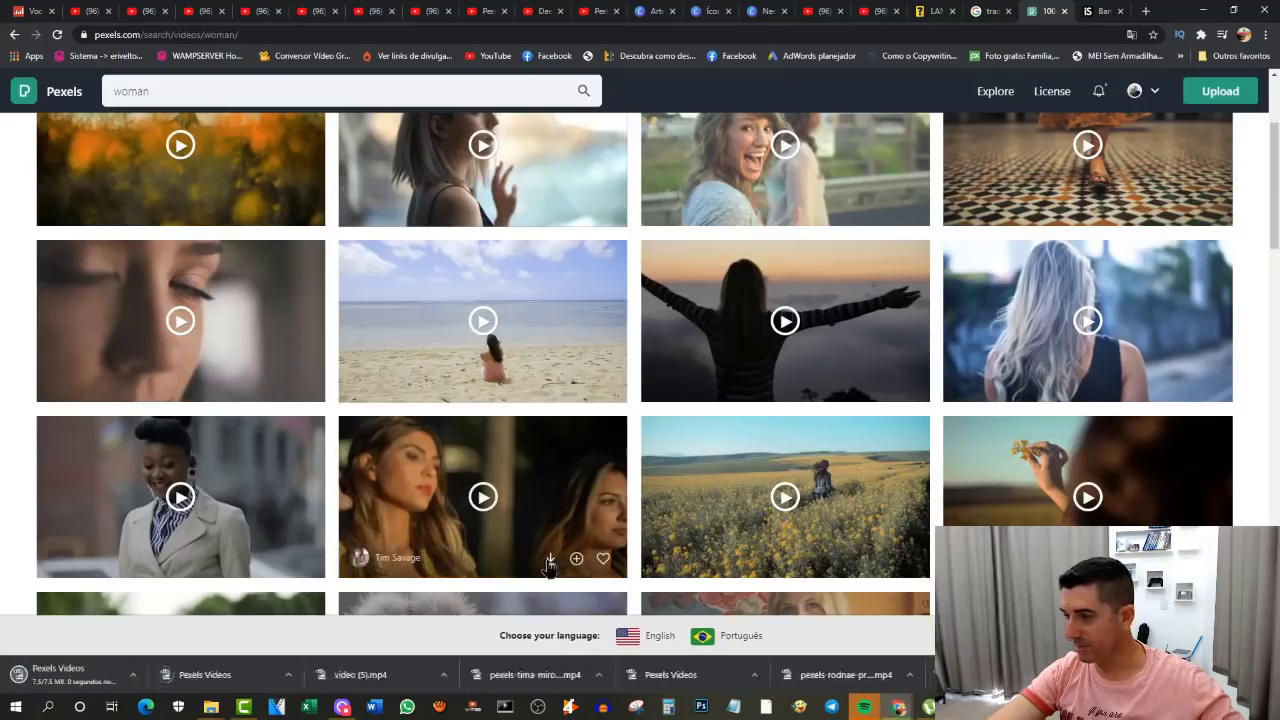
pyautogui.press('Escape')
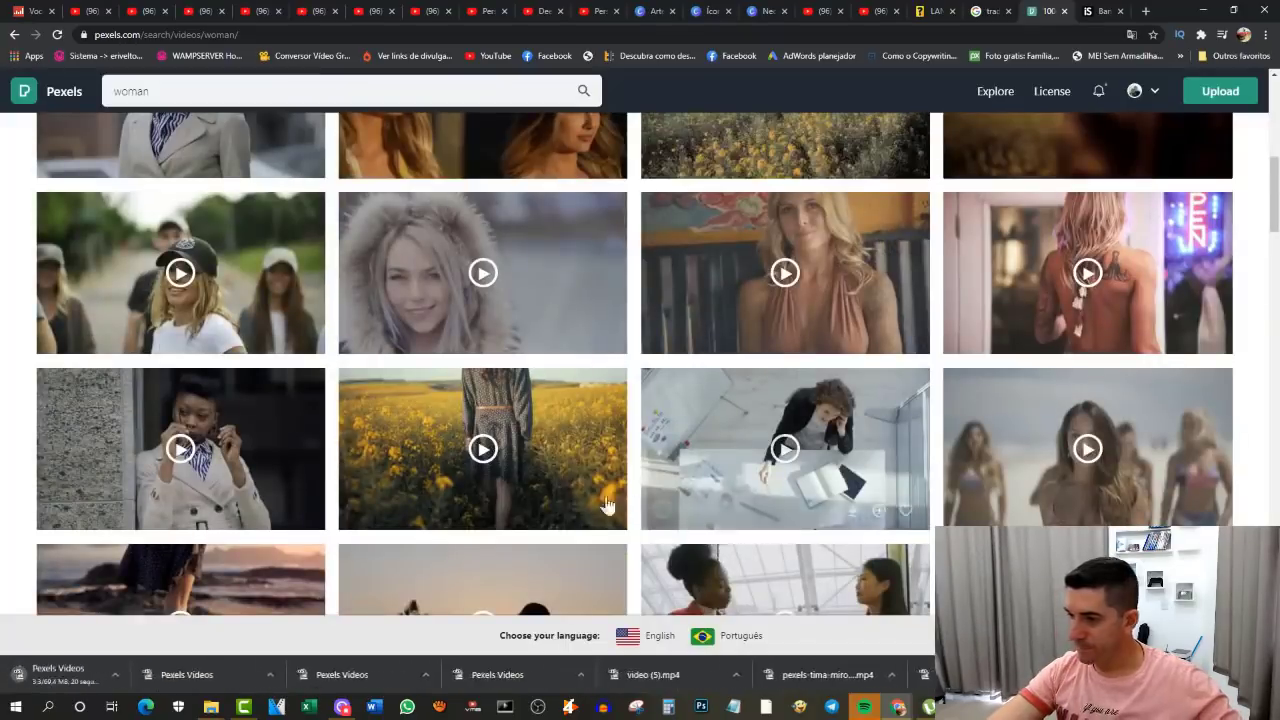
pyautogui.click(568, 509)
pyautogui.press('Escape')
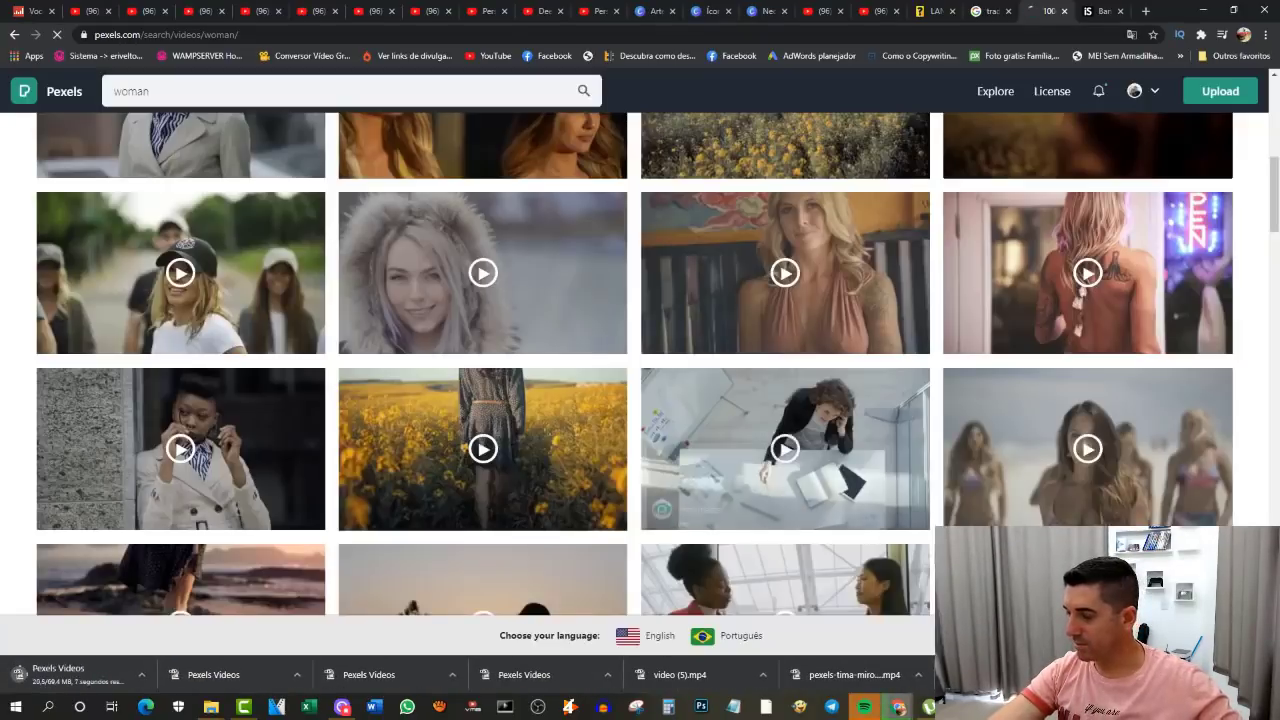
# Step: Download the clip of the blonde woman in a black top and the close-up of the brunette in front of the beach group
pyautogui.scroll(-3, 600, 434)
pyautogui.scroll(-1, 527, 537)
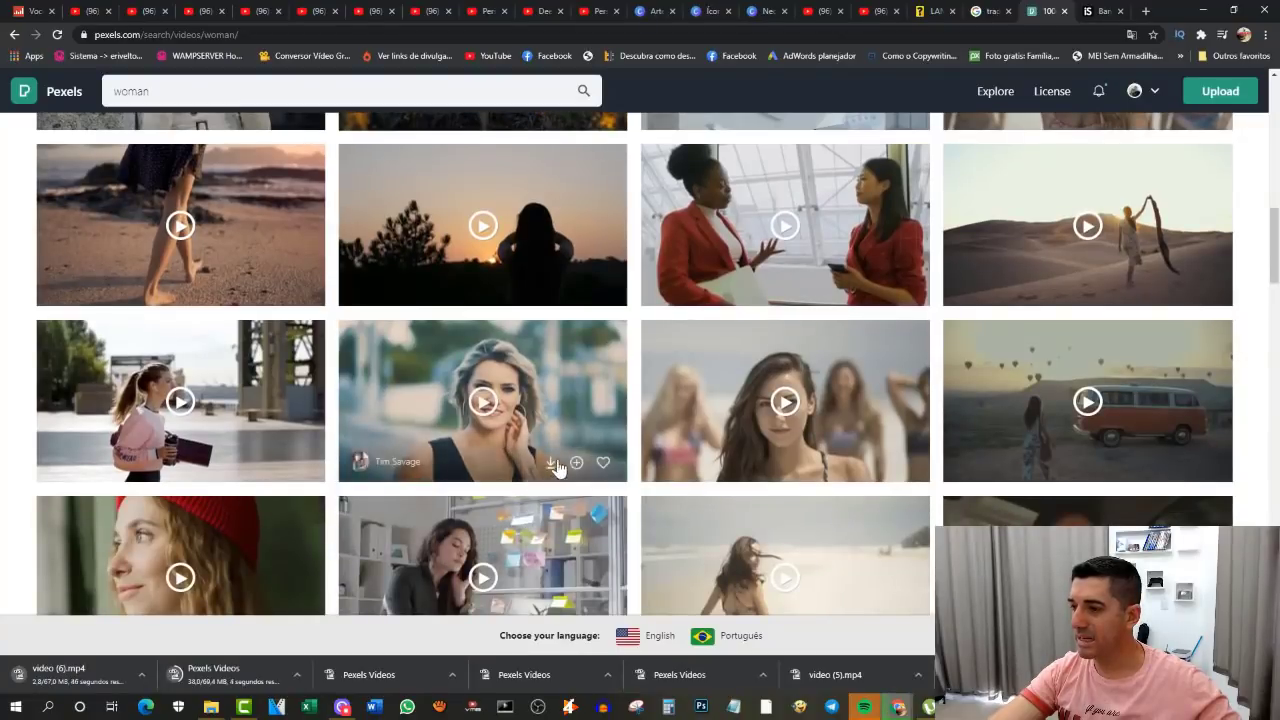
pyautogui.click(597, 461)
pyautogui.press('Escape')
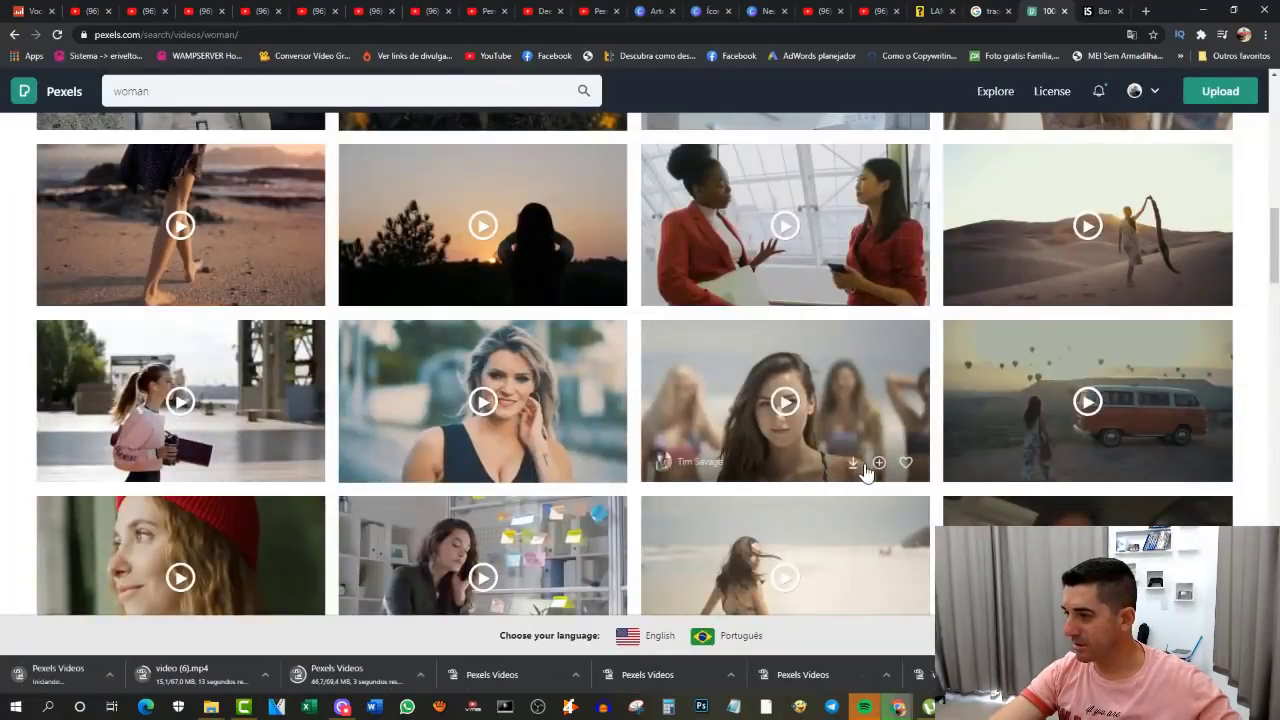
pyautogui.click(860, 466)
pyautogui.press('Escape')
# Step: Download the clip of the woman running on the beach and the clip of the woman on the desert road
pyautogui.scroll(-3, 708, 568)
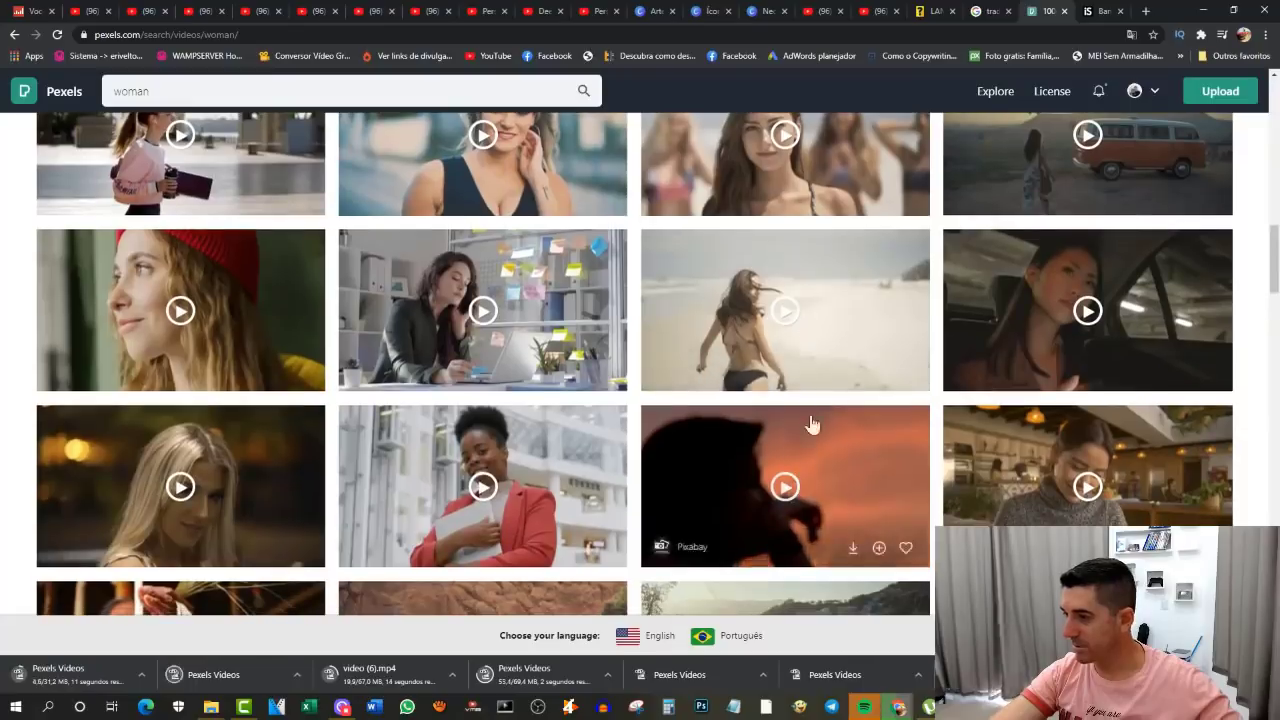
pyautogui.click(855, 372)
pyautogui.press('Escape')
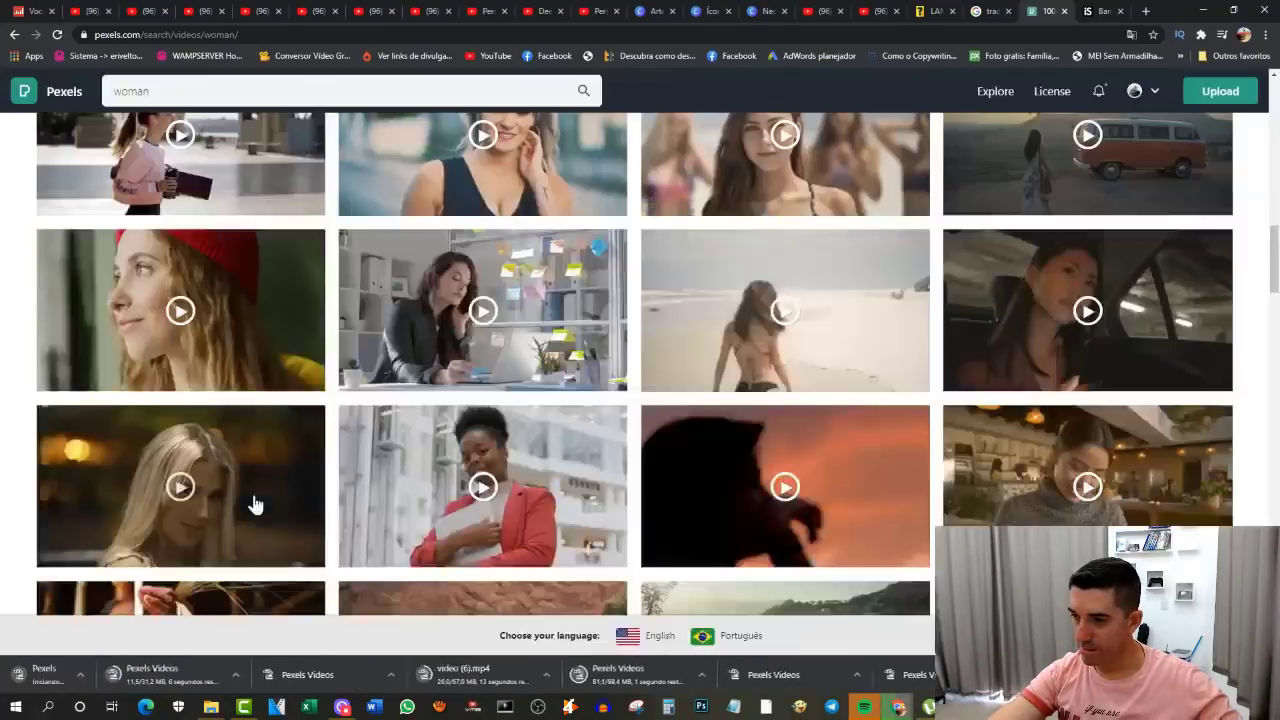
pyautogui.scroll(-3, 700, 455)
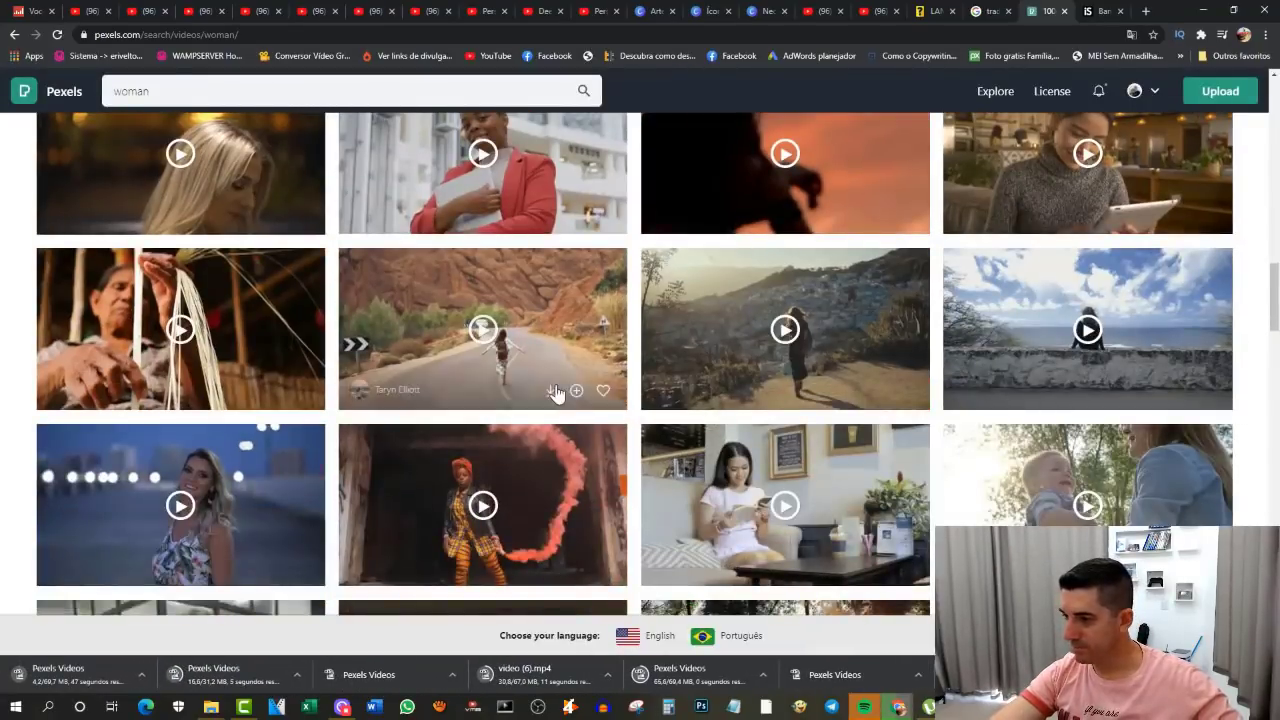
pyautogui.click(552, 394)
pyautogui.press('Escape')
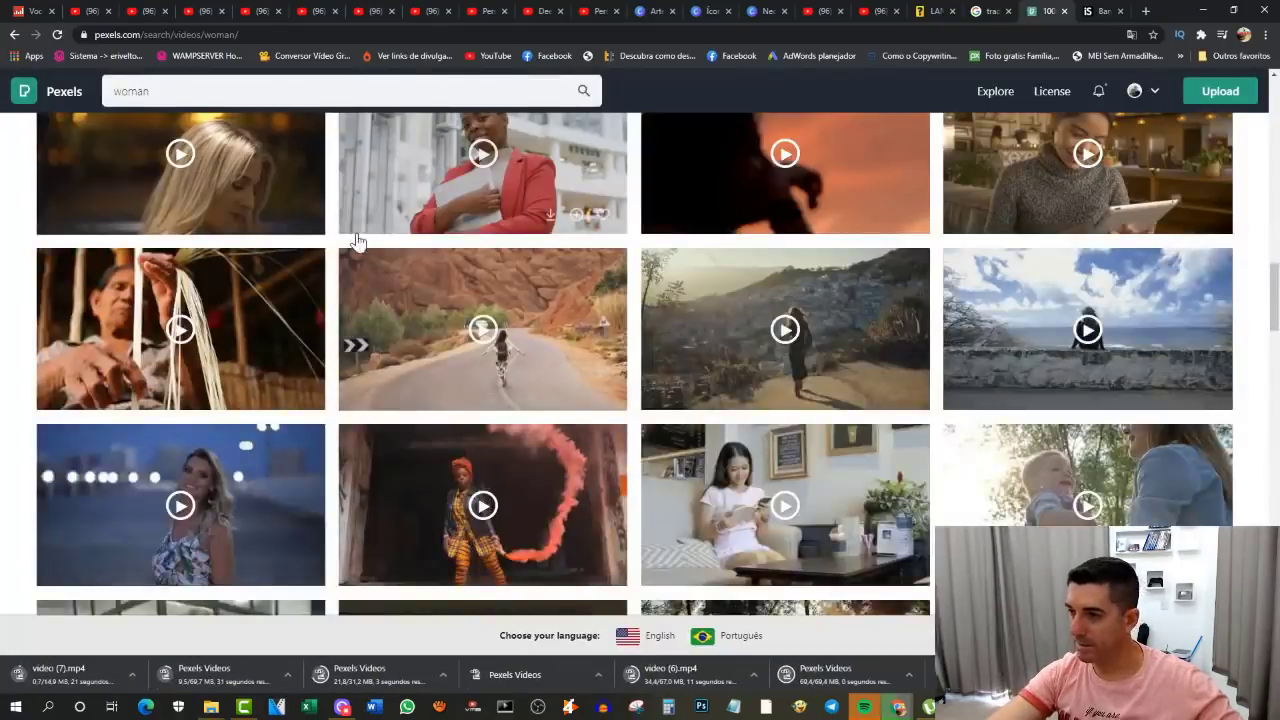
# Step: Search the videos for "rain" and download a rain clip from the results
pyautogui.scroll(-3, 355, 350)
pyautogui.click(130, 91)
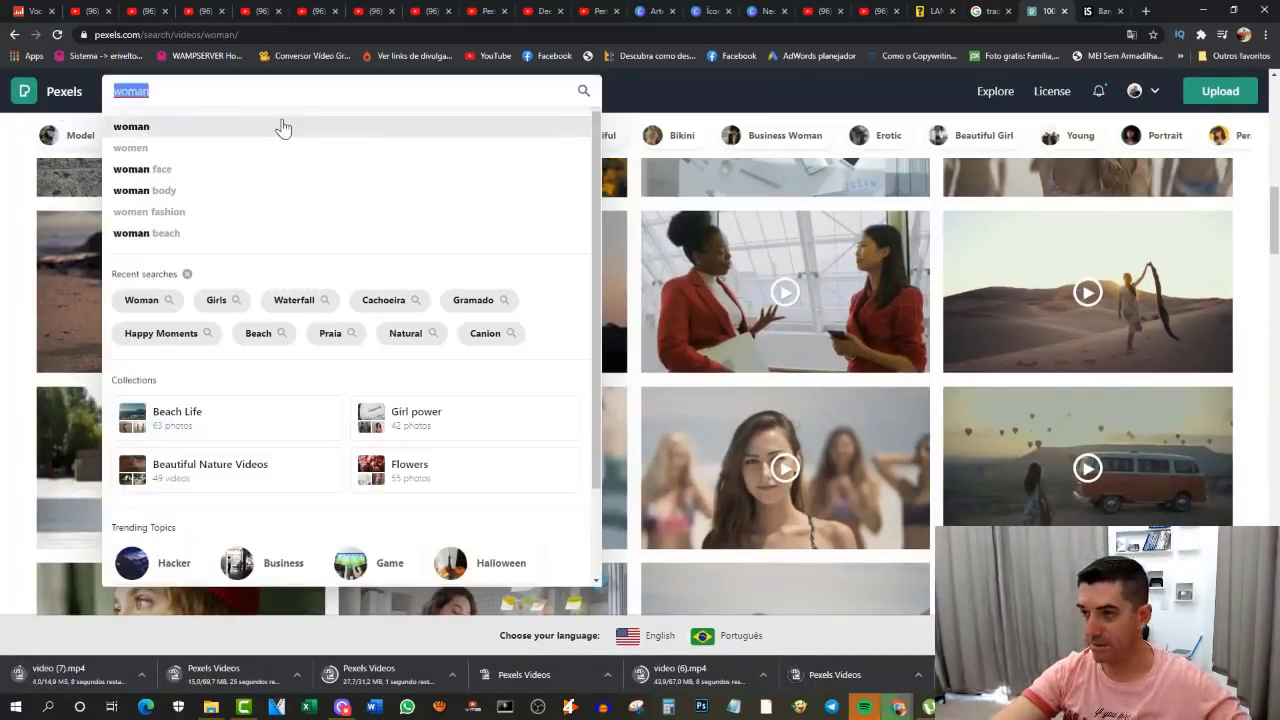
pyautogui.press('BackSpace')
pyautogui.write('rain')
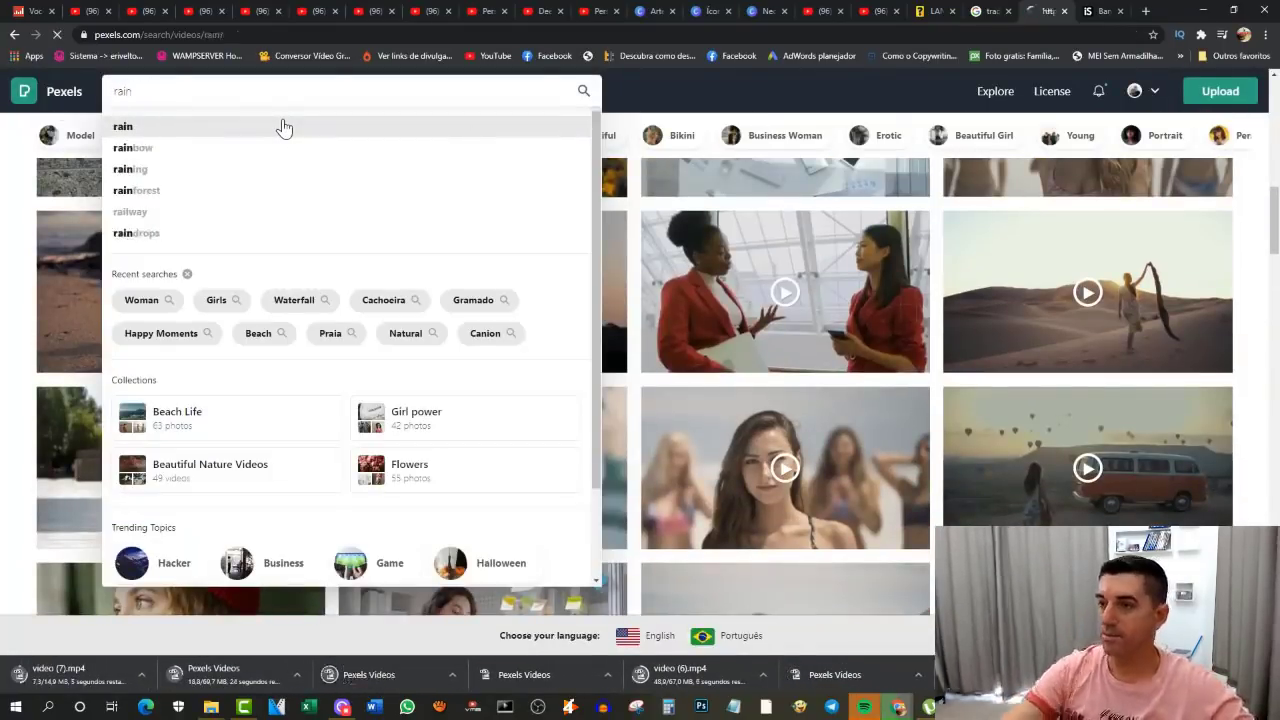
pyautogui.press('Return')
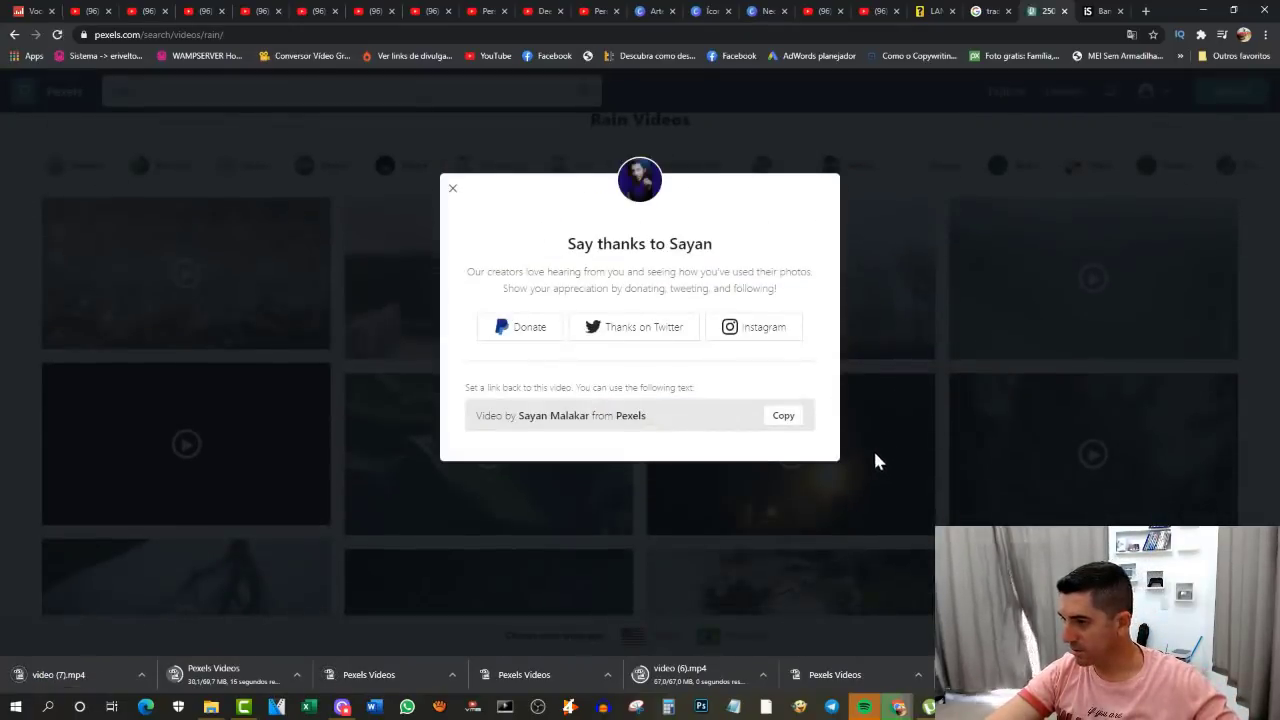
pyautogui.click(873, 448)
pyautogui.scroll(-4, 840, 480)
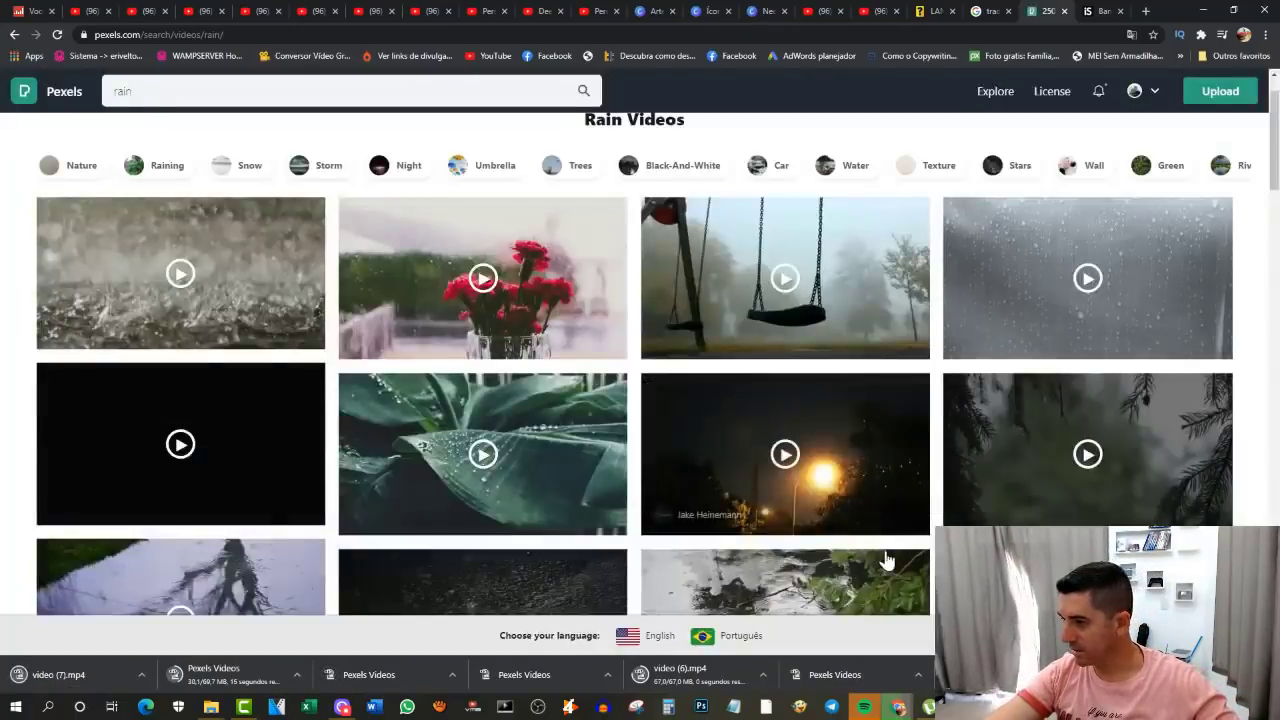
# Step: Search the videos for "sun" and download the first-row clip of tall grass against the orange sunset
pyautogui.click(125, 91)
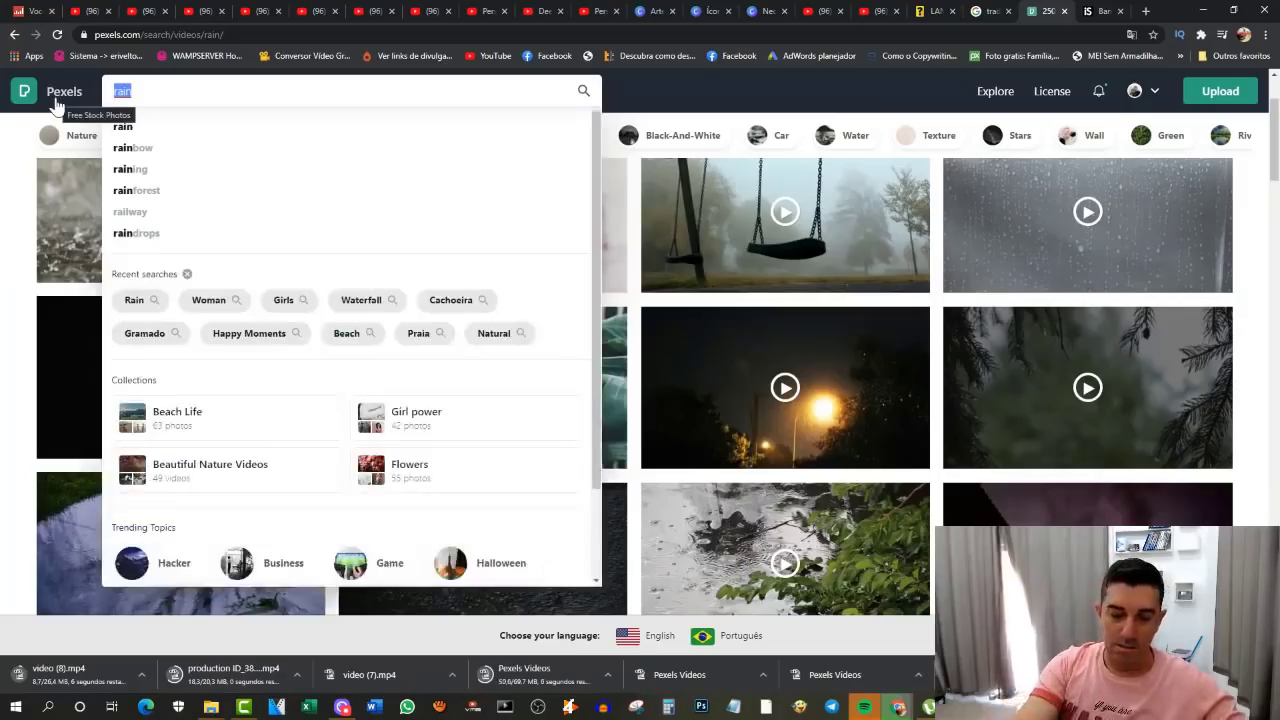
pyautogui.write('sun')
pyautogui.press('Return')
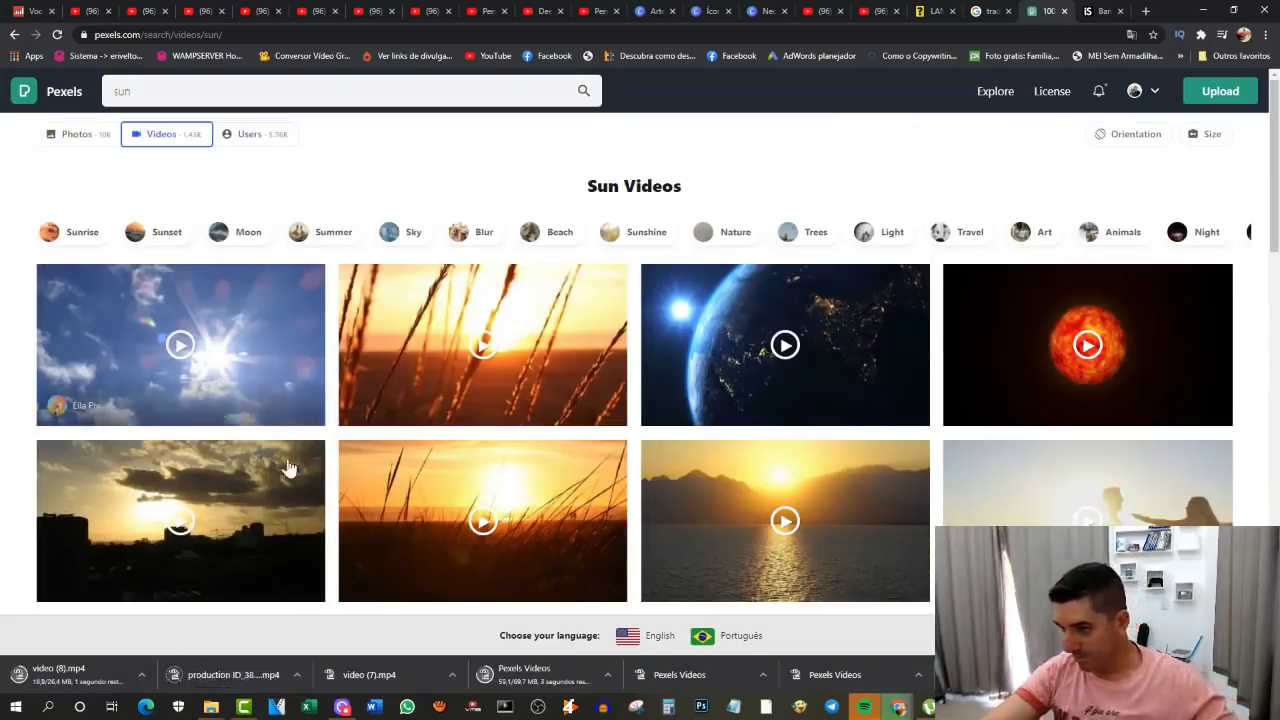
pyautogui.click(550, 406)
pyautogui.click(594, 497)
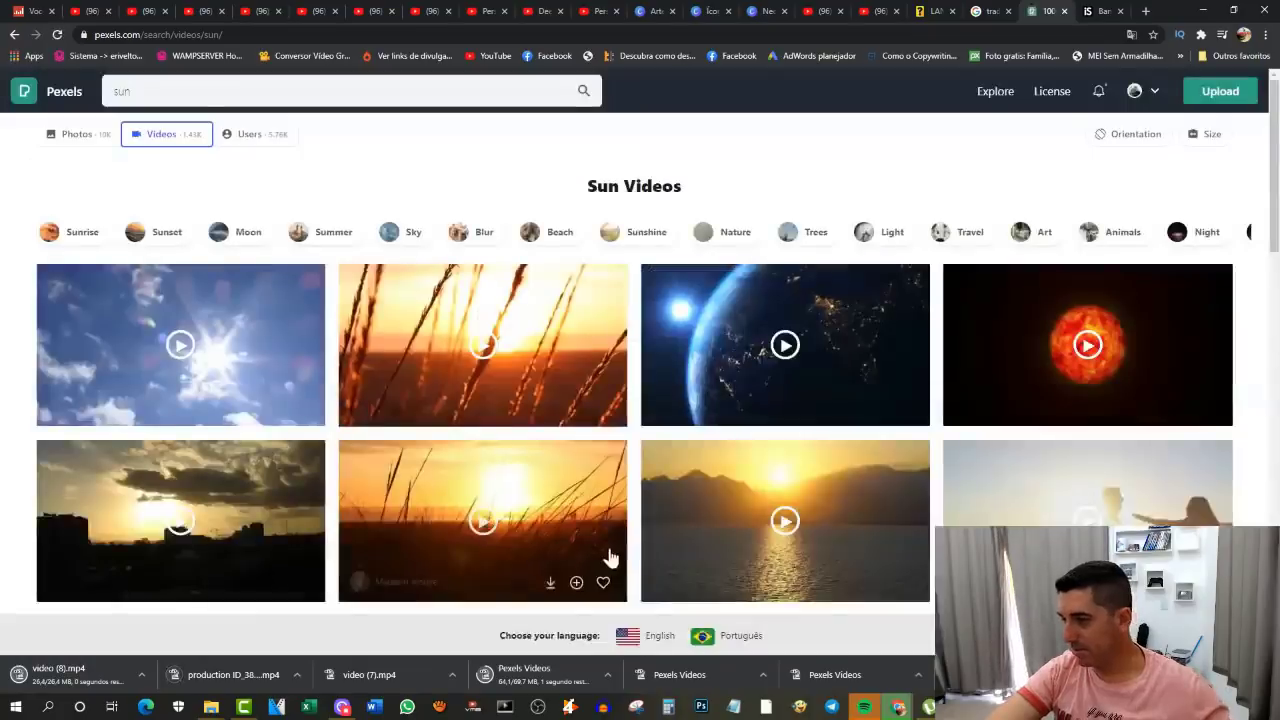
# Step: Download the clip of the sun over the mountains and water and the clip of the couple by the sea
pyautogui.scroll(-3, 828, 556)
pyautogui.click(851, 318)
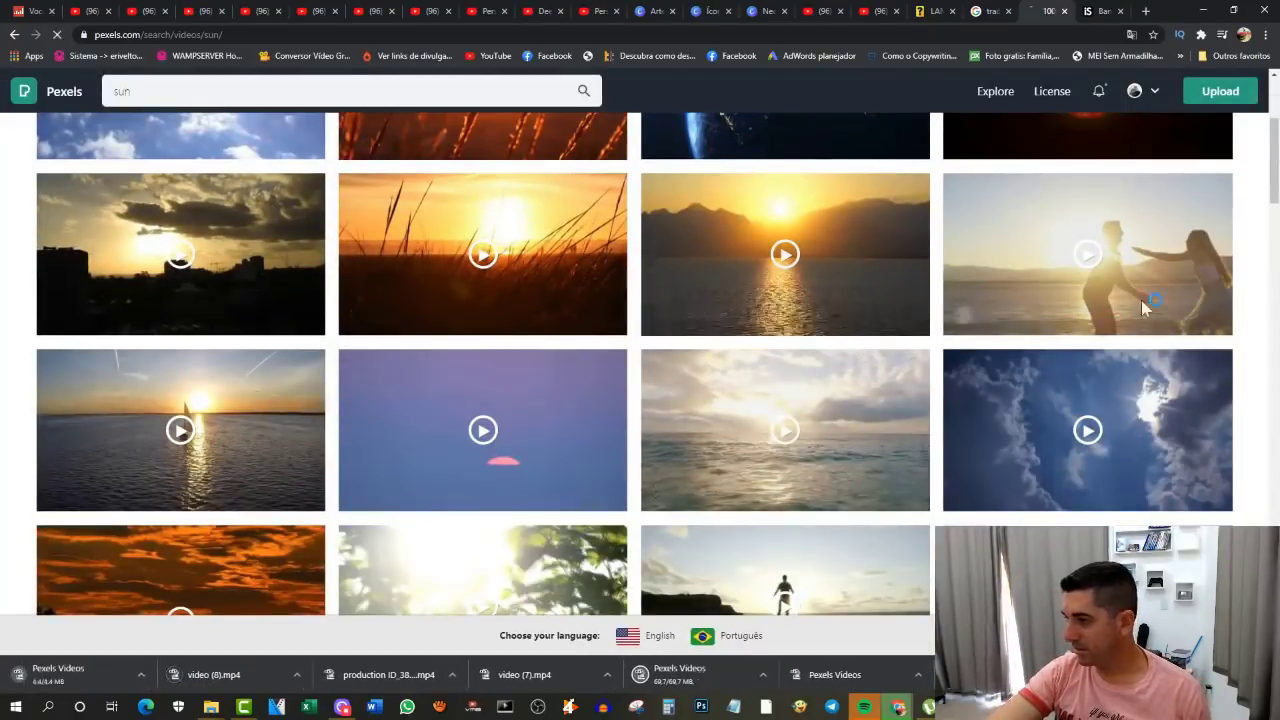
pyautogui.click(1176, 410)
pyautogui.click(1151, 316)
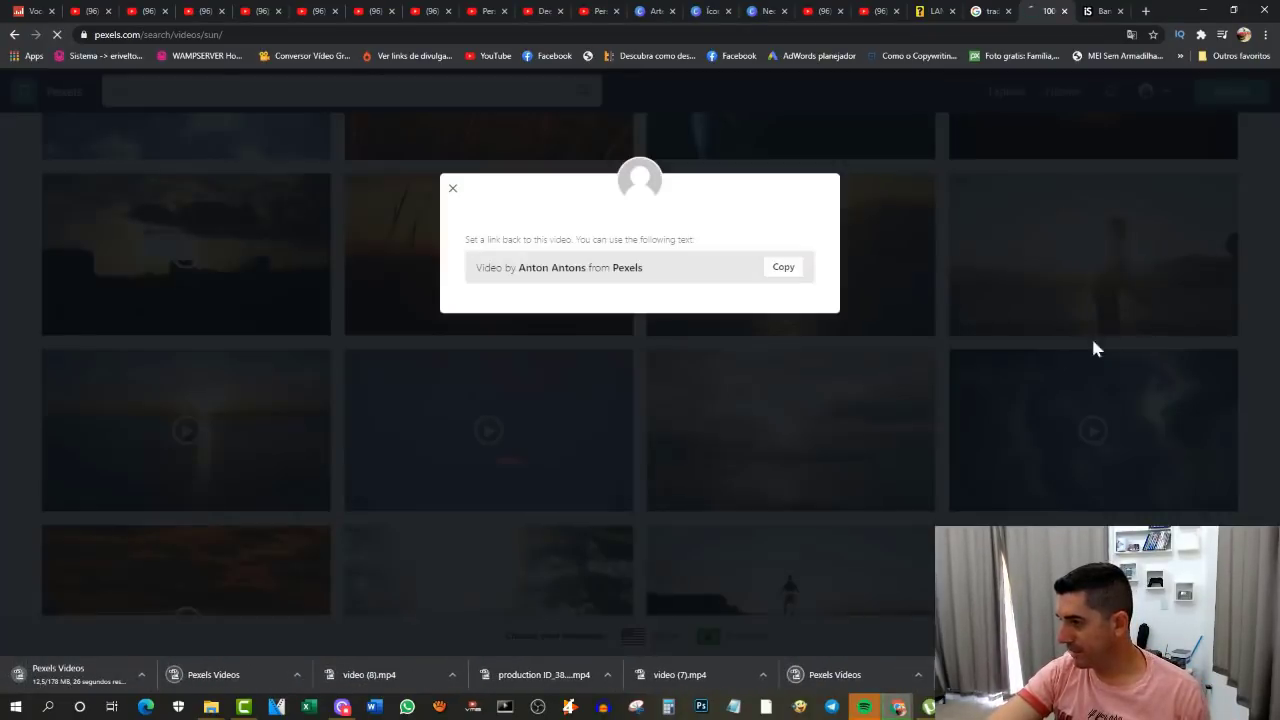
pyautogui.click(1094, 349)
# Step: Download the clip of ocean waves under a cloudy sky and the clip of the sailboat at sunset
pyautogui.click(851, 494)
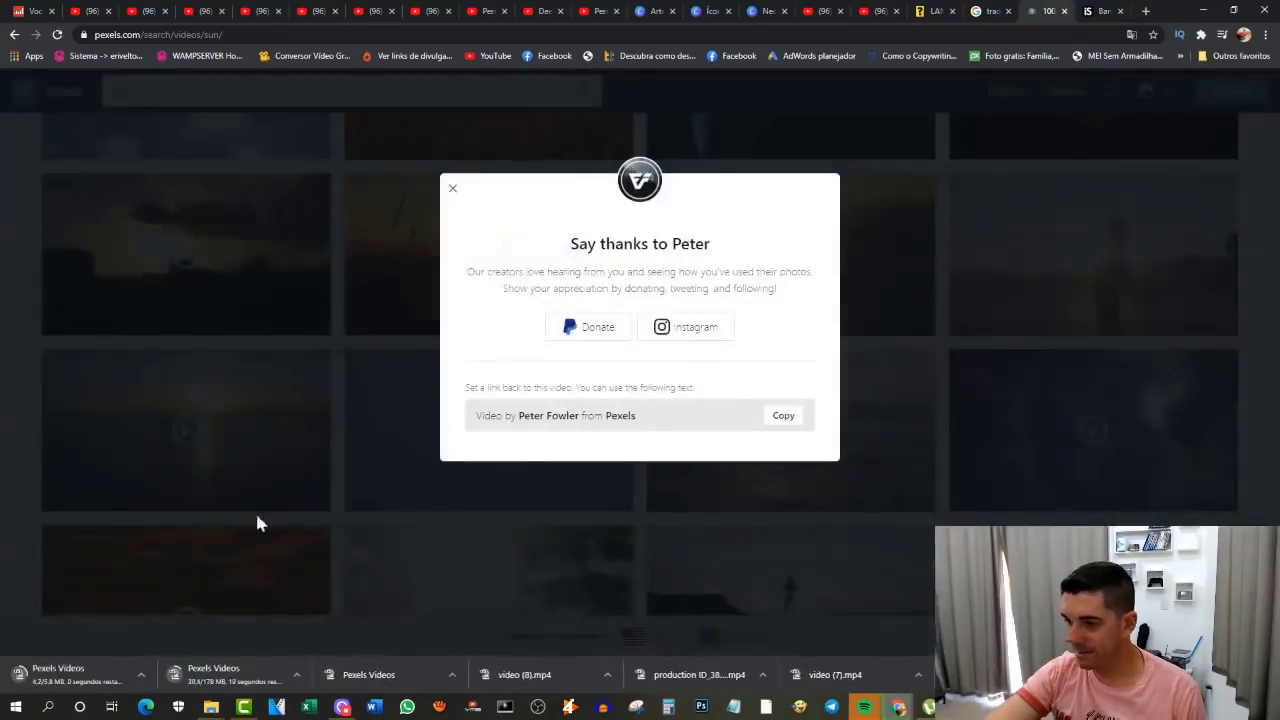
pyautogui.click(257, 520)
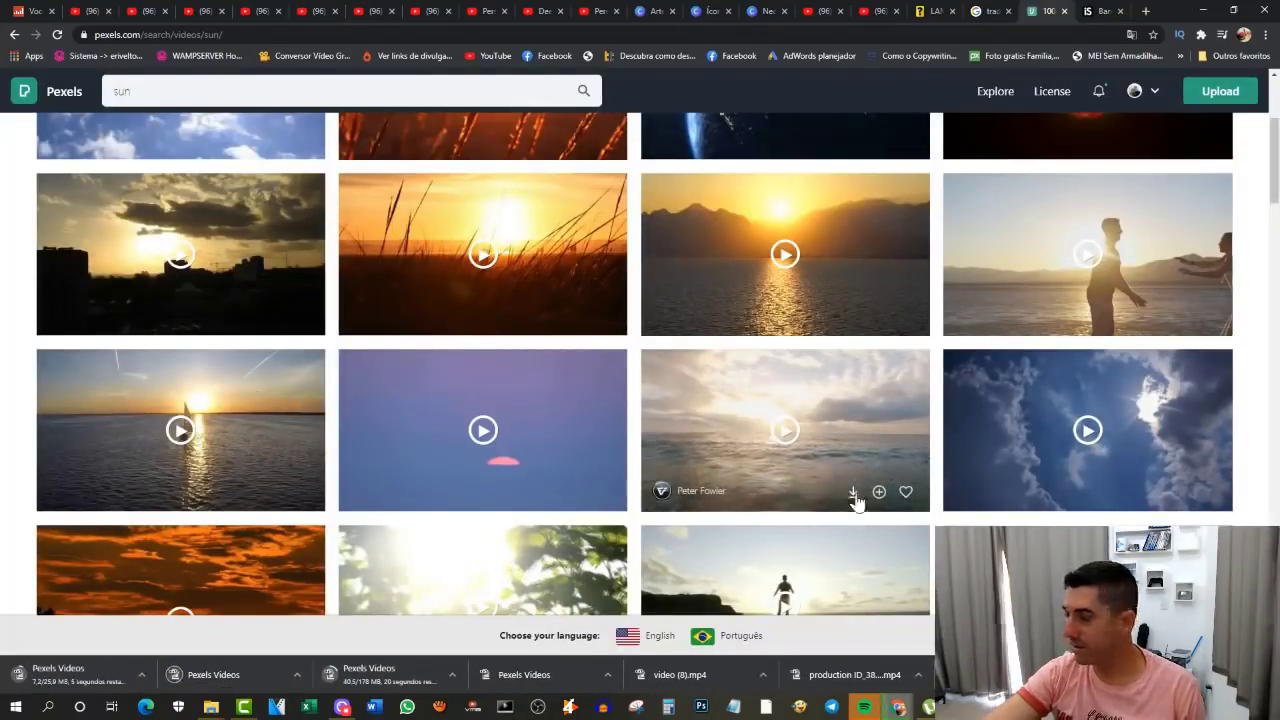
pyautogui.click(851, 497)
pyautogui.click(311, 503)
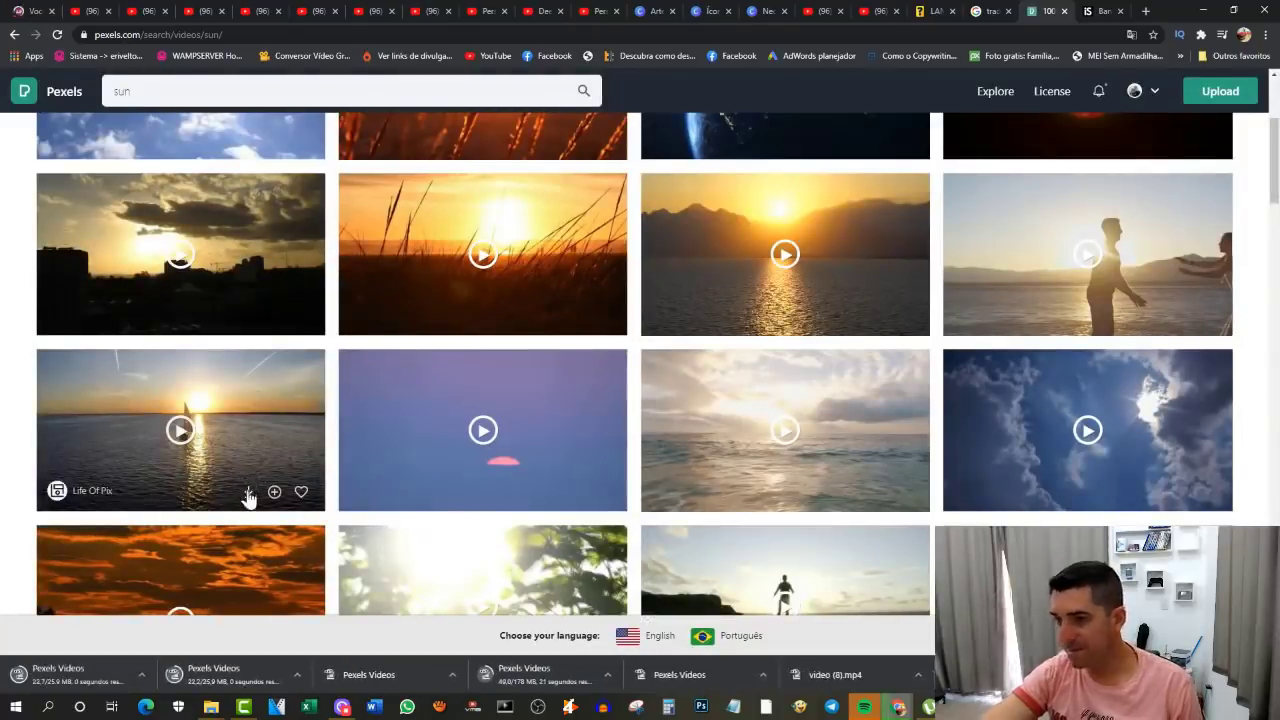
pyautogui.click(248, 492)
pyautogui.click(75, 510)
# Step: Download the clip of the woman's silhouette at sunset and the sea sunset with the small island
pyautogui.scroll(-2, 206, 540)
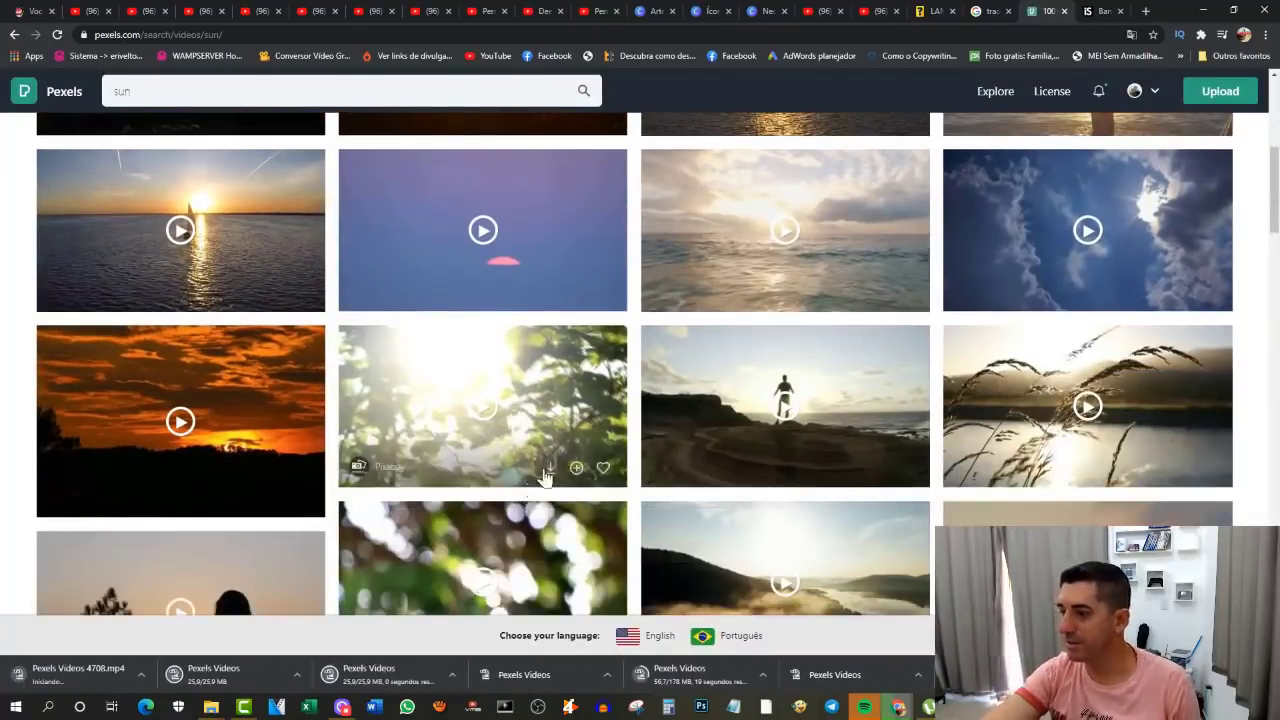
pyautogui.scroll(-2, 527, 484)
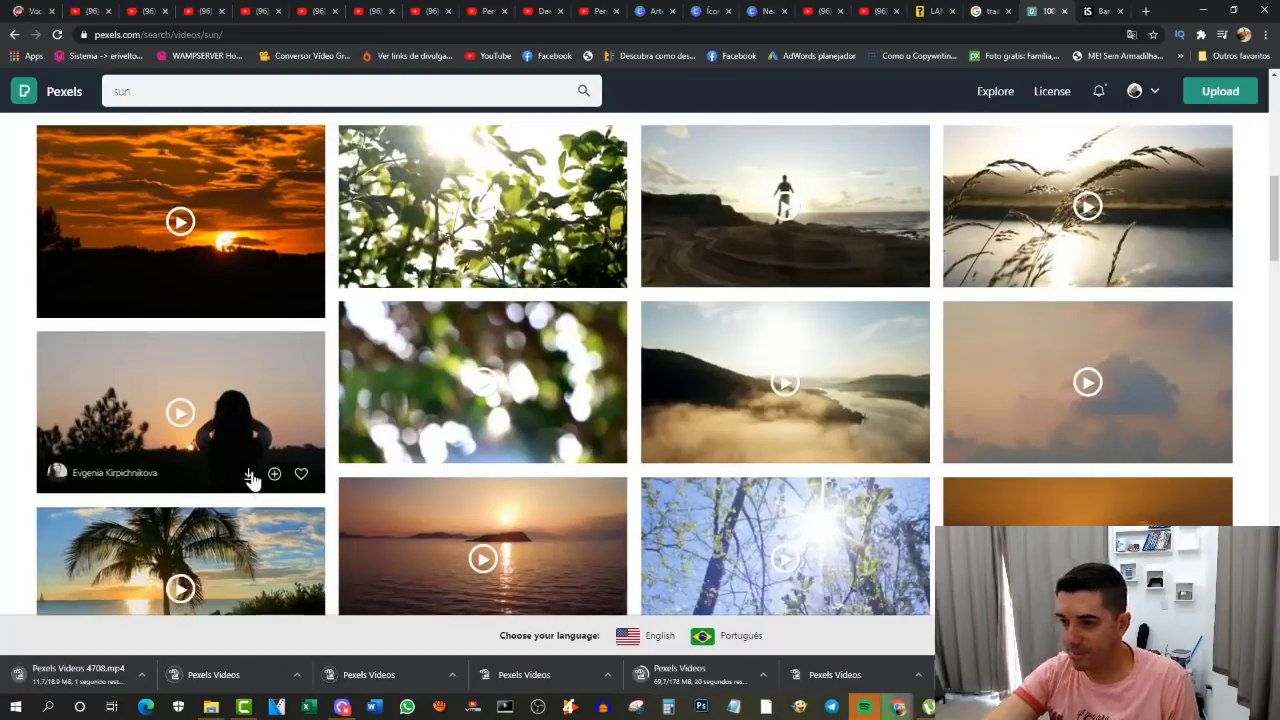
pyautogui.click(248, 476)
pyautogui.click(94, 480)
pyautogui.scroll(-2, 537, 471)
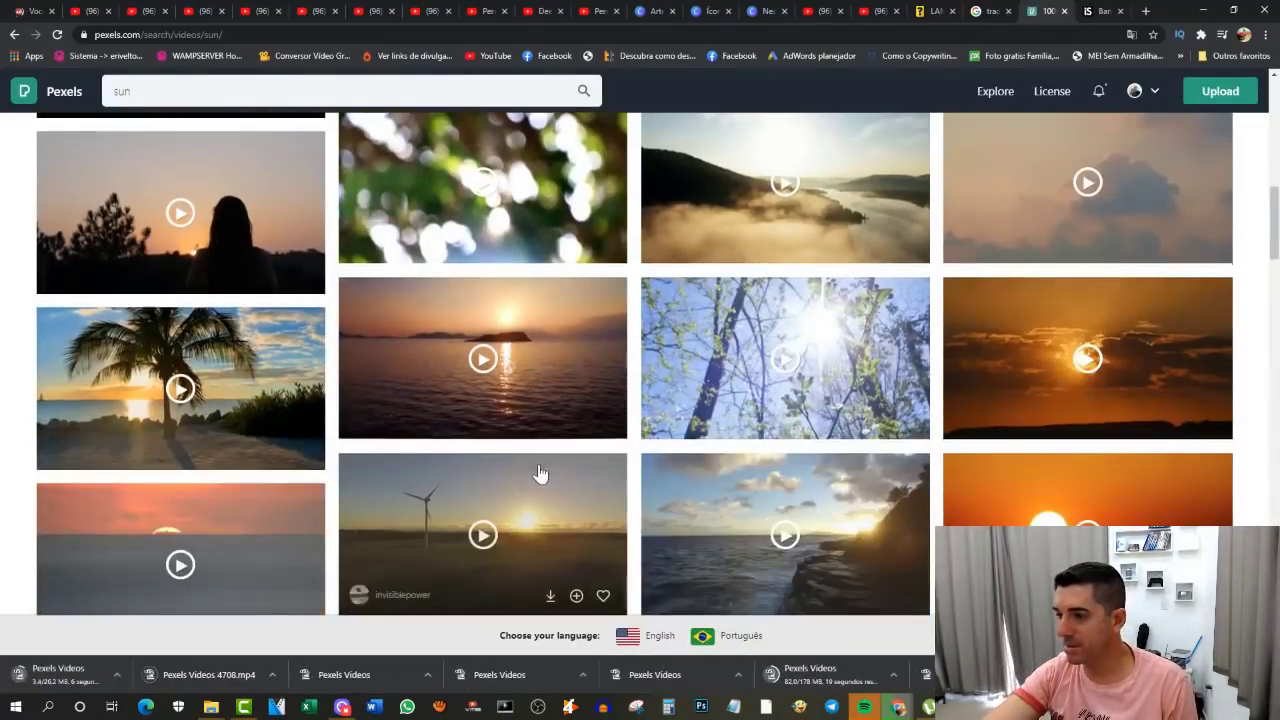
pyautogui.click(550, 420)
pyautogui.click(257, 437)
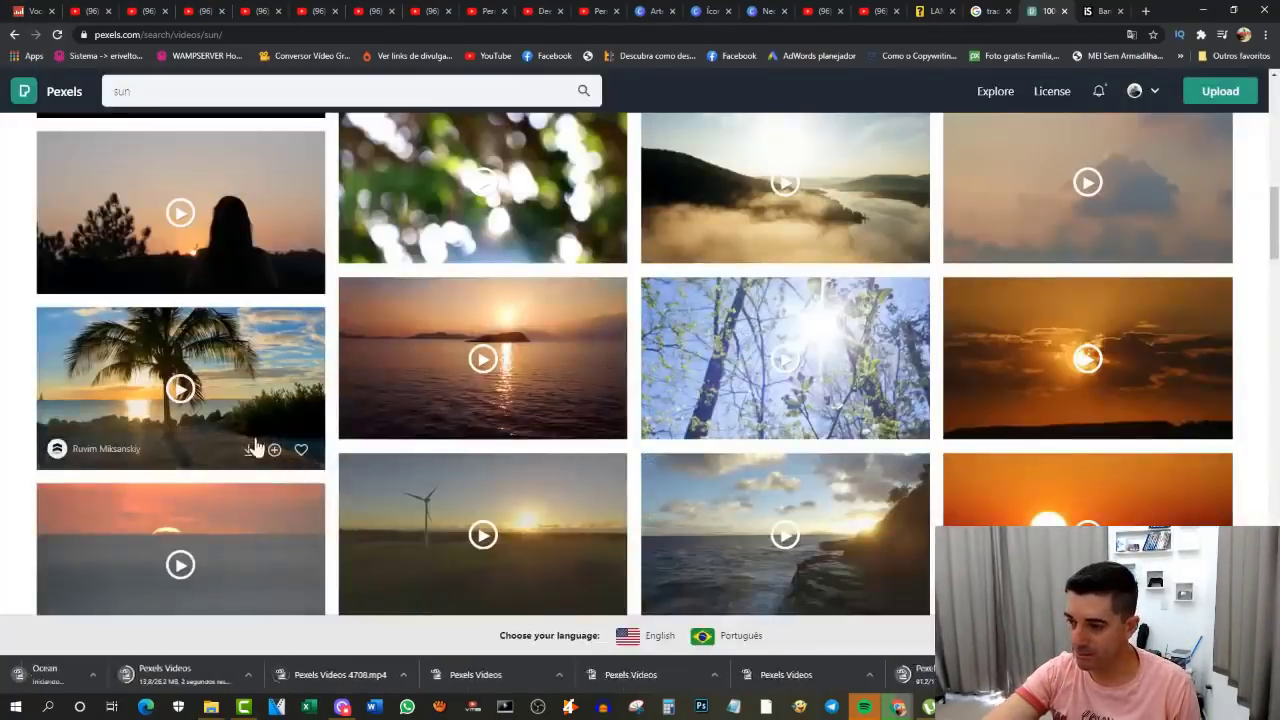
# Step: Download the palm tree beach clip and the clip of the orange sunset over the sea
pyautogui.click(250, 450)
pyautogui.click(665, 510)
pyautogui.scroll(-1, 826, 506)
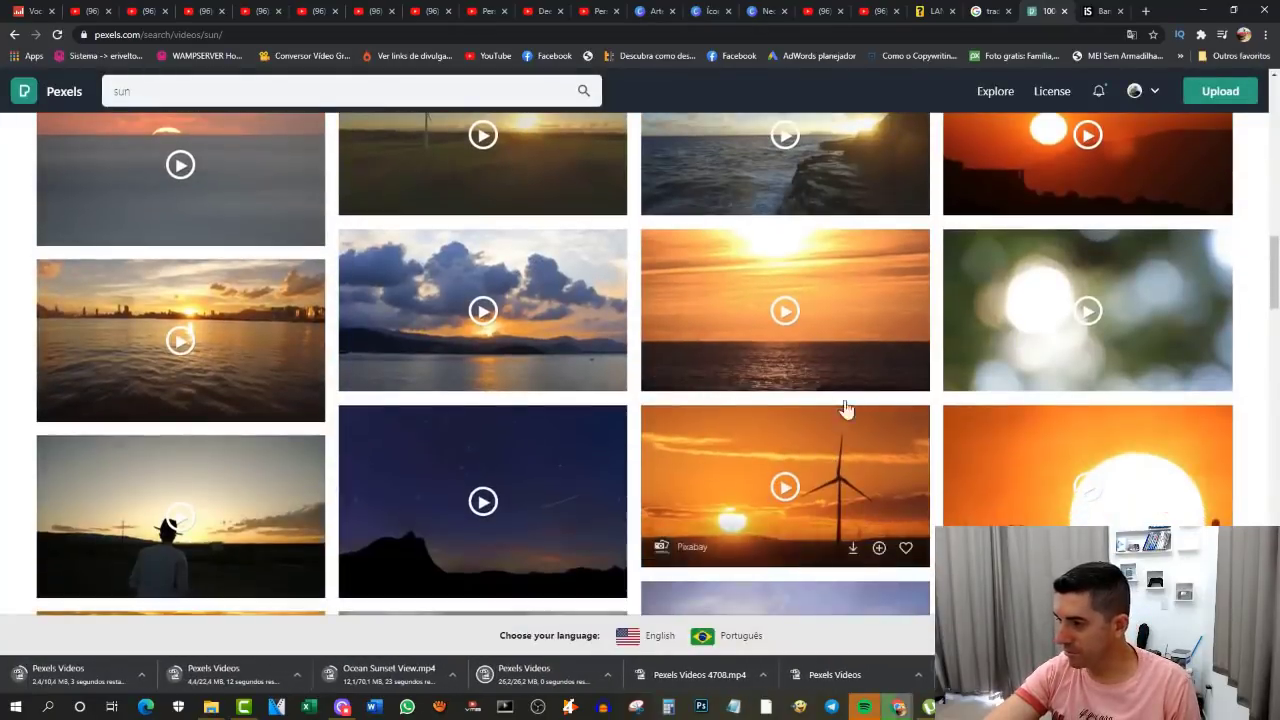
pyautogui.click(848, 377)
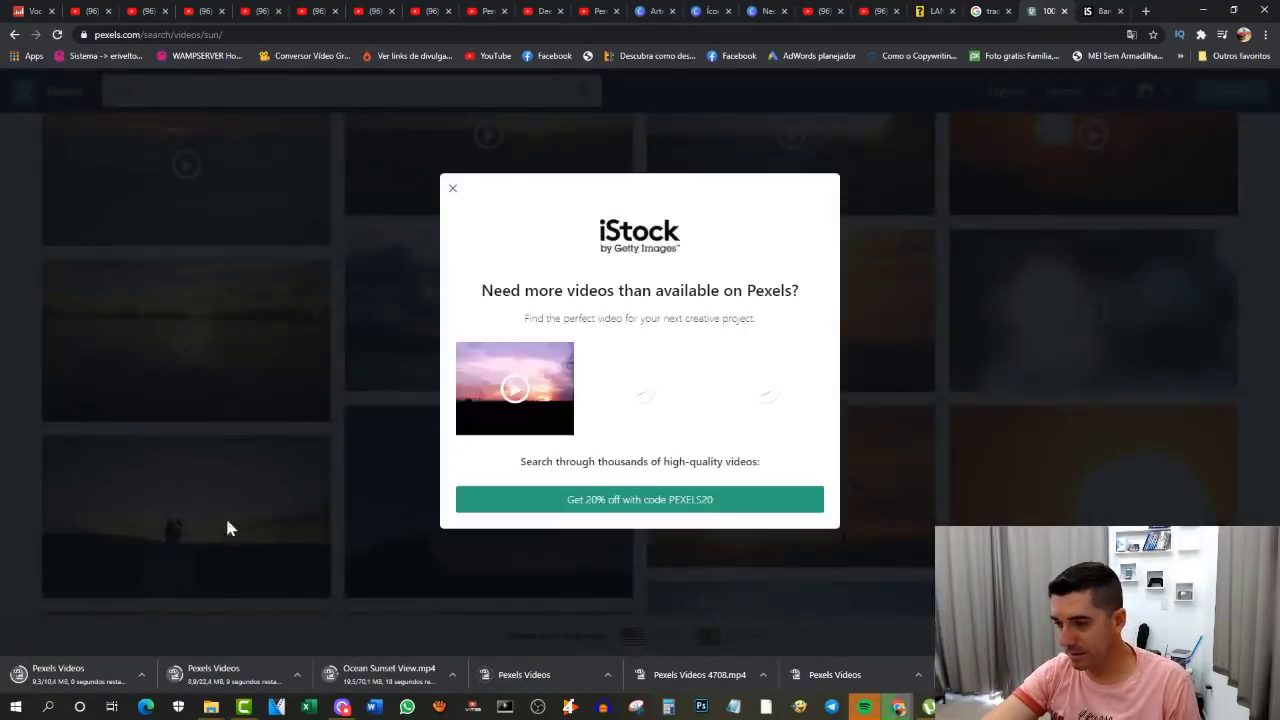
pyautogui.click(229, 520)
# Step: Browse the remaining sun video results for more usable clips and return to the start of the list
pyautogui.scroll(-2, 303, 522)
pyautogui.scroll(-3, 303, 522)
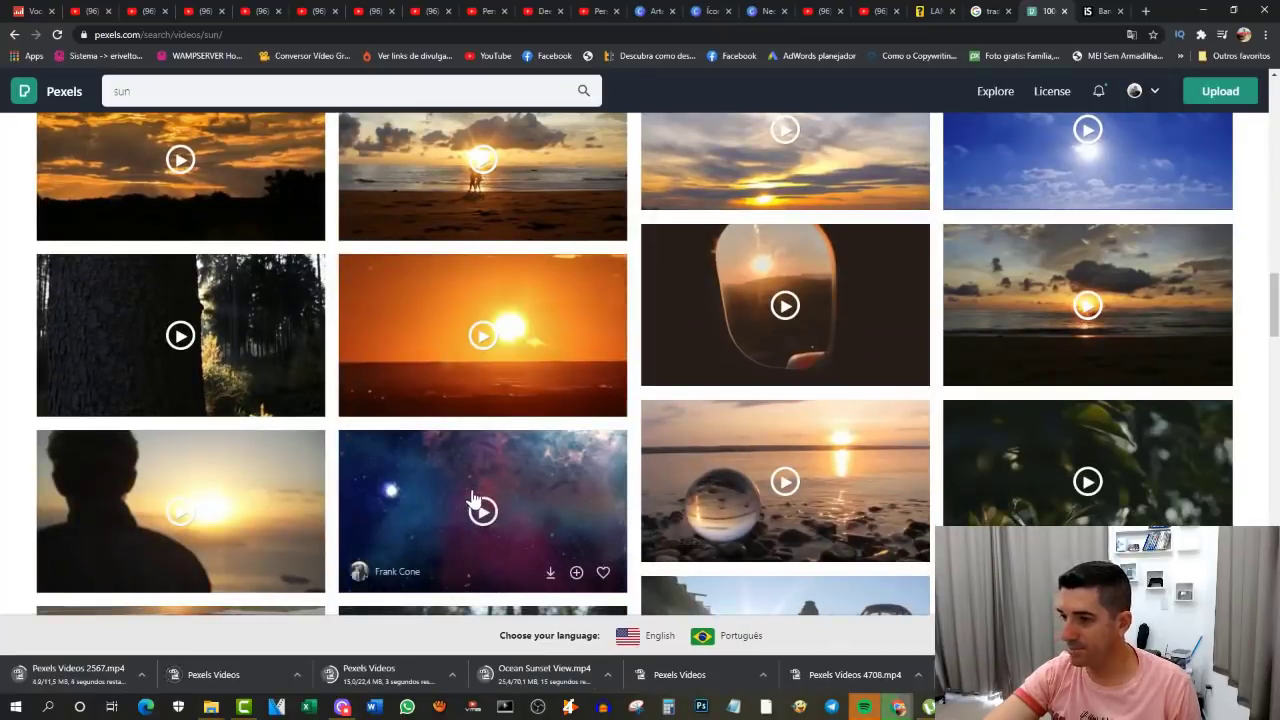
pyautogui.scroll(-5, 553, 353)
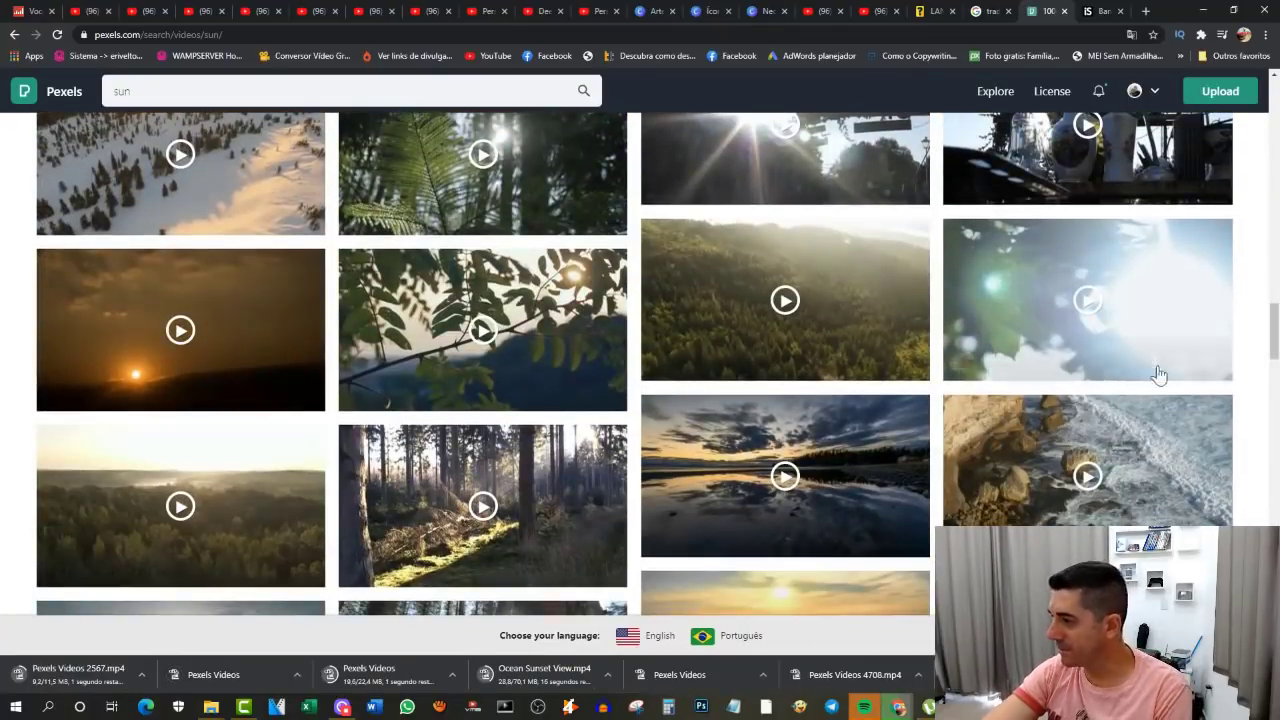
pyautogui.scroll(-2, 171, 500)
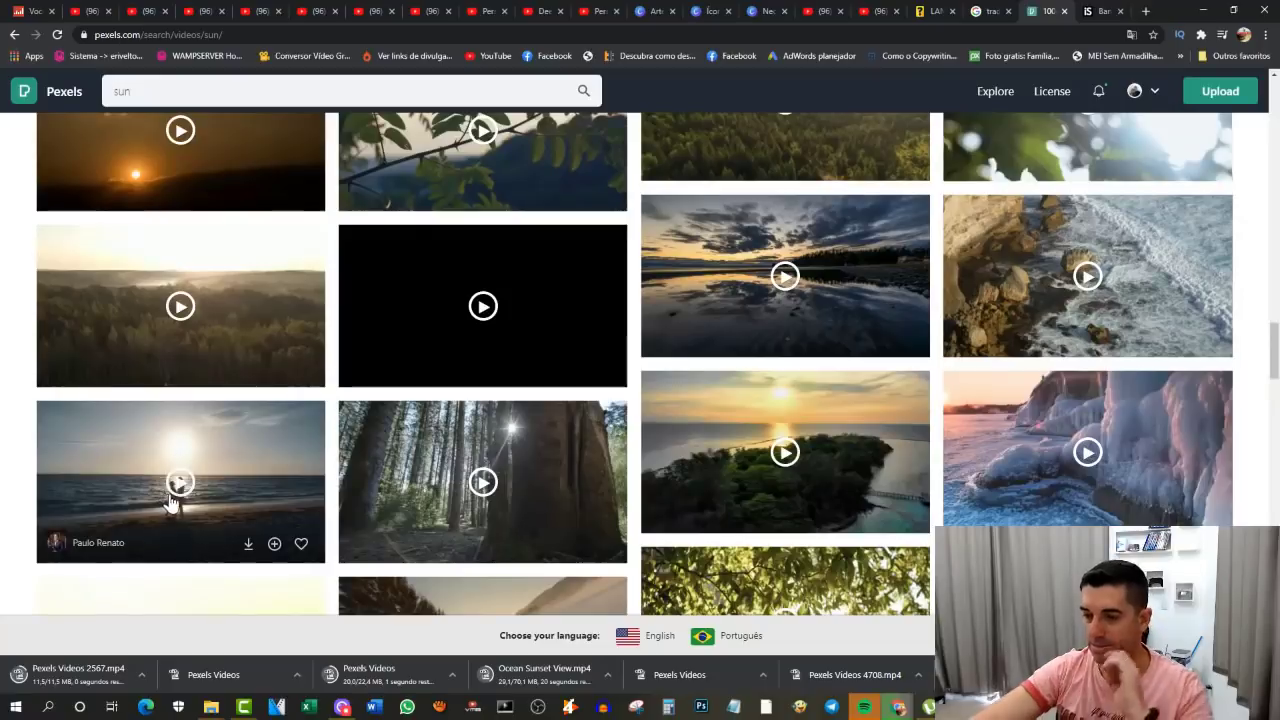
pyautogui.scroll(-3, 385, 450)
pyautogui.scroll(15, 423, 434)
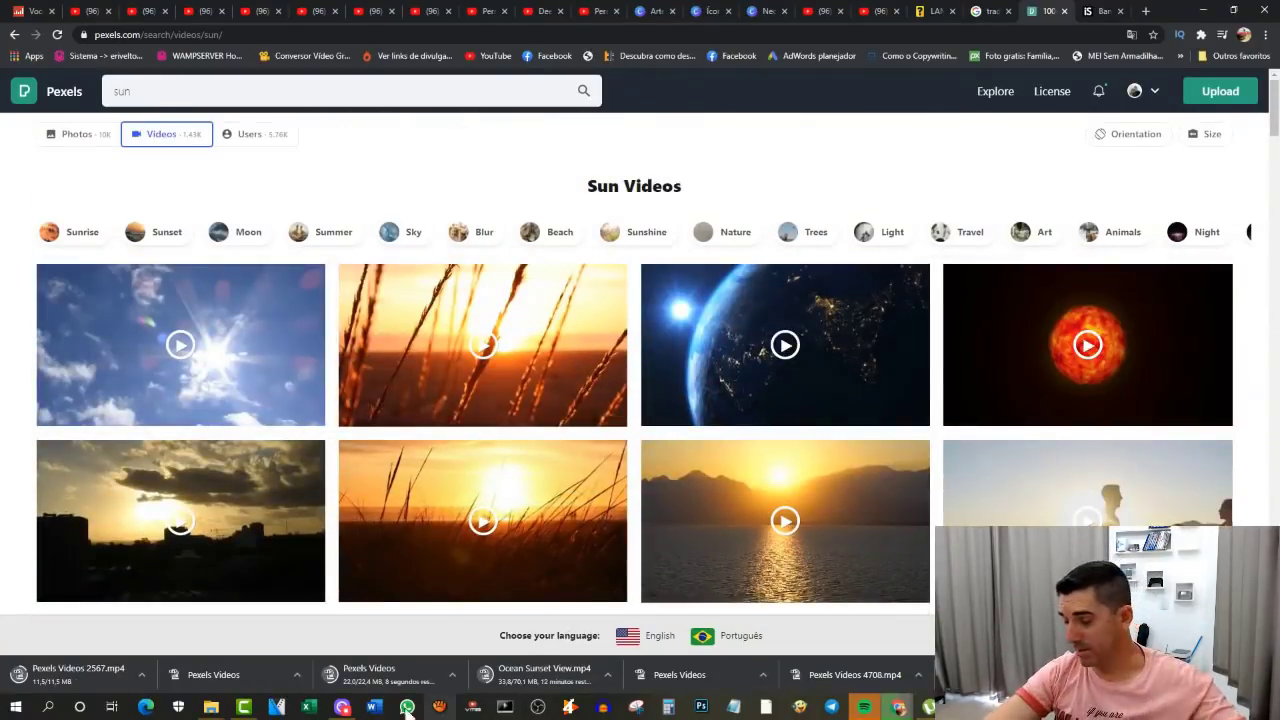
# Step: Switch to the open YouTube video "Sirius - Arc North" and open the SDA - Sem Direitos Autorais channel's videos
pyautogui.moveTo(250, 710)
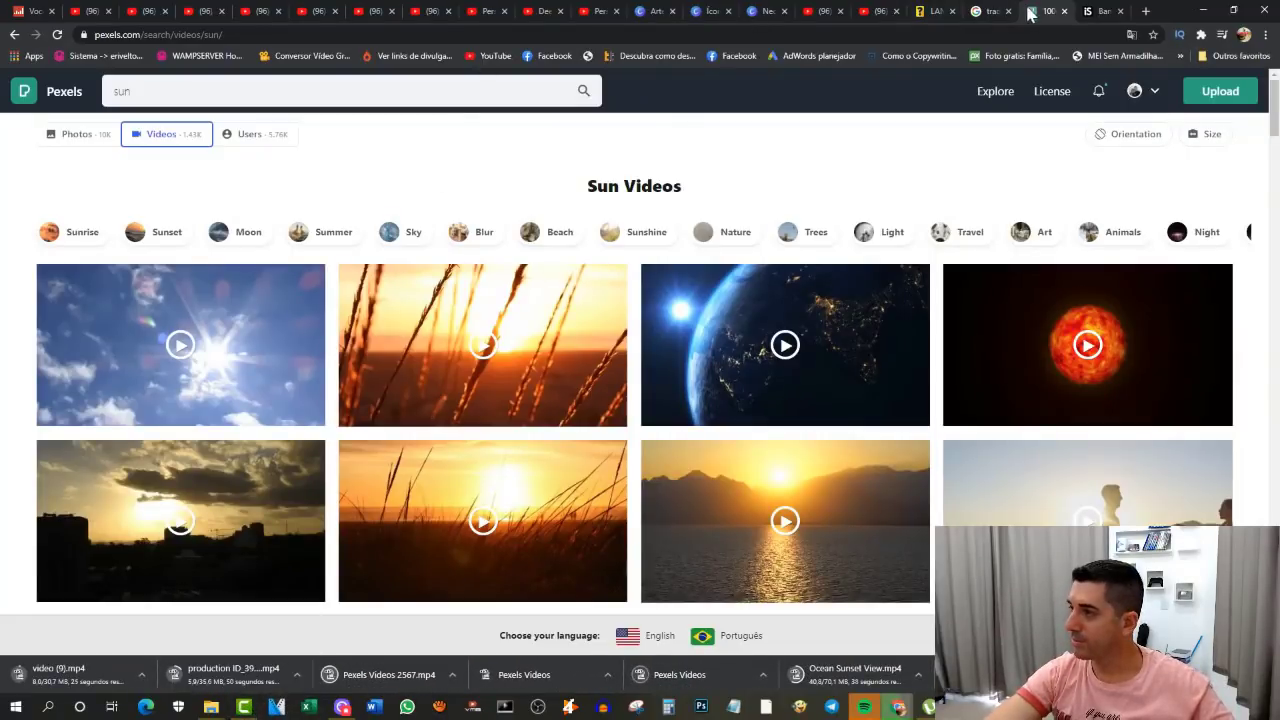
pyautogui.click(880, 11)
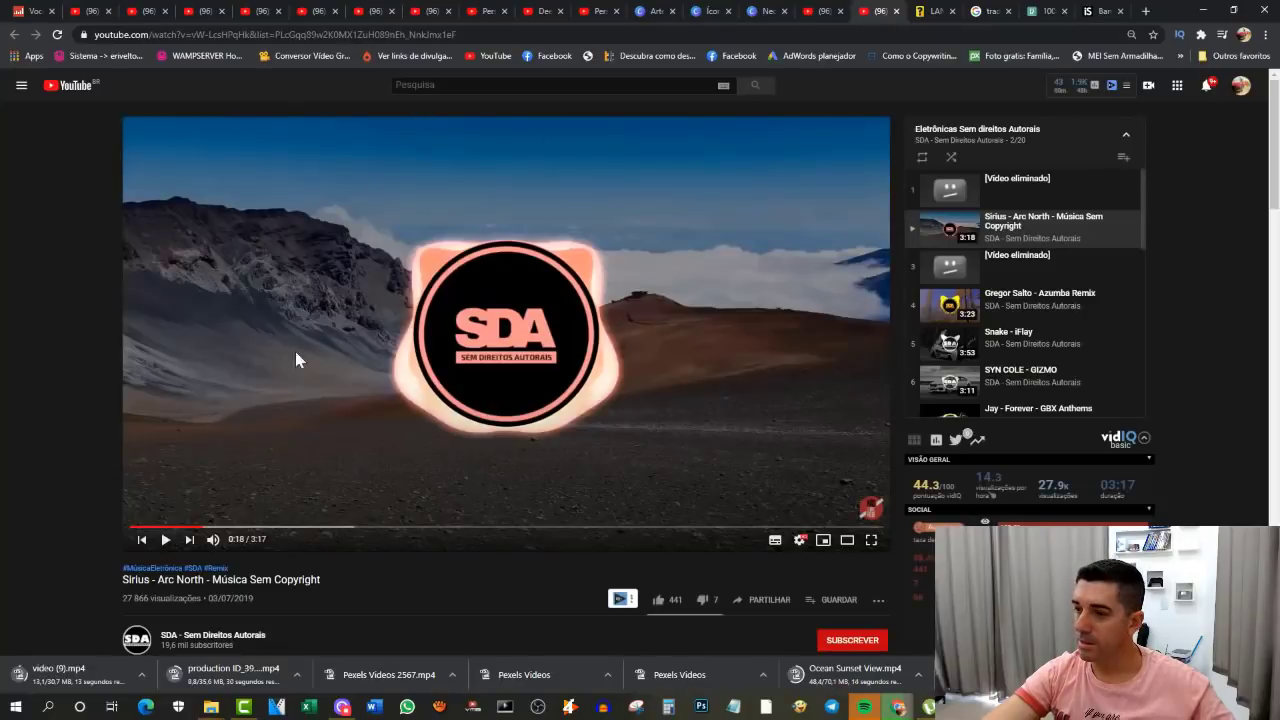
pyautogui.click(213, 634)
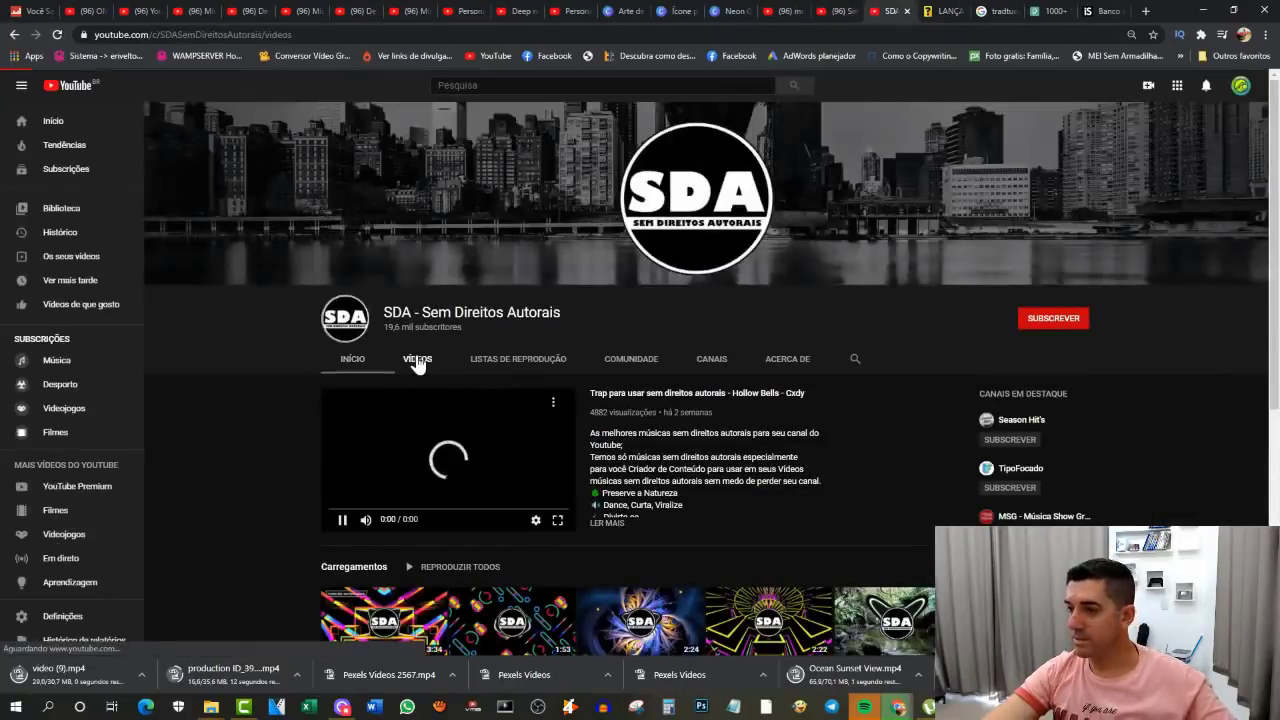
# Step: Sample "Rock para usar em vídeo - Demilitarized - Zone" from the SDA channel's videos and return to the channel's video list
pyautogui.click(417, 360)
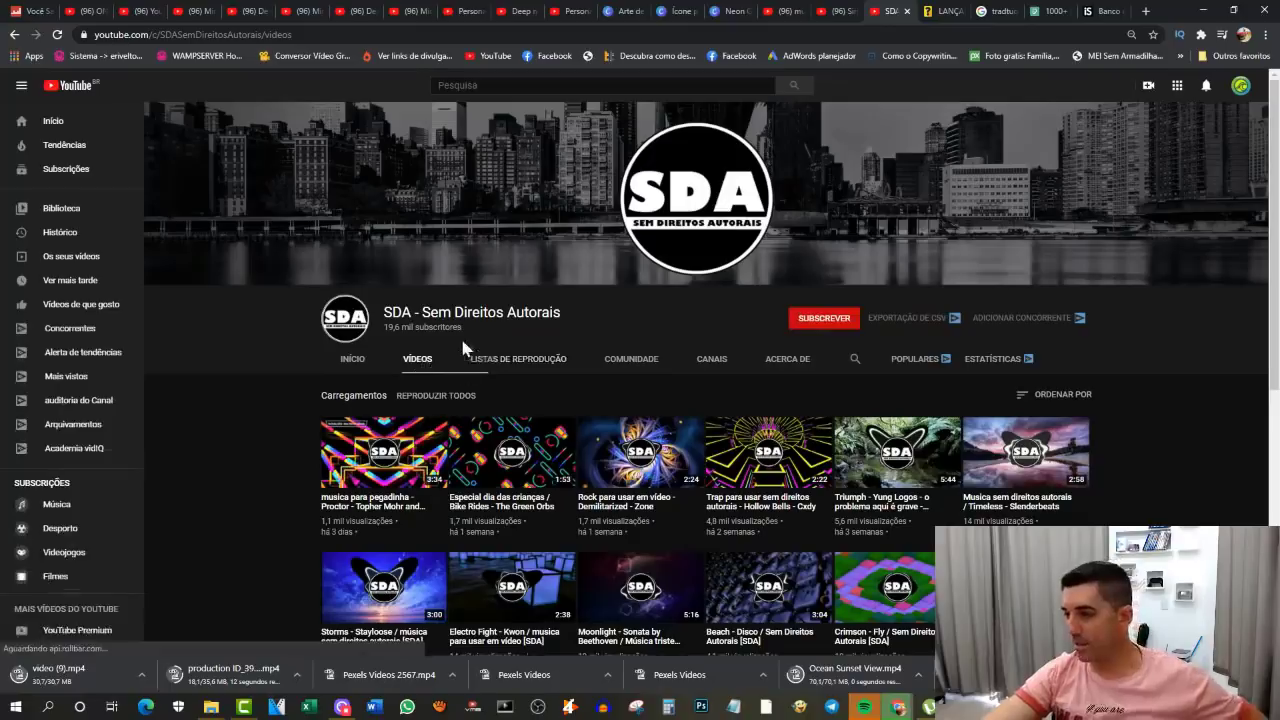
pyautogui.scroll(-1, 574, 345)
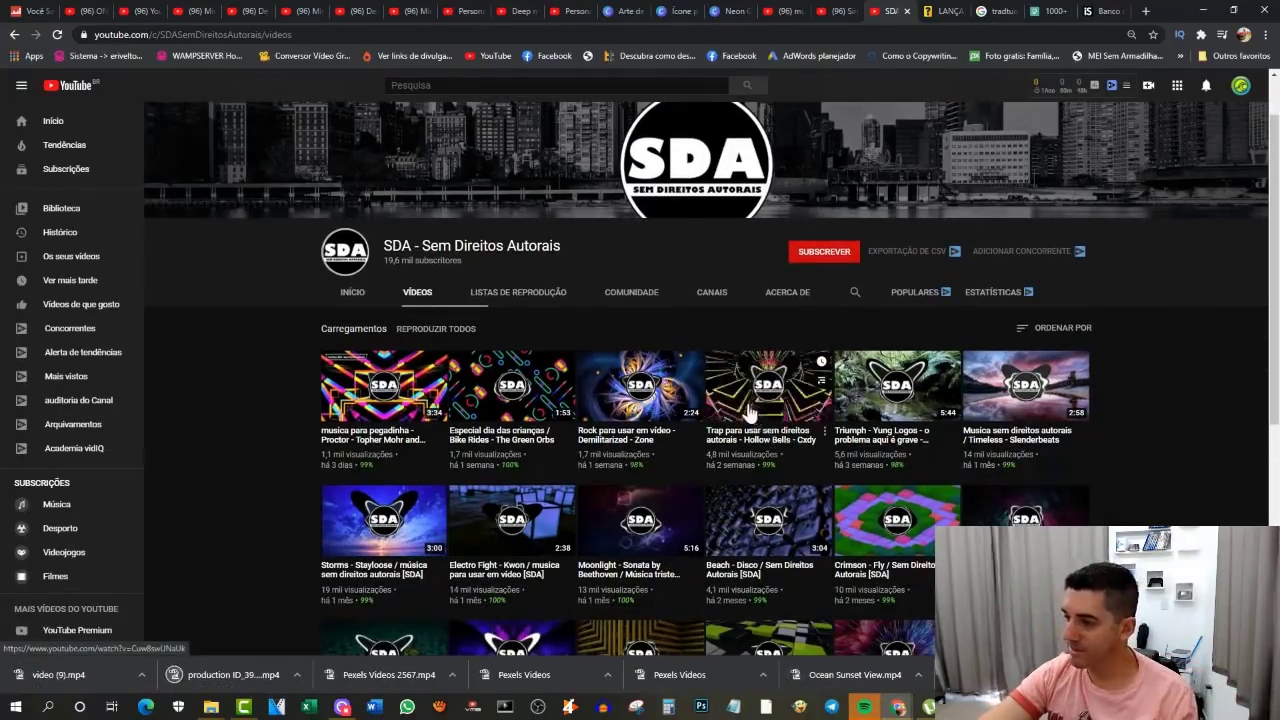
pyautogui.click(681, 414)
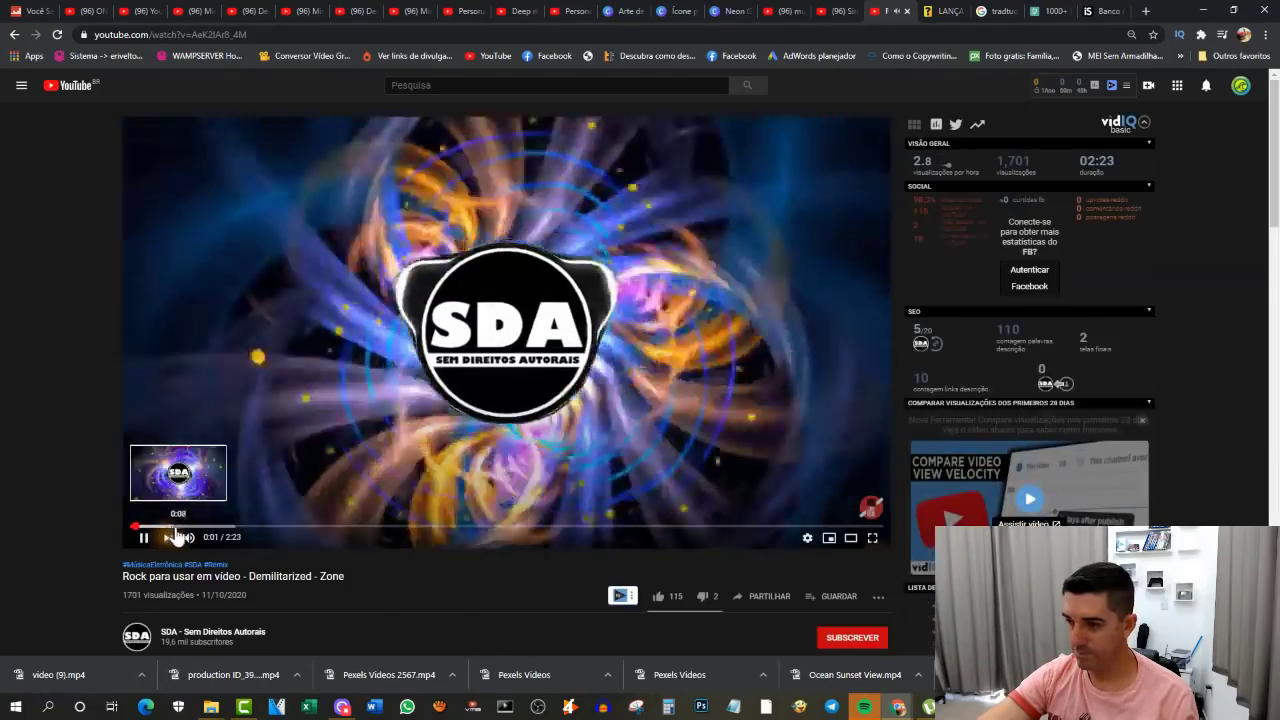
pyautogui.click(190, 527)
pyautogui.click(214, 631)
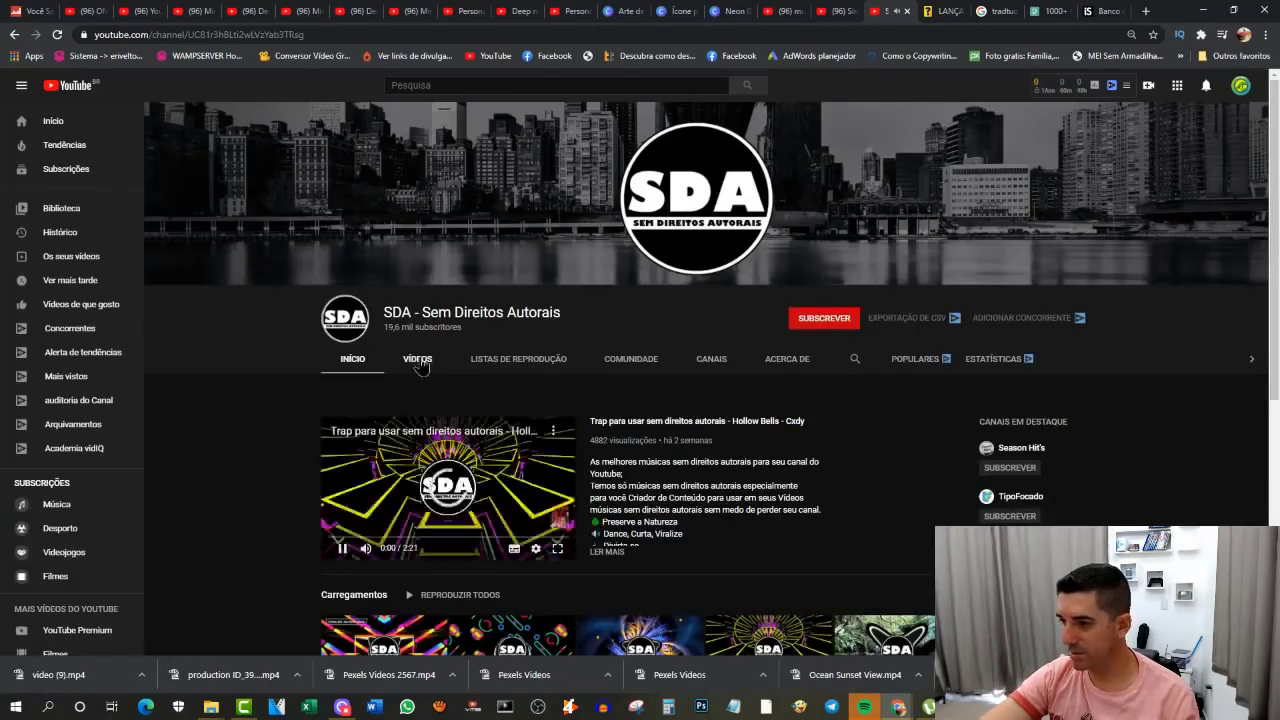
pyautogui.click(417, 358)
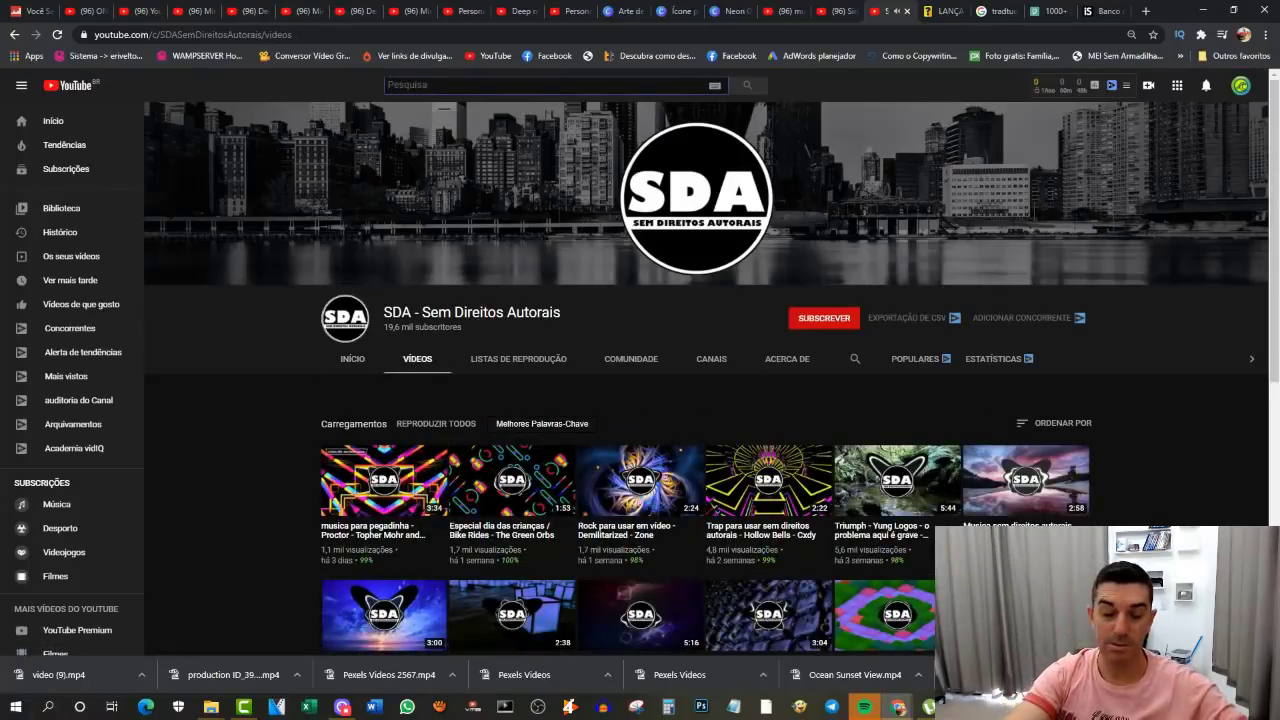
# Step: Search YouTube for "musicas empolgantes sem direitos autorais"
pyautogui.write('musicas emo')
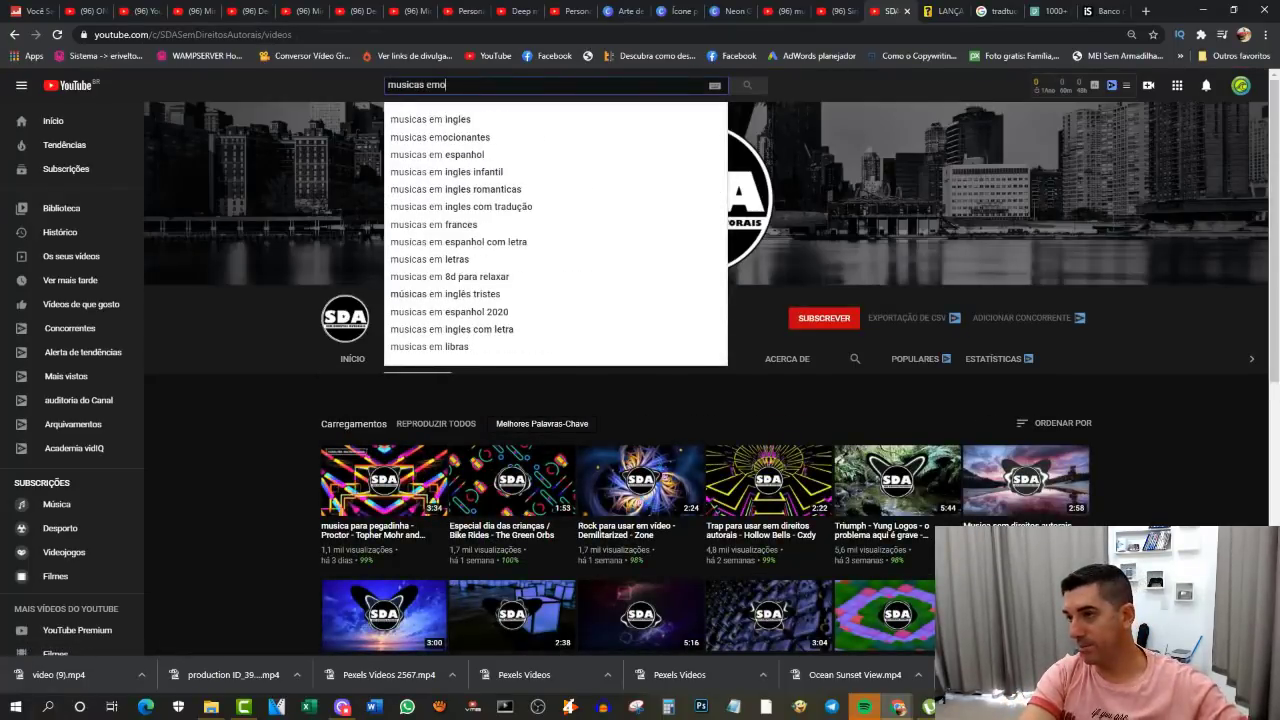
pyautogui.press('BackSpace')
pyautogui.write('polgantes se')
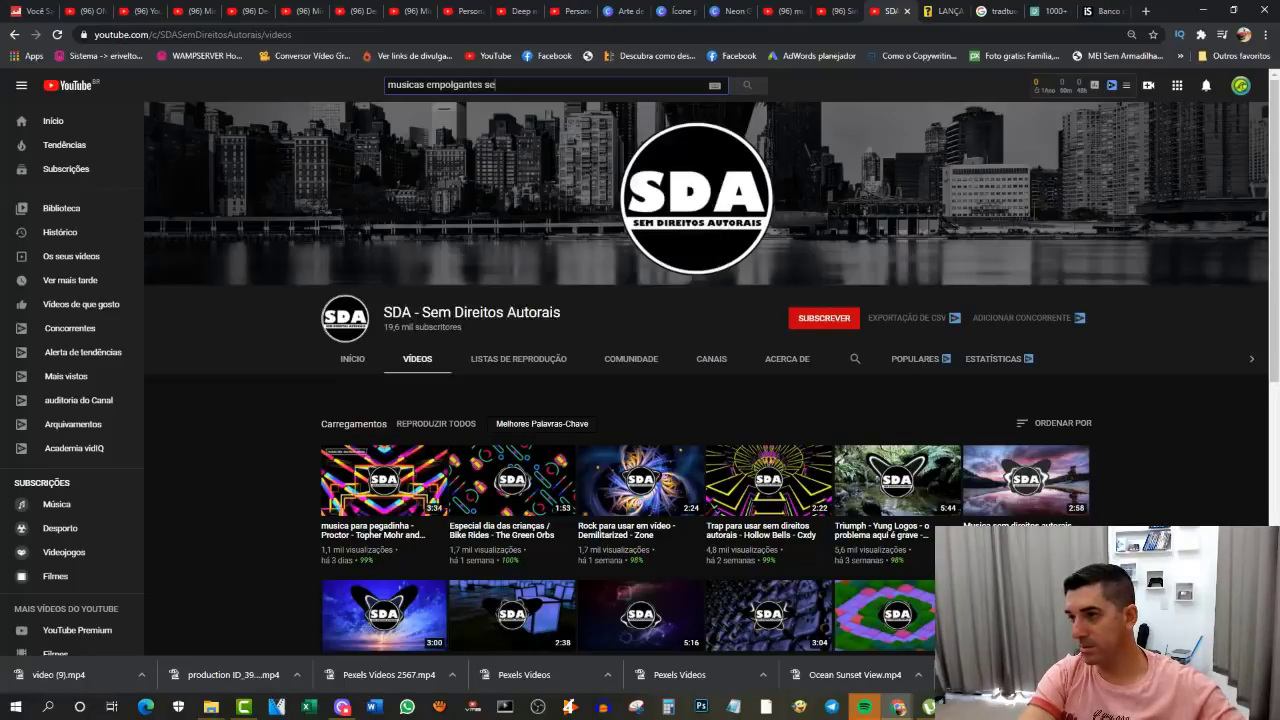
pyautogui.write('m direitos autorais')
pyautogui.press('Return')
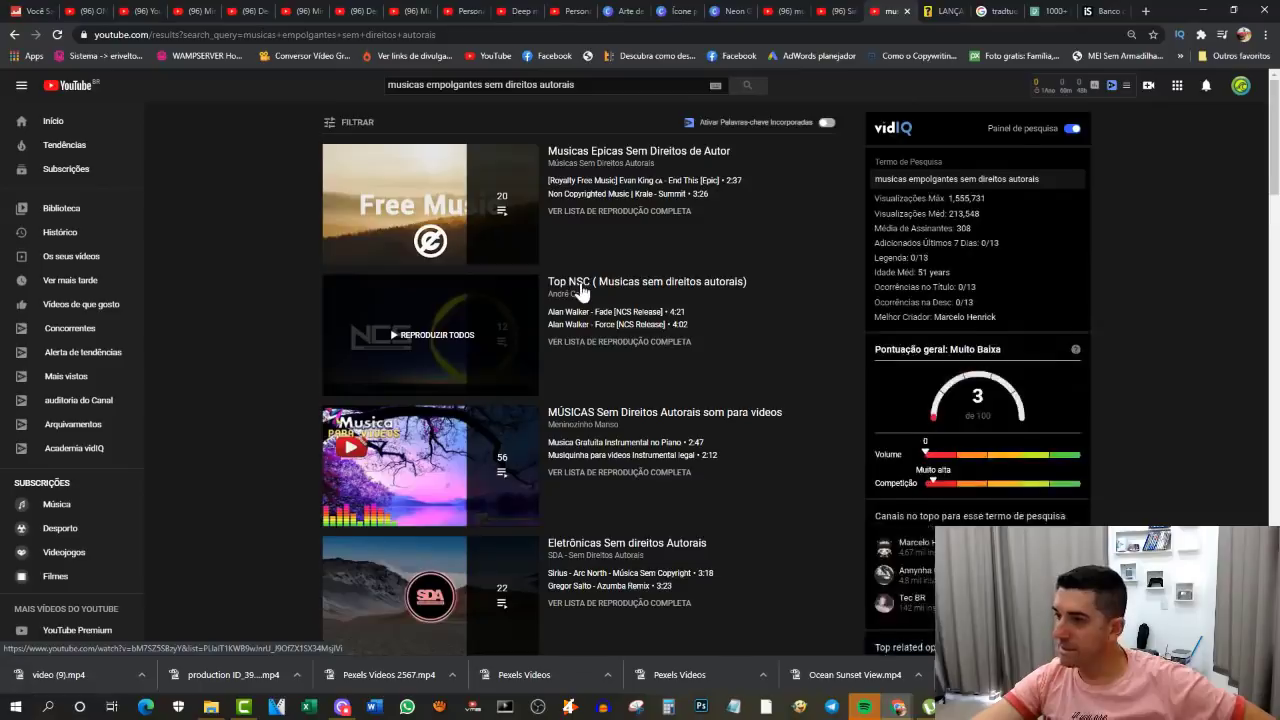
# Step: Open the playlist "Top NSC ( Musicas sem direitos autorais)", pause "Alan Walker - Fade" and select its page address
pyautogui.click(581, 287)
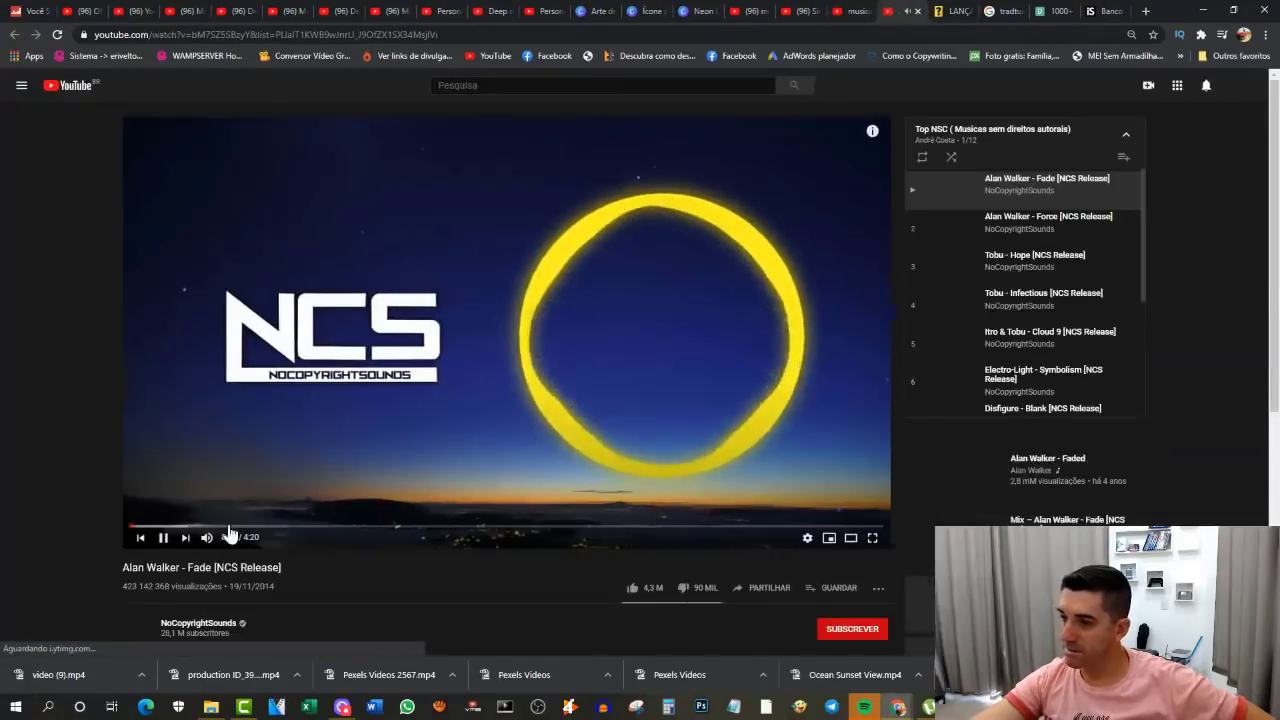
pyautogui.click(162, 537)
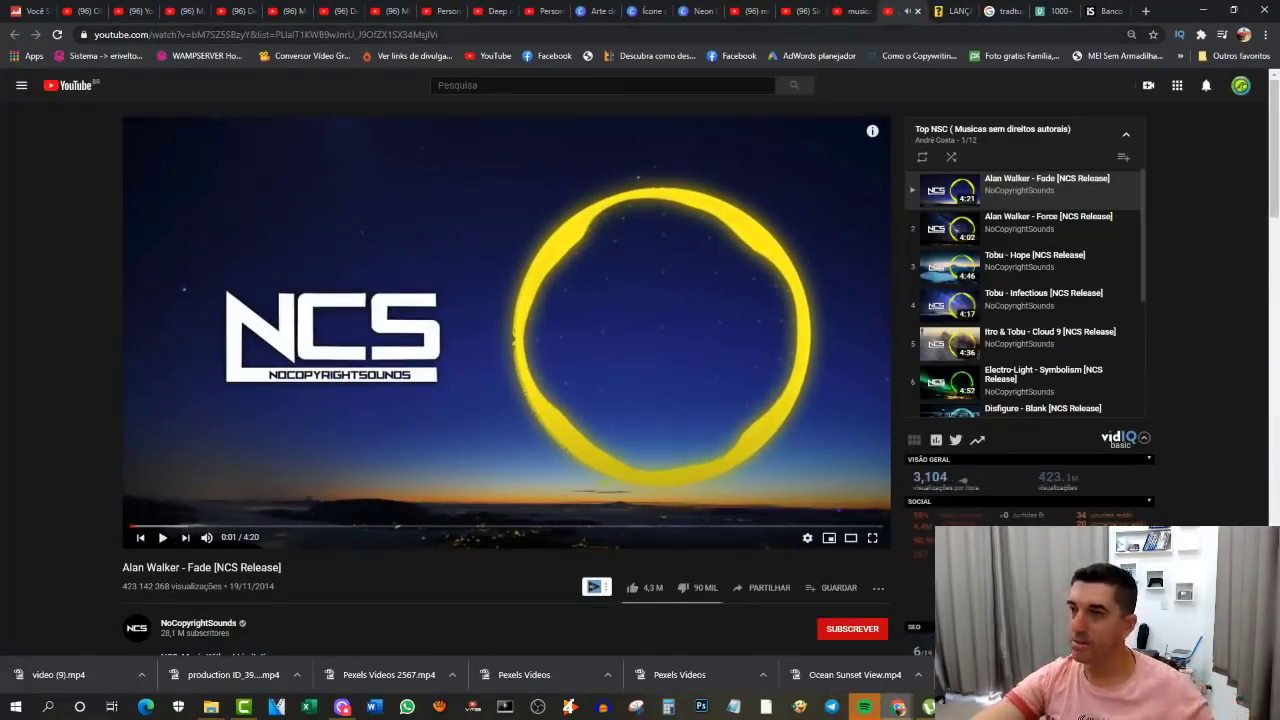
pyautogui.hotkey('ctrl', 'l')
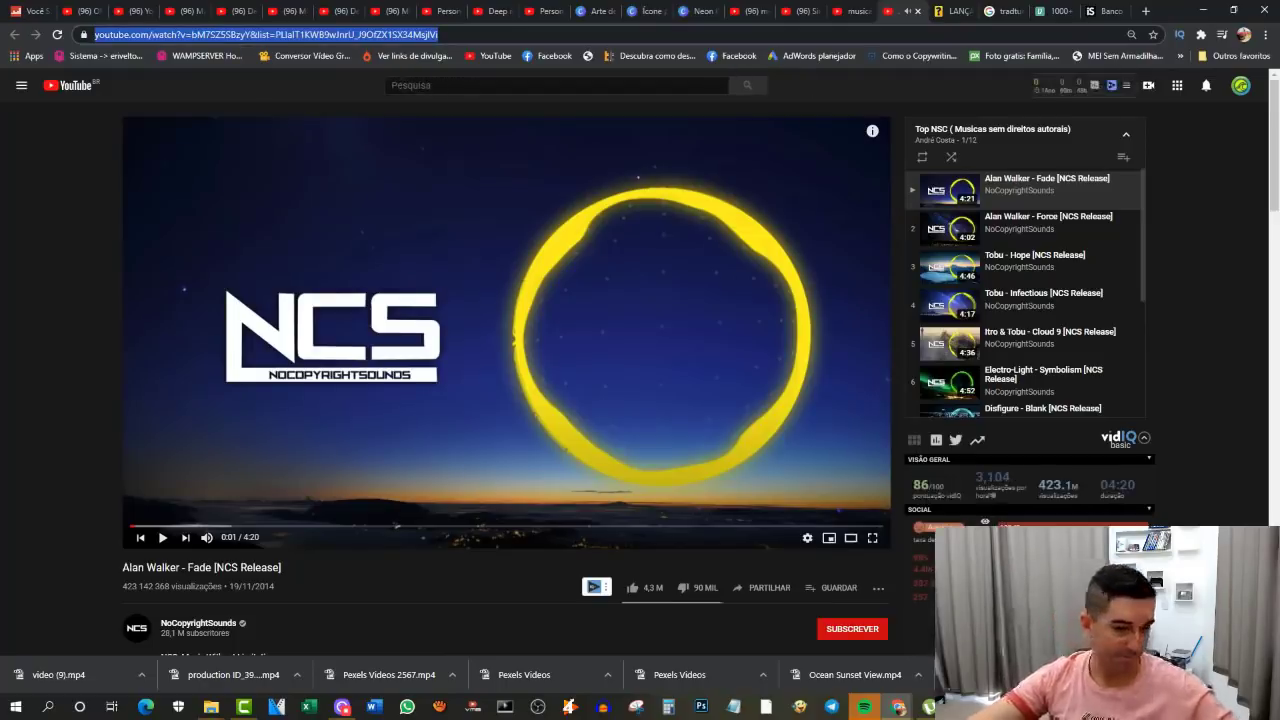
pyautogui.hotkey('alt', 'Tab')
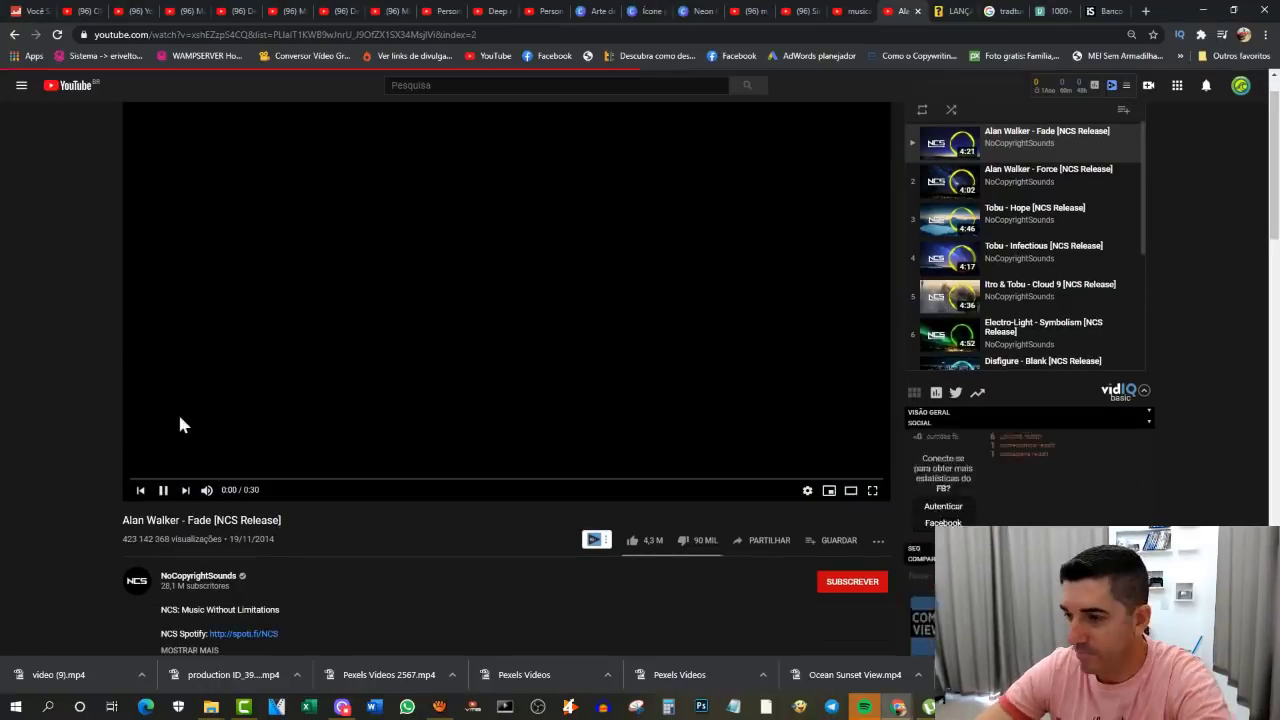
# Step: Advance to "Alan Walker - Force", skip the ad, preview the song around 0:31 and pause it
pyautogui.click(183, 487)
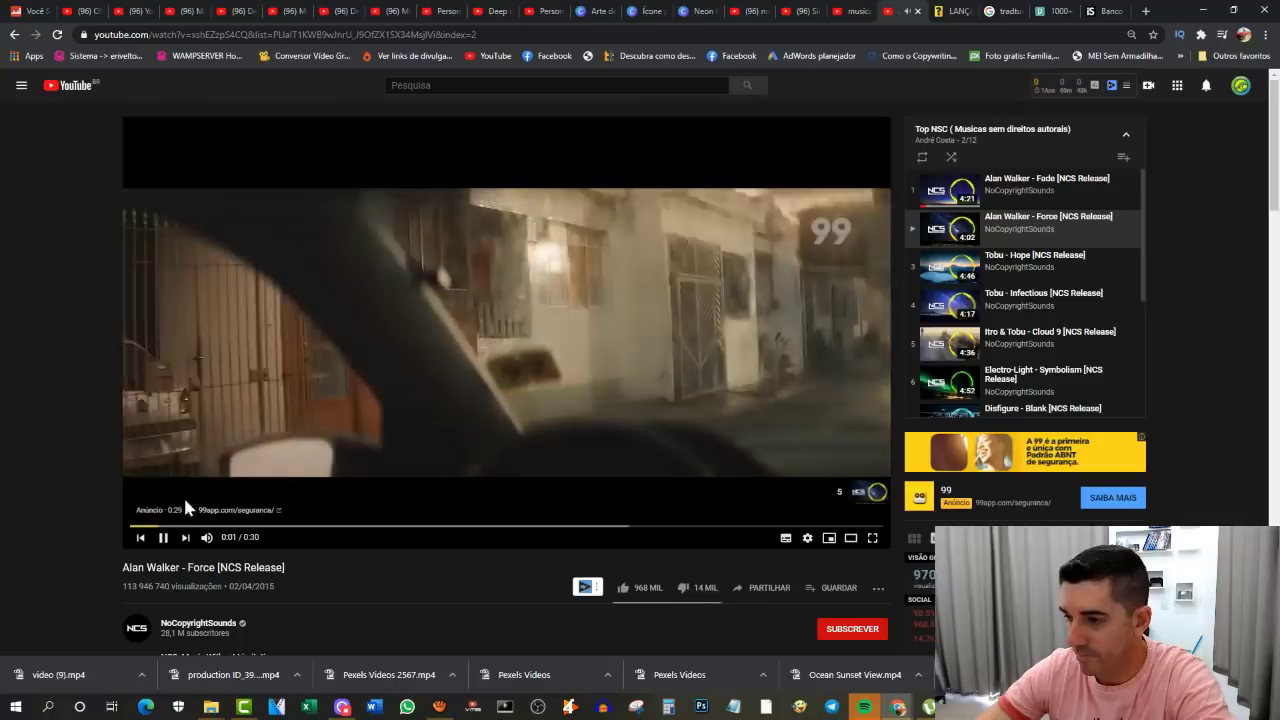
pyautogui.click(206, 537)
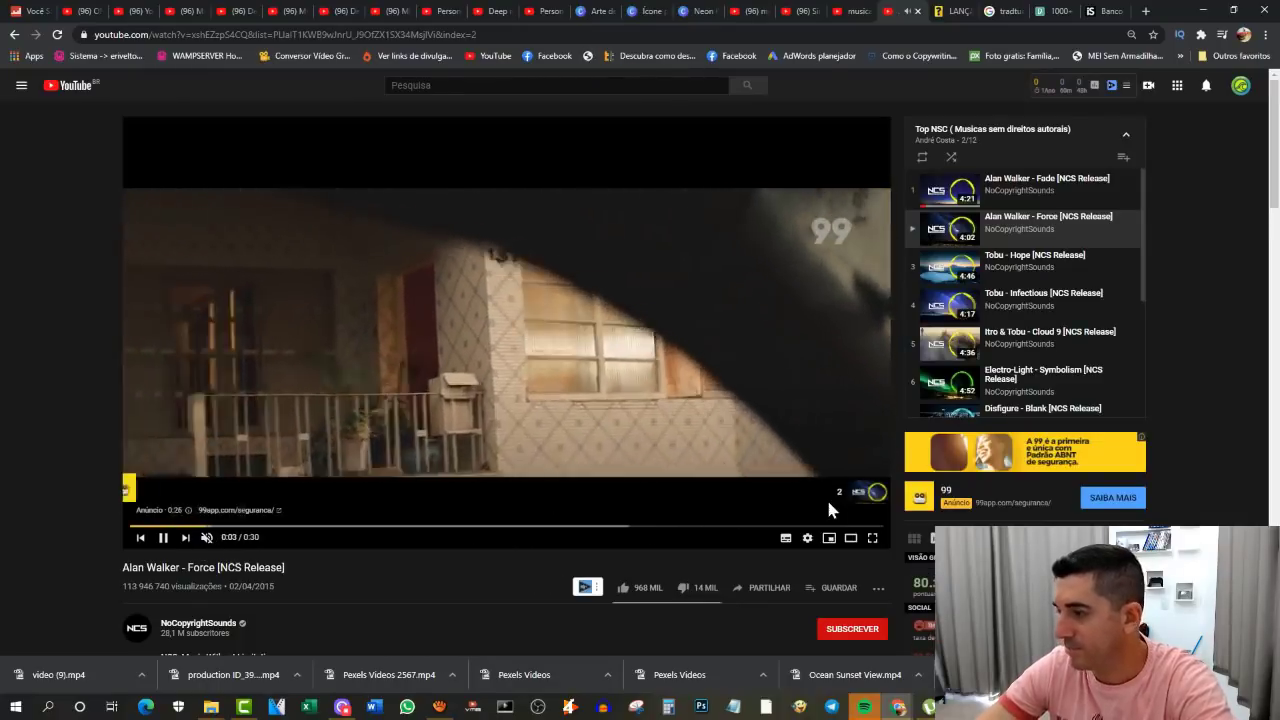
pyautogui.click(848, 492)
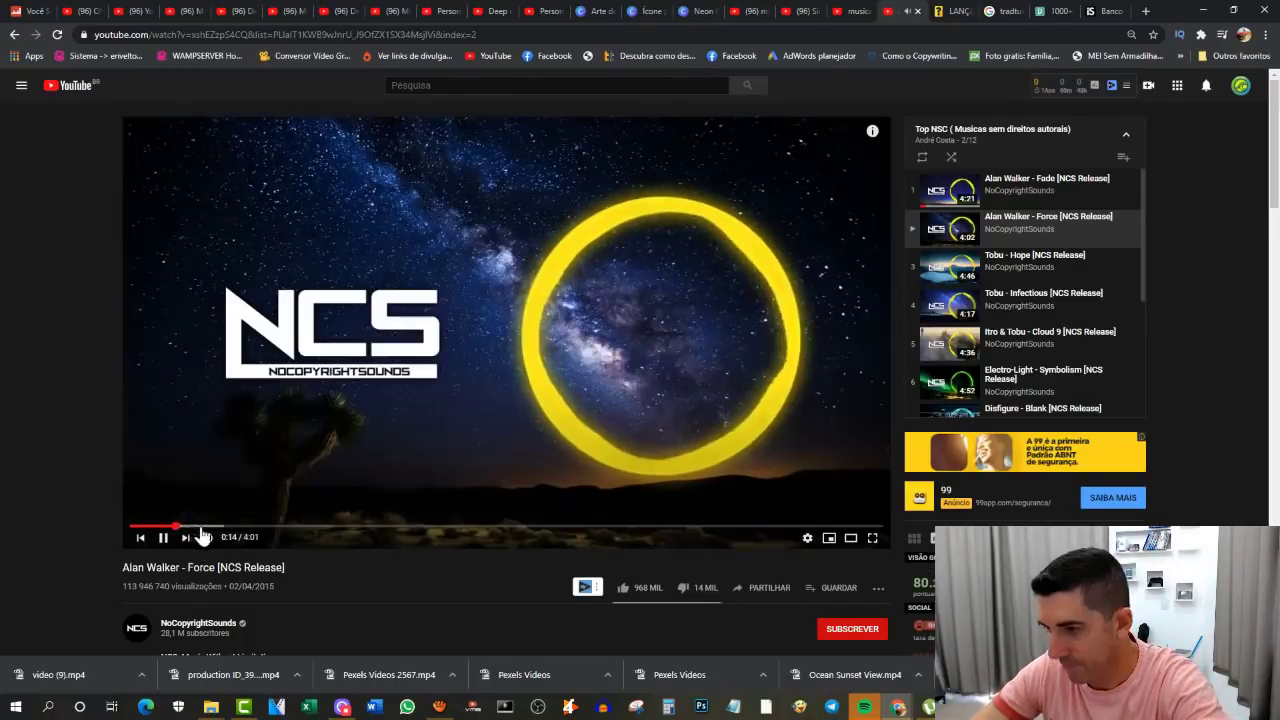
pyautogui.click(228, 527)
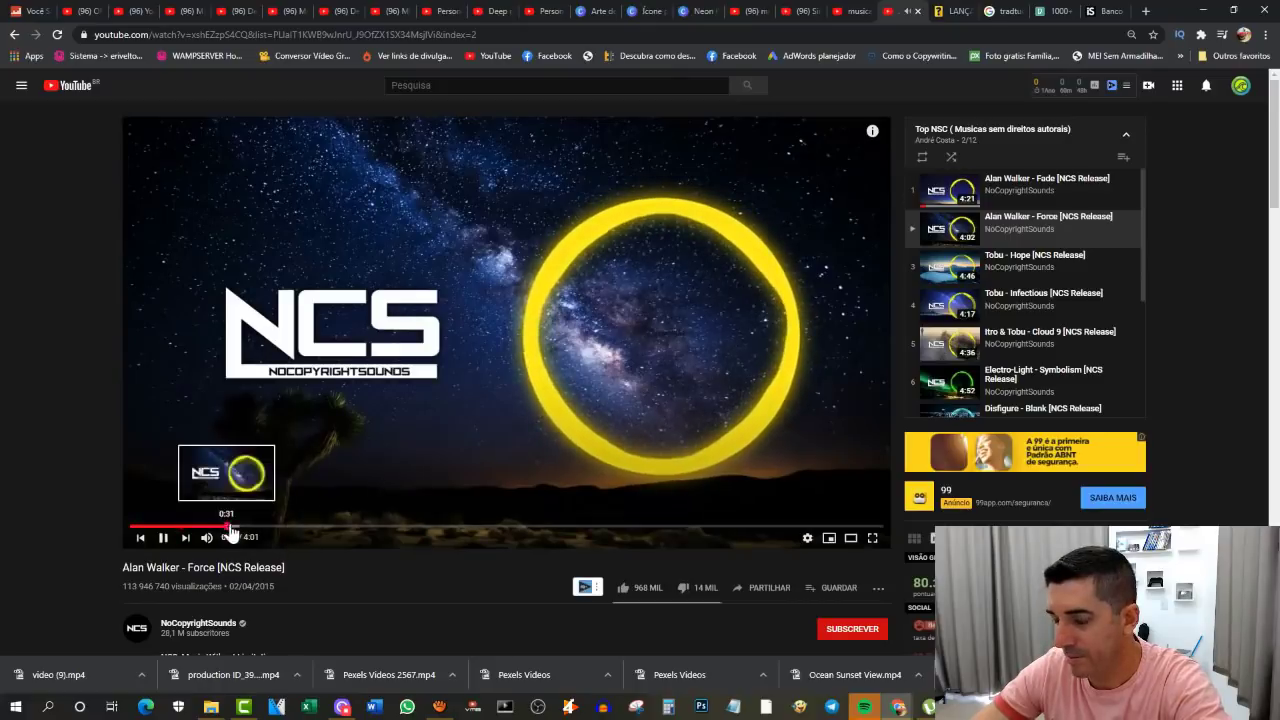
pyautogui.click(162, 537)
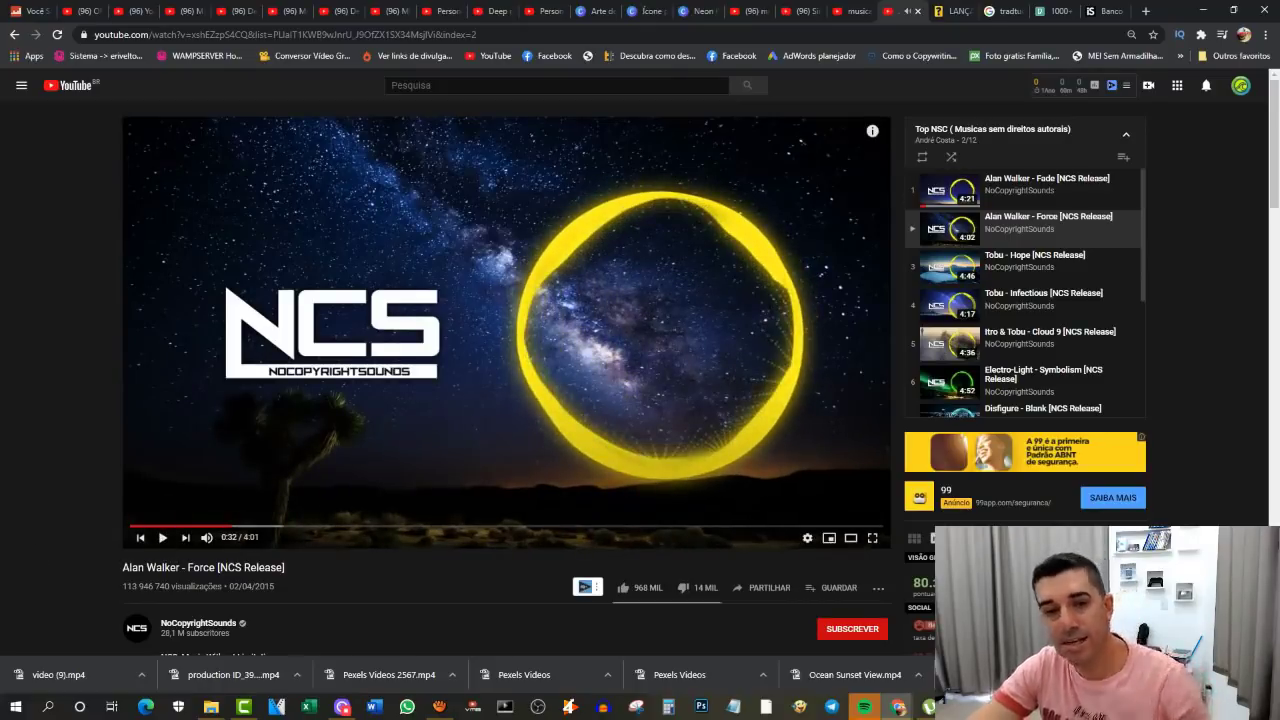
# Step: Preview "Alan Walker - Force" again around 1:14 and pause it
pyautogui.click(439, 706)
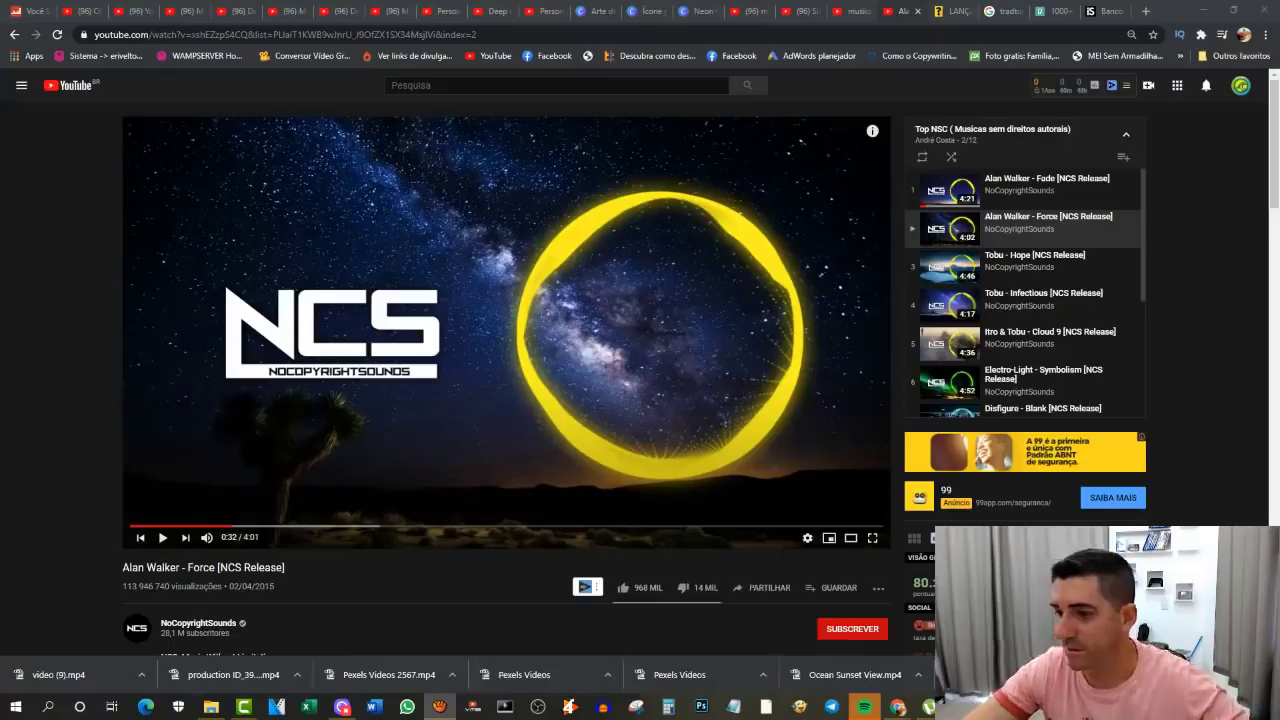
pyautogui.click(560, 407)
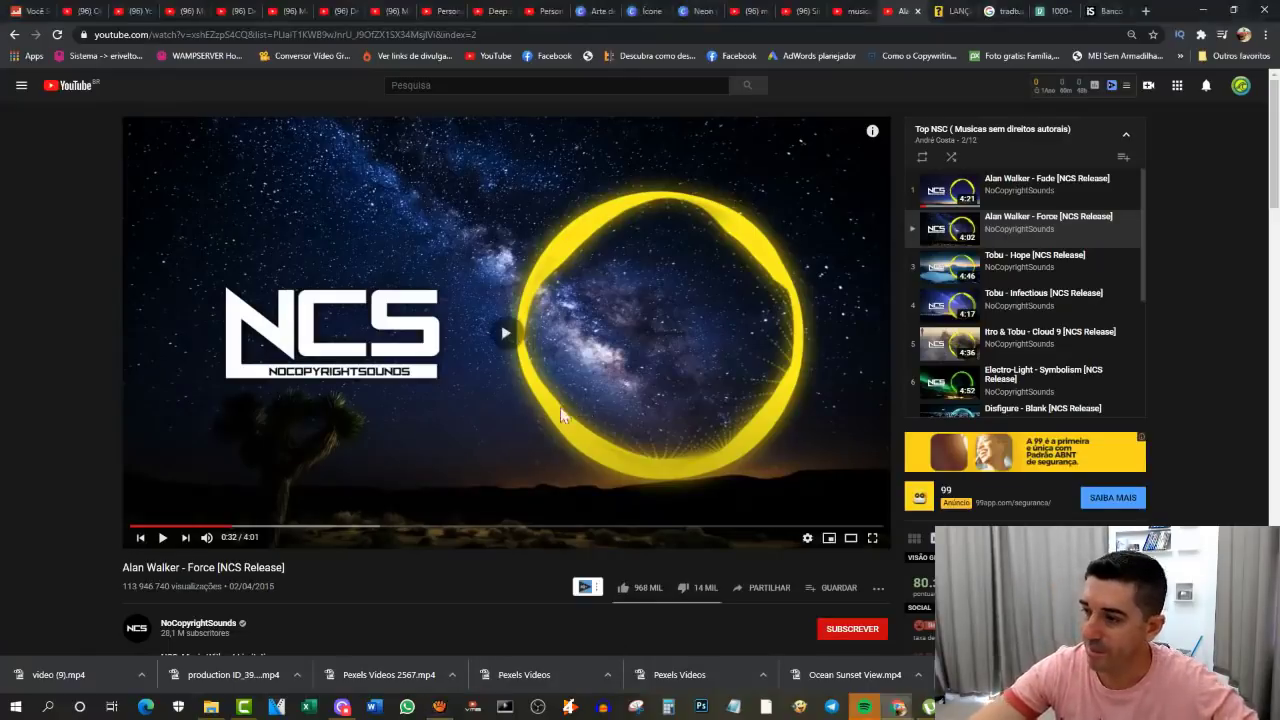
pyautogui.click(387, 452)
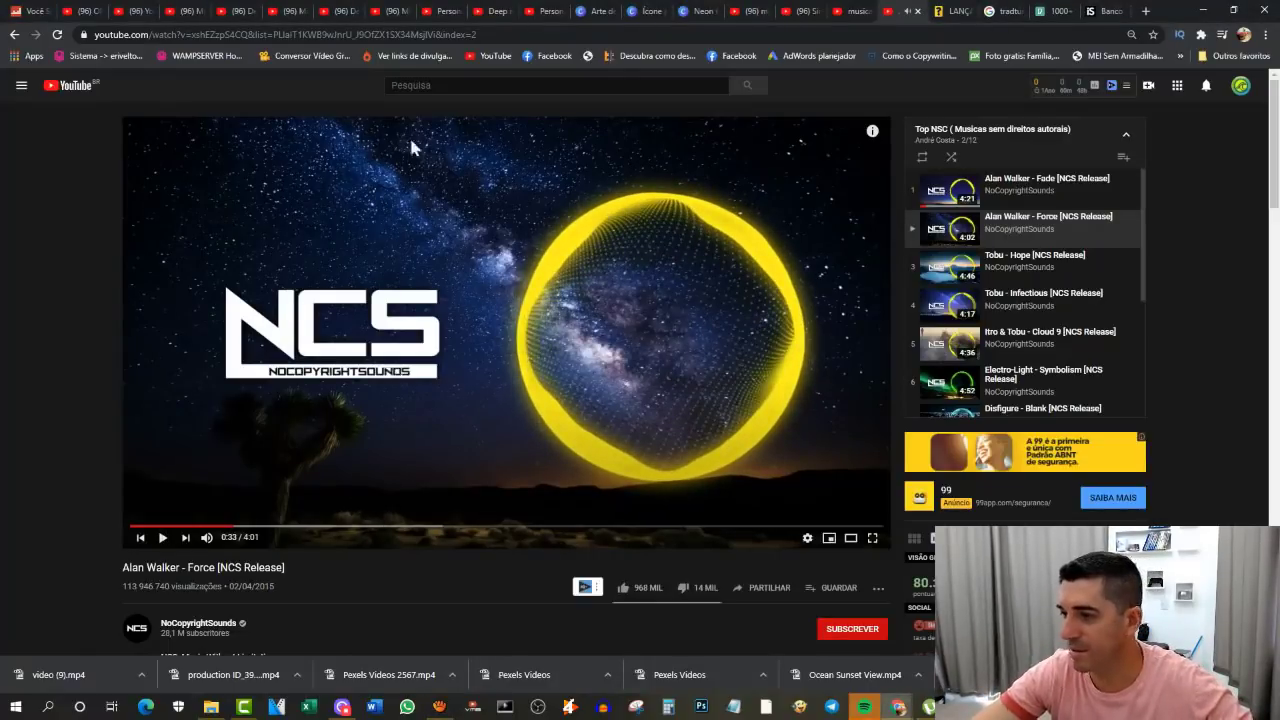
pyautogui.click(665, 338)
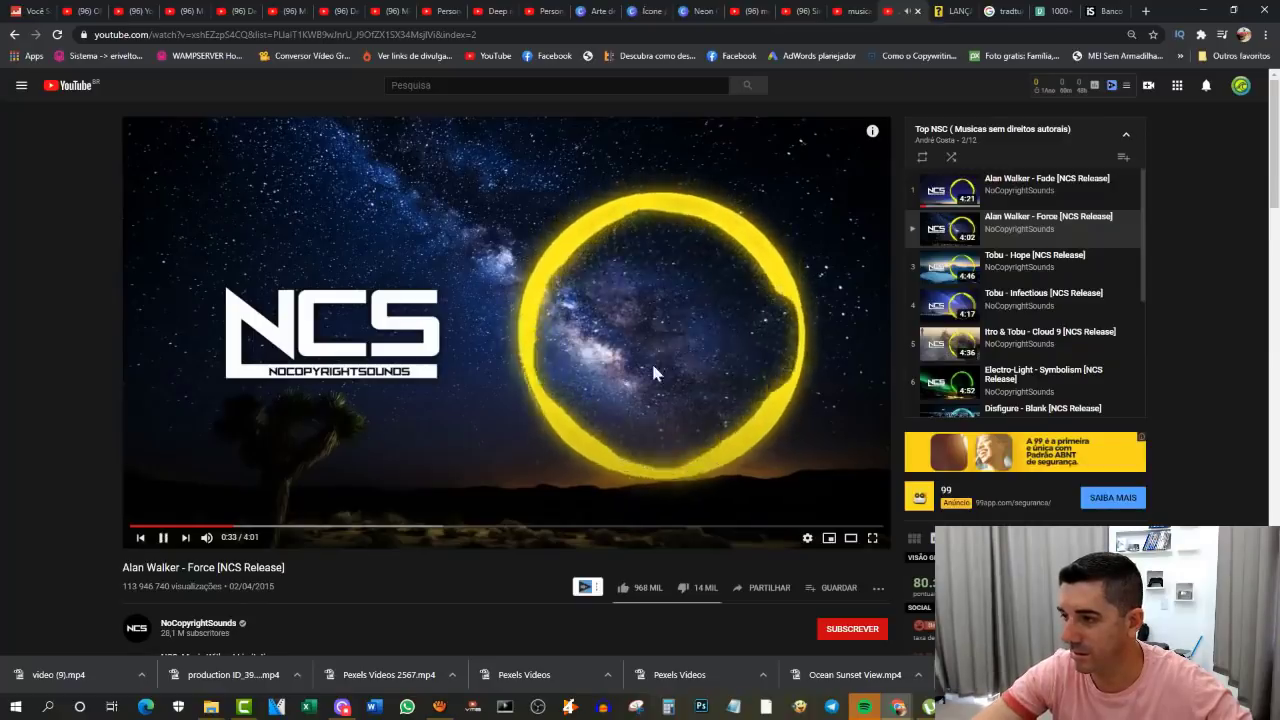
pyautogui.click(358, 525)
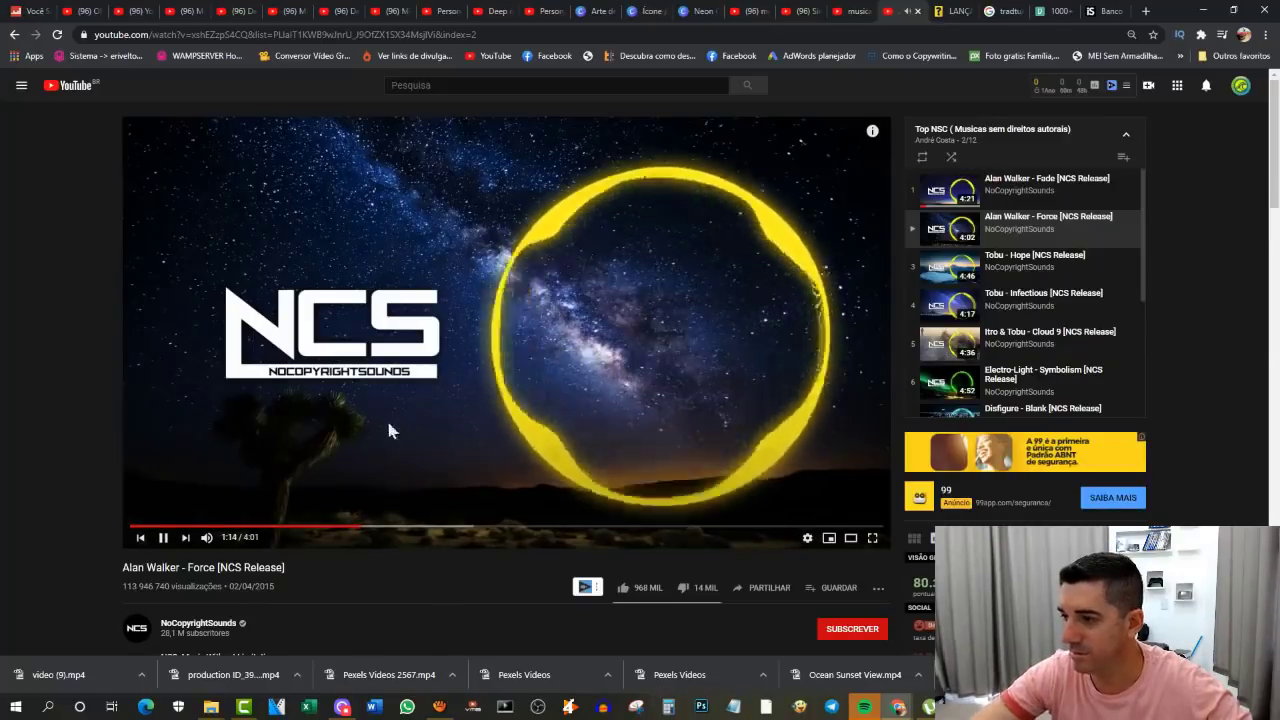
pyautogui.click(683, 348)
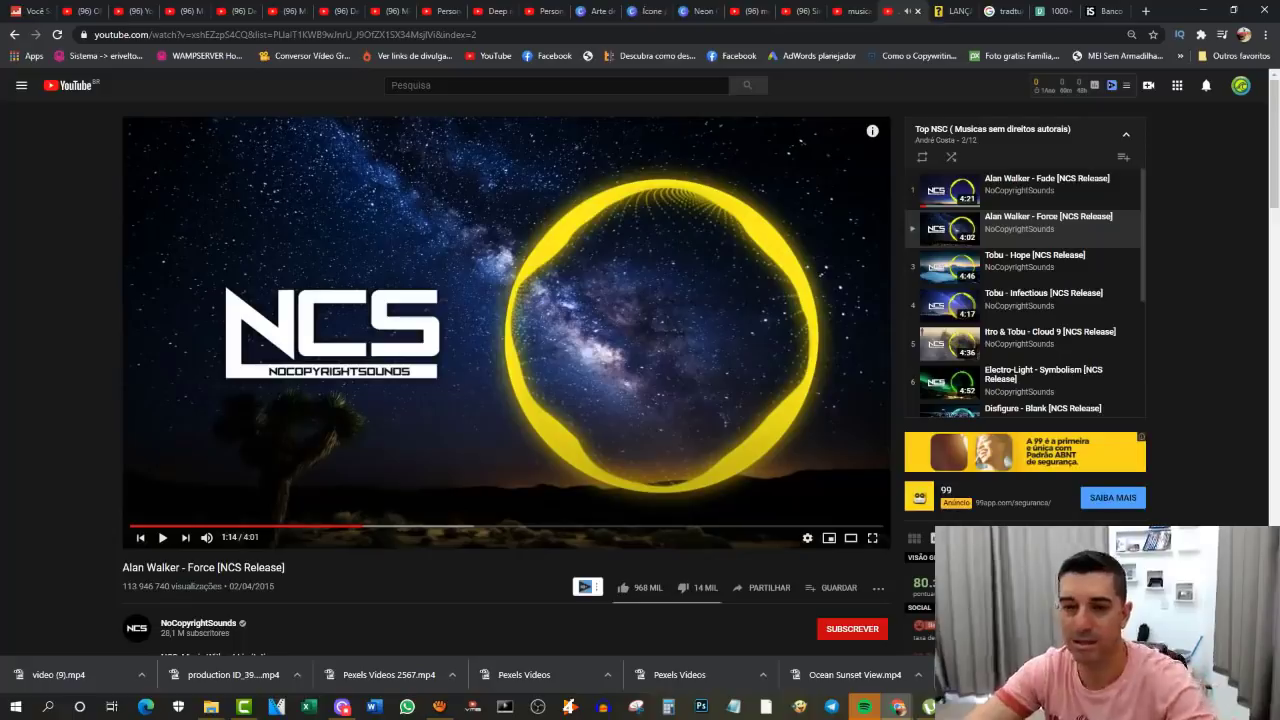
pyautogui.hotkey('alt', 'Tab')
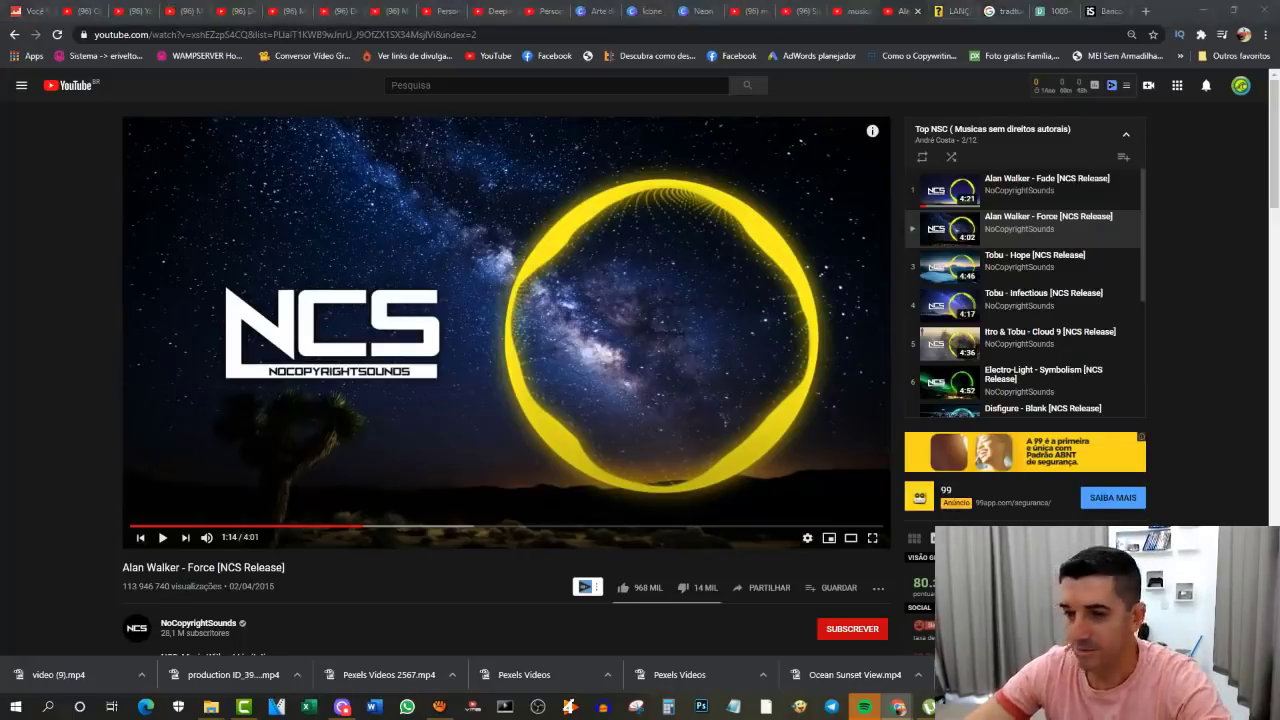
pyautogui.hotkey('alt', 'Tab')
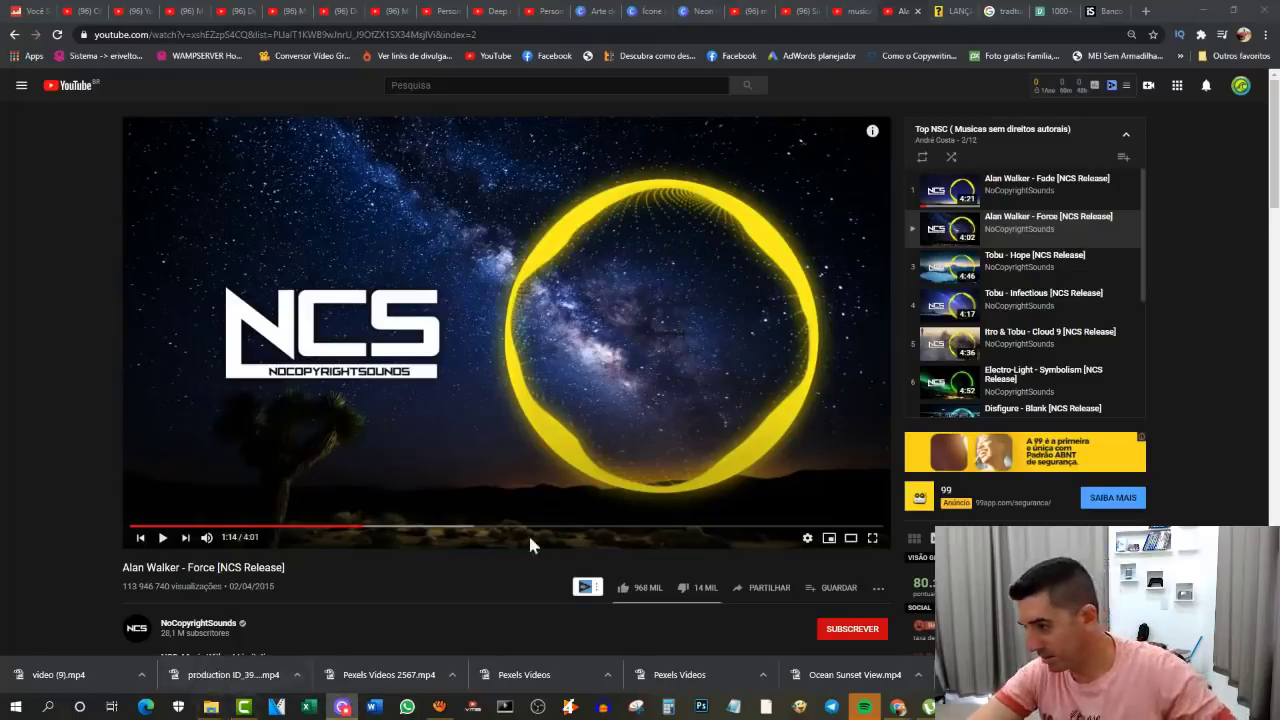
# Step: Pause "Elektronomia - Sky High" from the same playlist at 1:14 and dismiss the ad banner over the video
pyautogui.scroll(-2, 971, 354)
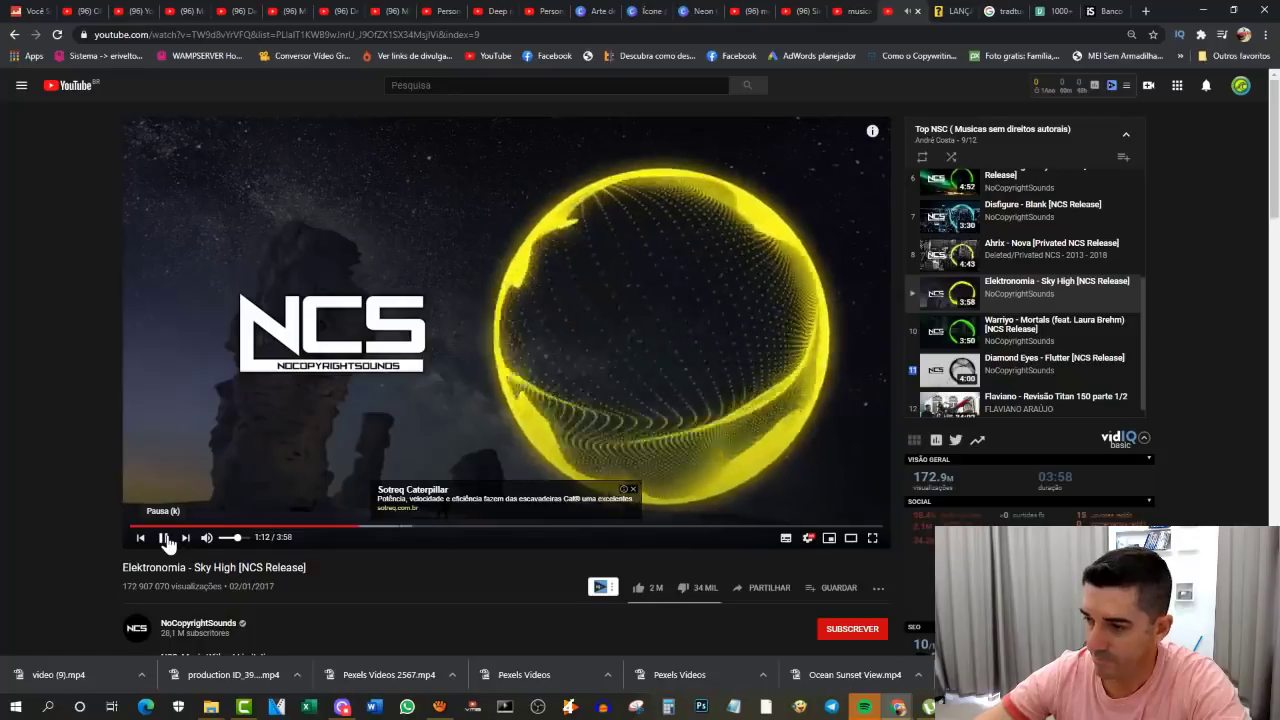
pyautogui.click(166, 539)
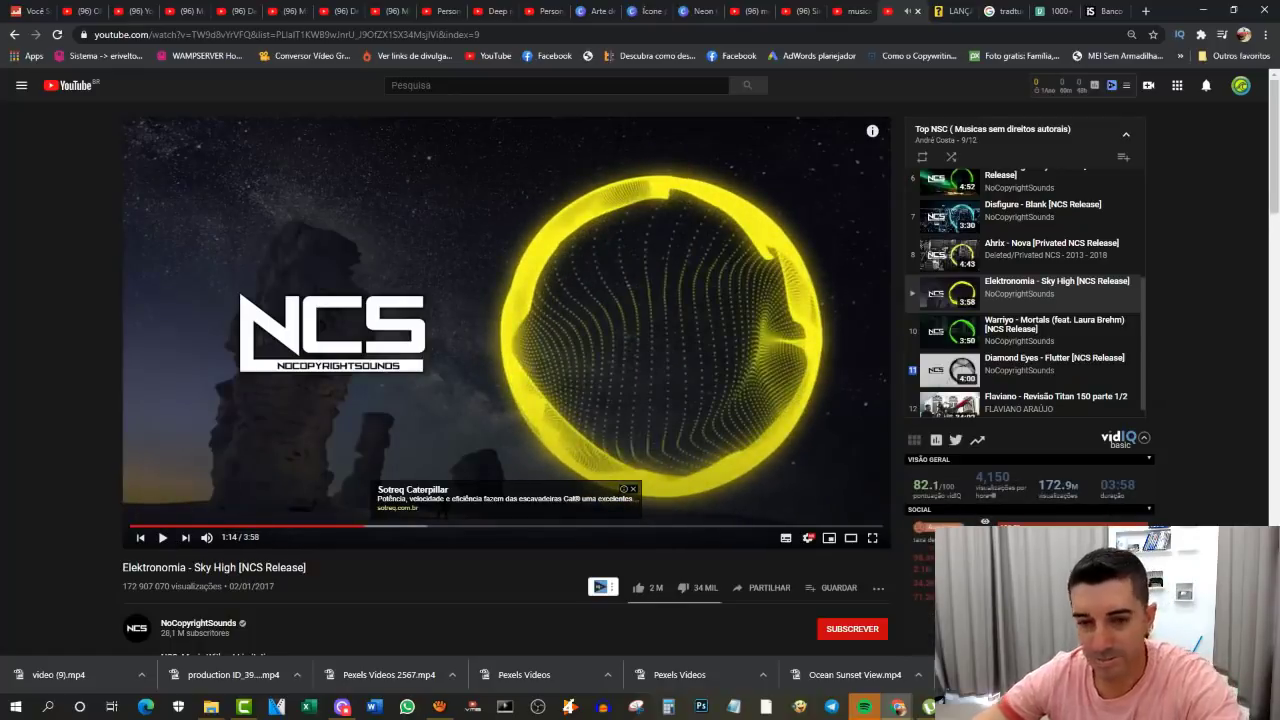
pyautogui.click(632, 489)
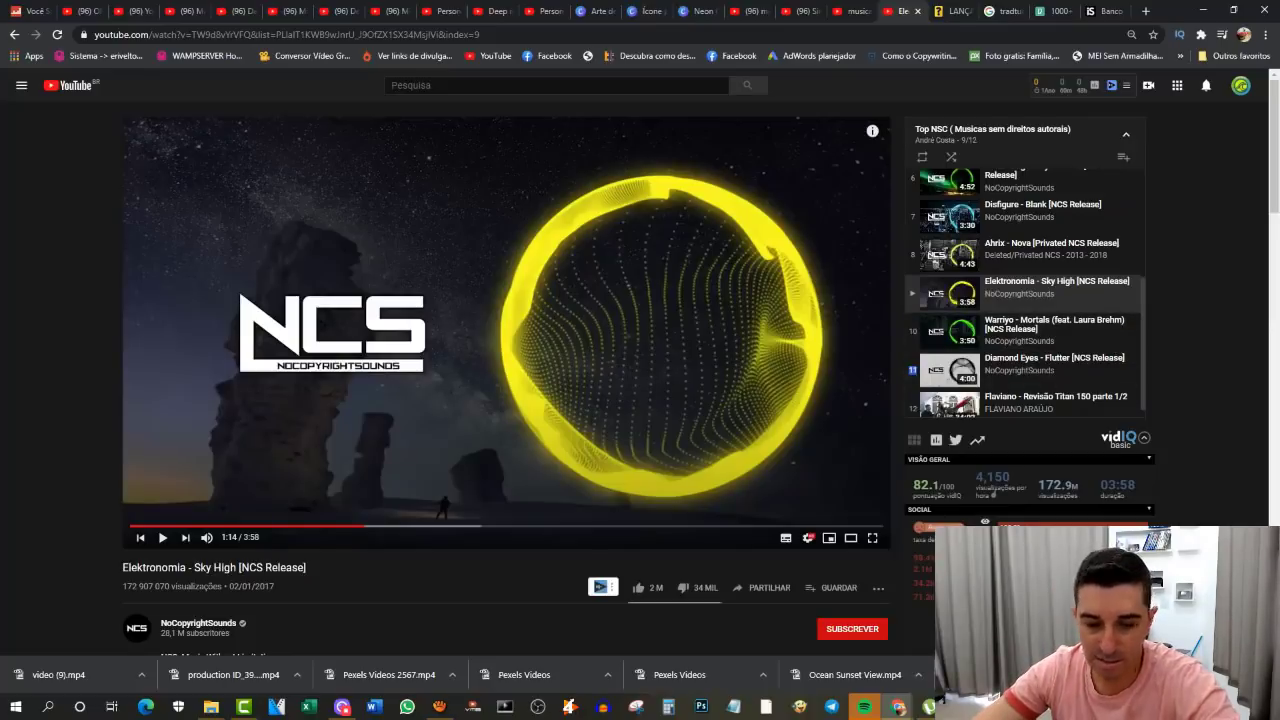
# Step: Switch to the Downloads folder in File Explorer and maximize its window
pyautogui.hotkey('alt', 'Tab')
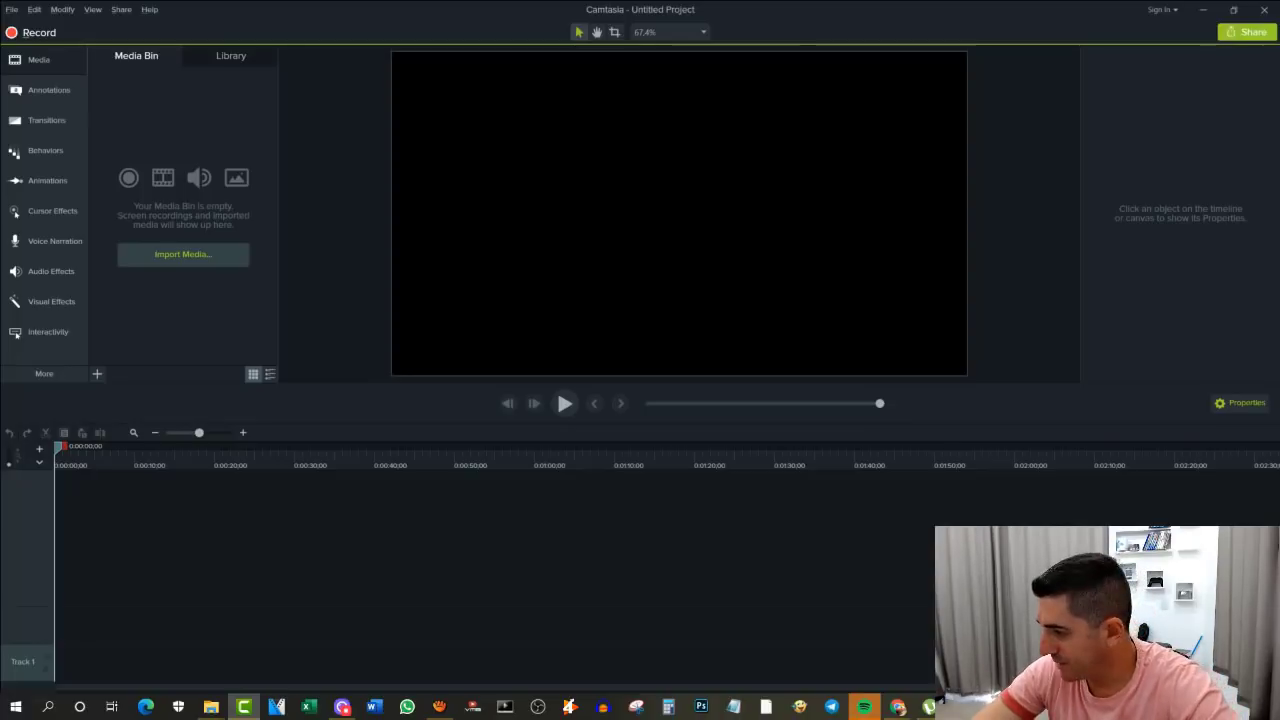
pyautogui.moveTo(897, 708)
pyautogui.click(890, 650)
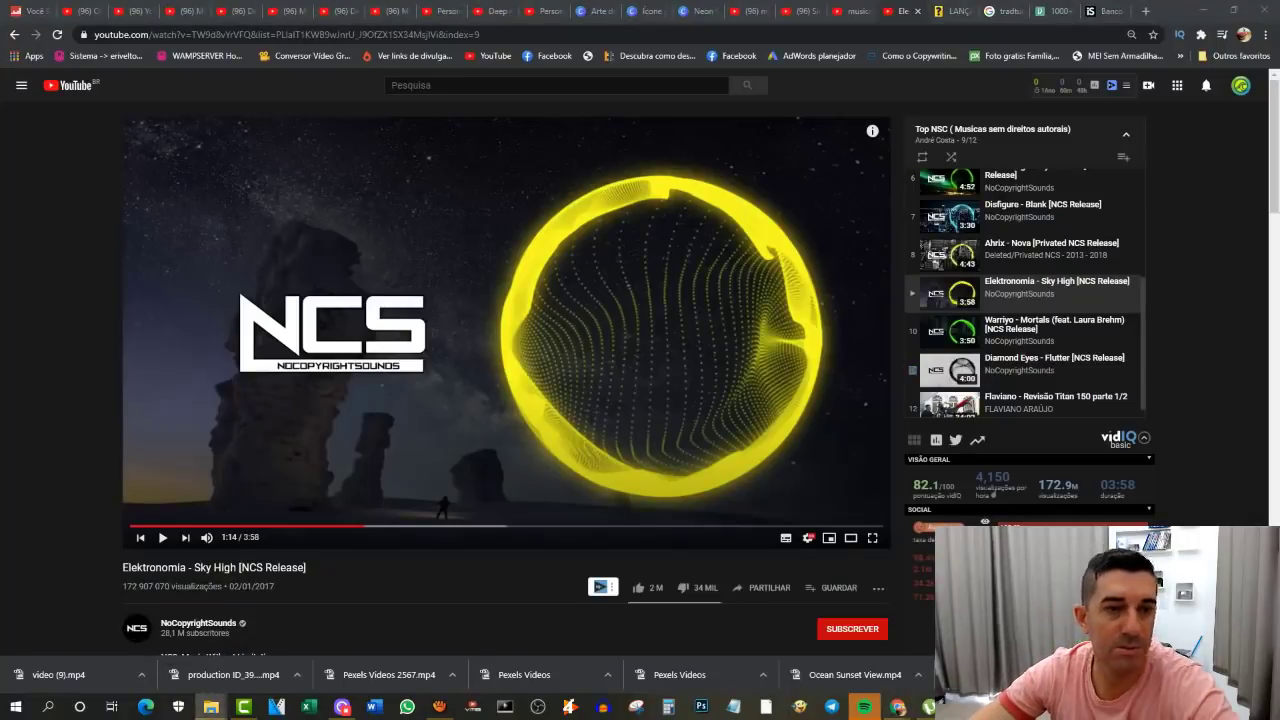
pyautogui.moveTo(0, 470); pyautogui.dragTo(826, 120)
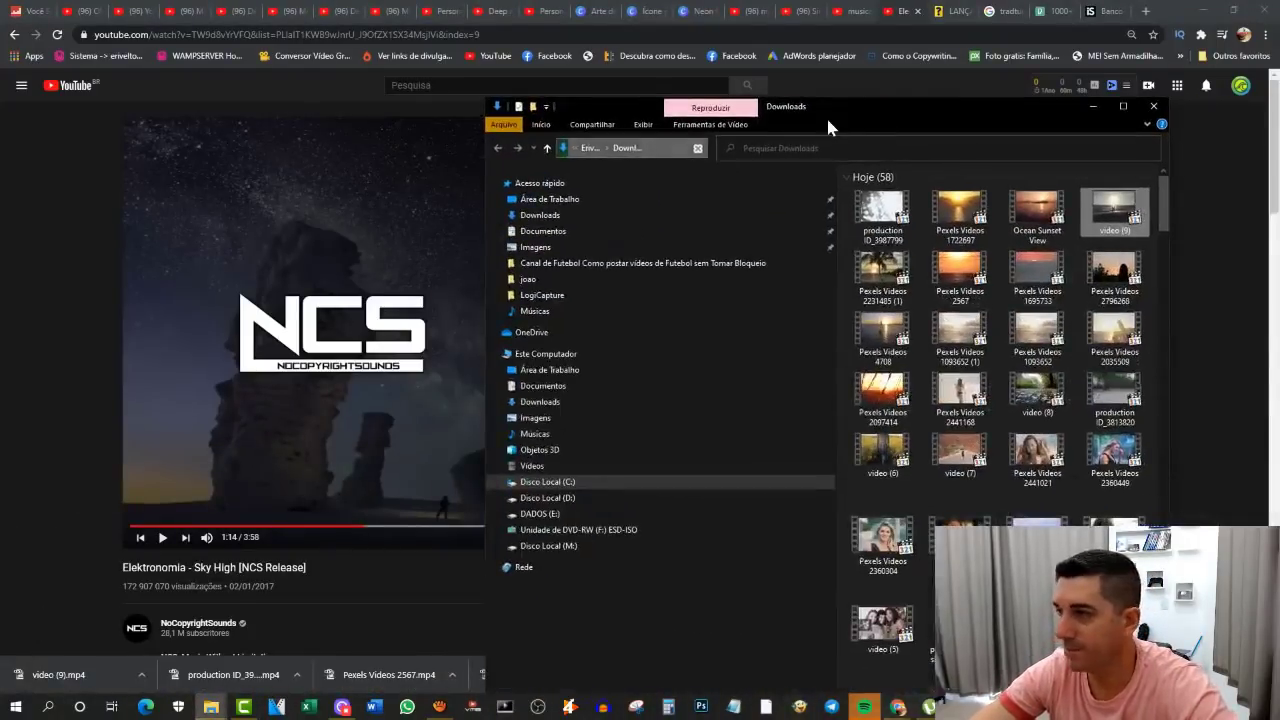
pyautogui.doubleClick(850, 108)
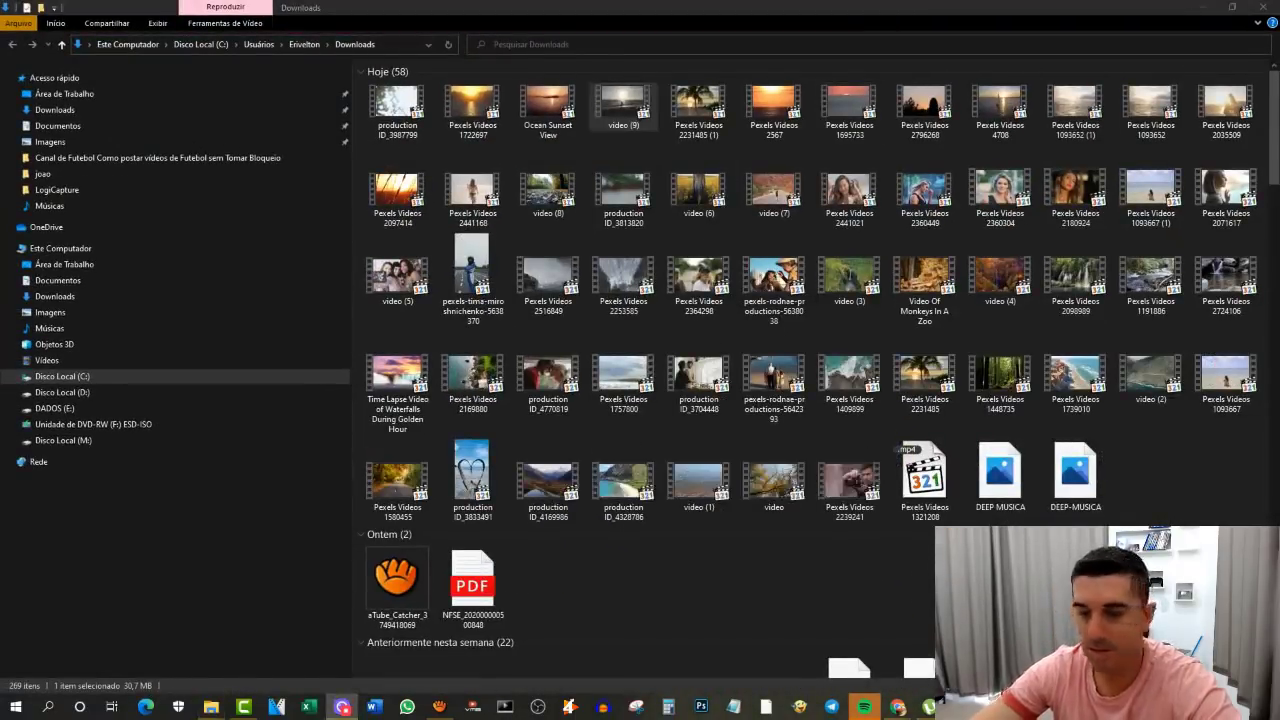
# Step: Select today's downloaded clips from "production ID_3987799" through "Pexels Videos 1321208" and add them to Track 1 in Camtasia
pyautogui.click(420, 128)
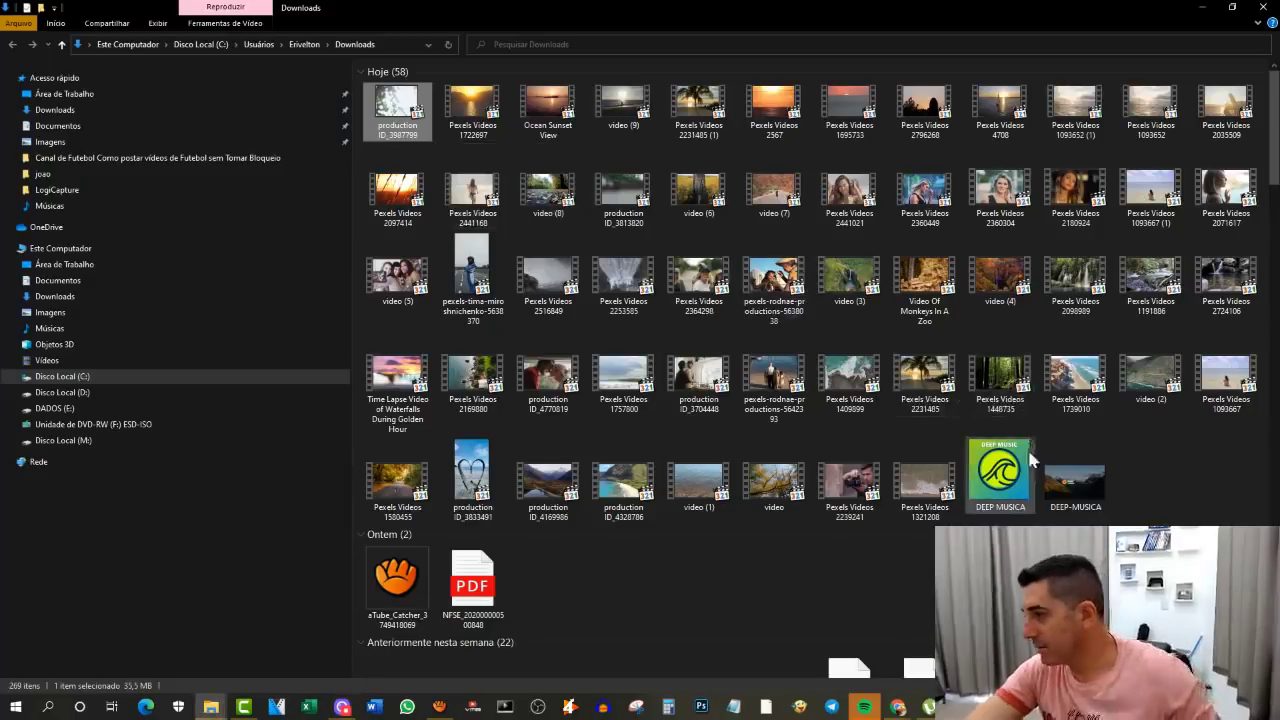
pyautogui.keyDown('shift'); pyautogui.click(928, 494); pyautogui.keyUp('shift')
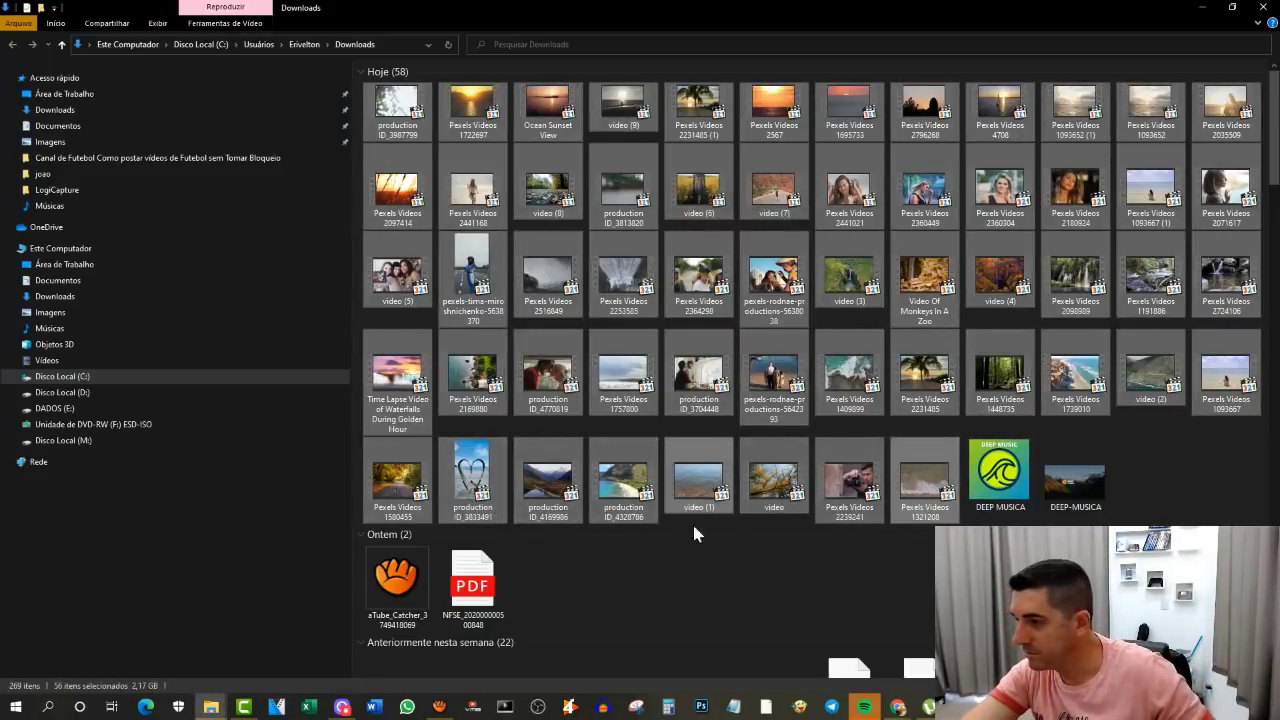
pyautogui.click(275, 706)
pyautogui.click(250, 706)
pyautogui.hotkey('alt', 'Tab')
pyautogui.moveTo(554, 288); pyautogui.dragTo(66, 647)
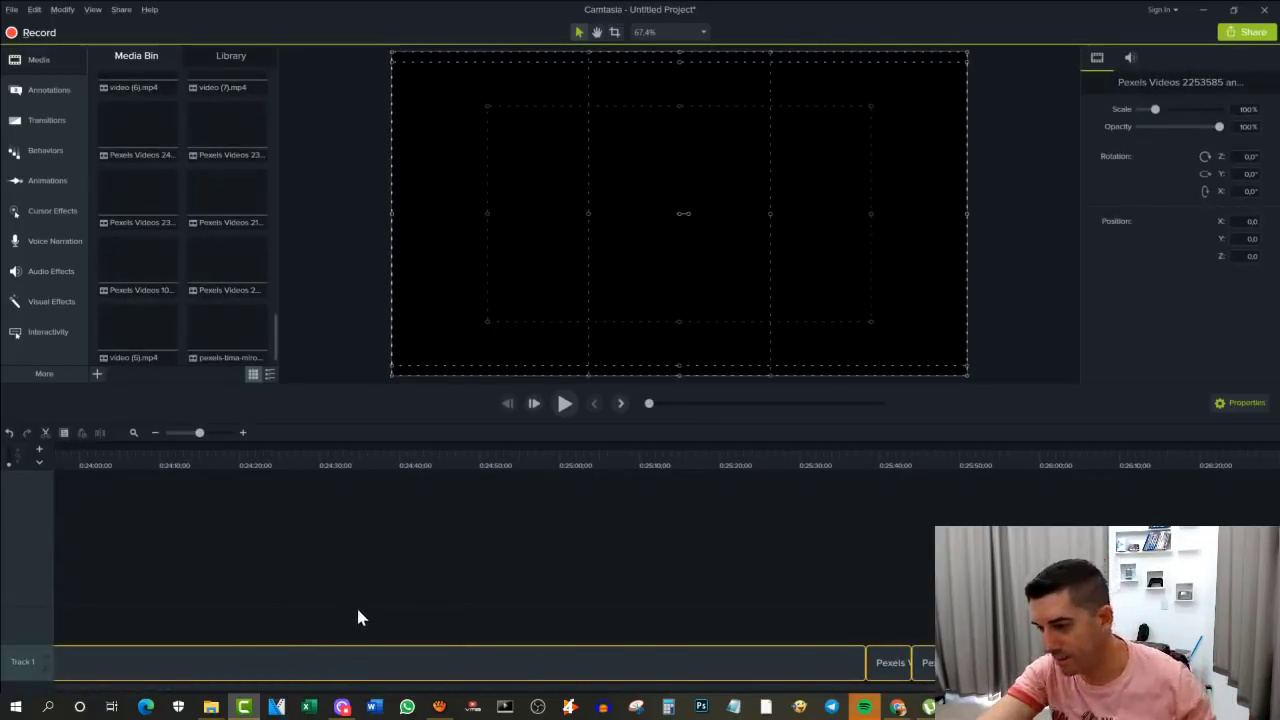
# Step: Line up the added clips at the start of Track 1 and clear the selection
pyautogui.scroll(-3, 354, 603)
pyautogui.moveTo(485, 670); pyautogui.dragTo(380, 666)
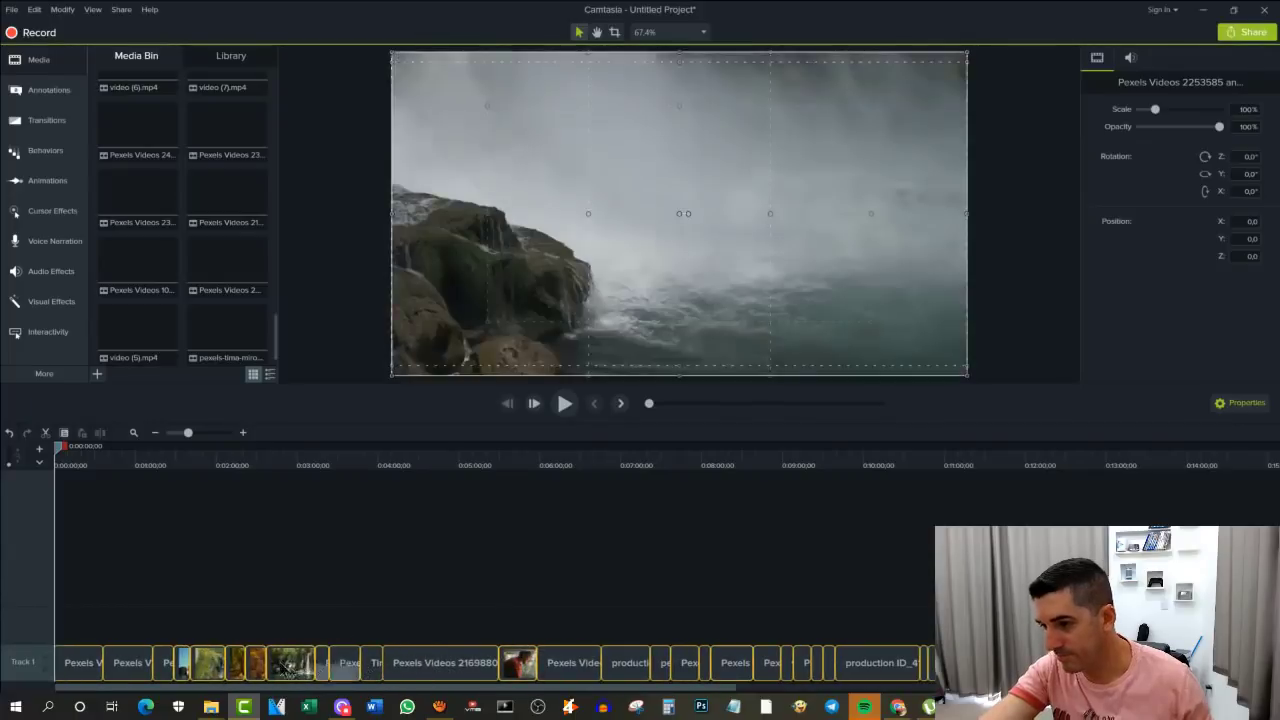
pyautogui.click(101, 522)
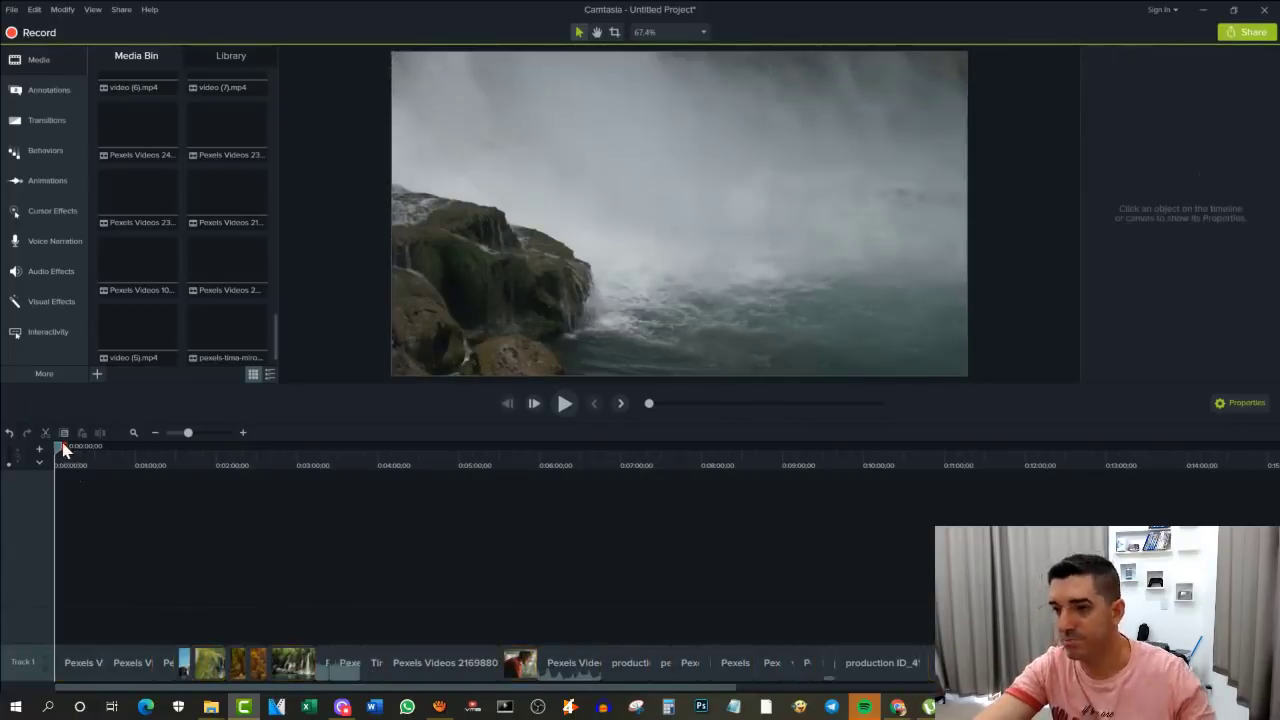
# Step: Scrub through the clips on Track 1 from the beginning to about 21:28 to review their sequence
pyautogui.moveTo(64, 462); pyautogui.dragTo(132, 498)
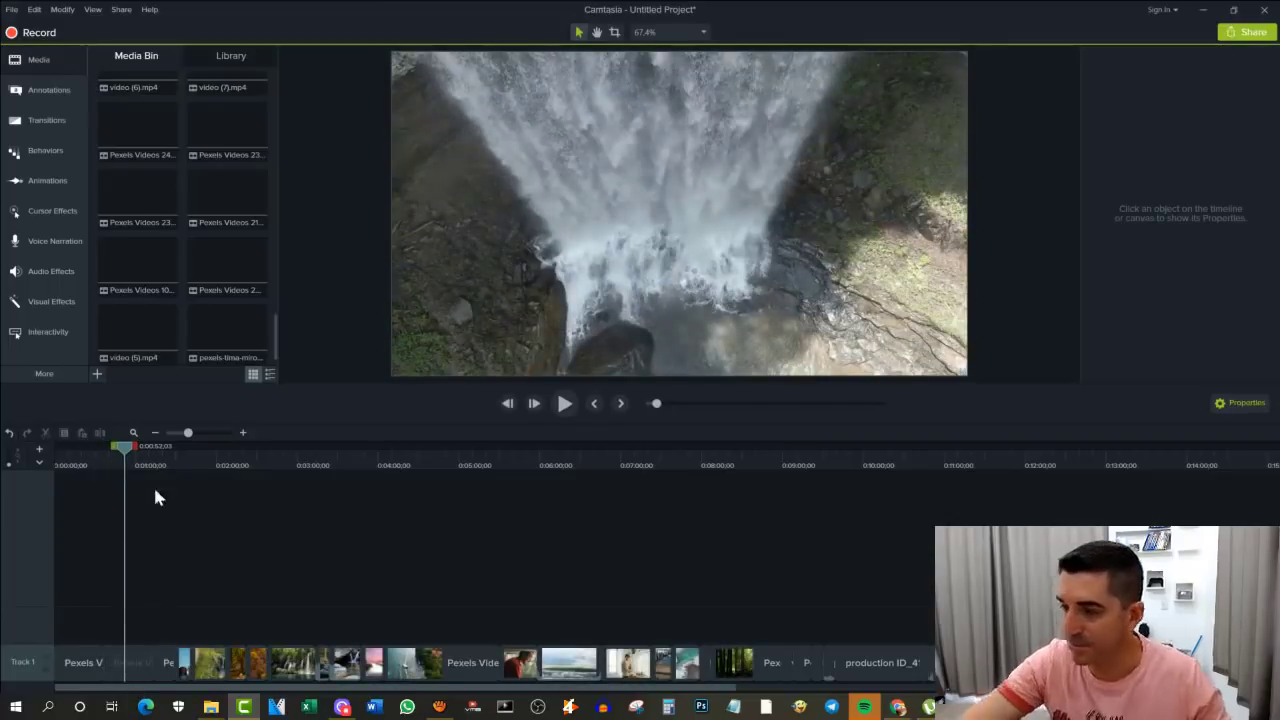
pyautogui.moveTo(128, 455); pyautogui.dragTo(1069, 600)
pyautogui.moveTo(716, 687); pyautogui.dragTo(1155, 687)
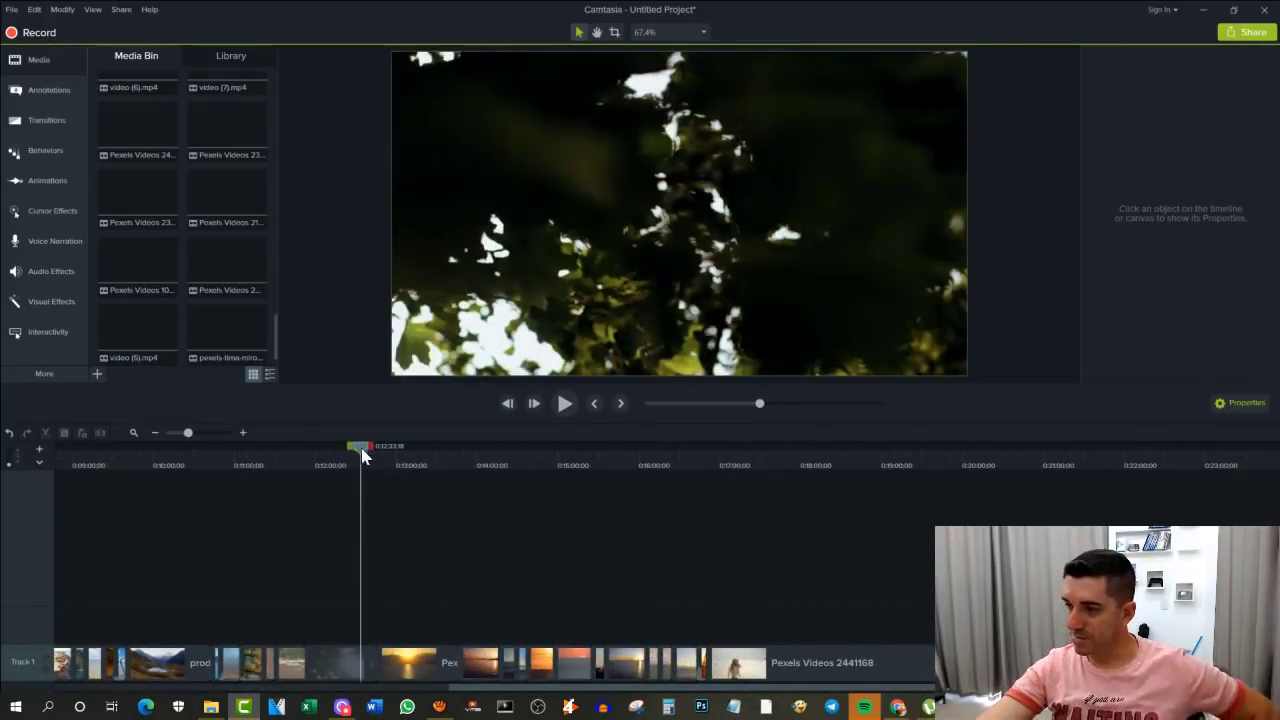
pyautogui.moveTo(366, 530); pyautogui.dragTo(833, 630)
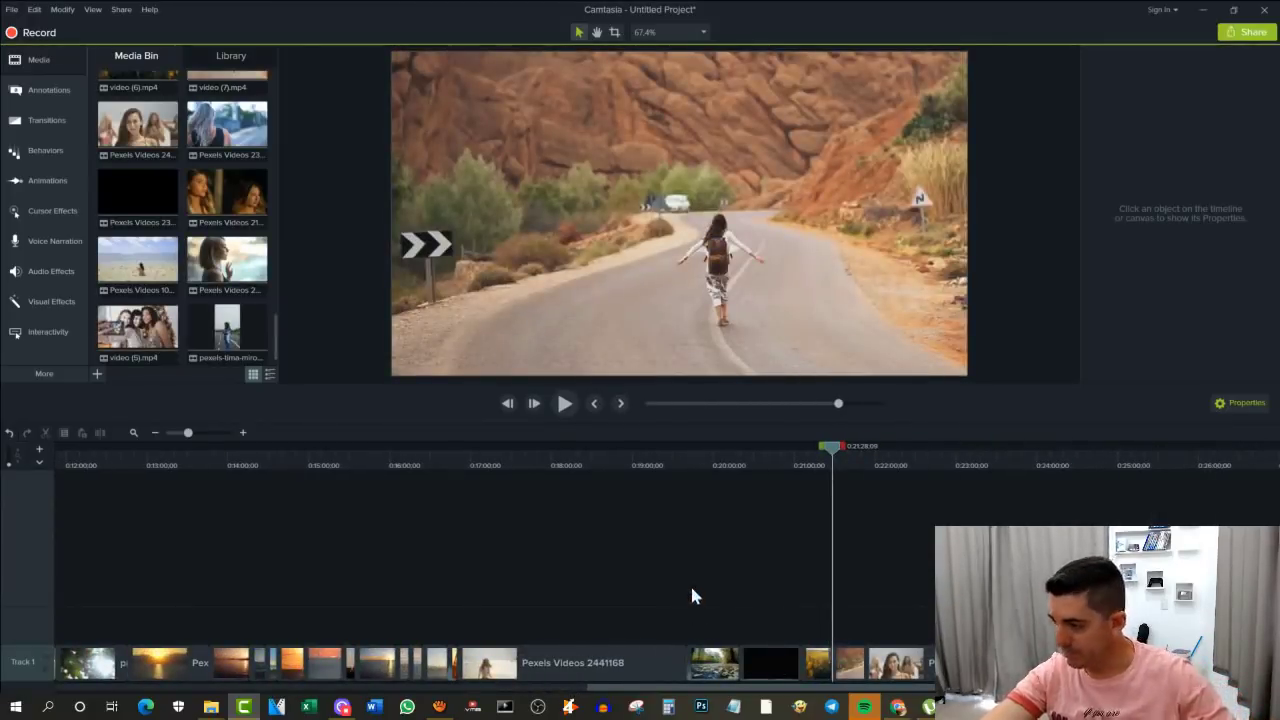
pyautogui.scroll(-2, 691, 589)
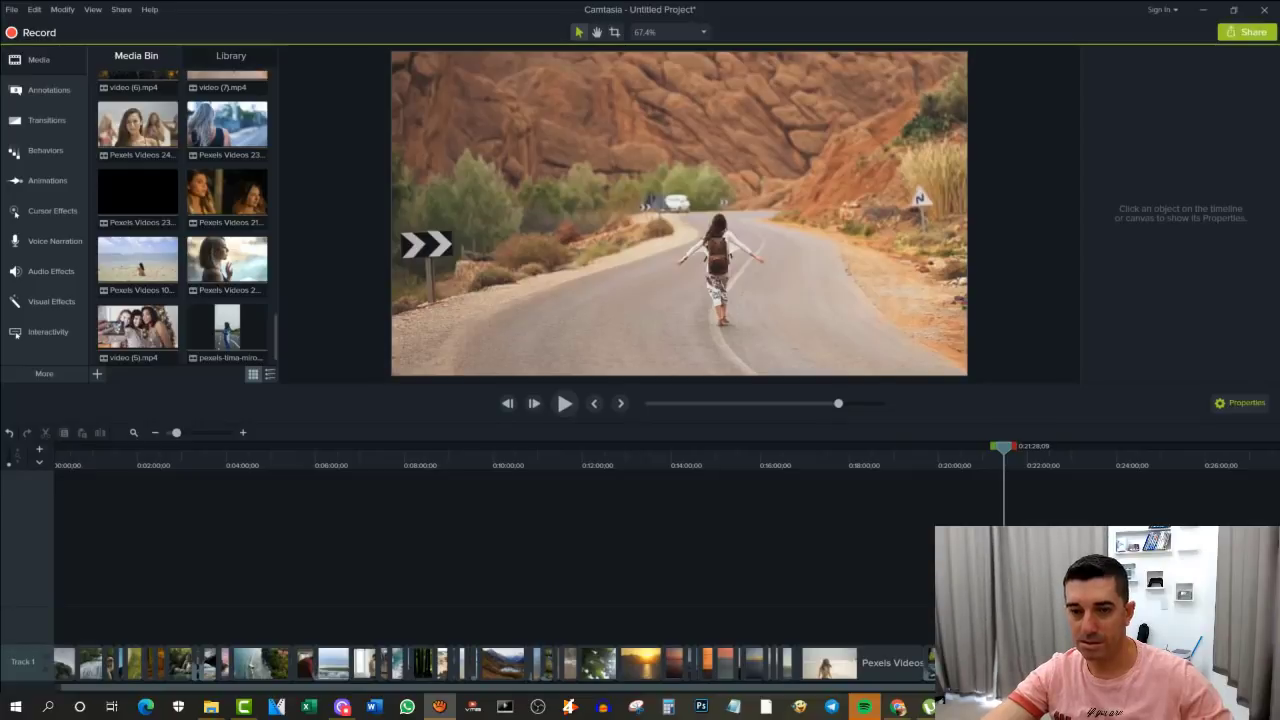
# Step: Add the downloaded music files from File Explorer to Track 2 and align them with the start of the timeline
pyautogui.click(211, 707)
pyautogui.moveTo(349, 78); pyautogui.dragTo(0, 194)
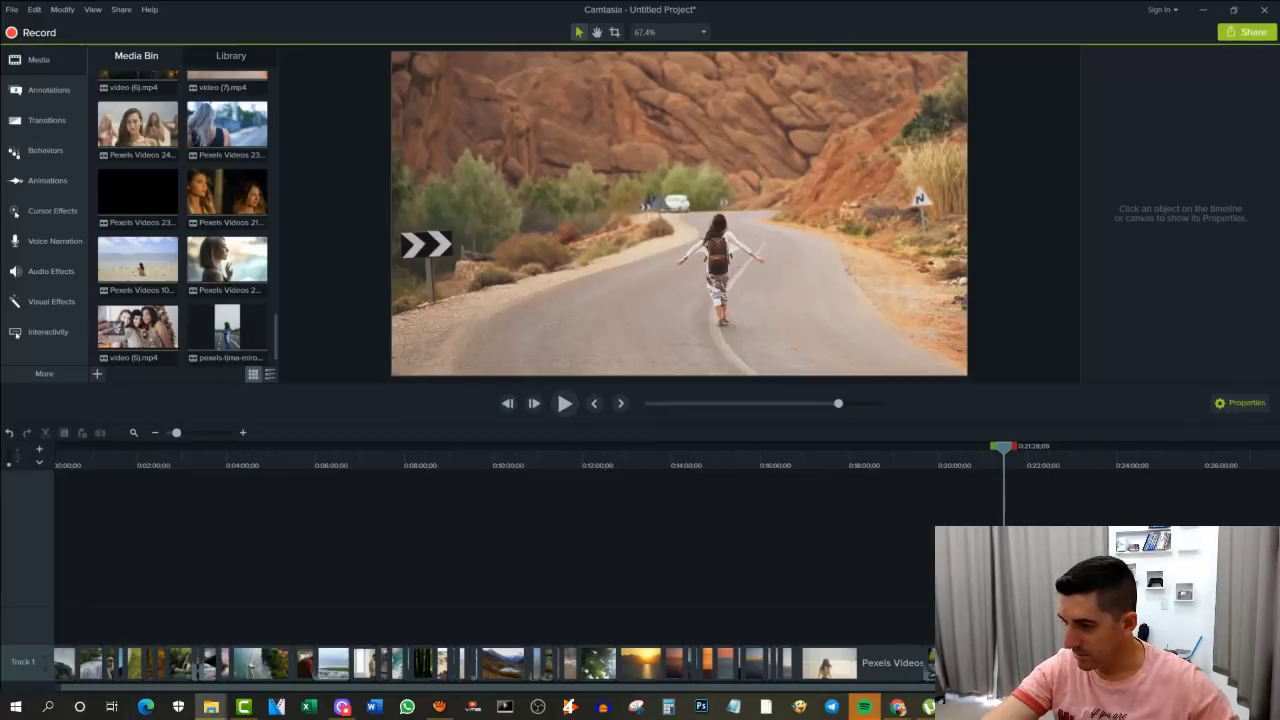
pyautogui.moveTo(486, 690); pyautogui.dragTo(286, 677)
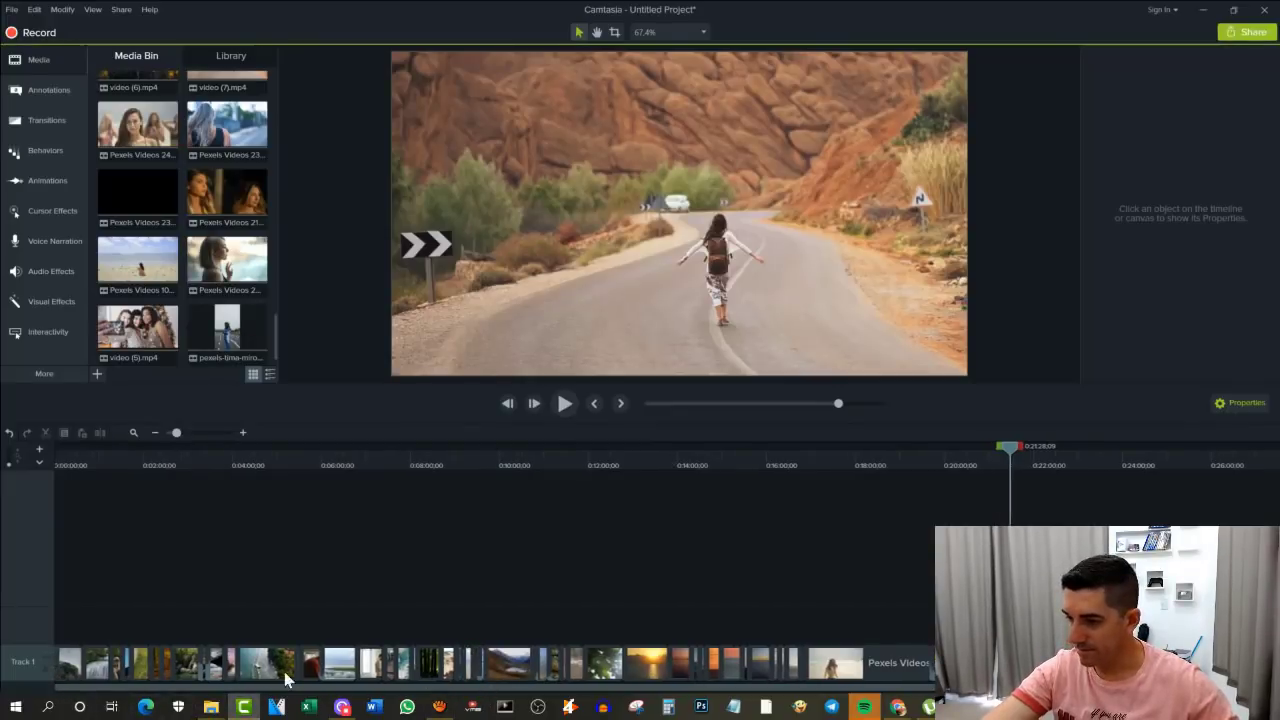
pyautogui.hotkey('ctrl', 'Home')
pyautogui.moveTo(466, 700); pyautogui.dragTo(70, 634)
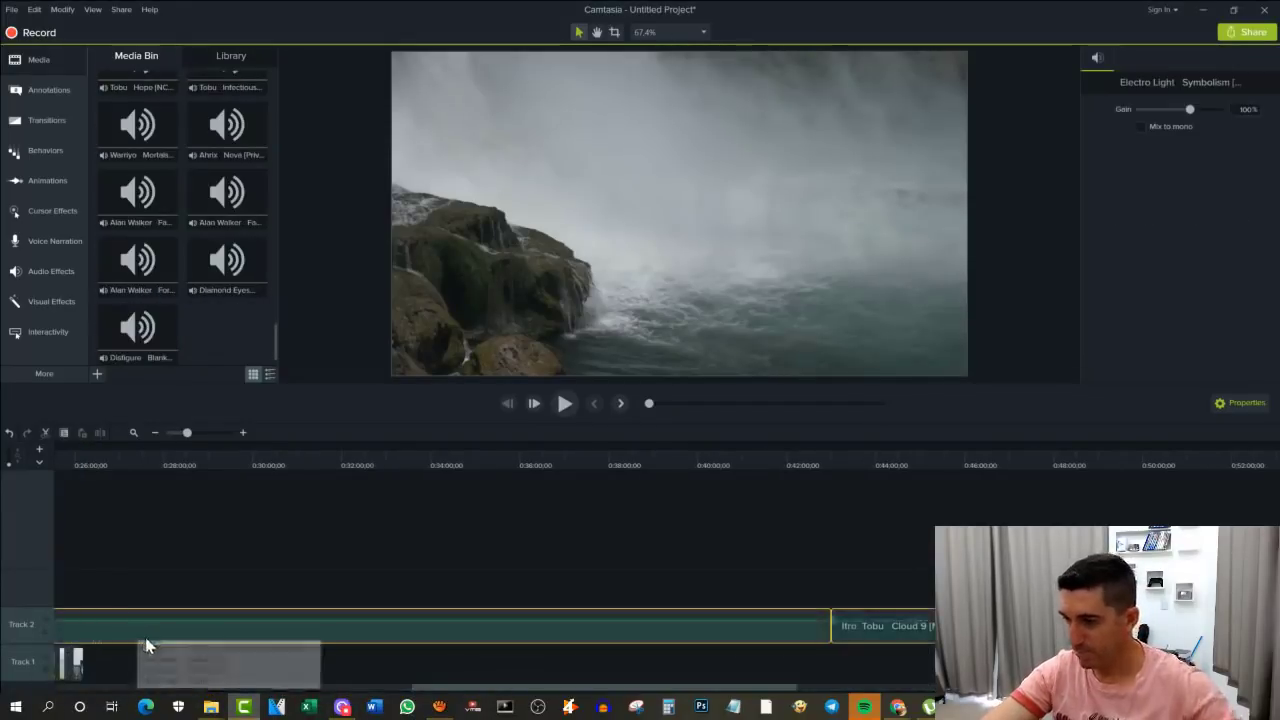
pyautogui.scroll(-1, 249, 625)
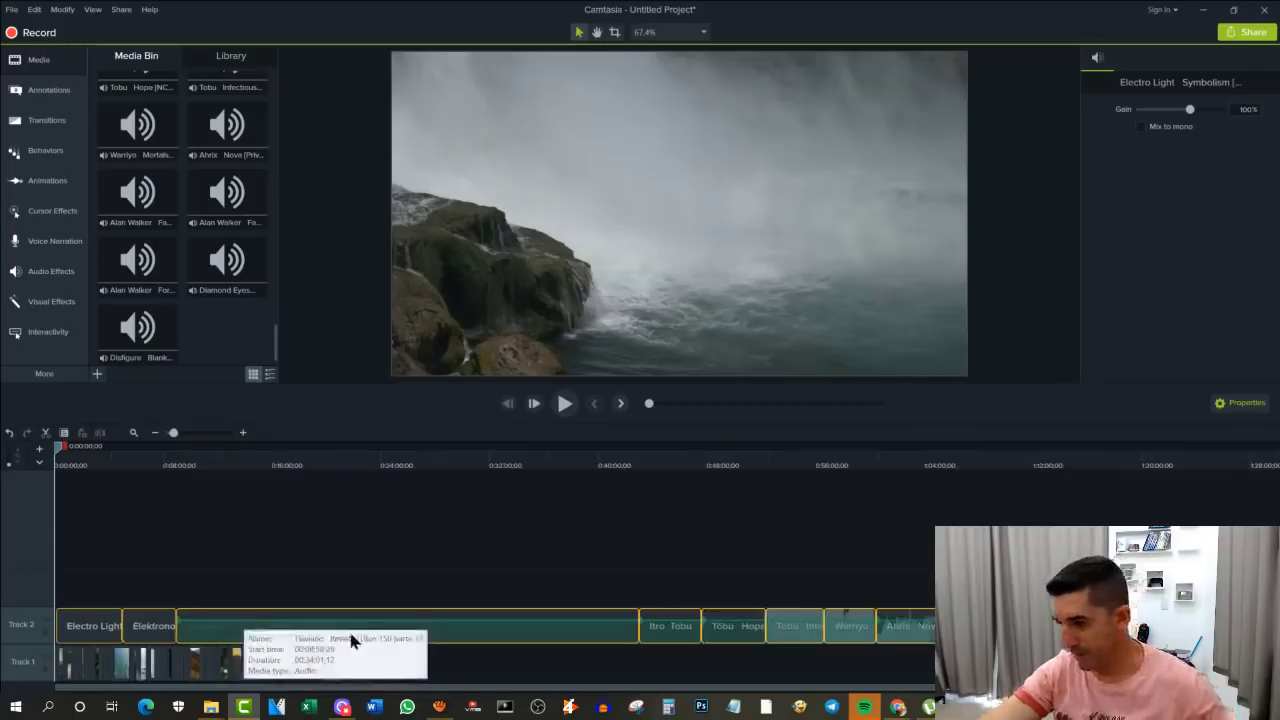
pyautogui.moveTo(350, 634); pyautogui.dragTo(202, 634)
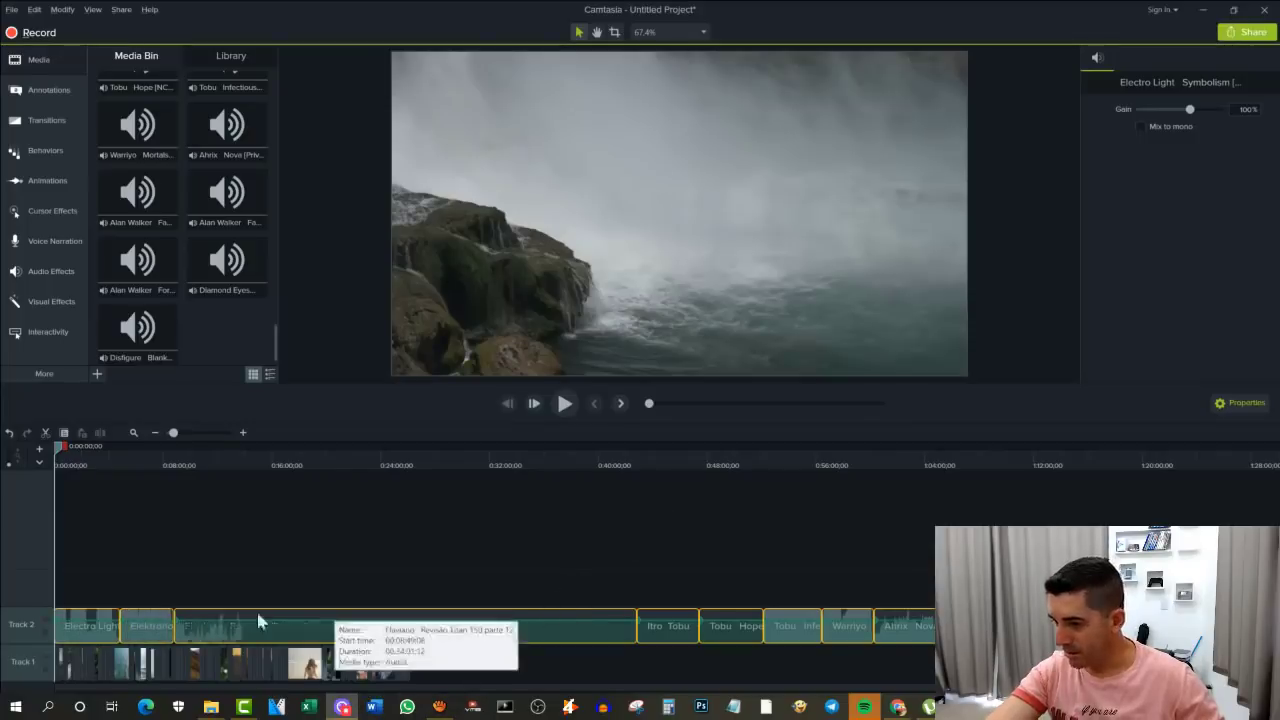
# Step: Preview the timeline briefly at about 29:30 and again at about 16:39
pyautogui.click(455, 458)
pyautogui.press('space')
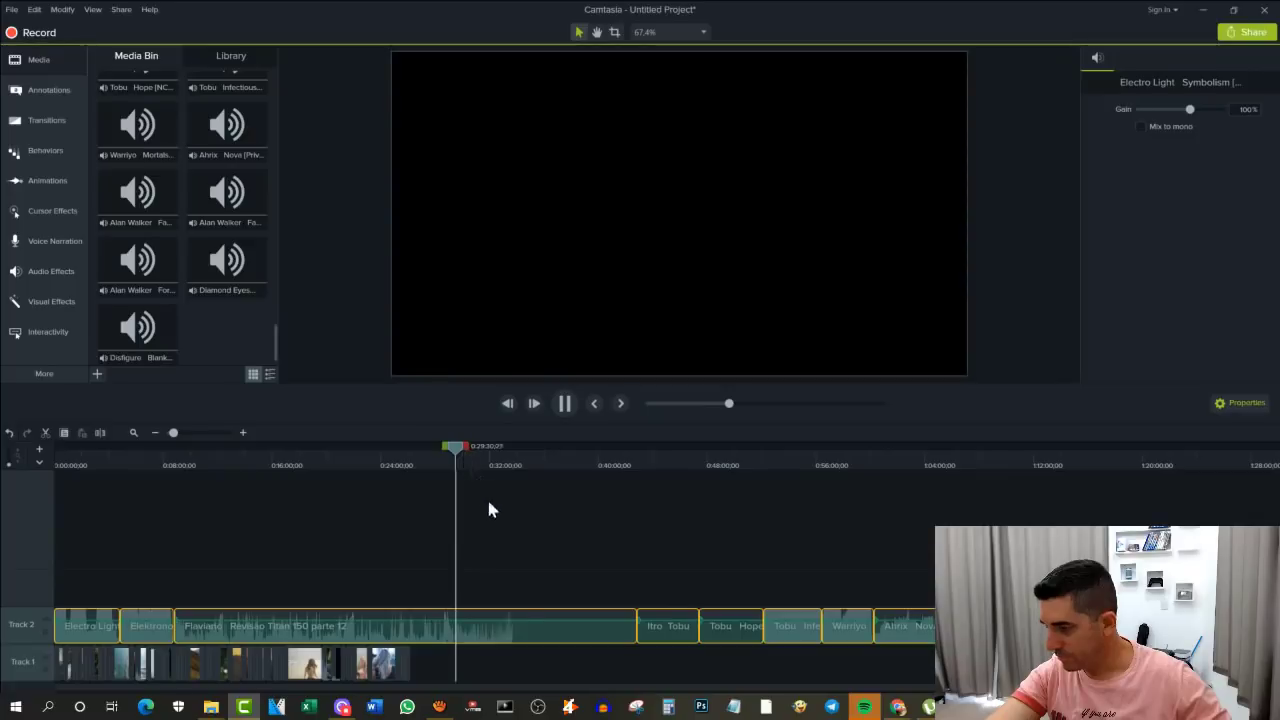
pyautogui.click(451, 455)
pyautogui.moveTo(451, 455); pyautogui.dragTo(283, 537)
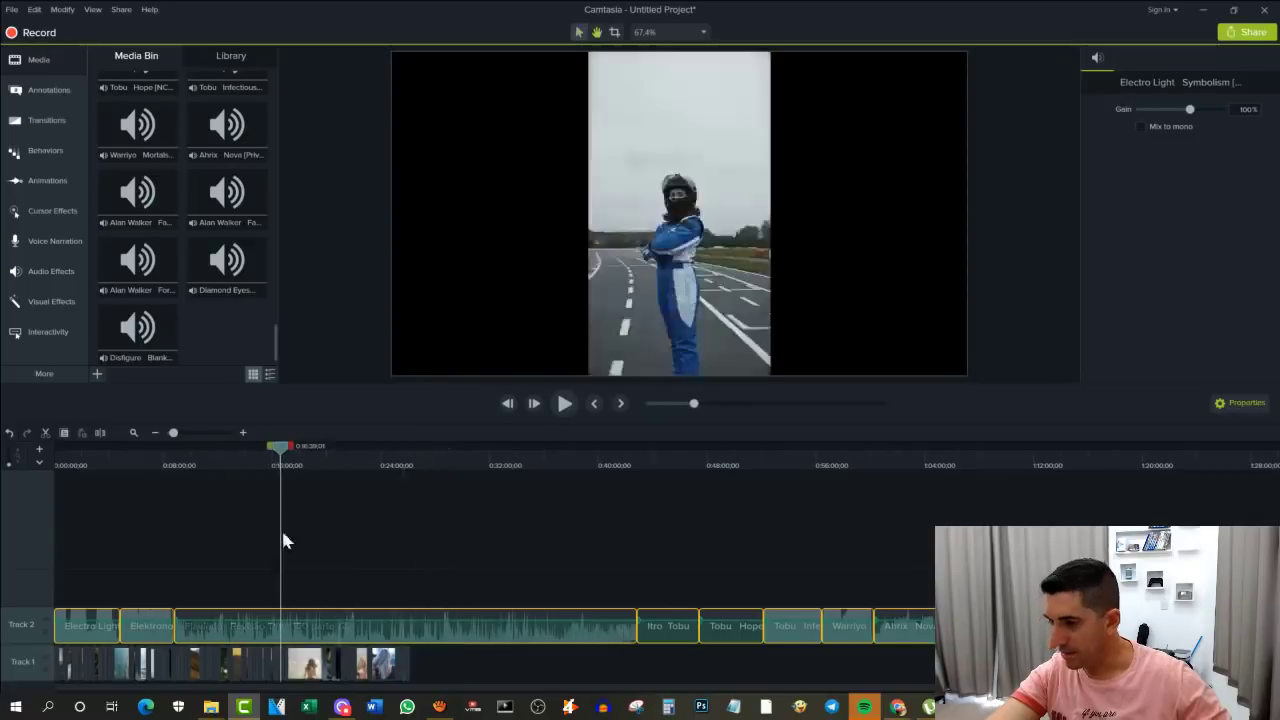
pyautogui.press('space')
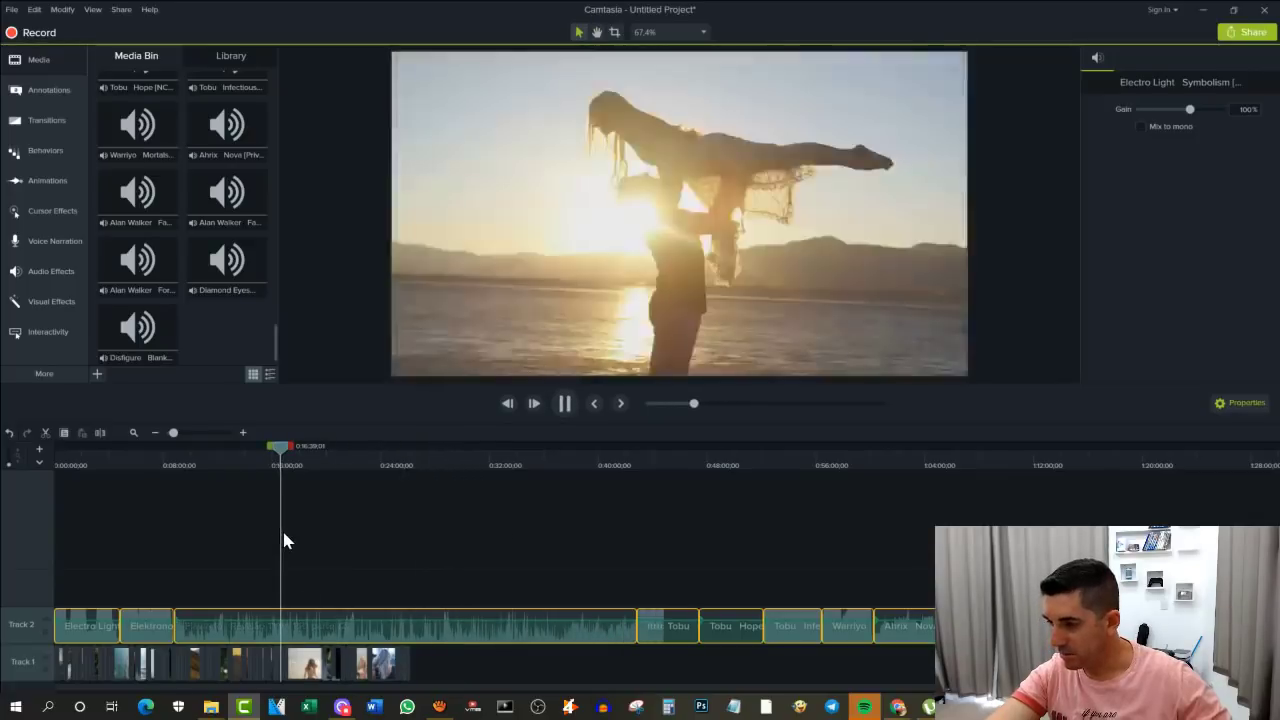
pyautogui.press('space')
# Step: Delete the long recording after the "Elektronomia" song on Track 2, close the gap, and preview from about 10:55
pyautogui.click(418, 640)
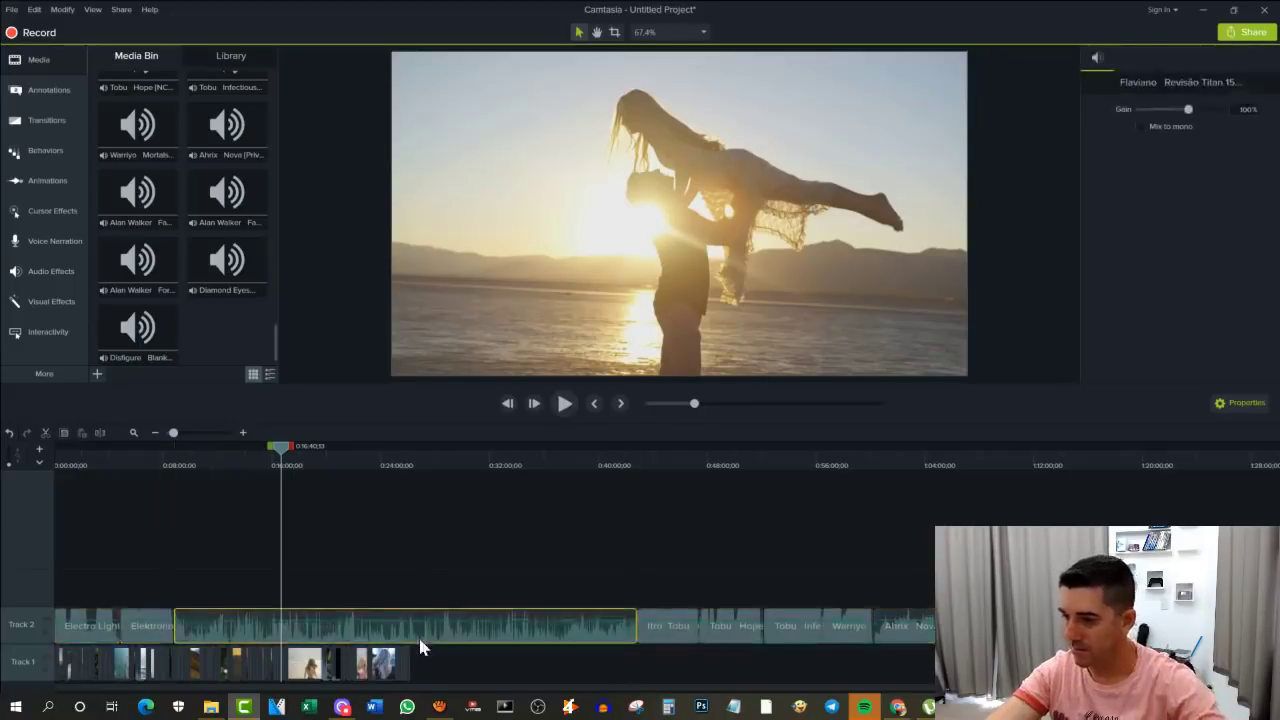
pyautogui.press('Delete')
pyautogui.moveTo(281, 450); pyautogui.dragTo(216, 450)
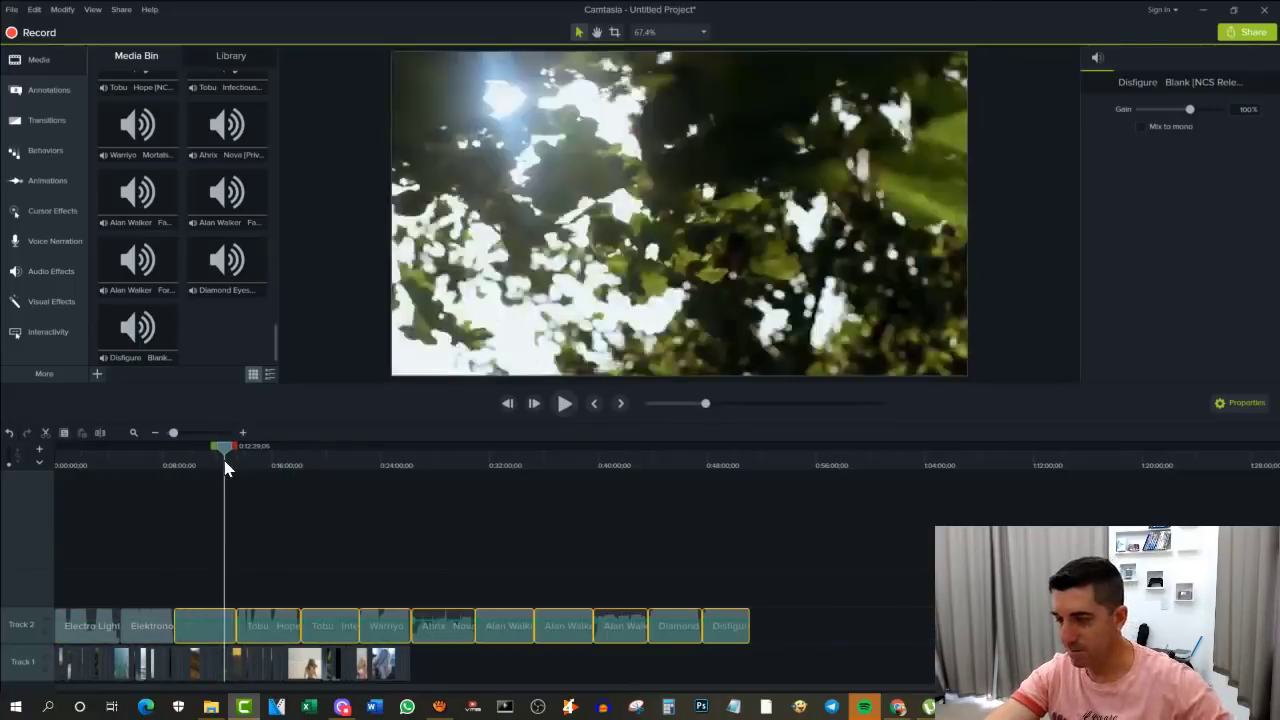
pyautogui.press('space')
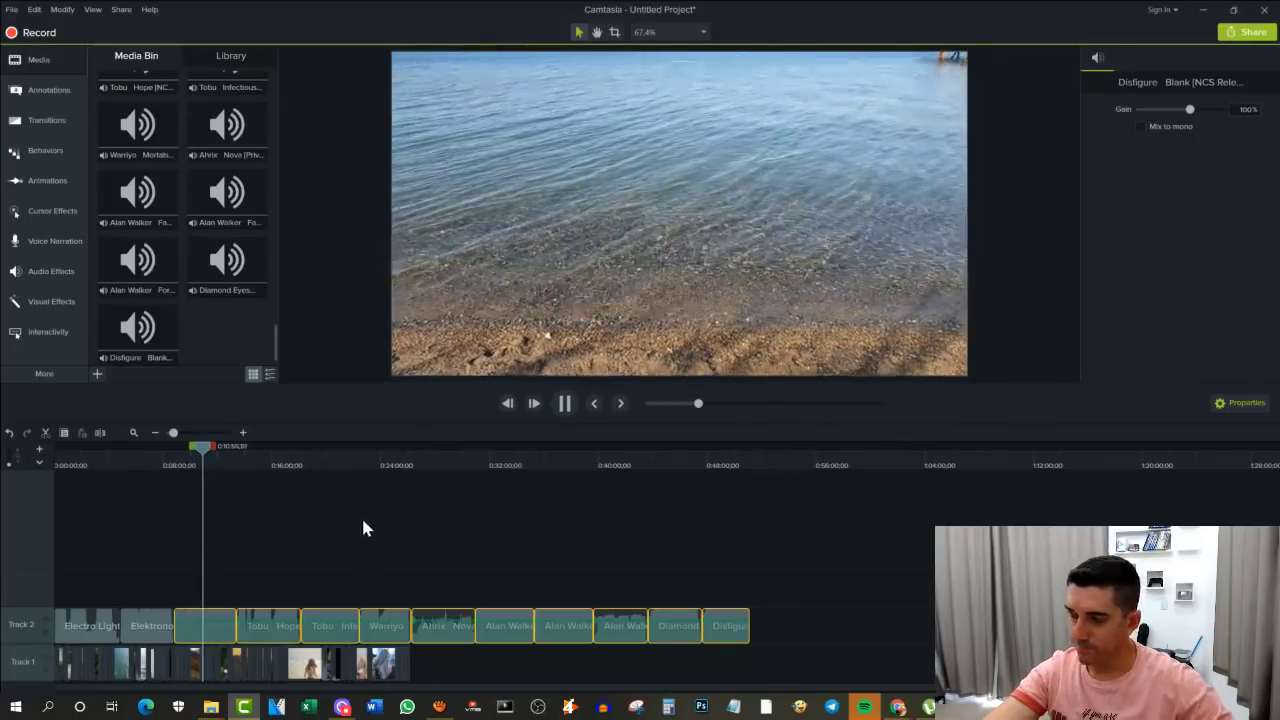
pyautogui.press('space')
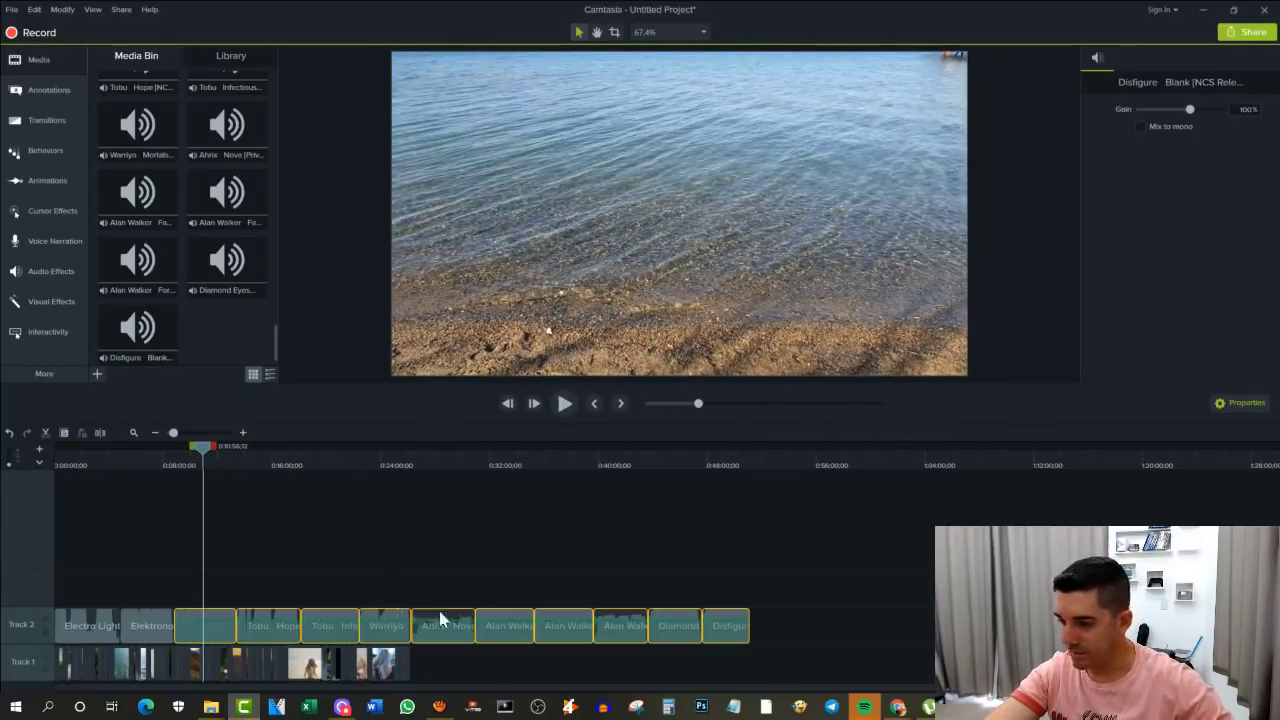
# Step: Duplicate the Track 1 clips from about 10:56 onward and place the copies on Track 1 after the last clip
pyautogui.moveTo(486, 666); pyautogui.dragTo(203, 672)
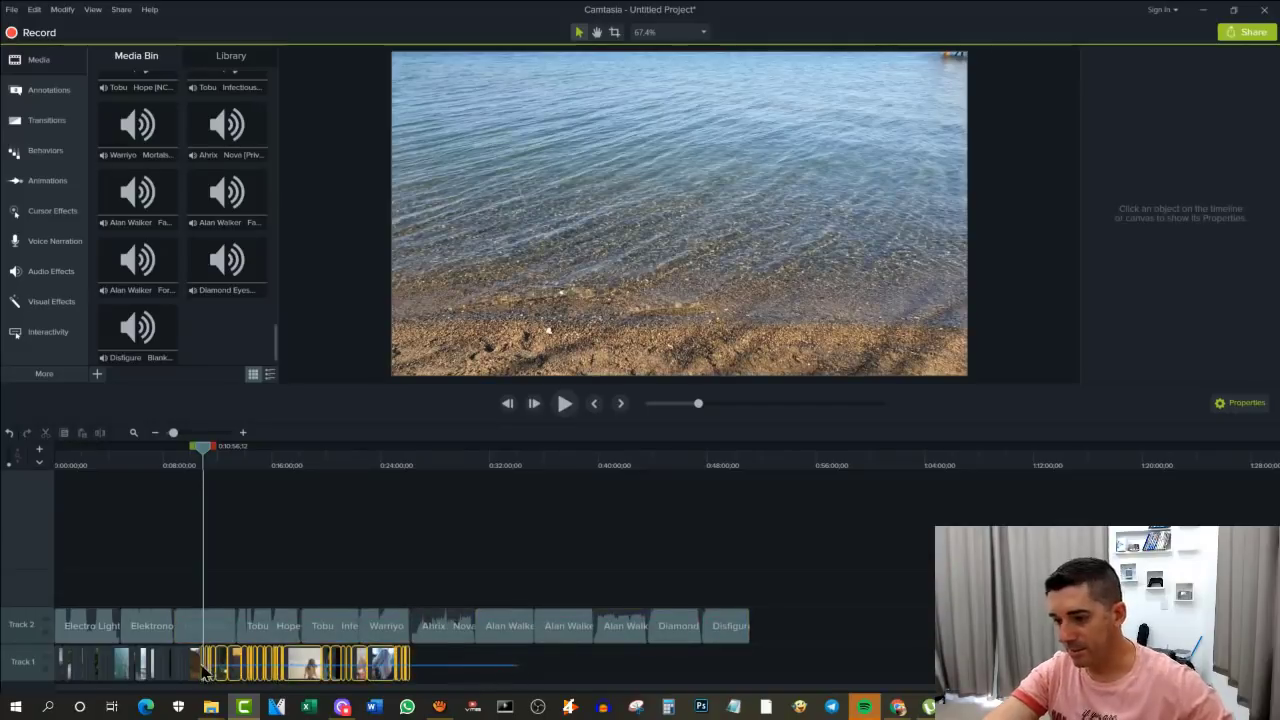
pyautogui.moveTo(209, 449); pyautogui.dragTo(416, 672)
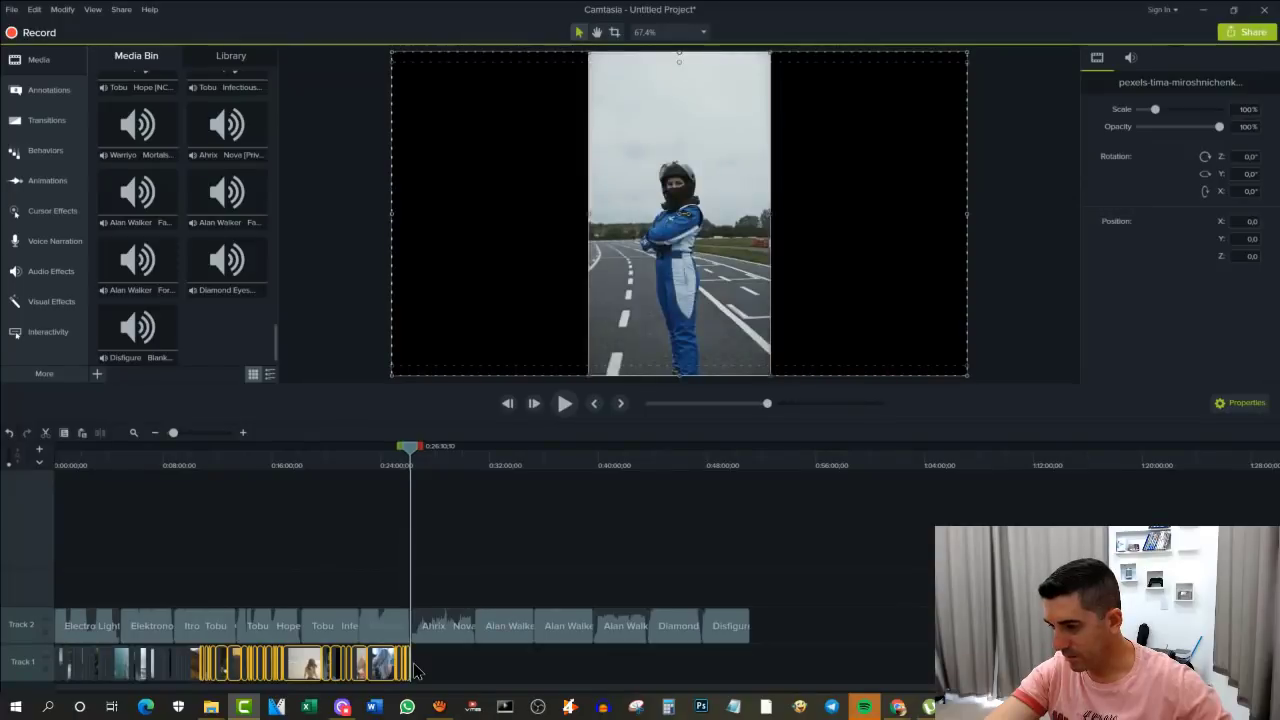
pyautogui.hotkey('ctrl', 'v')
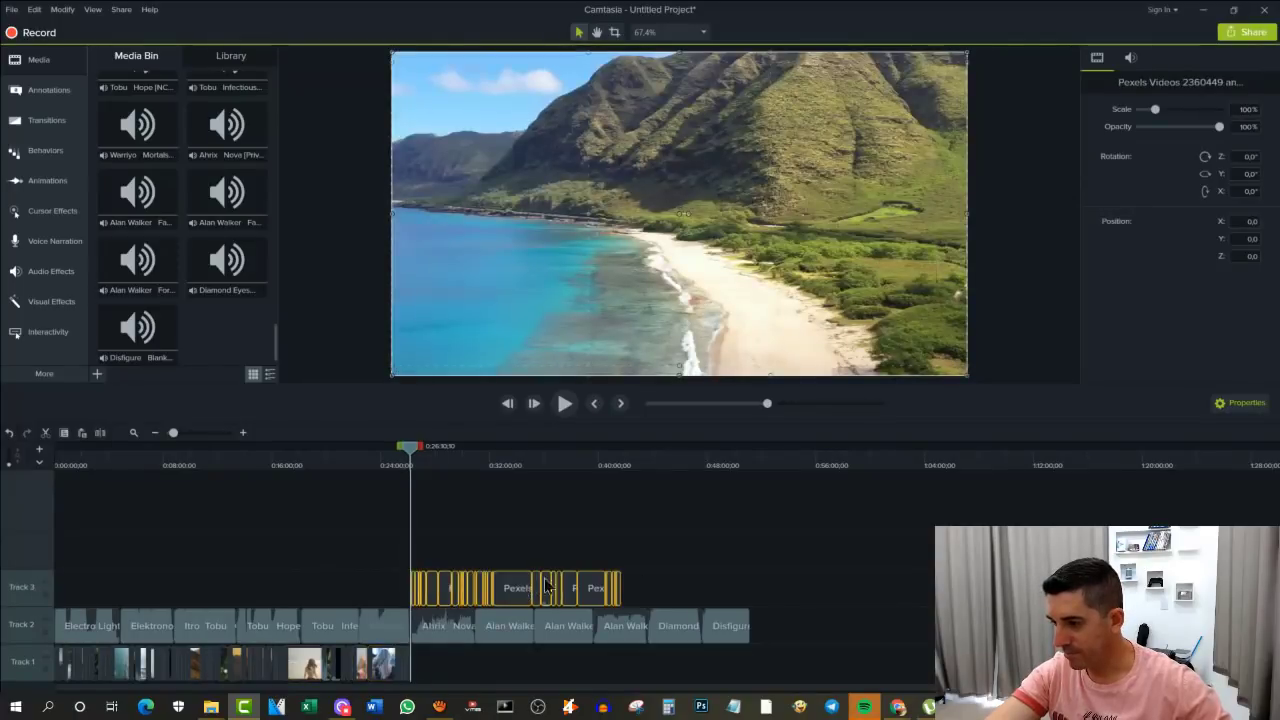
pyautogui.moveTo(546, 588); pyautogui.dragTo(456, 666)
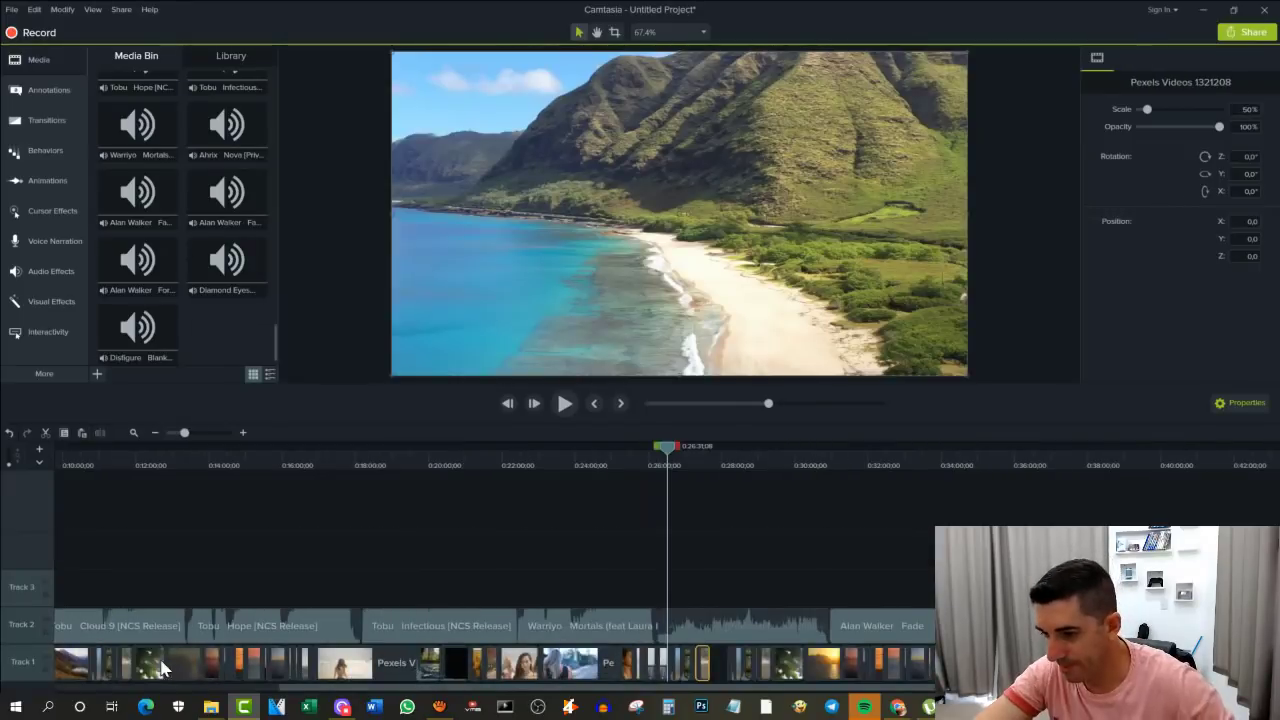
# Step: Copy the "production ID_3987799" clip and place the duplicate on Track 3 shortly after the 27-minute mark
pyautogui.click(152, 663)
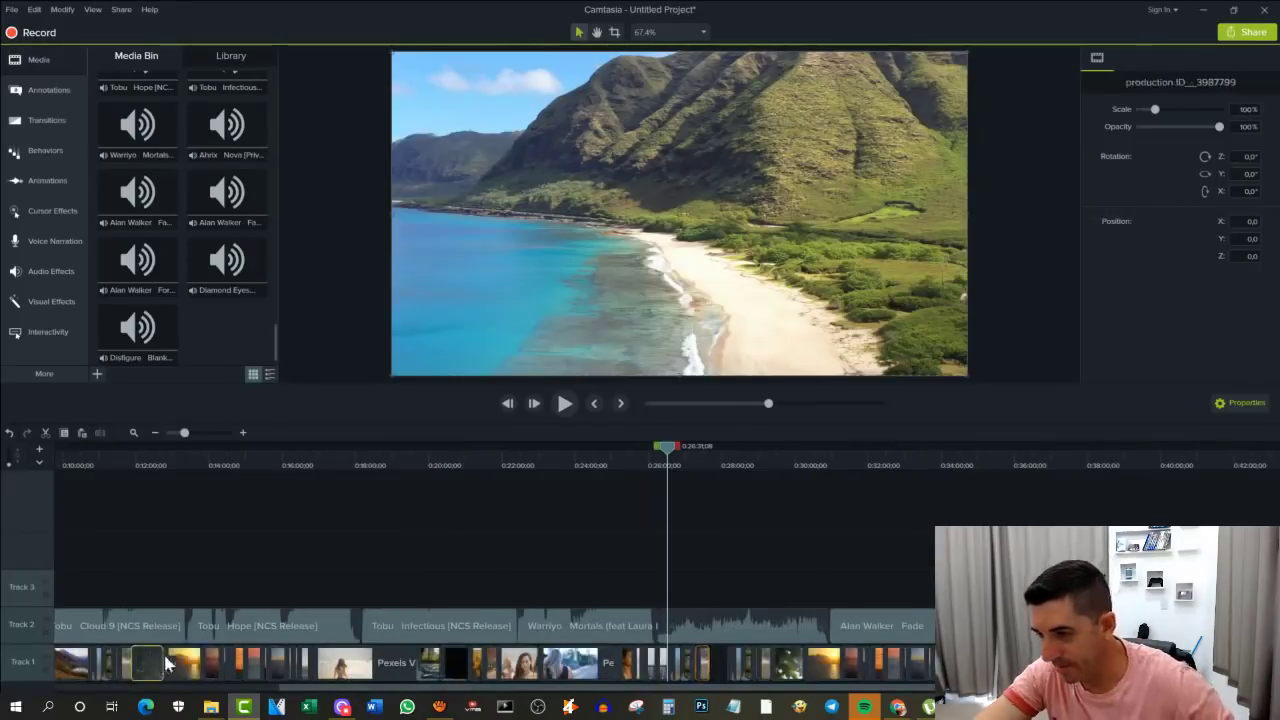
pyautogui.hotkey('ctrl', 'v')
pyautogui.moveTo(685, 591); pyautogui.dragTo(726, 686)
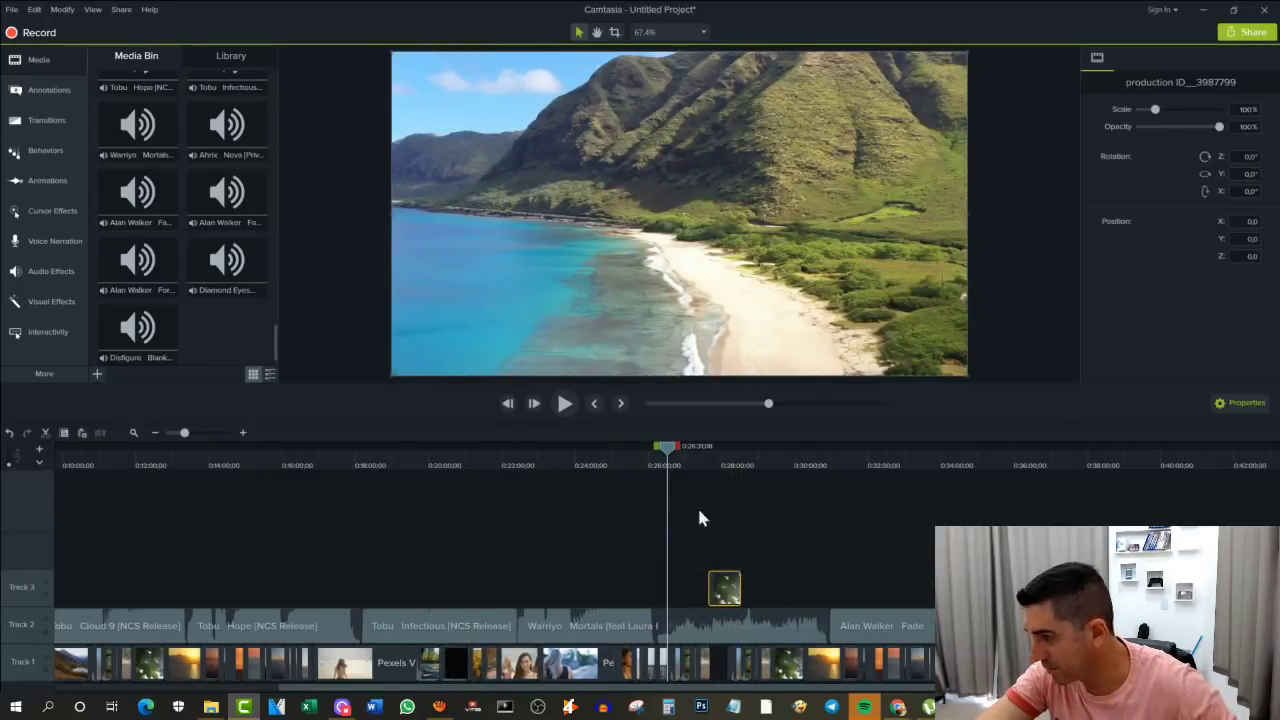
# Step: Review the extended timeline around 31:20 and 43:42, and return the playhead to about 27:14
pyautogui.moveTo(675, 455); pyautogui.dragTo(840, 560)
pyautogui.scroll(-2, 852, 564)
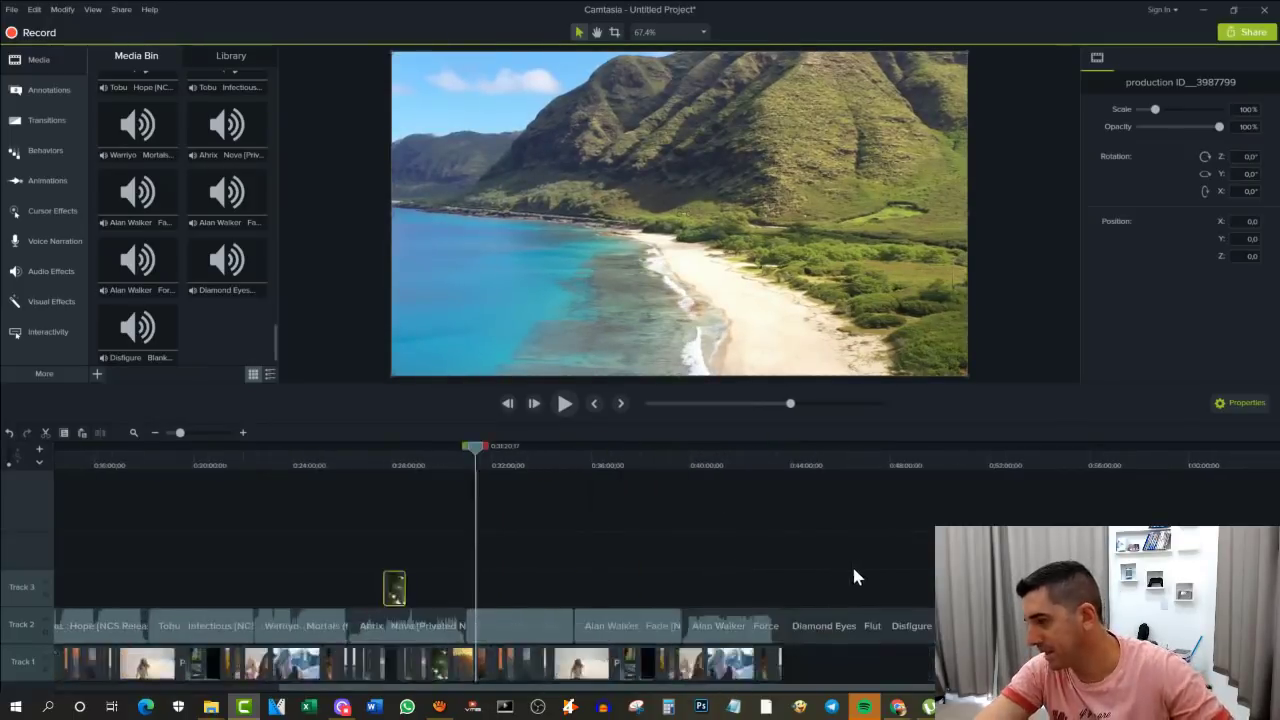
pyautogui.scroll(1, 775, 598)
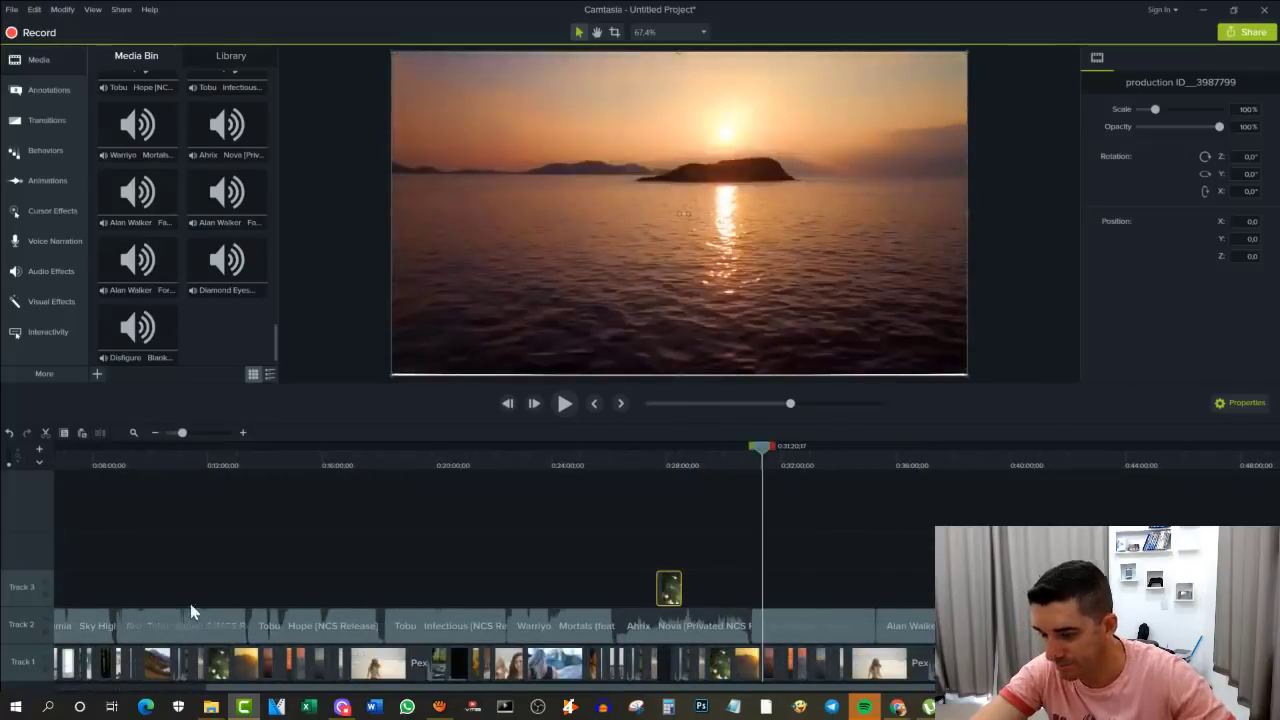
pyautogui.moveTo(519, 687); pyautogui.dragTo(168, 694)
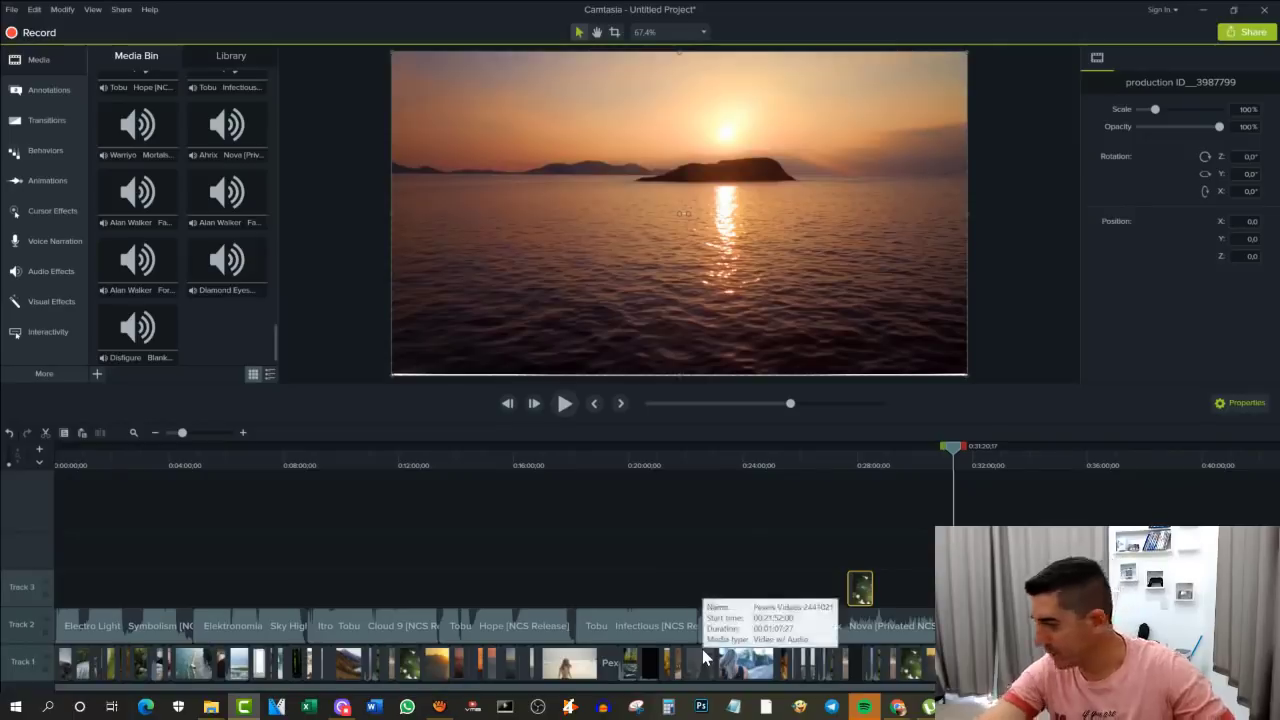
pyautogui.moveTo(958, 451); pyautogui.dragTo(1150, 446)
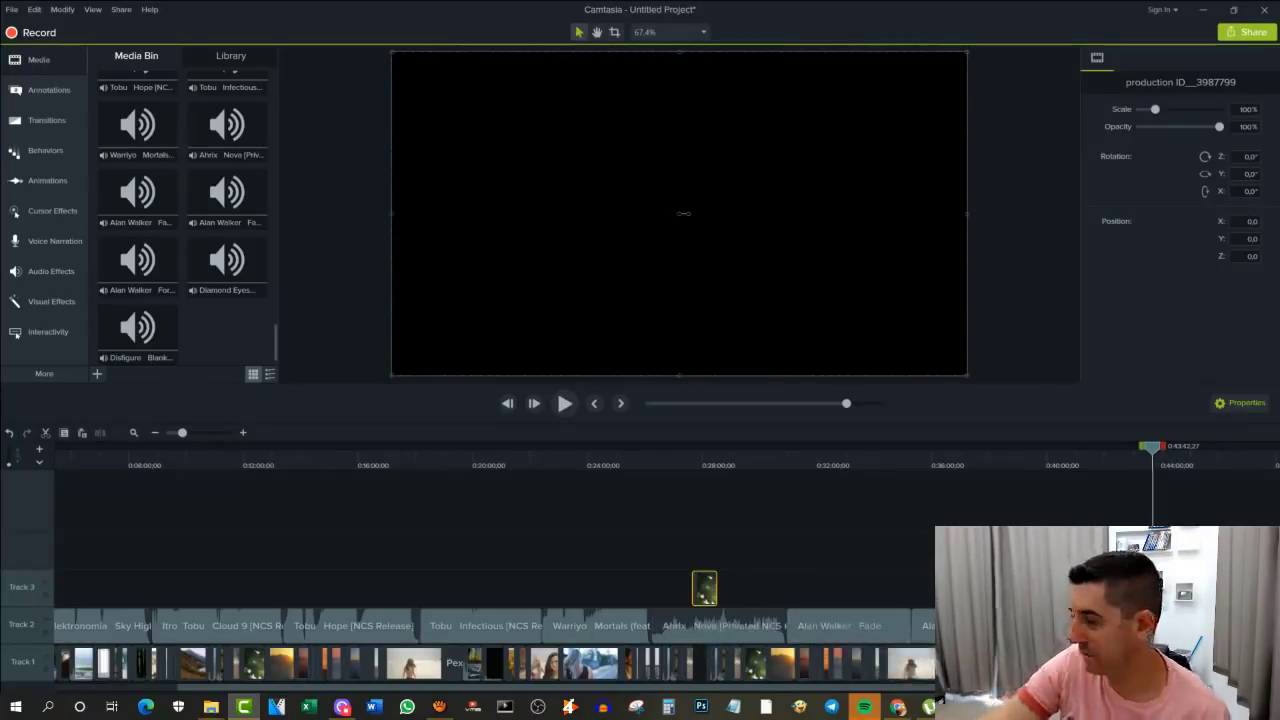
pyautogui.moveTo(1151, 447); pyautogui.dragTo(680, 447)
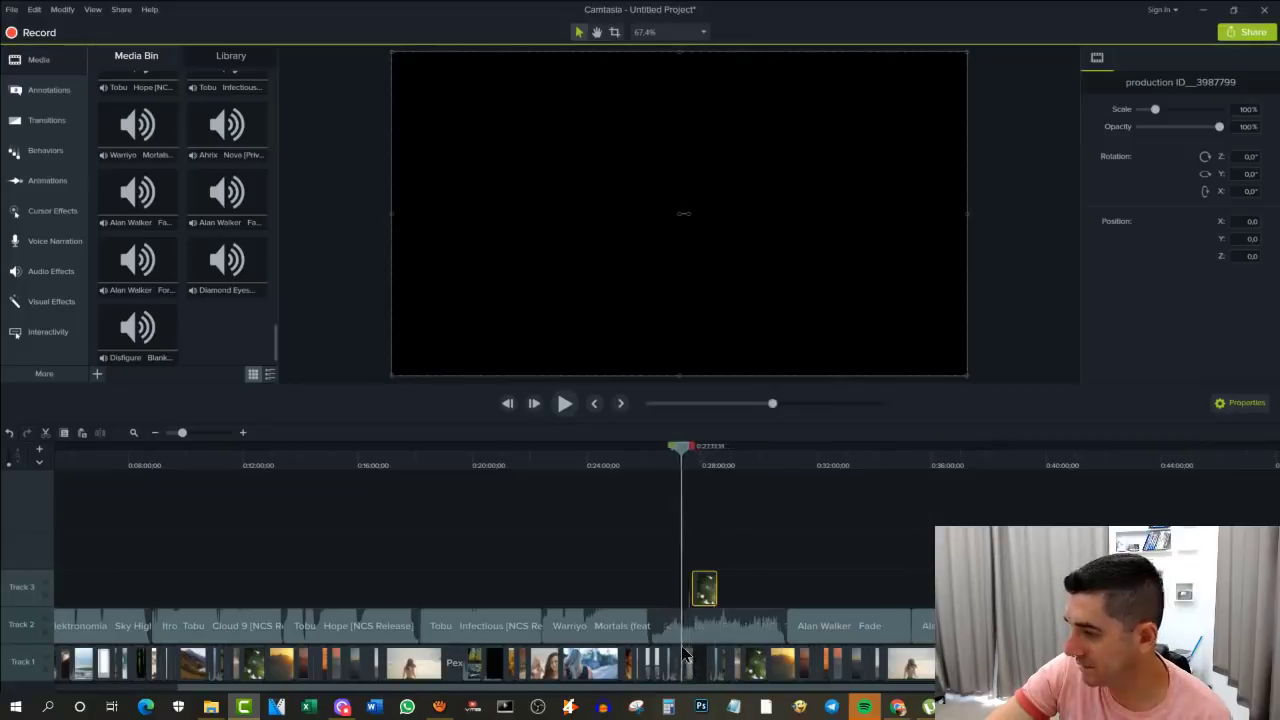
# Step: Check the duplicated clips up to the end of the timeline at about 51:09, and return the playhead to about 26:24
pyautogui.click(906, 664)
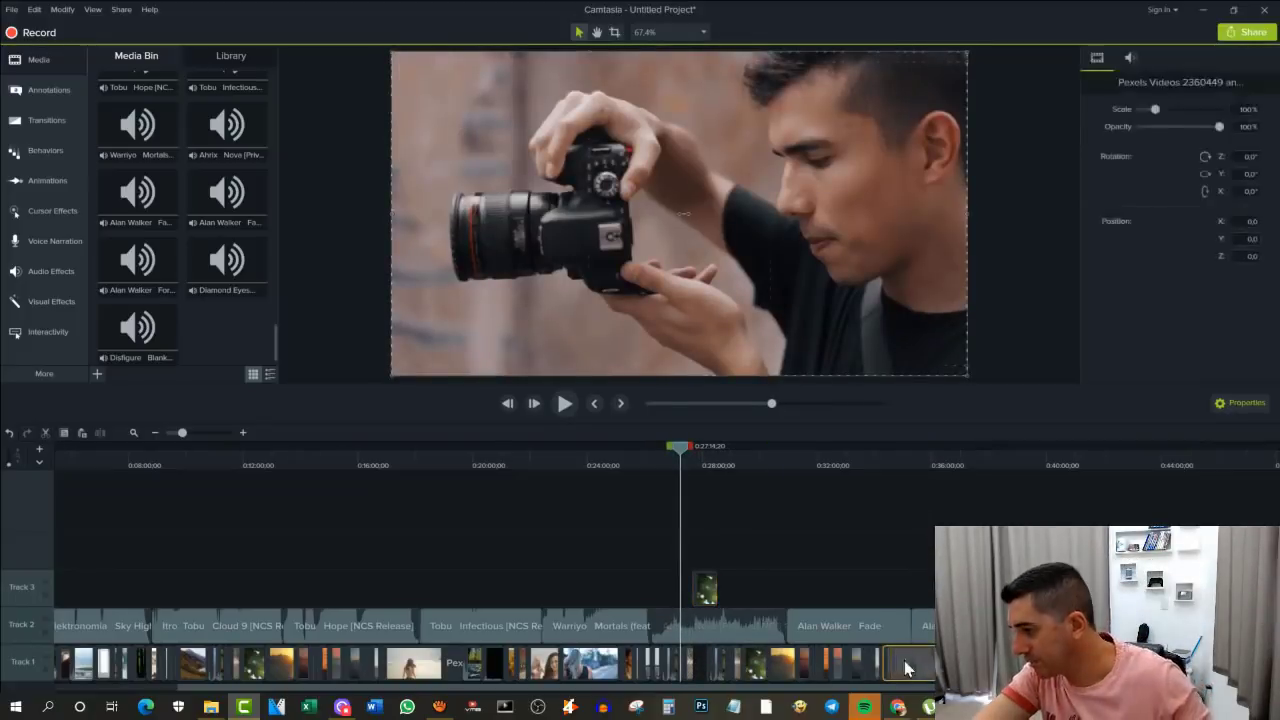
pyautogui.moveTo(681, 448); pyautogui.dragTo(1152, 448)
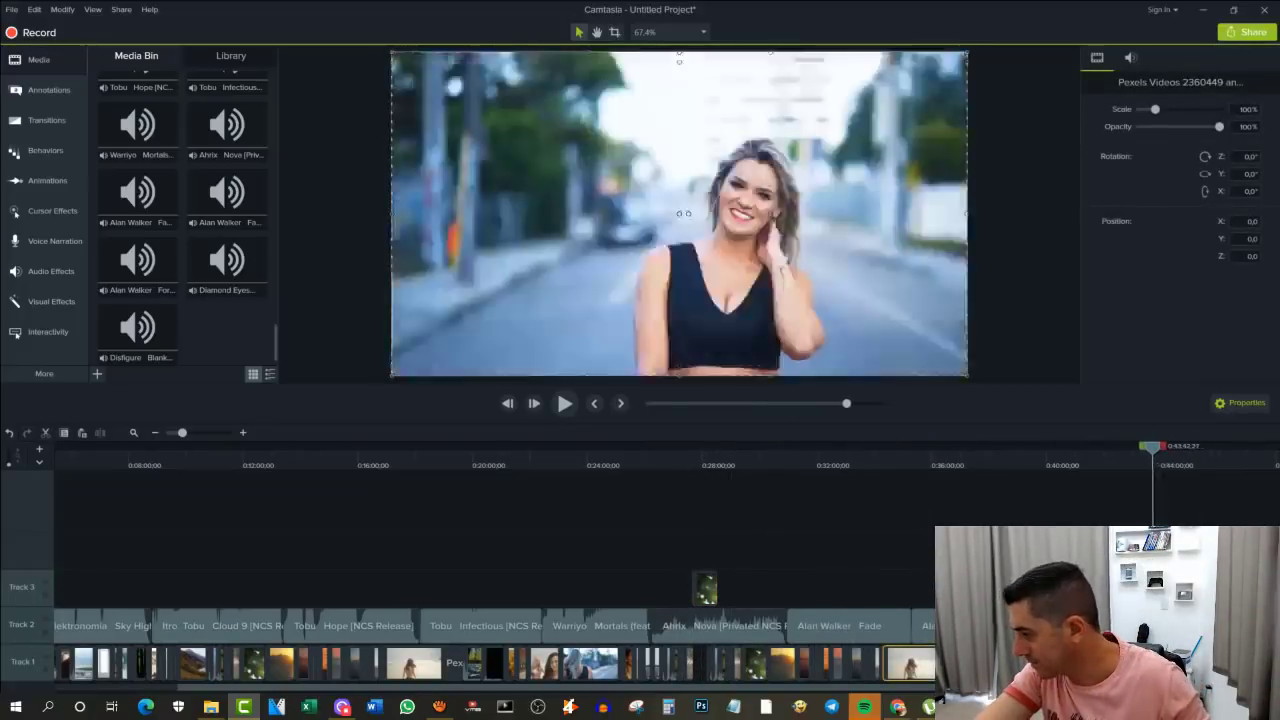
pyautogui.hscroll(3, 666, 575)
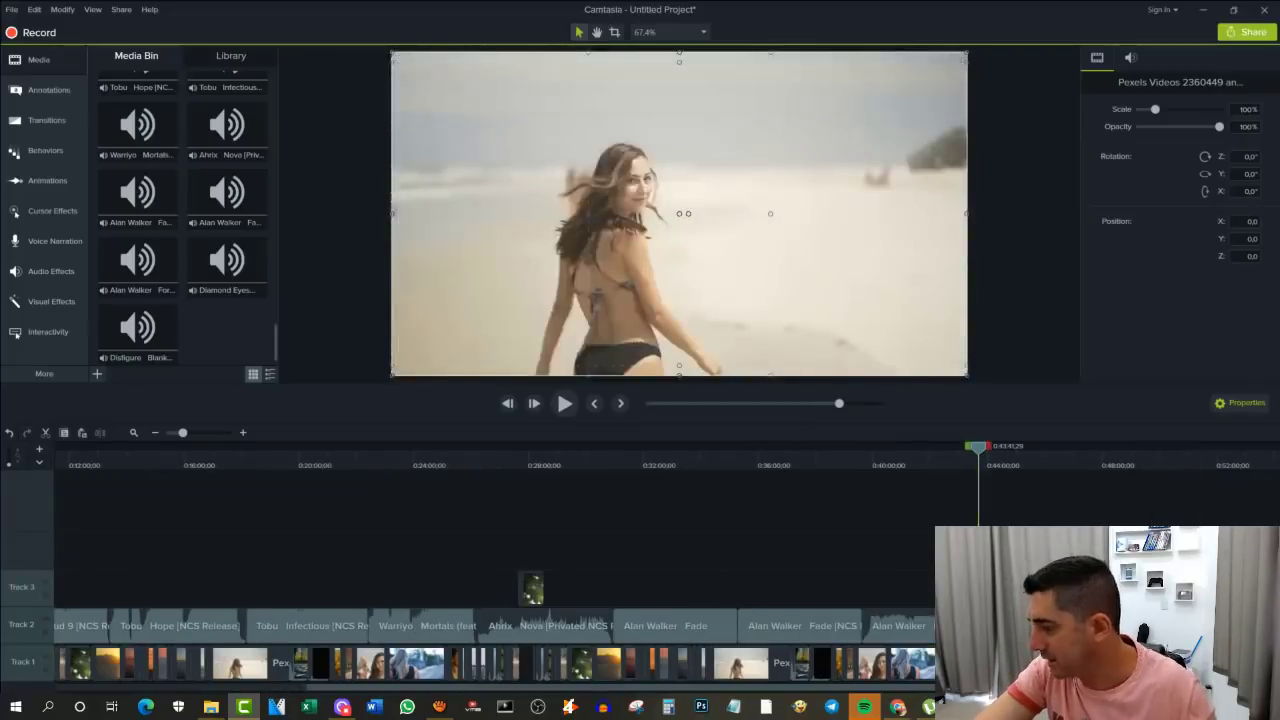
pyautogui.hscroll(1, 666, 575)
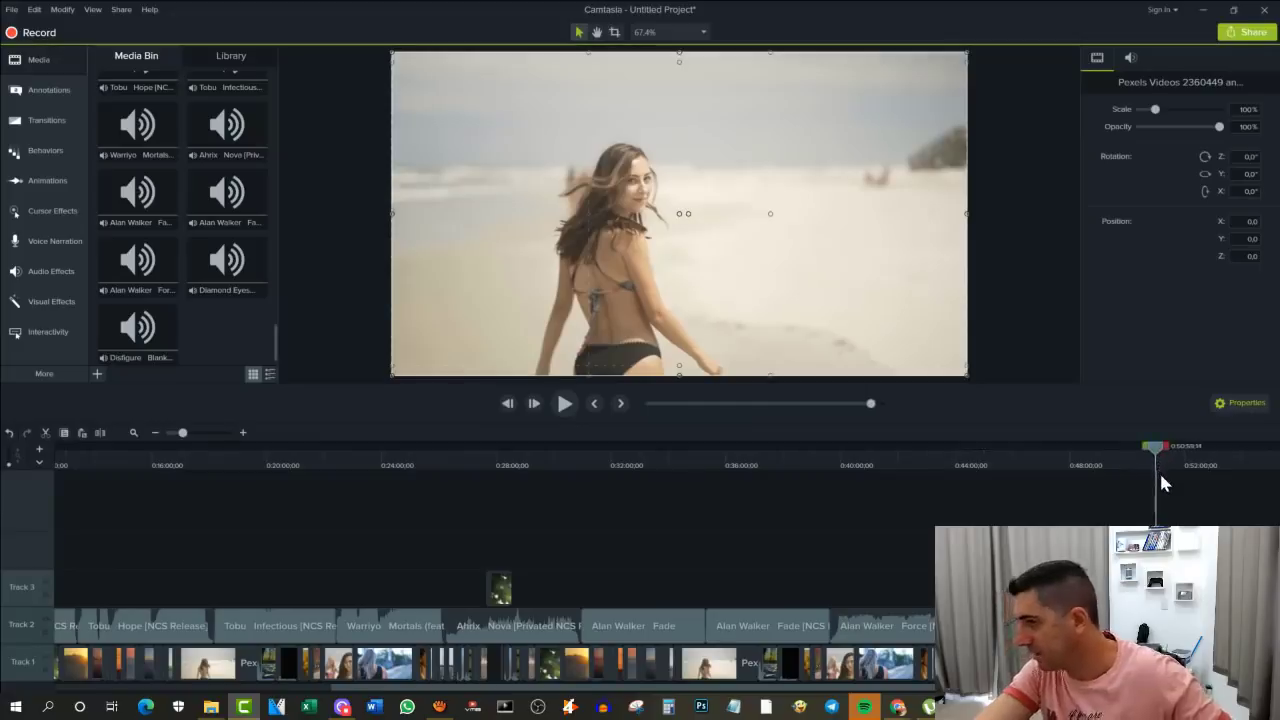
pyautogui.click(1159, 464)
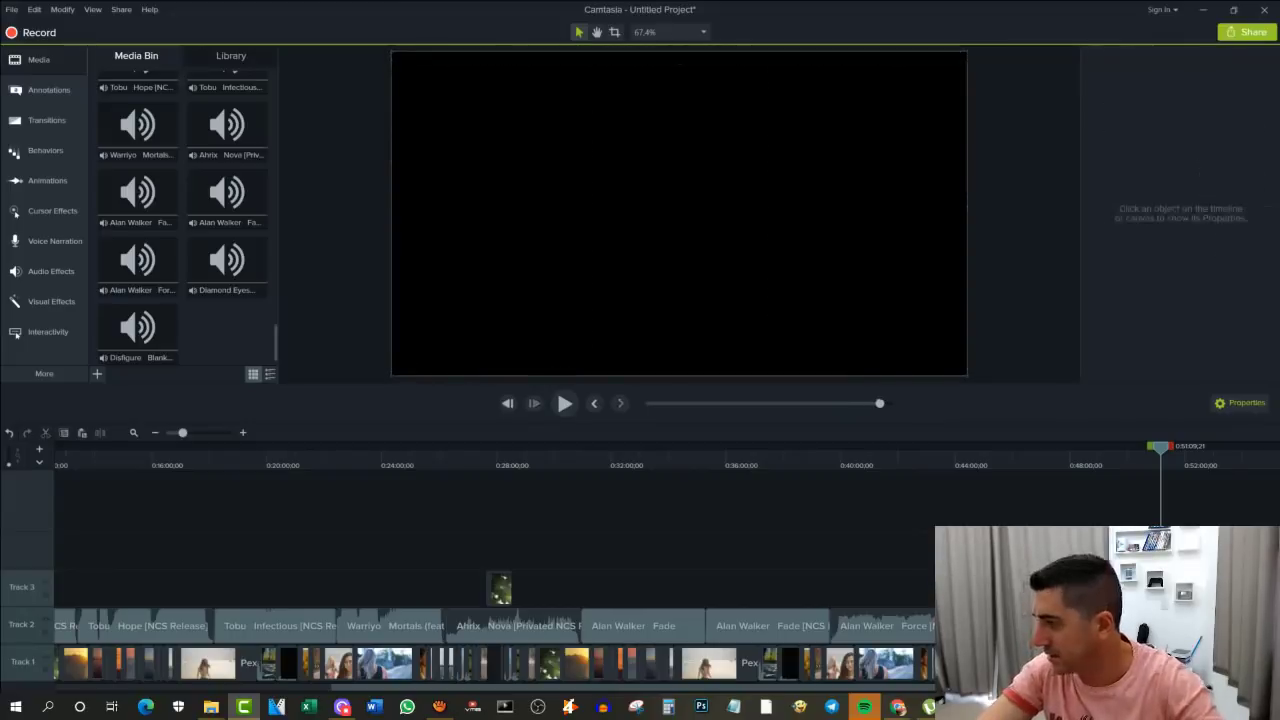
pyautogui.moveTo(1161, 453); pyautogui.dragTo(451, 572)
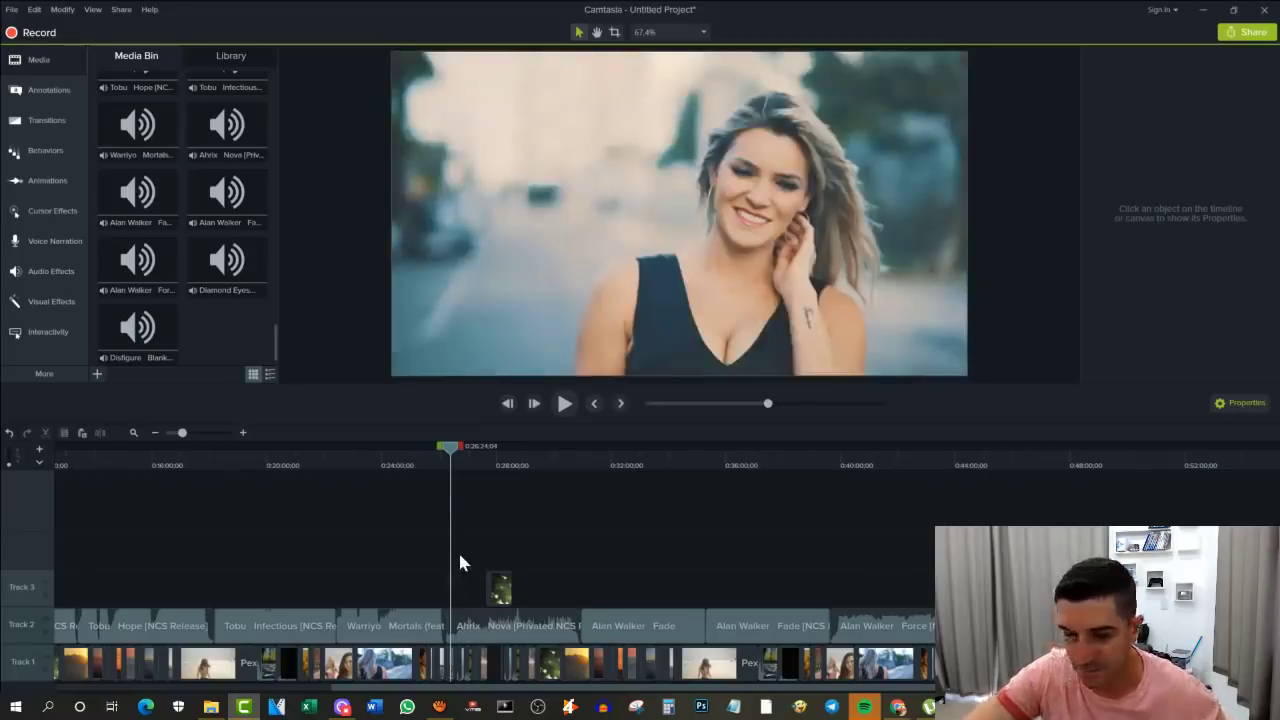
# Step: Check the clips around 32:00 on the timeline by playing the preview there, and return the playhead to the start
pyautogui.scroll(-2, 458, 550)
pyautogui.moveTo(649, 470); pyautogui.dragTo(765, 505)
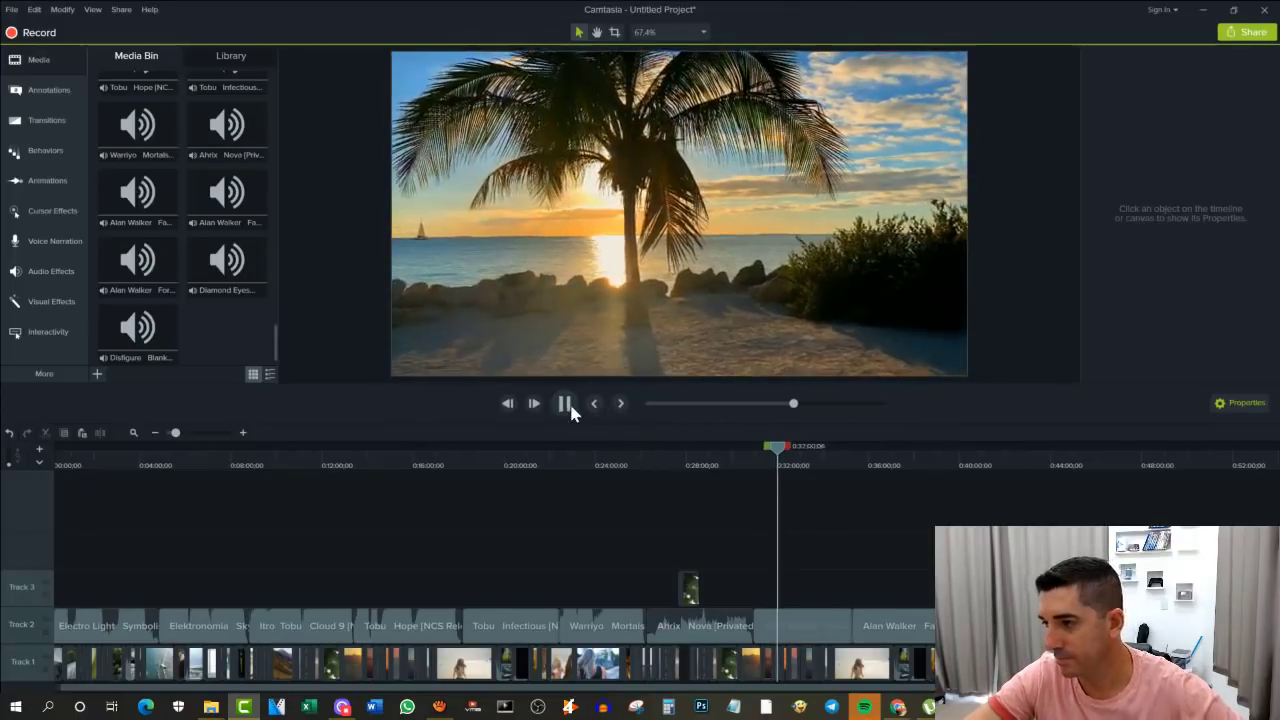
pyautogui.click(563, 407)
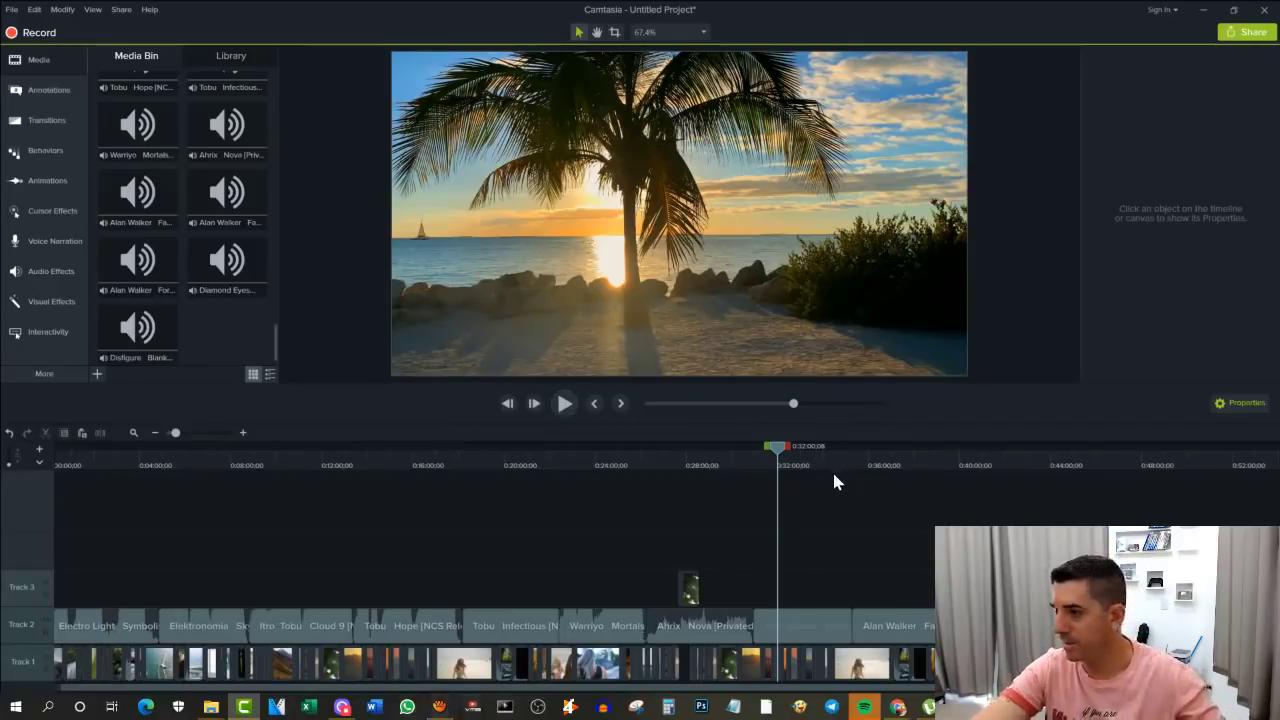
pyautogui.scroll(-2, 829, 472)
pyautogui.moveTo(782, 450); pyautogui.dragTo(56, 514)
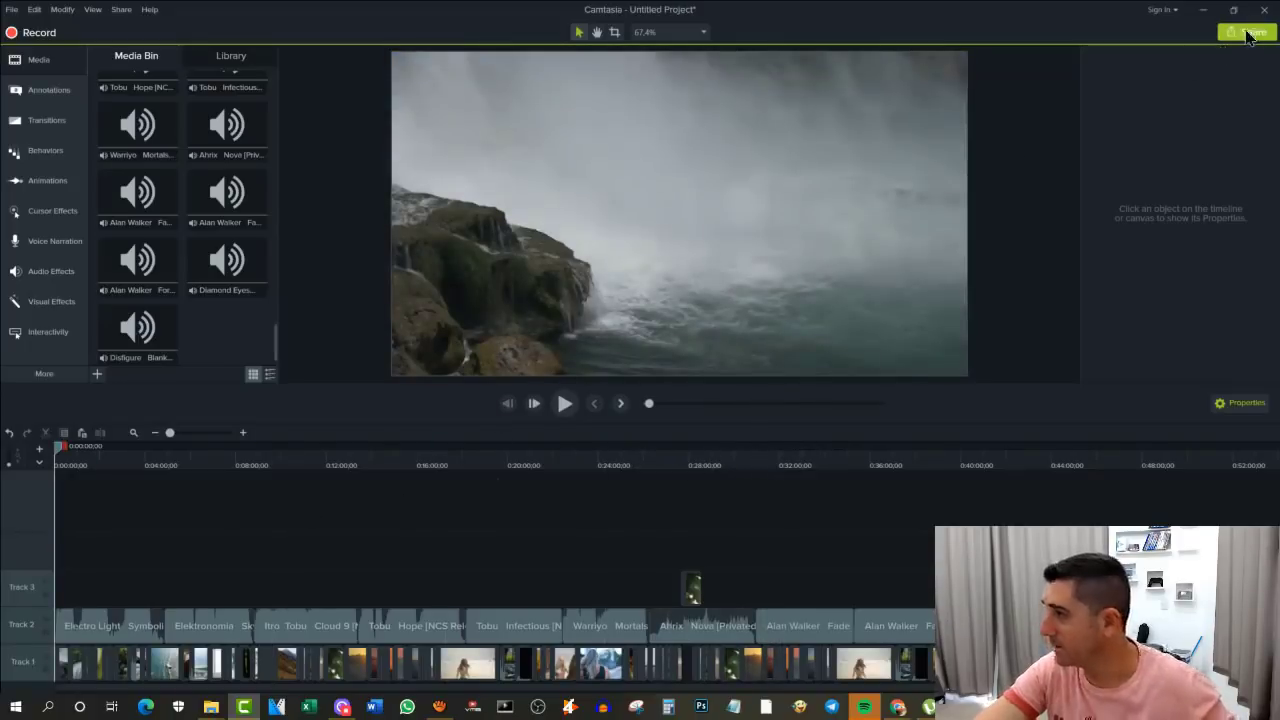
# Step: Start exporting the project to a local file with the "MP4 only (up to 1080p)" preset
pyautogui.click(1249, 33)
pyautogui.click(1183, 59)
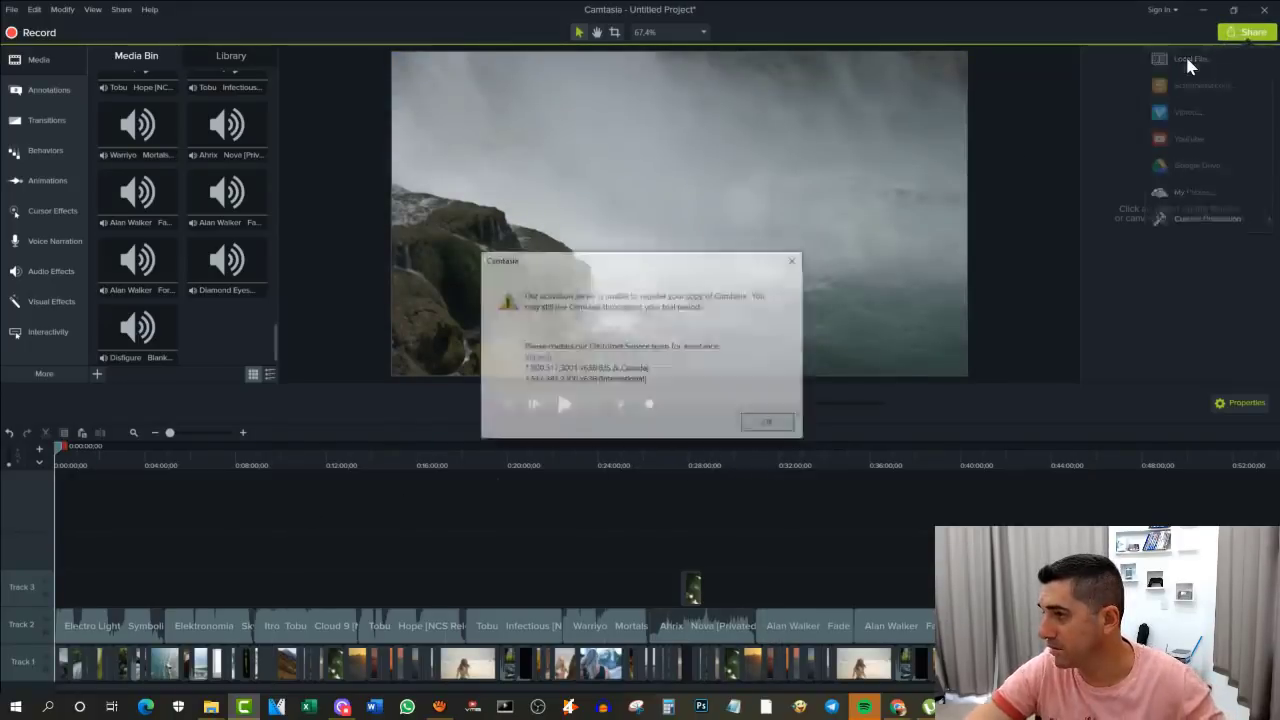
pyautogui.click(769, 423)
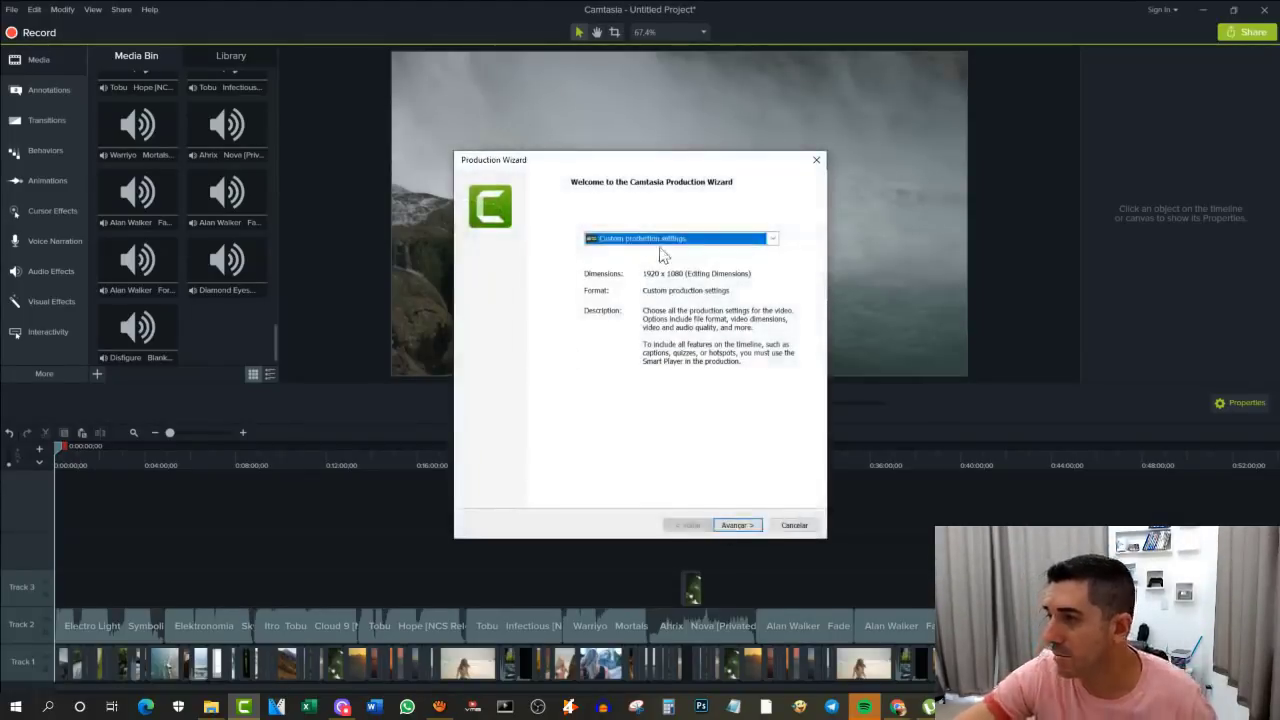
pyautogui.click(662, 240)
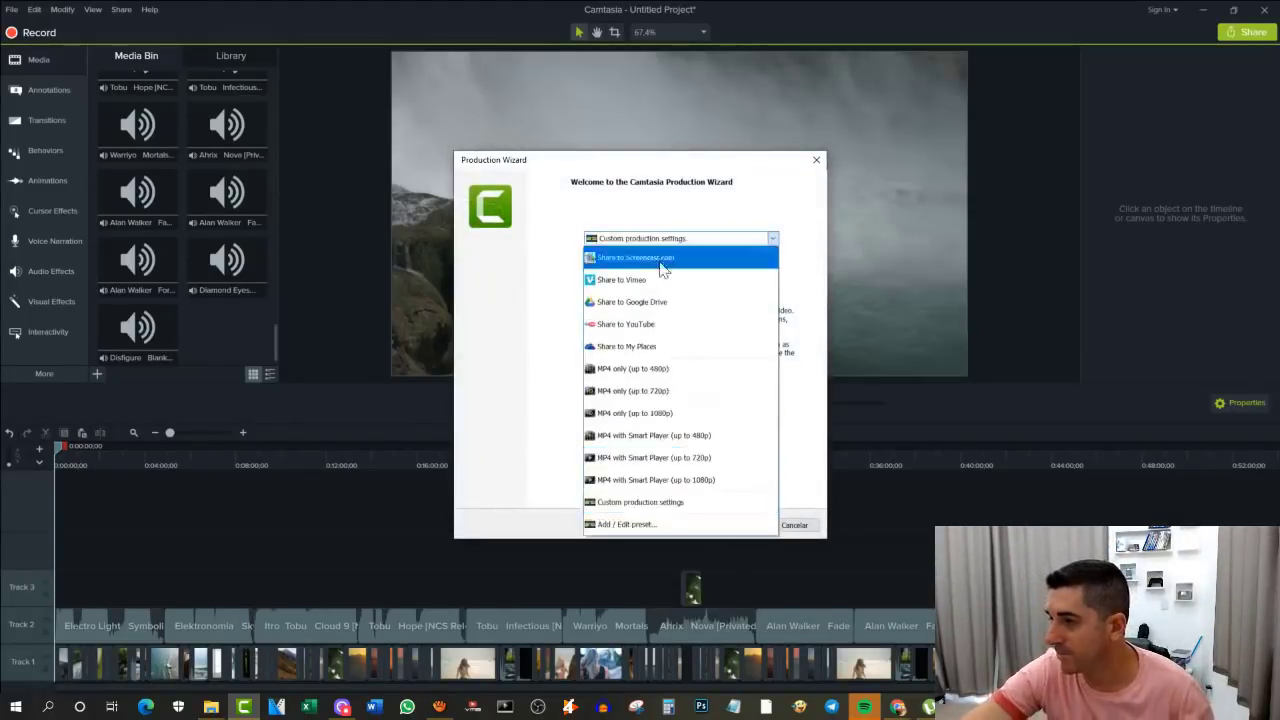
pyautogui.click(655, 413)
pyautogui.click(738, 525)
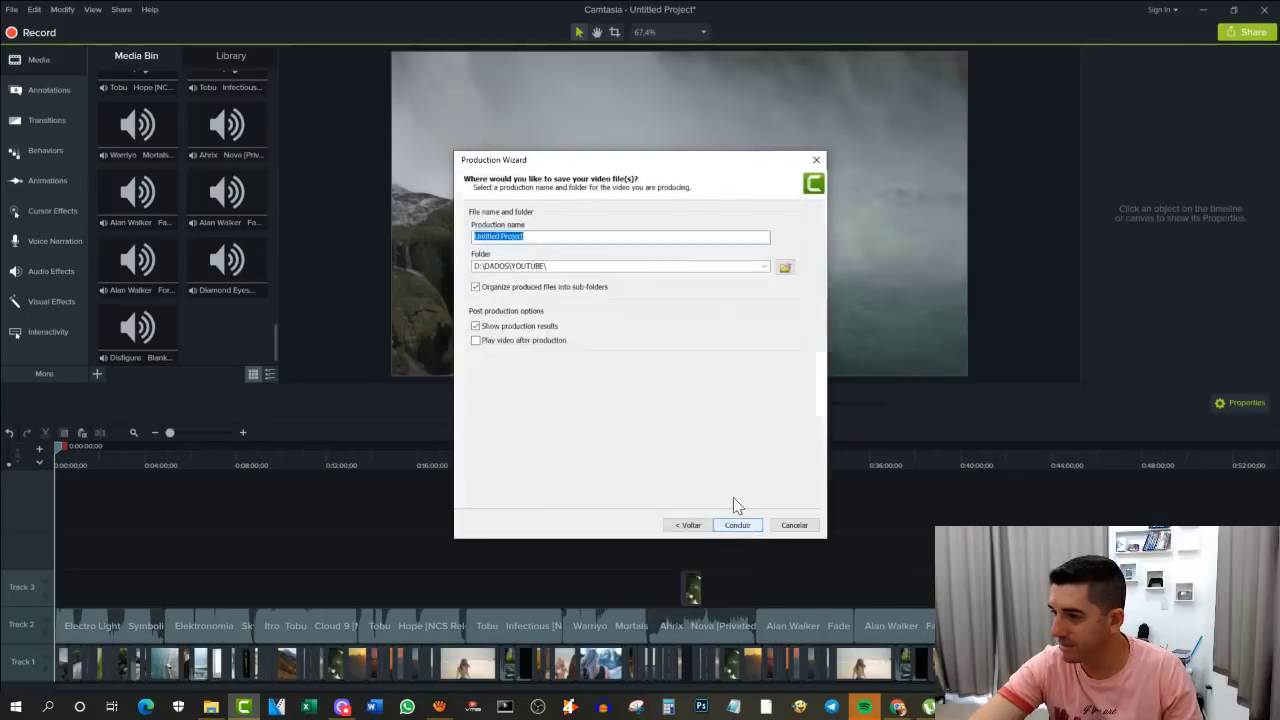
# Step: Choose the "deep music" folder on drive D: as the save location for the produced video
pyautogui.click(785, 267)
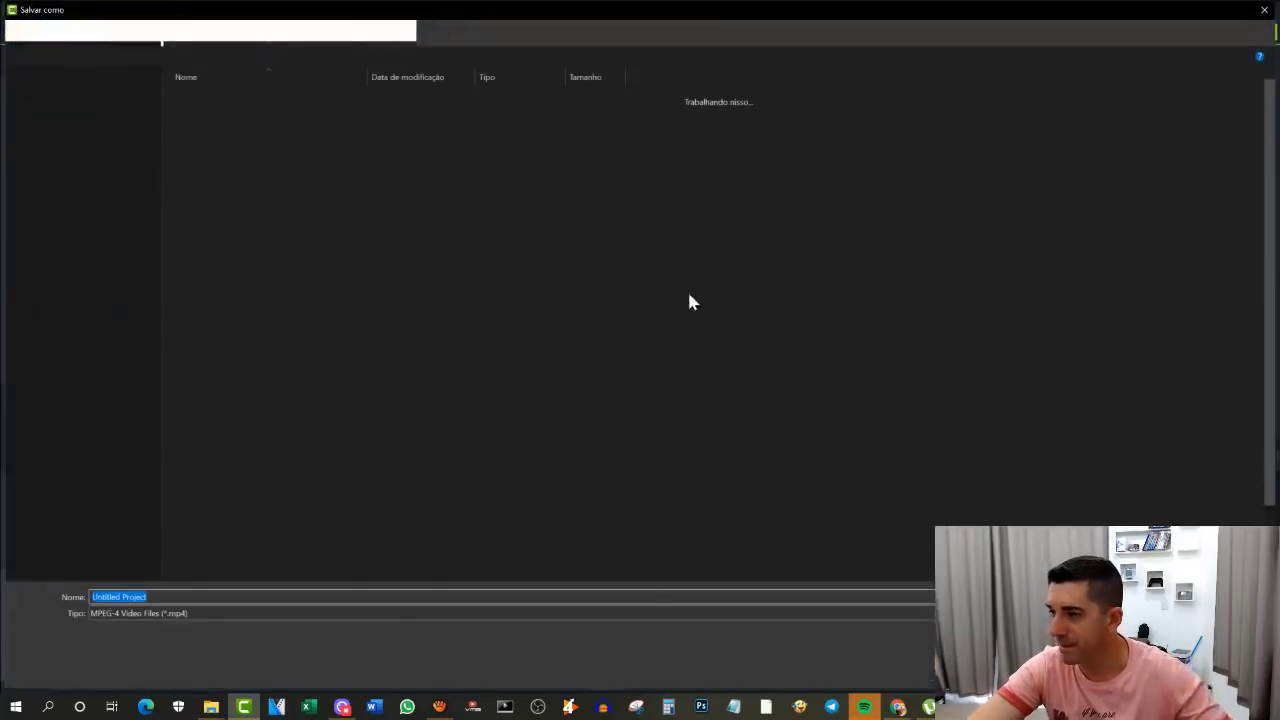
pyautogui.click(91, 401)
pyautogui.write('de')
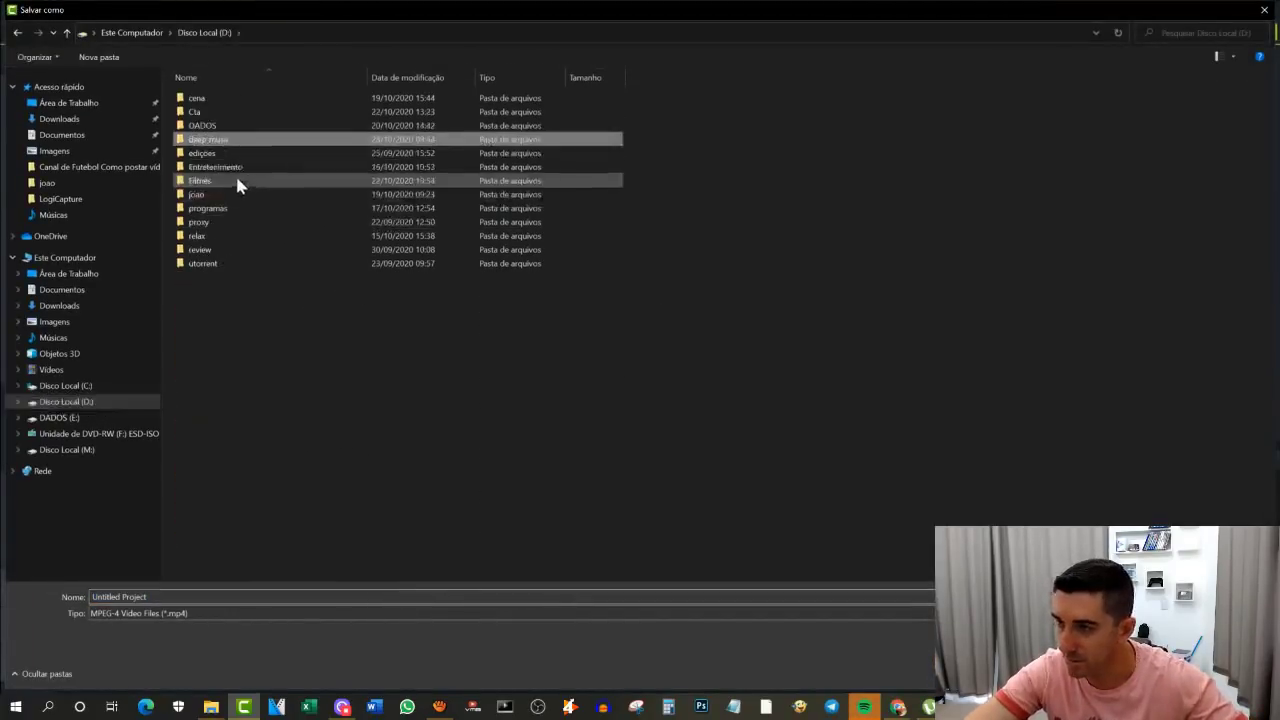
pyautogui.doubleClick(212, 145)
# Step: Name the video "Melhores músicas Eletronicas Deep house Future house Best Relax" and start rendering it
pyautogui.write('Mu')
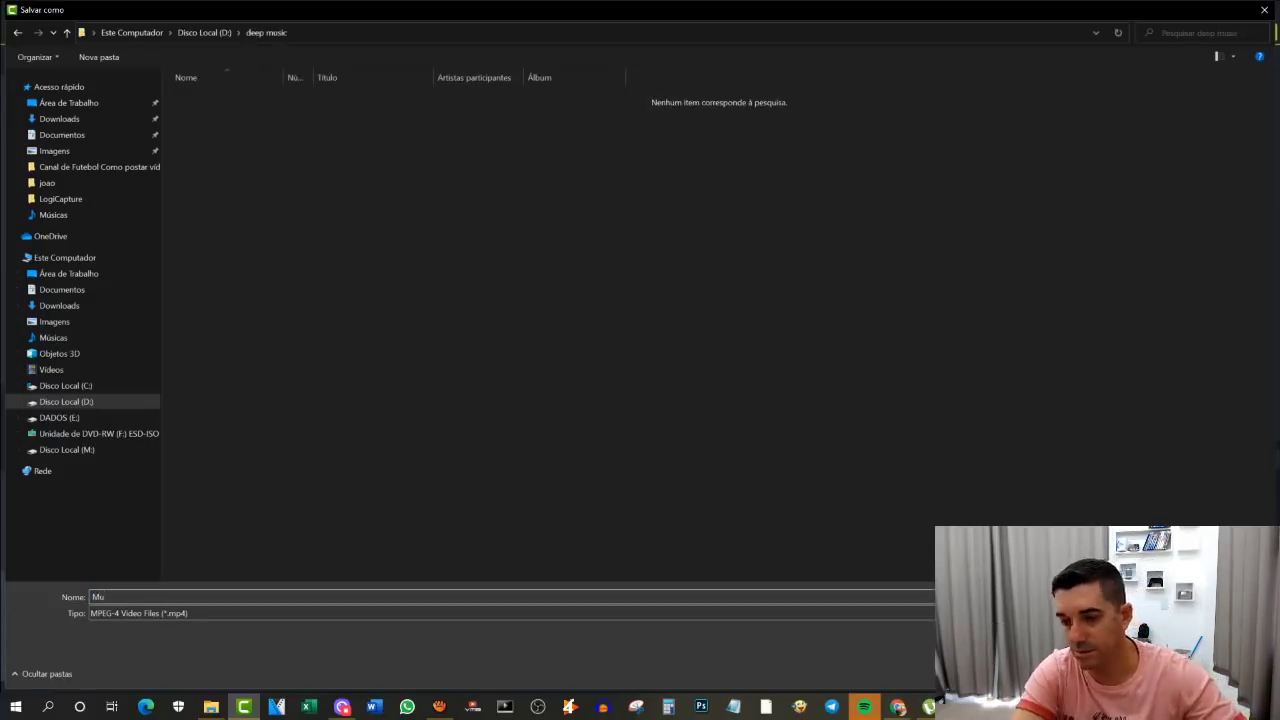
pyautogui.write('s')
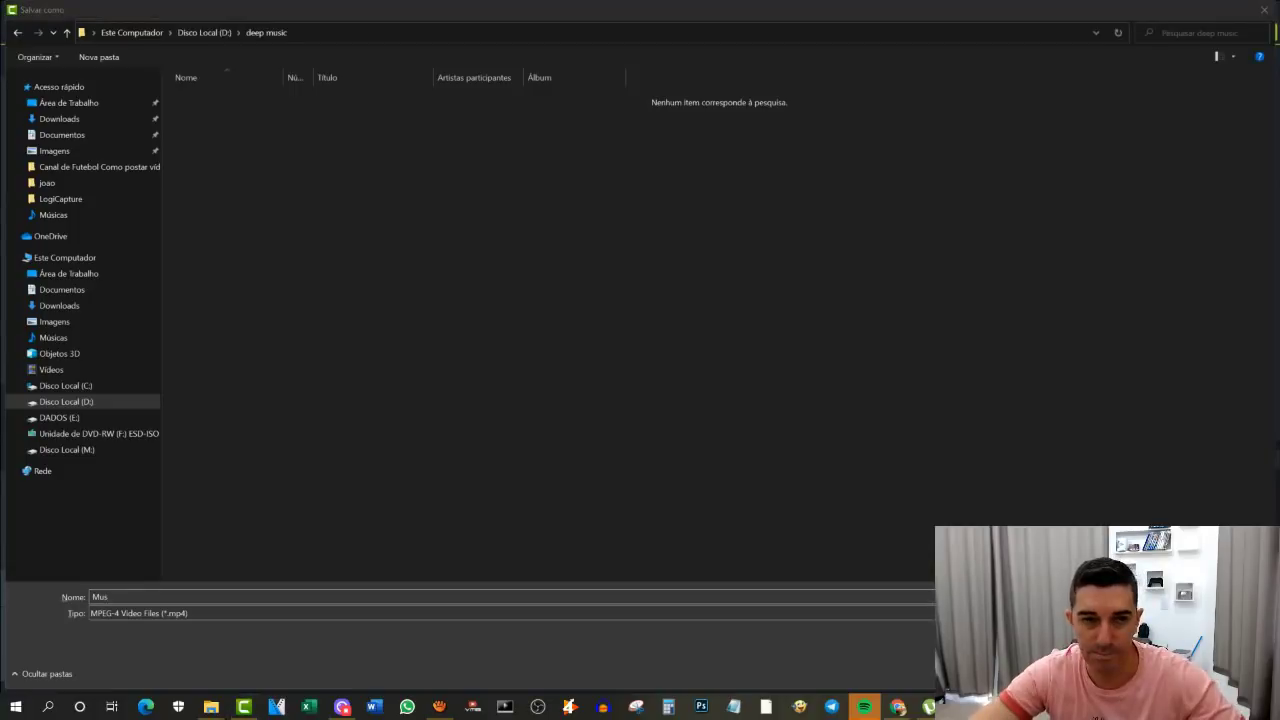
pyautogui.click(246, 705)
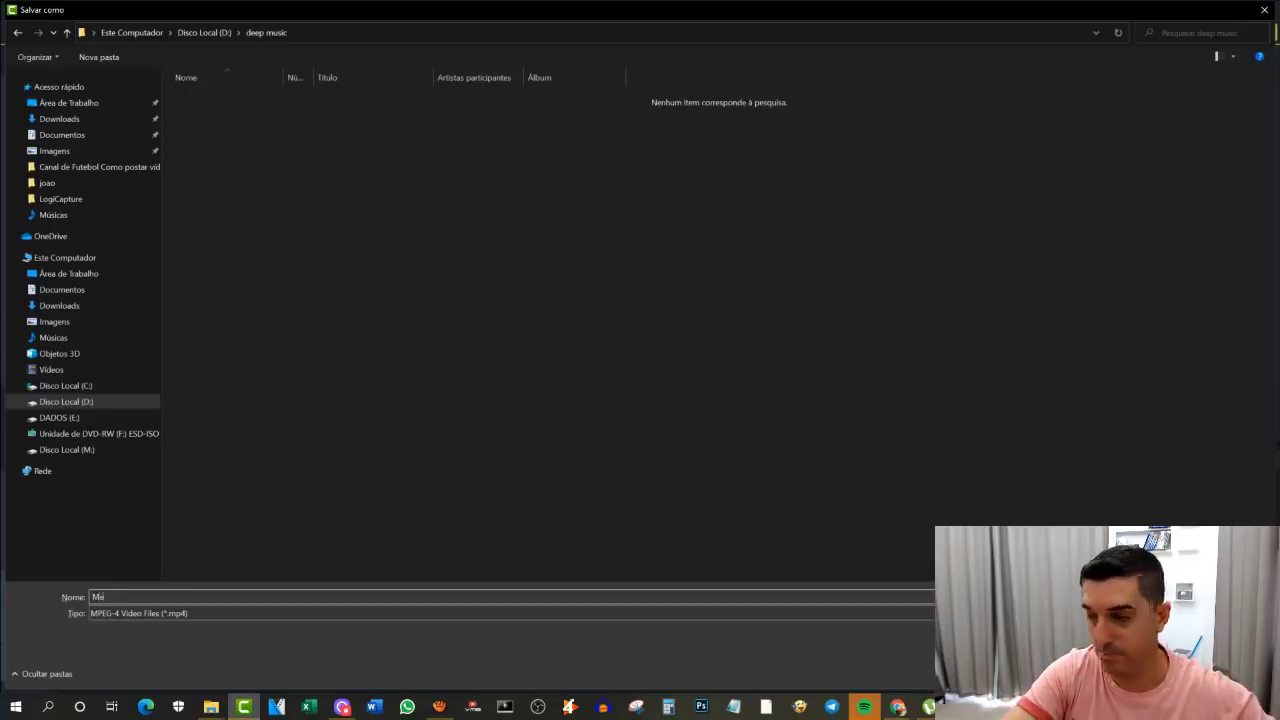
pyautogui.write('Melhores músicas')
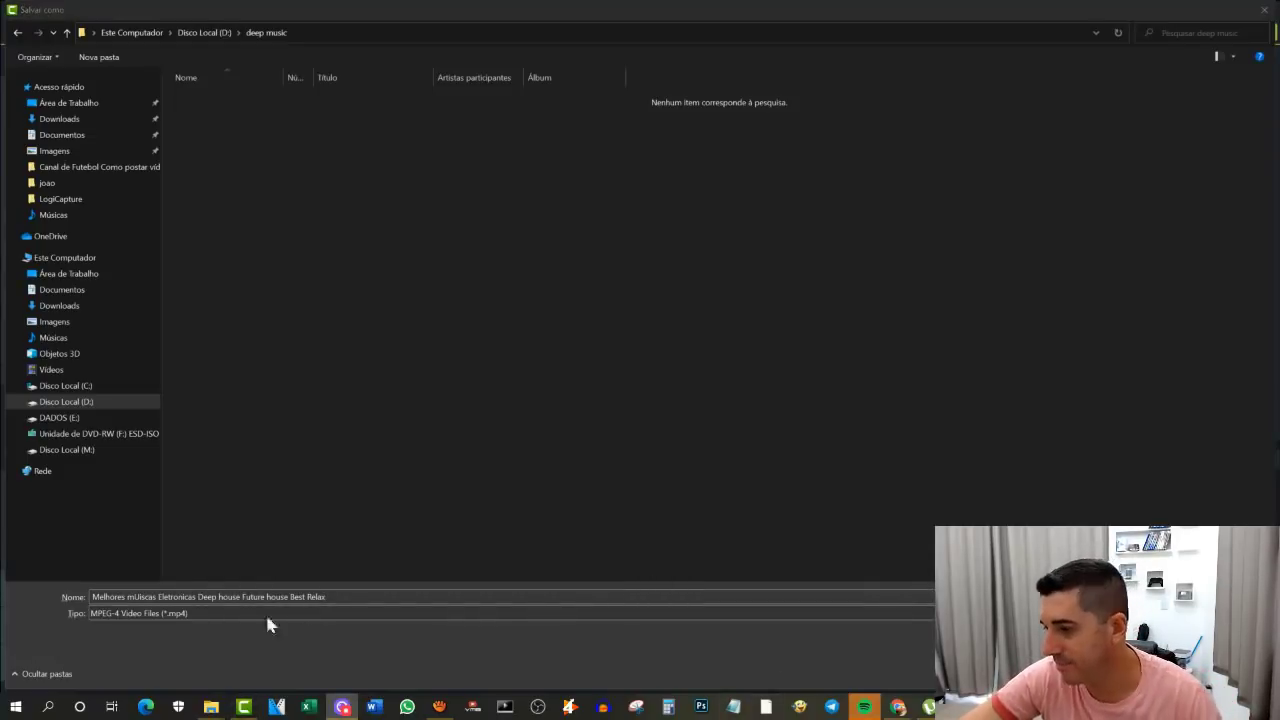
pyautogui.moveTo(328, 597); pyautogui.dragTo(77, 606)
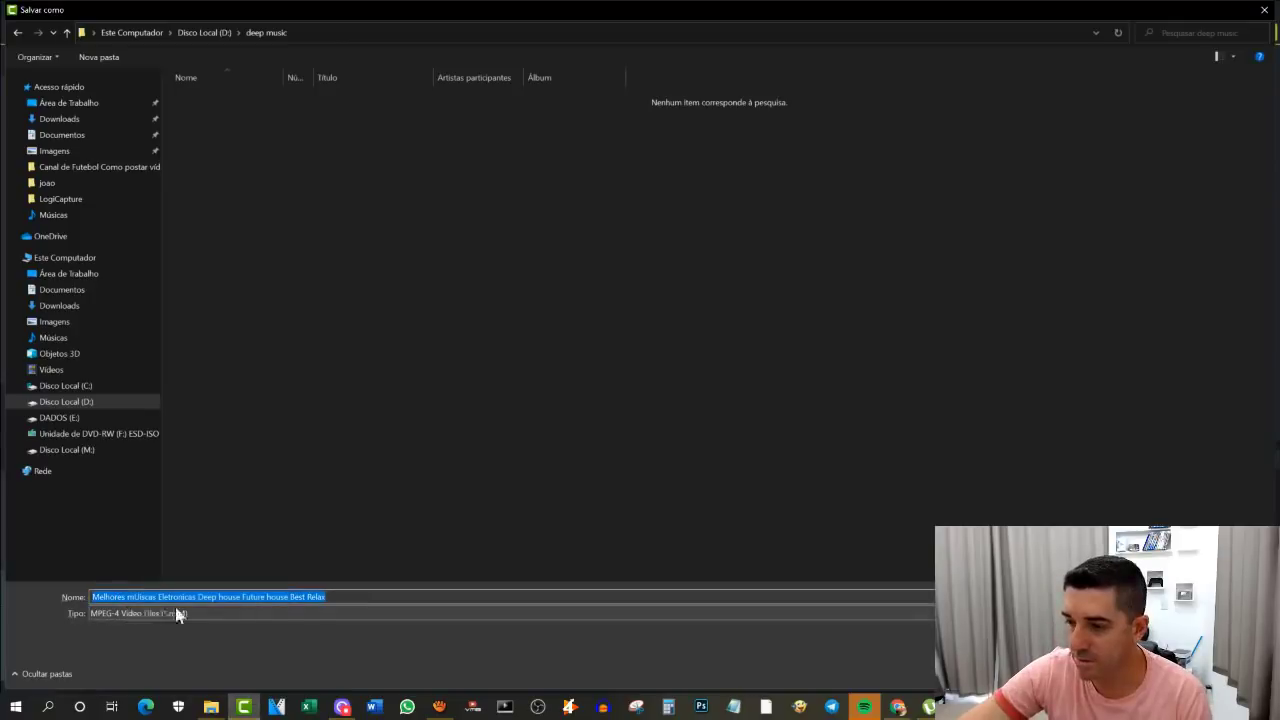
pyautogui.press('Return')
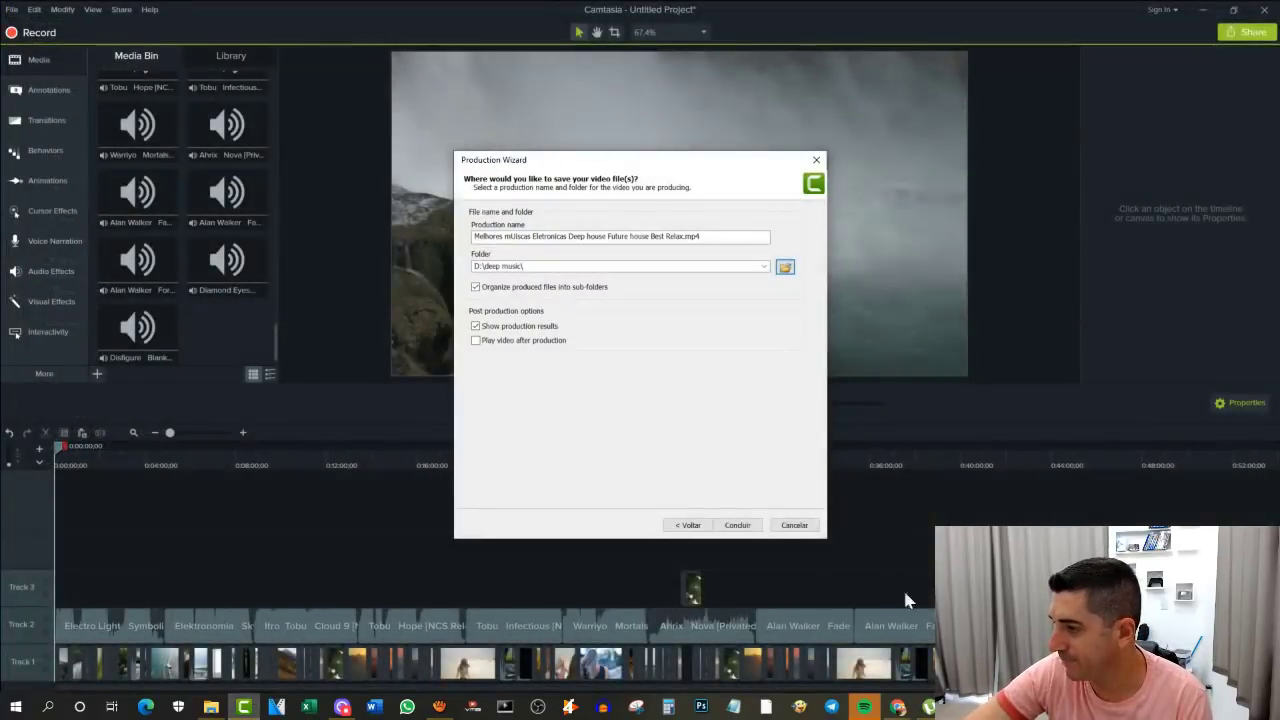
pyautogui.click(740, 528)
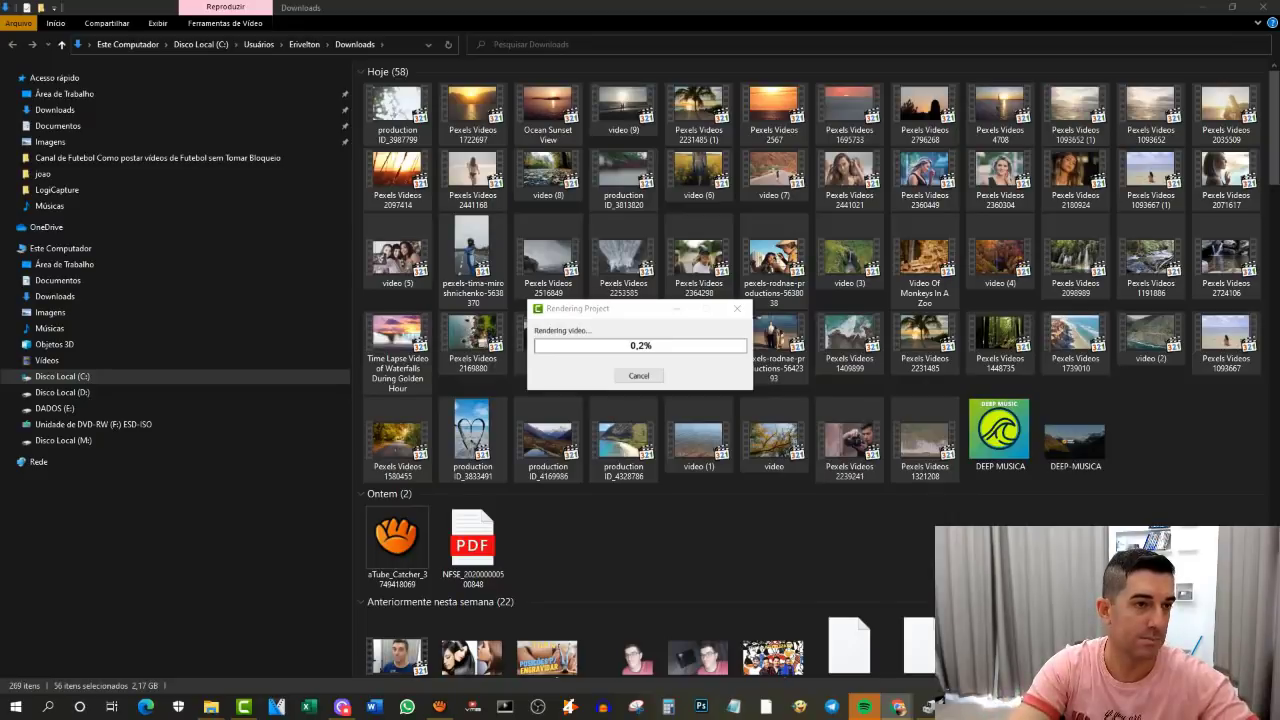
# Step: Switch to Rapidtags in Chrome, generate tags for "melhores musicas eletronicas" and copy them into a Notepad document
pyautogui.click(897, 706)
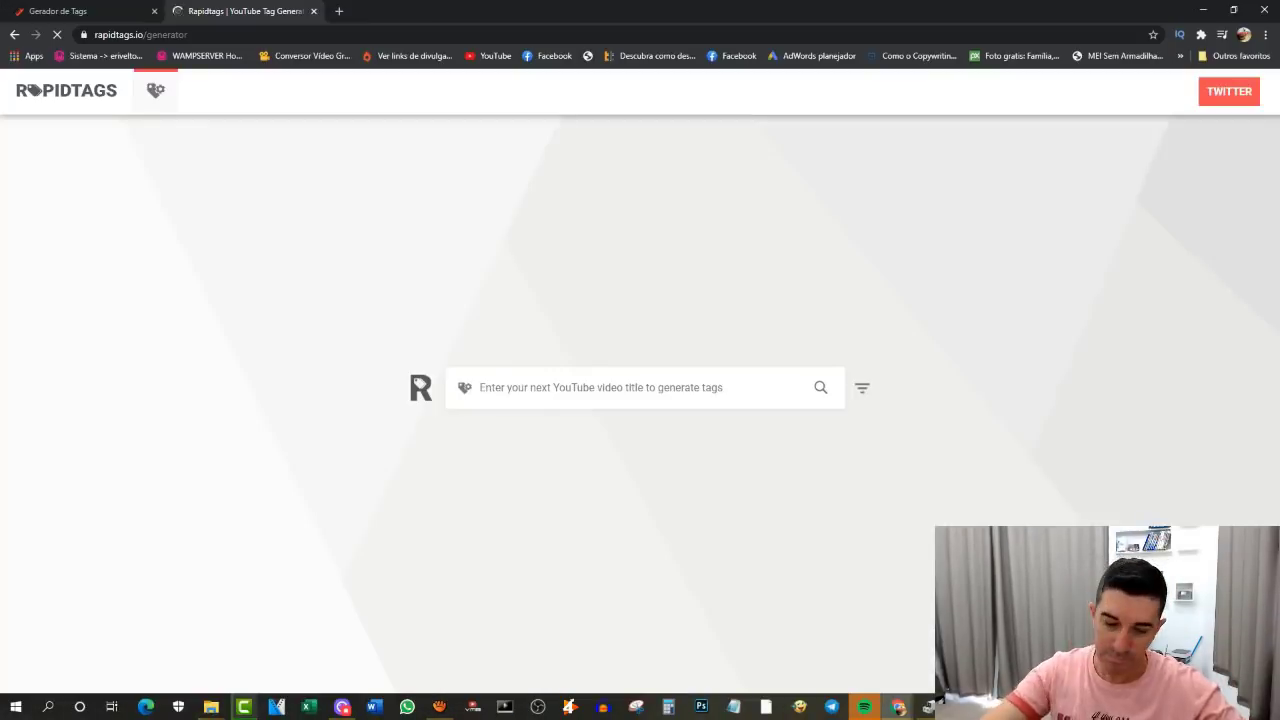
pyautogui.write('melhores musicas eletronicas')
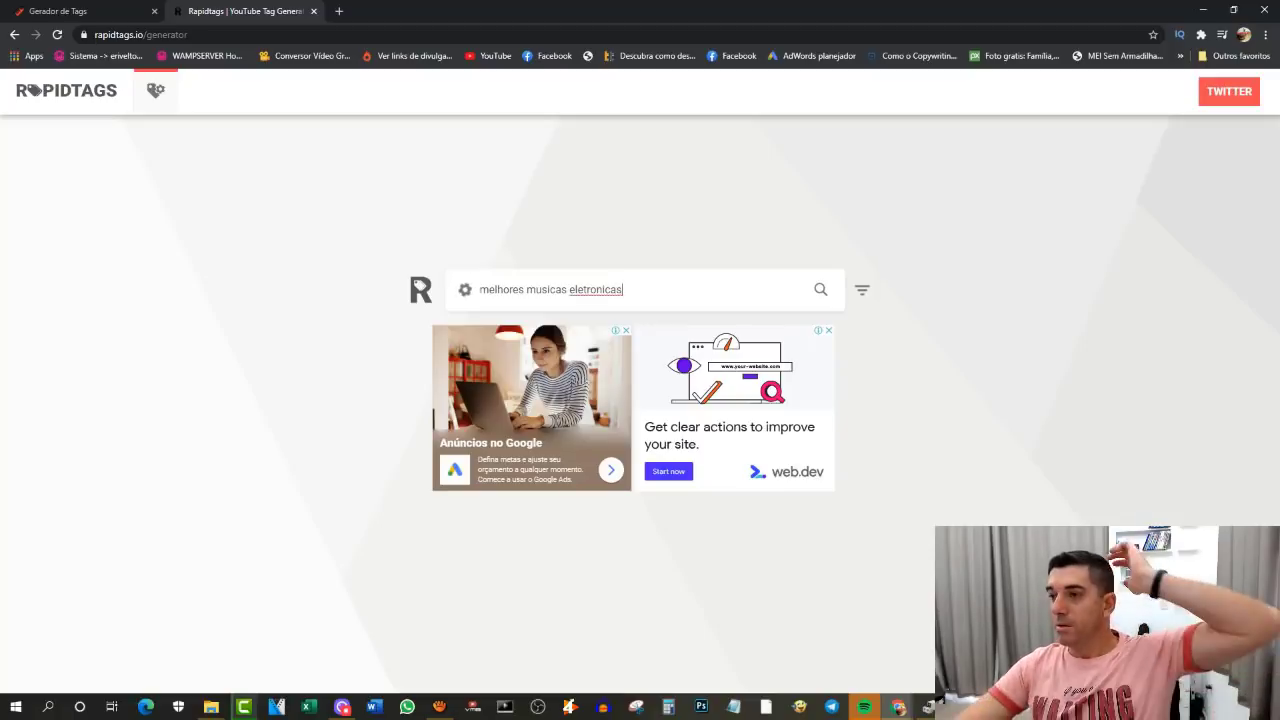
pyautogui.press('Return')
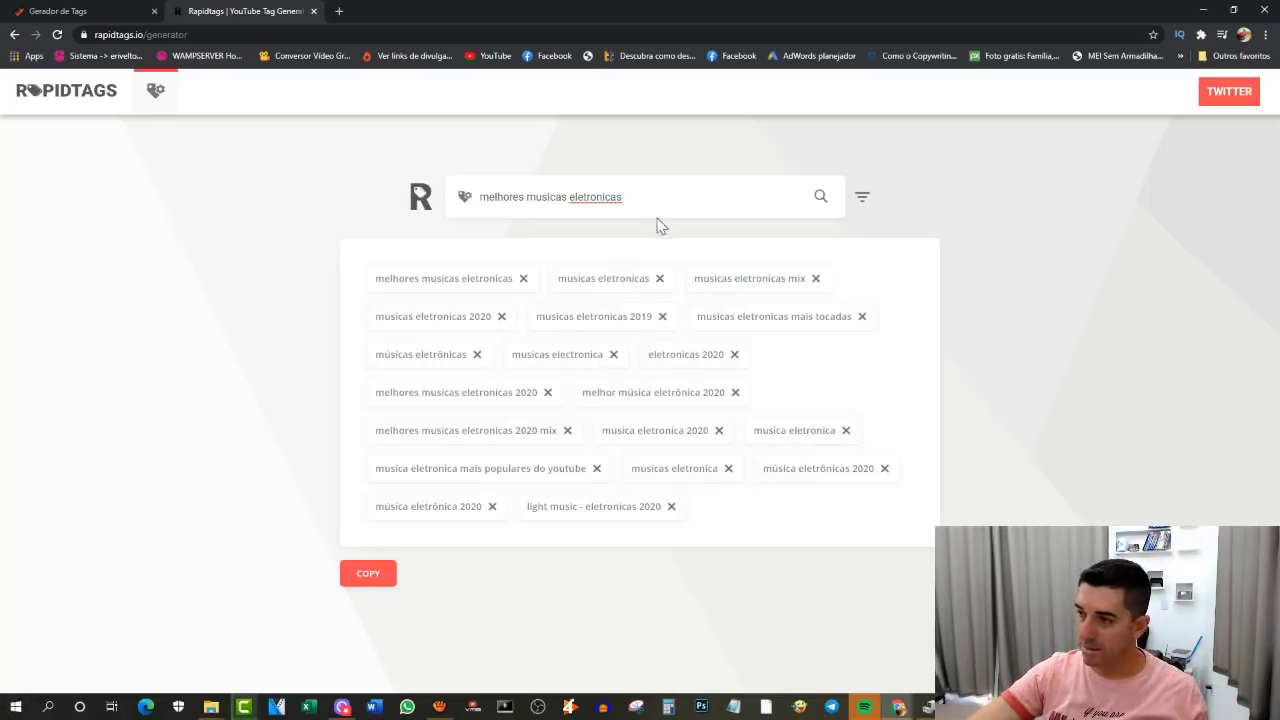
pyautogui.hotkey('ctrl', 'a')
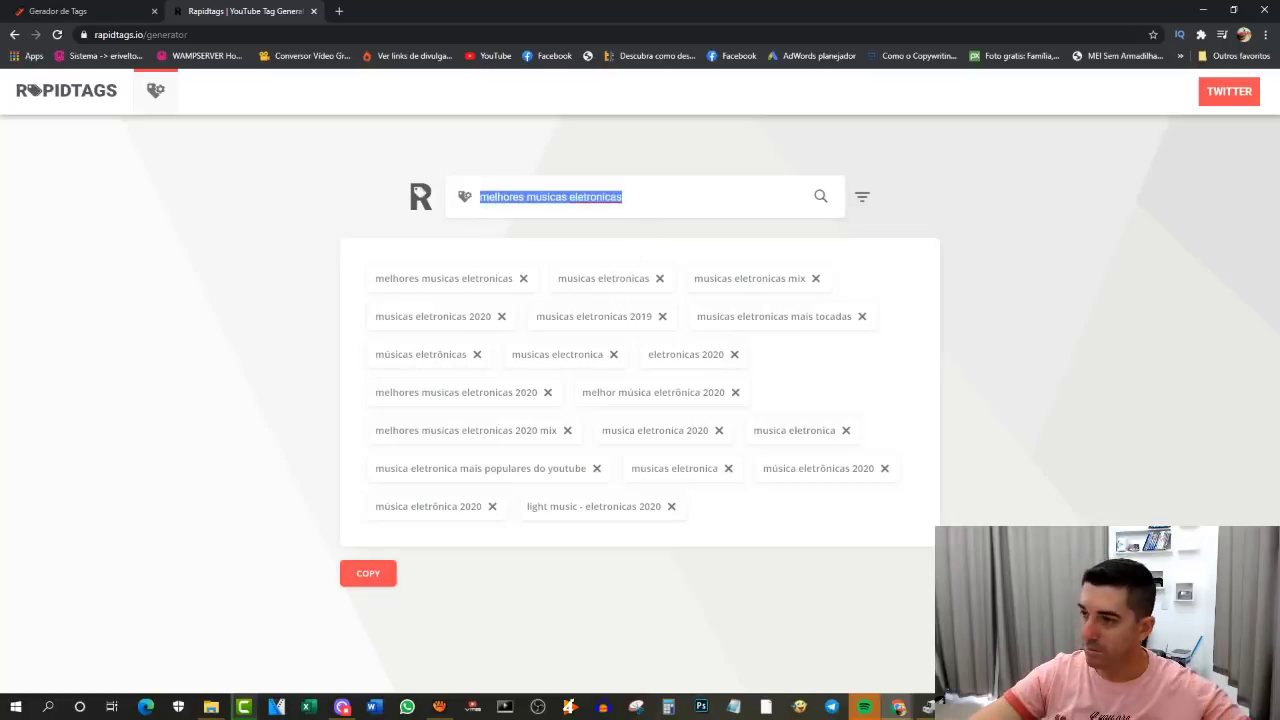
pyautogui.click(375, 578)
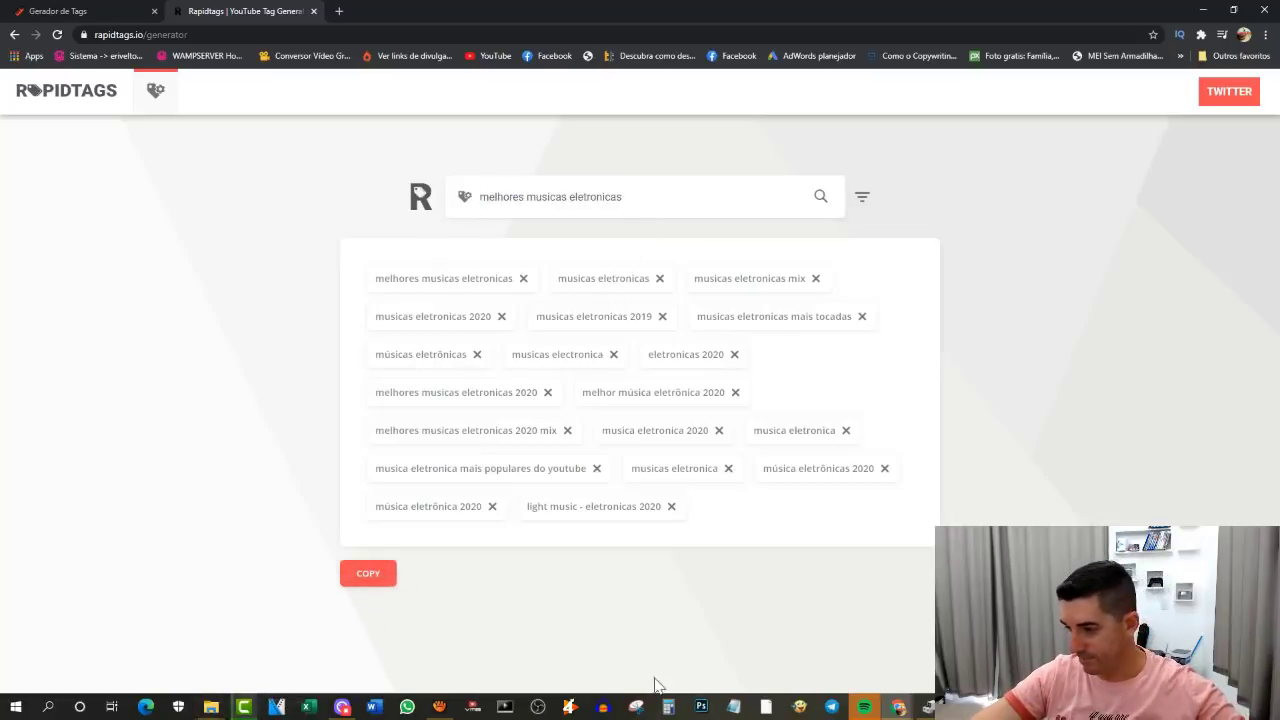
pyautogui.click(732, 707)
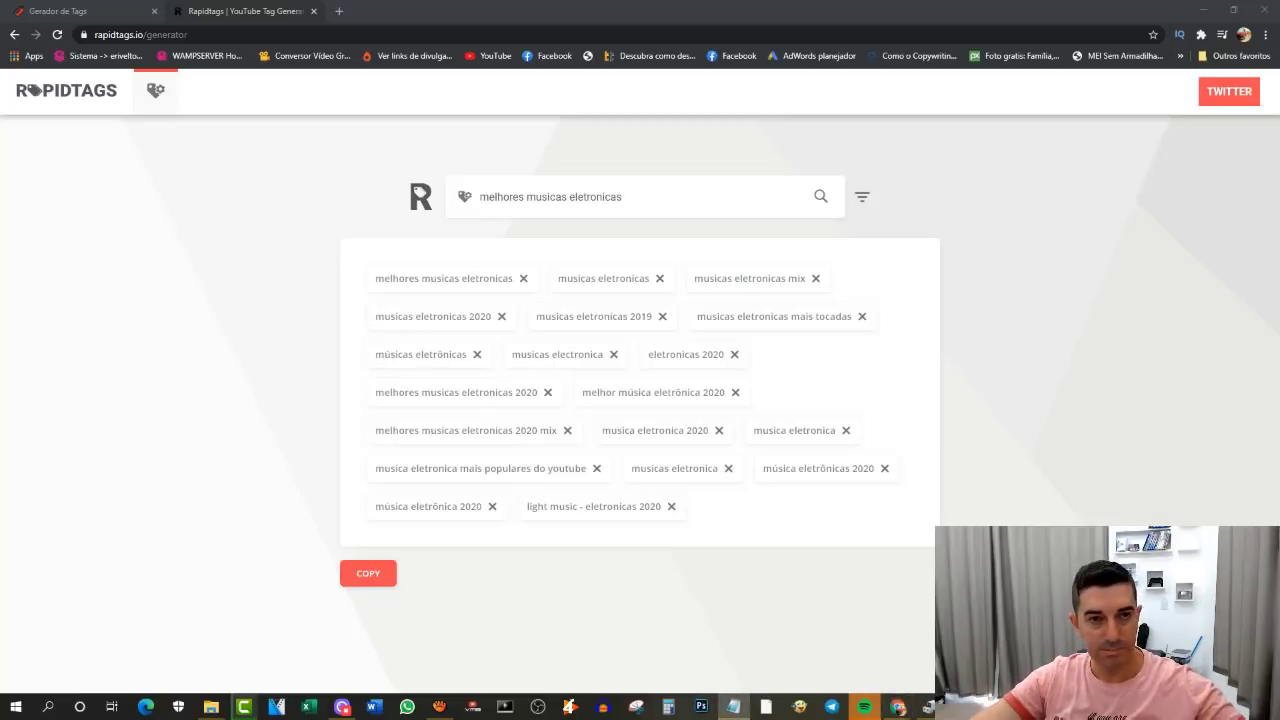
# Step: Generate Rapidtags tags for "deep house music" and paste them below the first tag list in Notepad
pyautogui.click(688, 194)
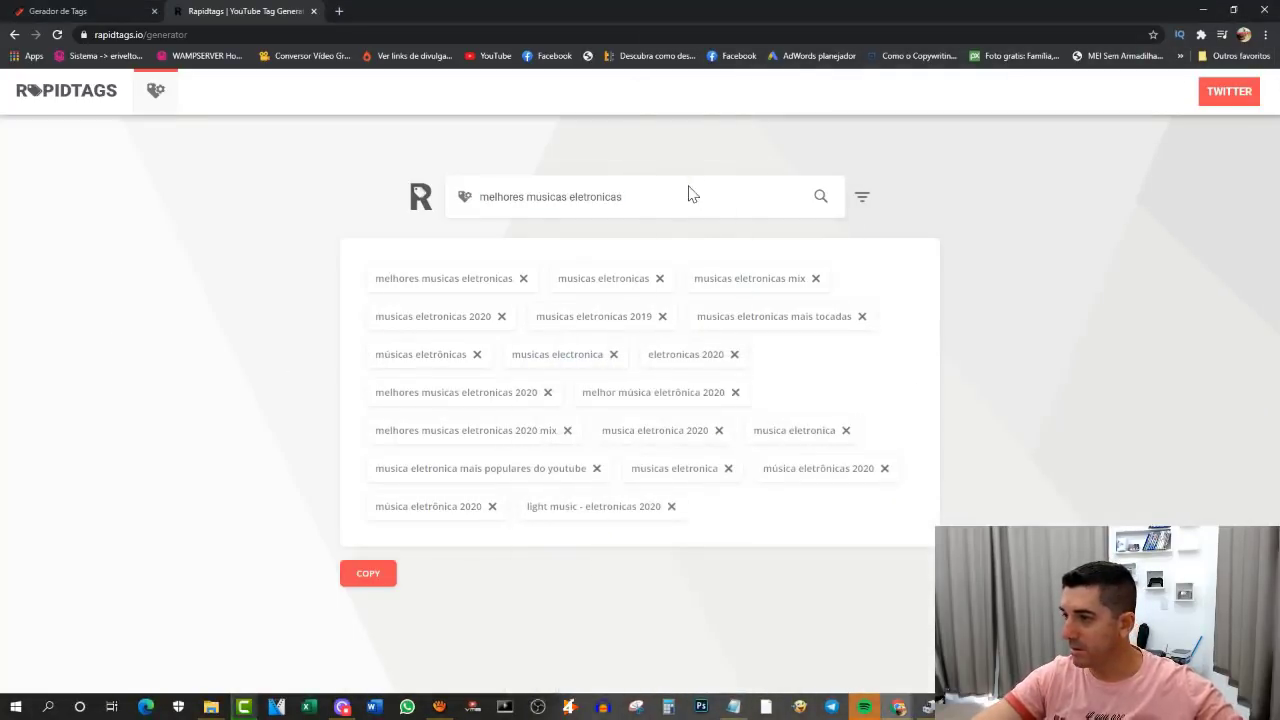
pyautogui.hotkey('ctrl', 'a')
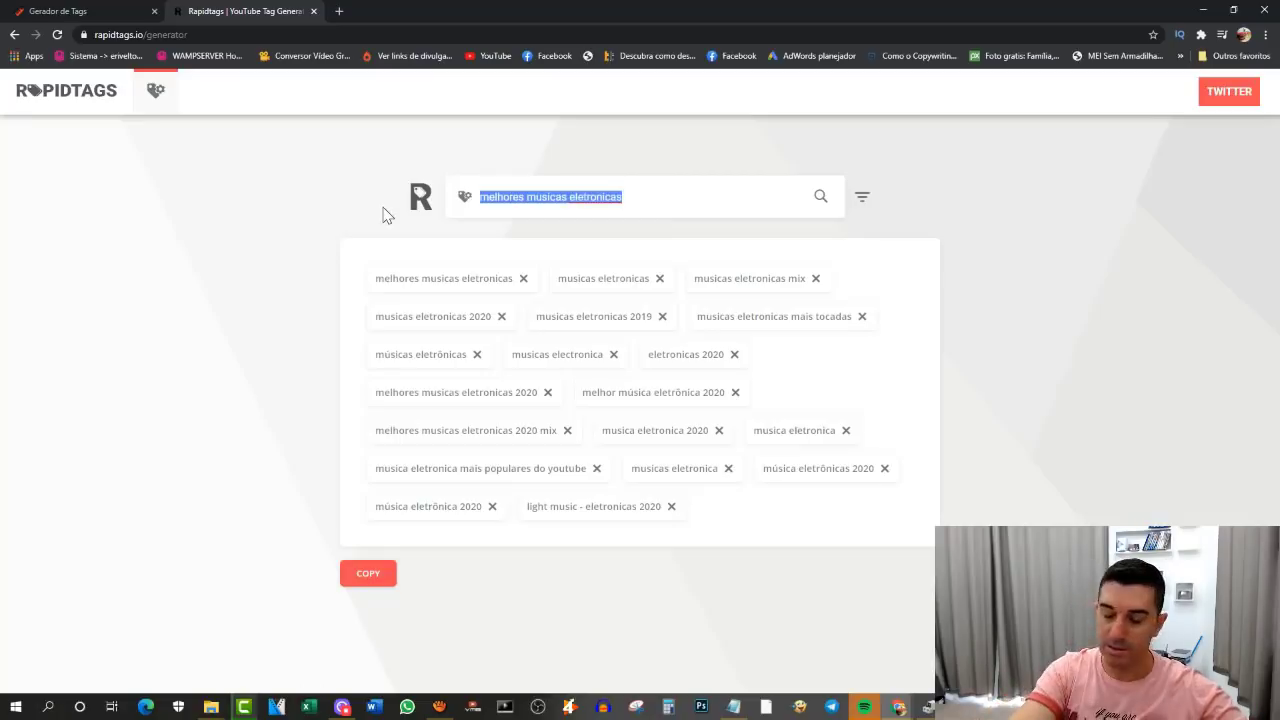
pyautogui.write('deep house music')
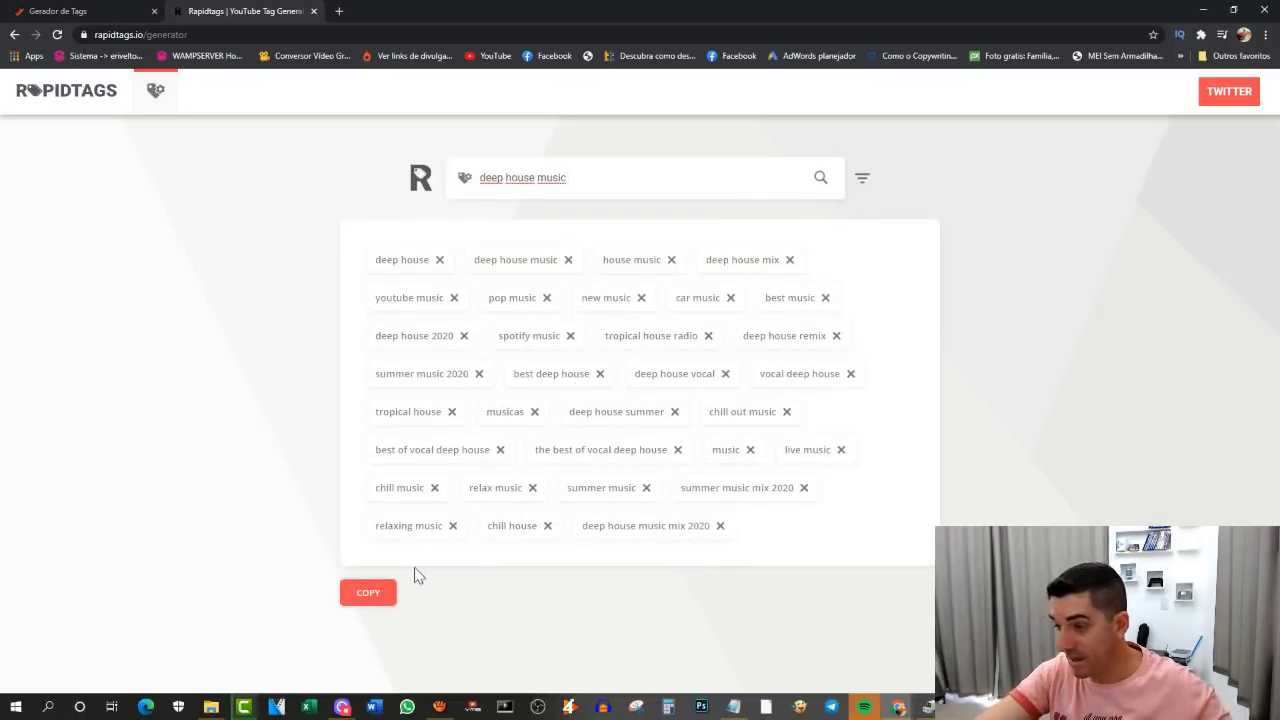
pyautogui.click(369, 600)
pyautogui.hotkey('alt', 'Tab')
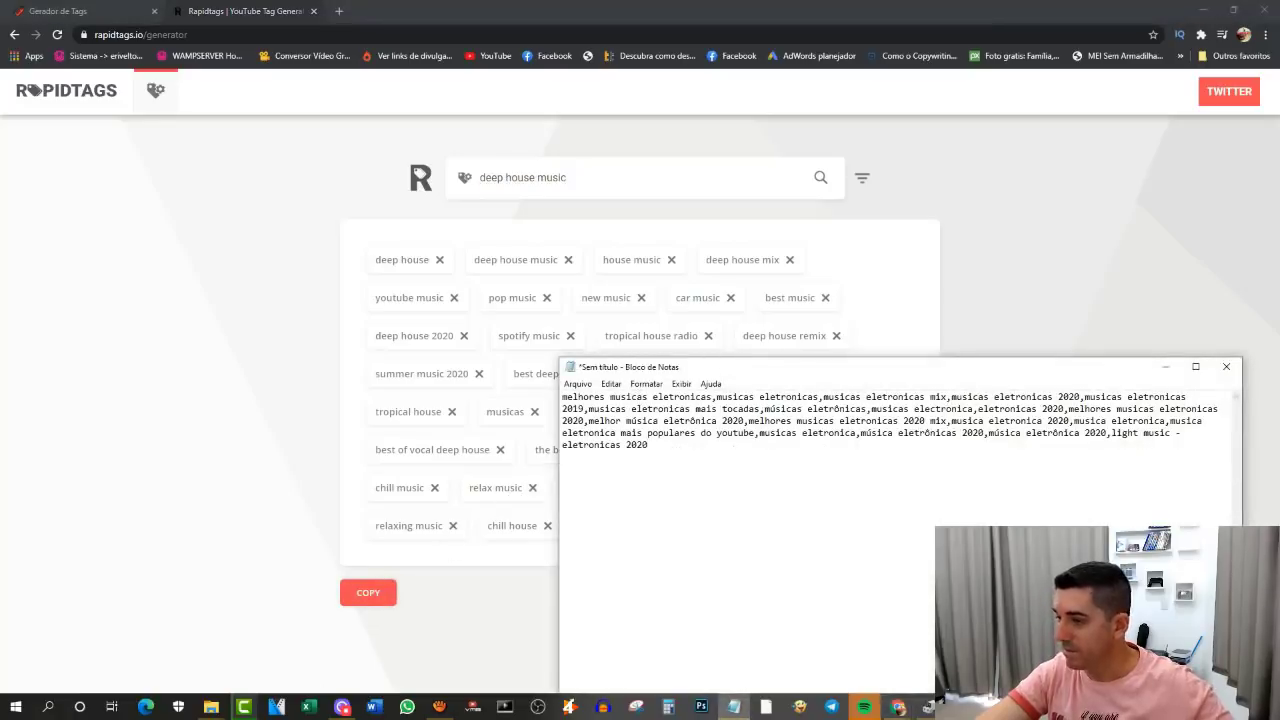
pyautogui.hotkey('ctrl', 'v')
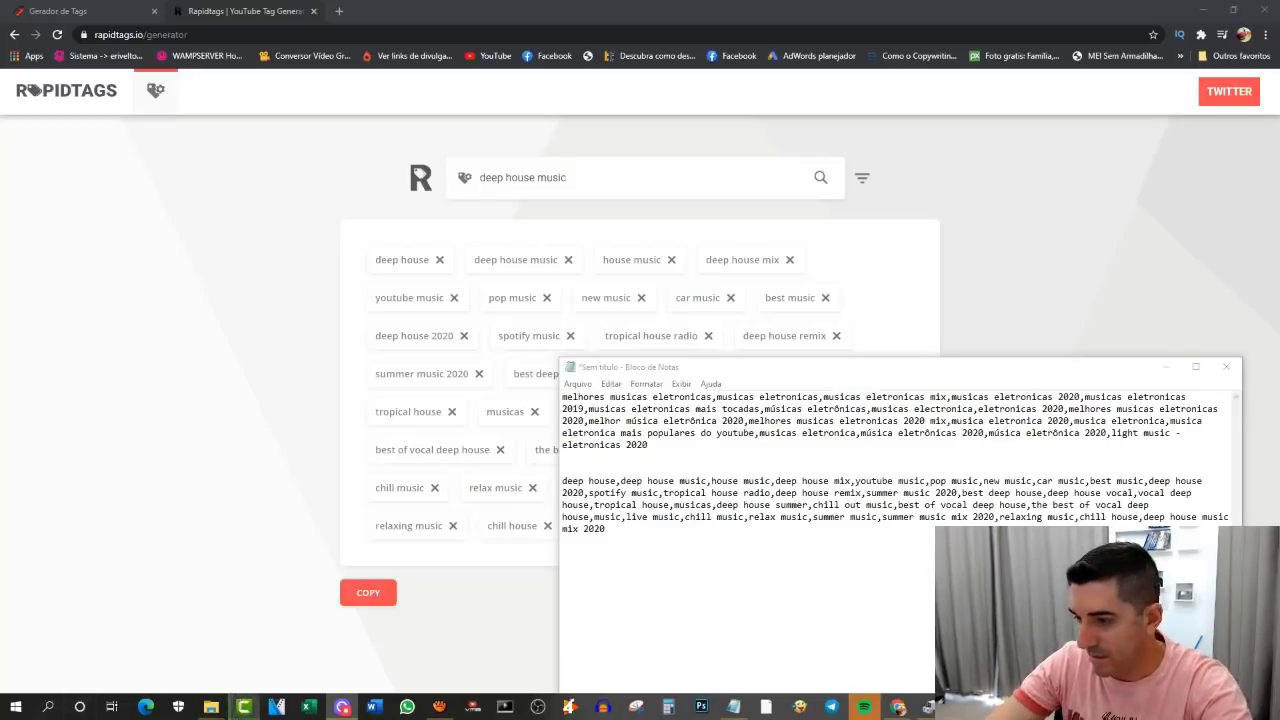
# Step: Examine the thumbnails and titles of the Deep Legacy channel's uploaded videos on YouTube
pyautogui.click(244, 707)
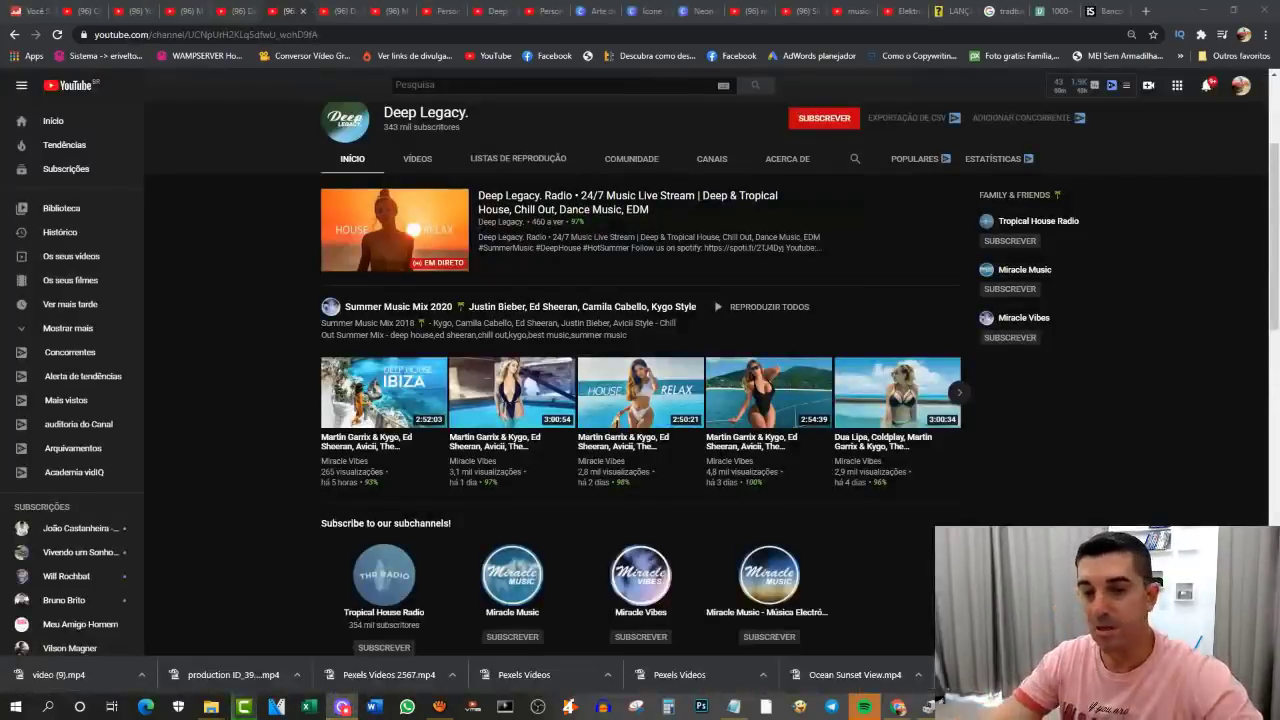
pyautogui.moveTo(645, 413)
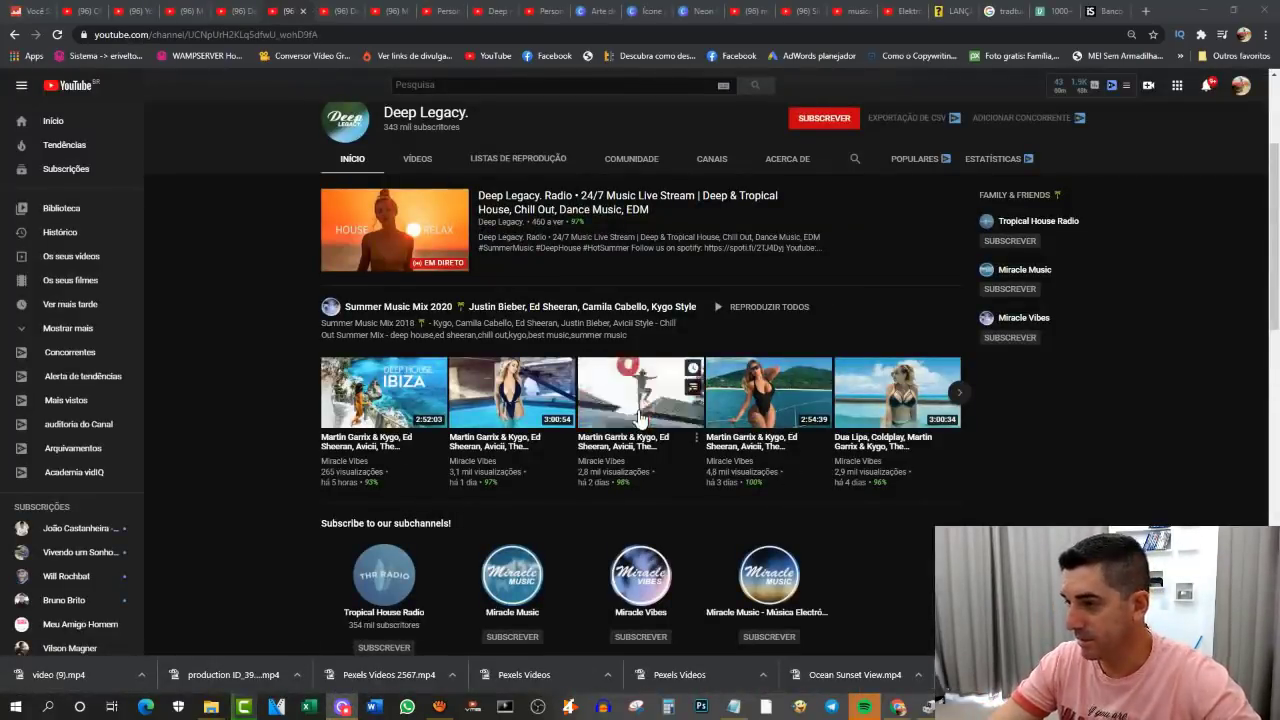
pyautogui.click(414, 159)
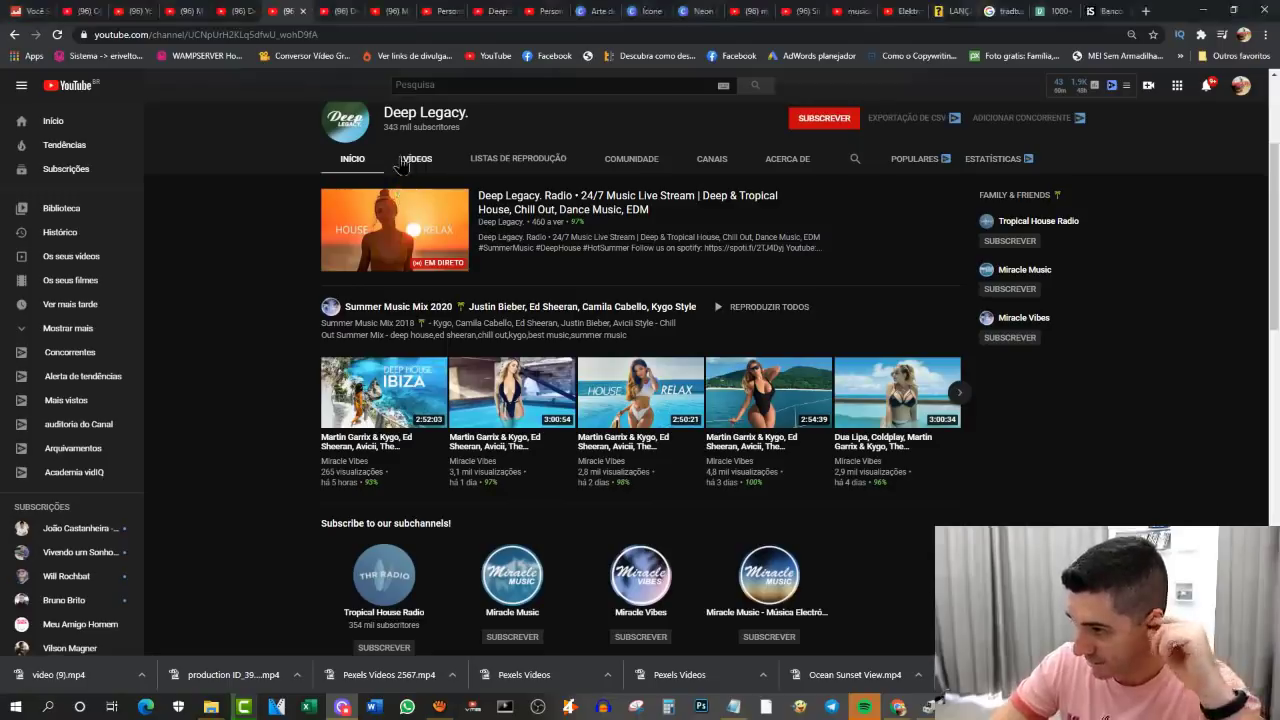
pyautogui.scroll(-5, 430, 290)
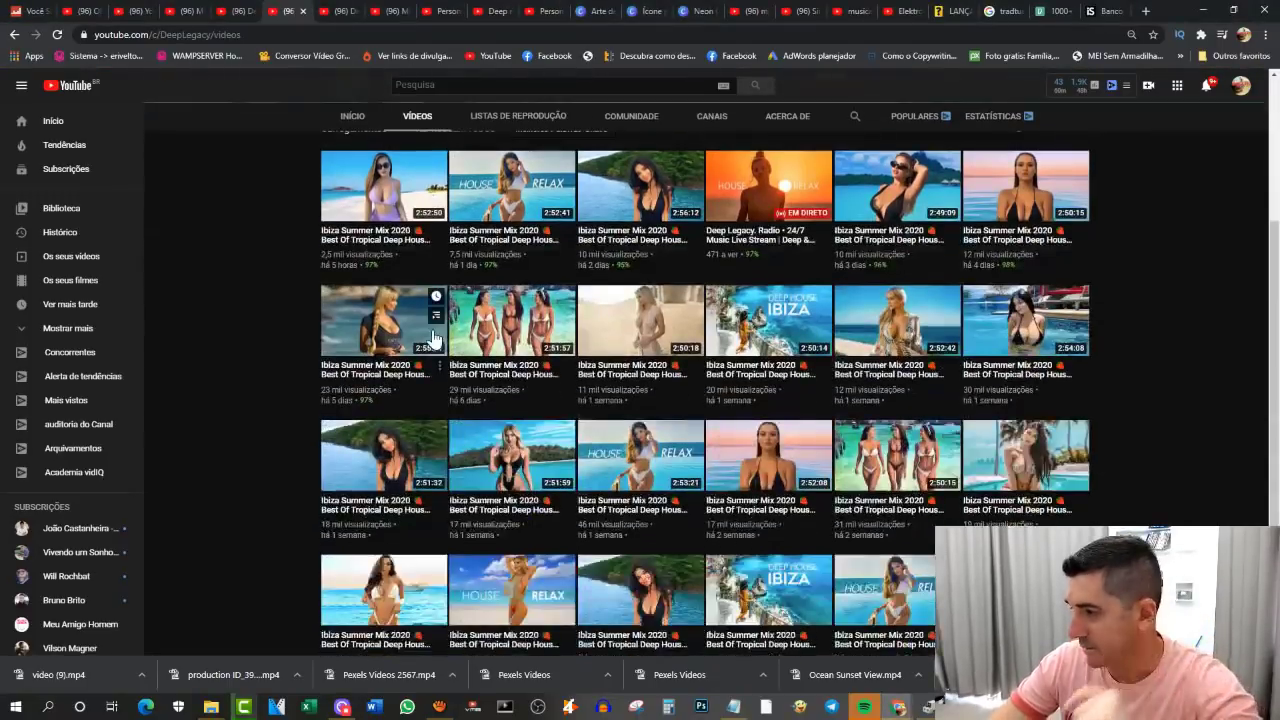
pyautogui.scroll(3, 440, 345)
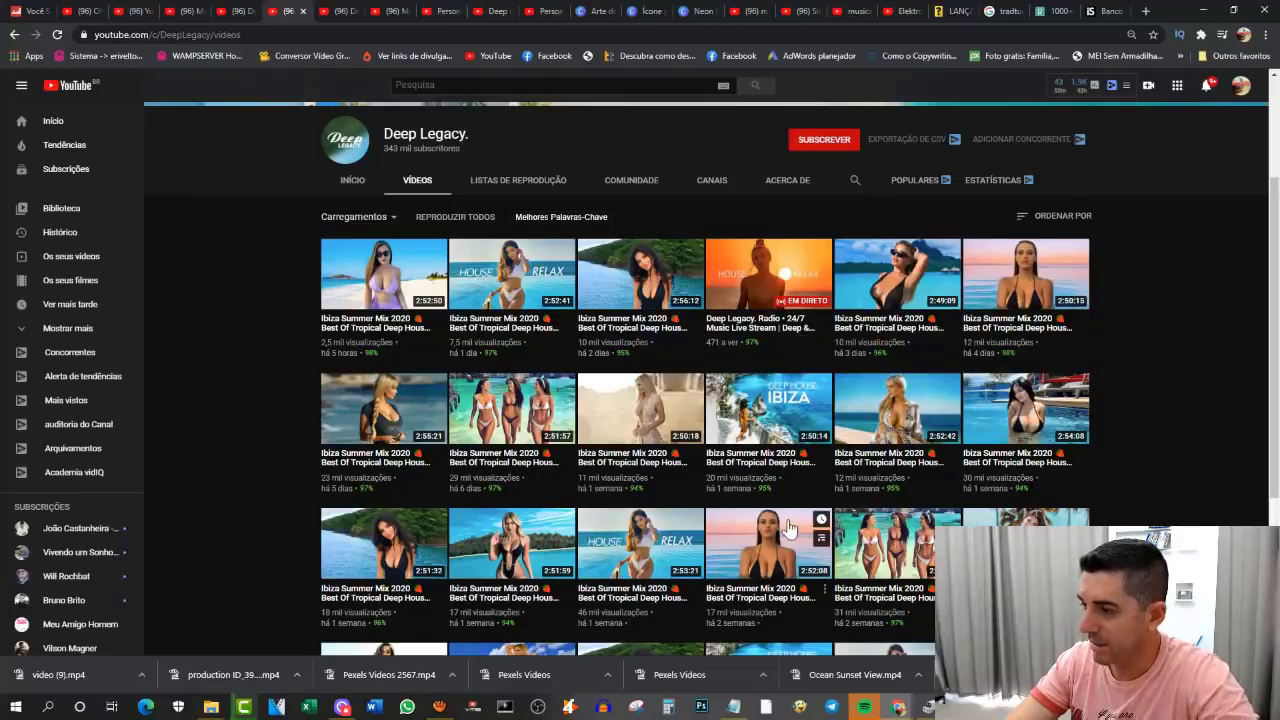
pyautogui.scroll(-2, 788, 528)
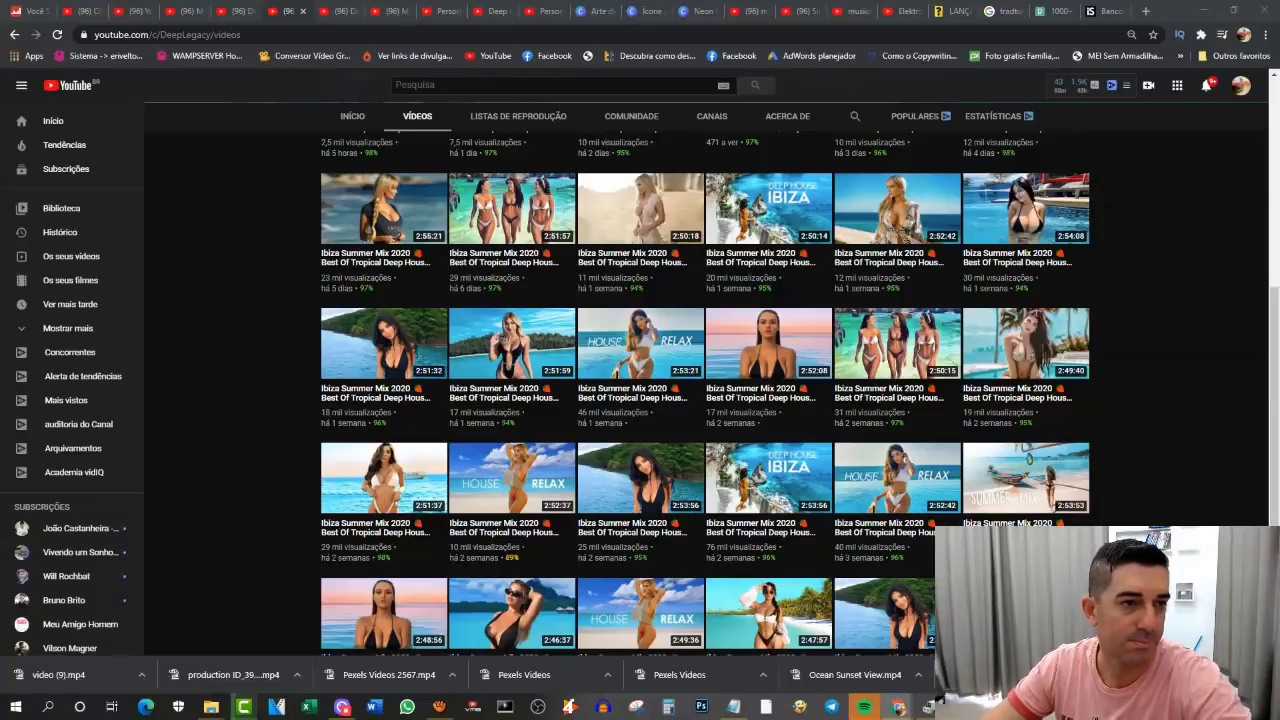
# Step: Switch to the Google Images results, find the beach photo of the woman in the yellow bikini and copy the image
pyautogui.click(815, 250)
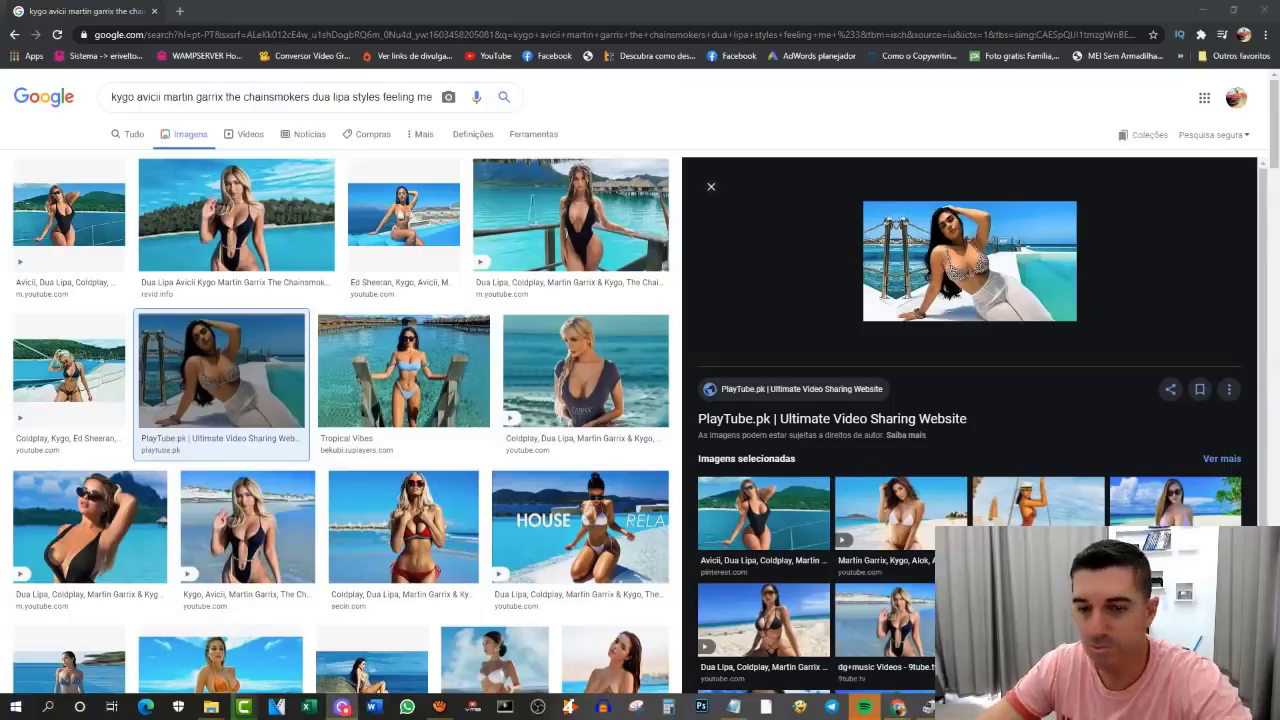
pyautogui.scroll(-10, 518, 395)
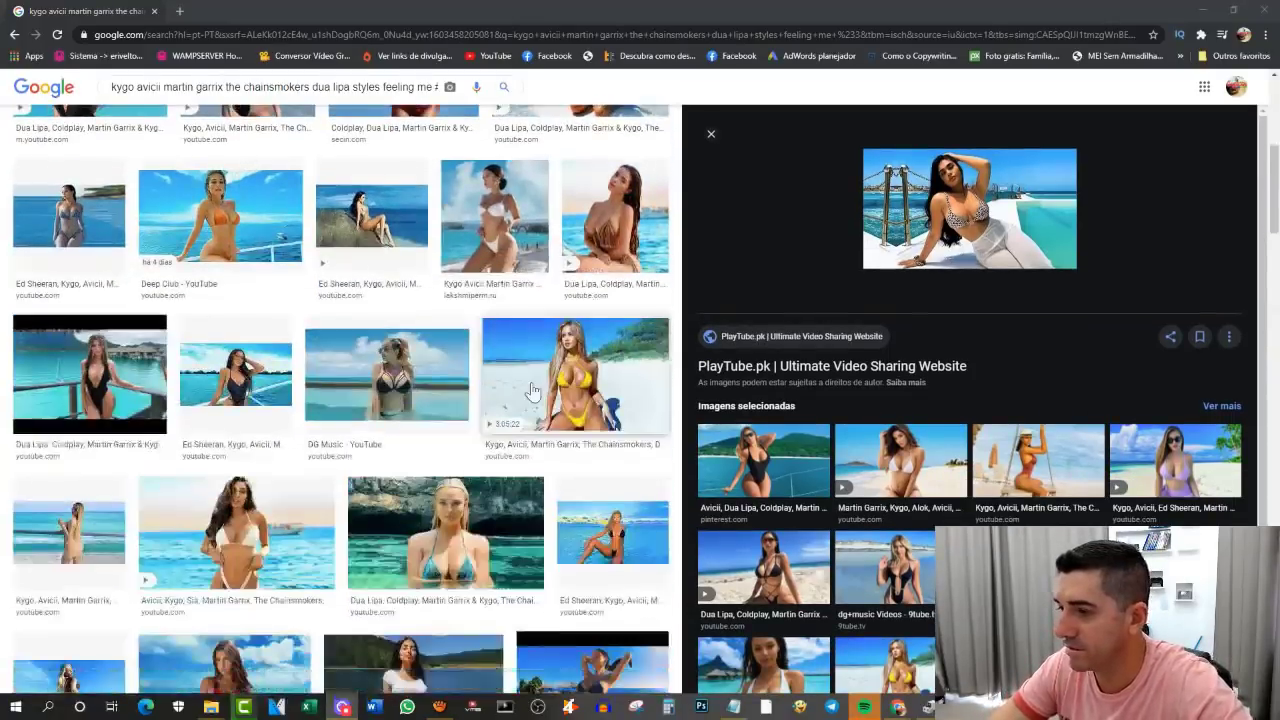
pyautogui.scroll(-4, 518, 395)
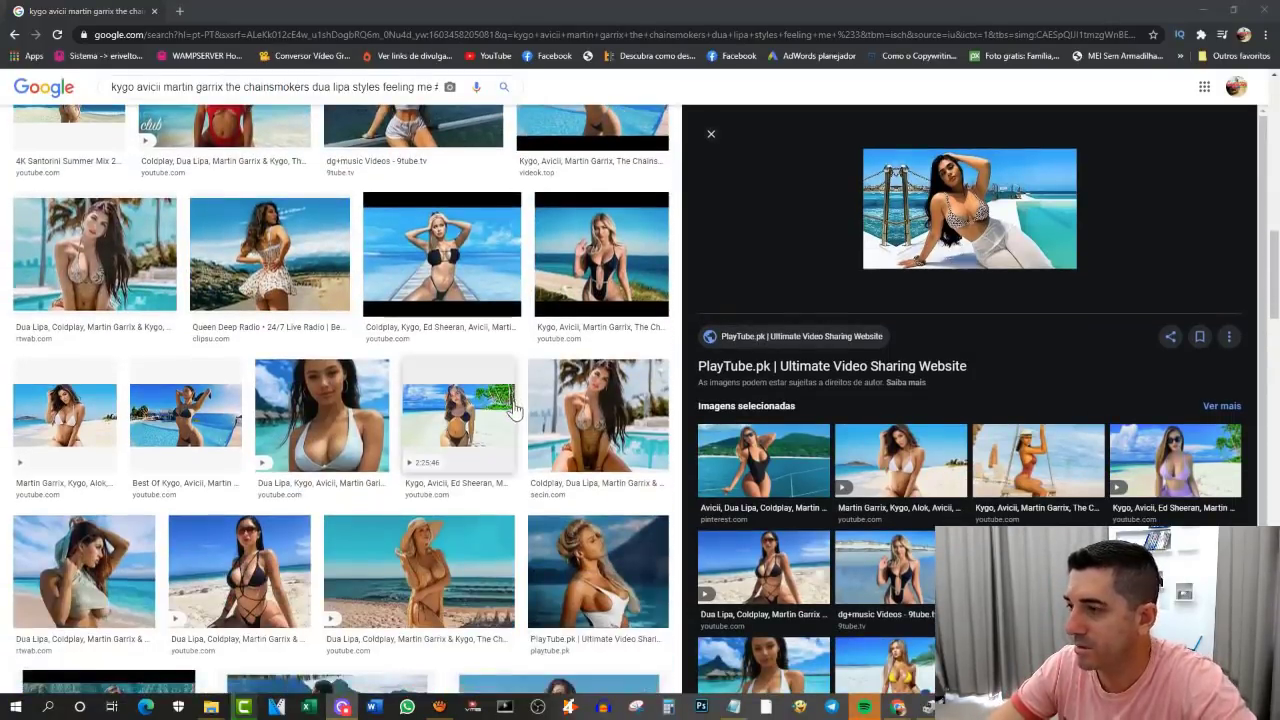
pyautogui.scroll(4, 518, 447)
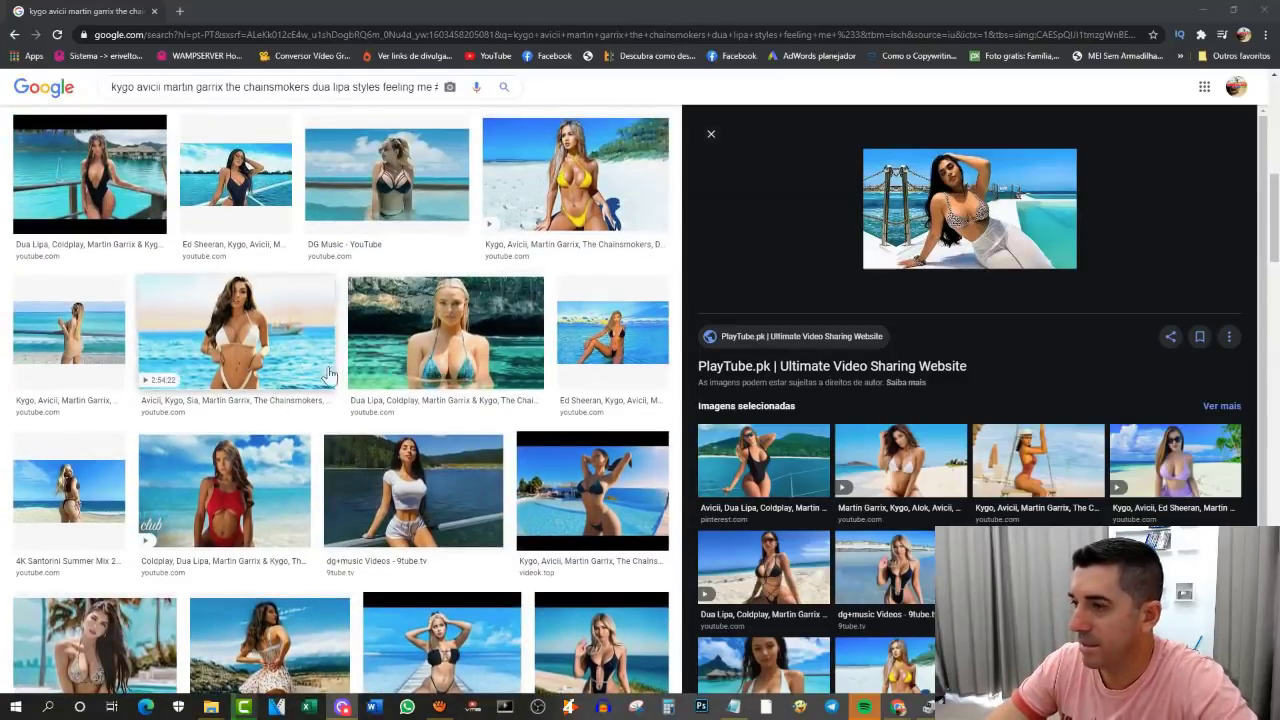
pyautogui.click(528, 205)
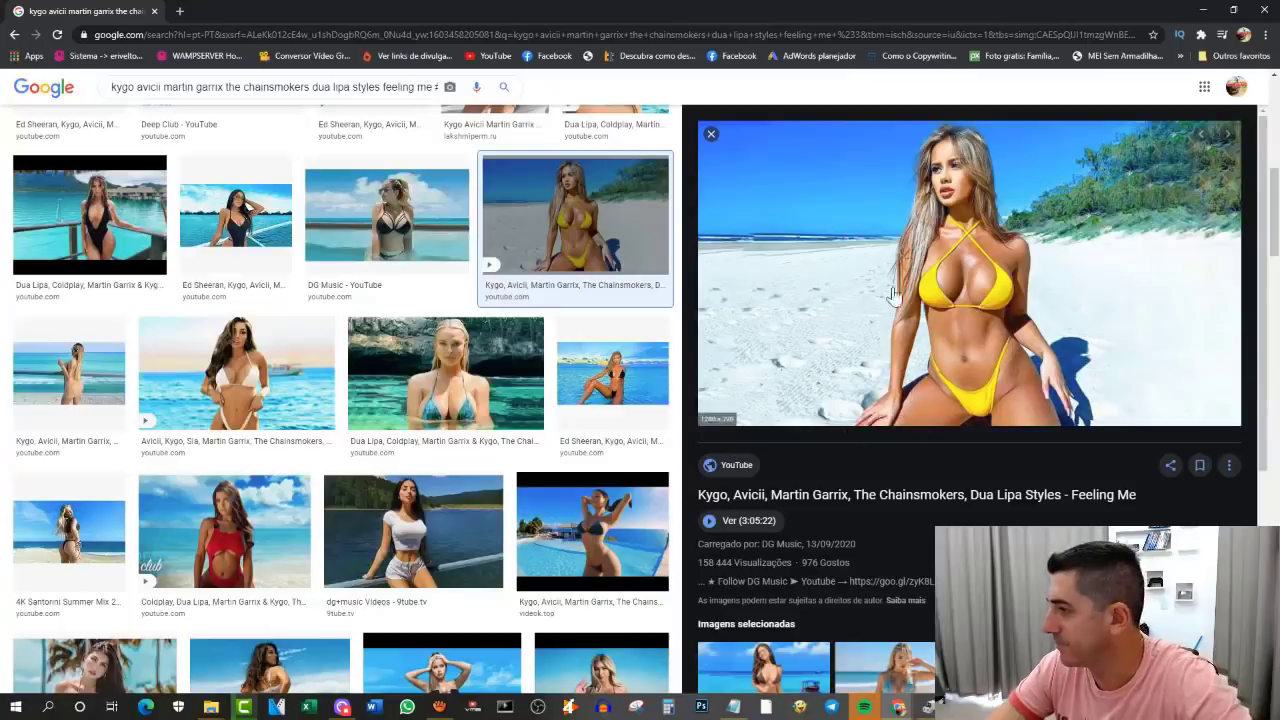
pyautogui.rightClick(808, 270)
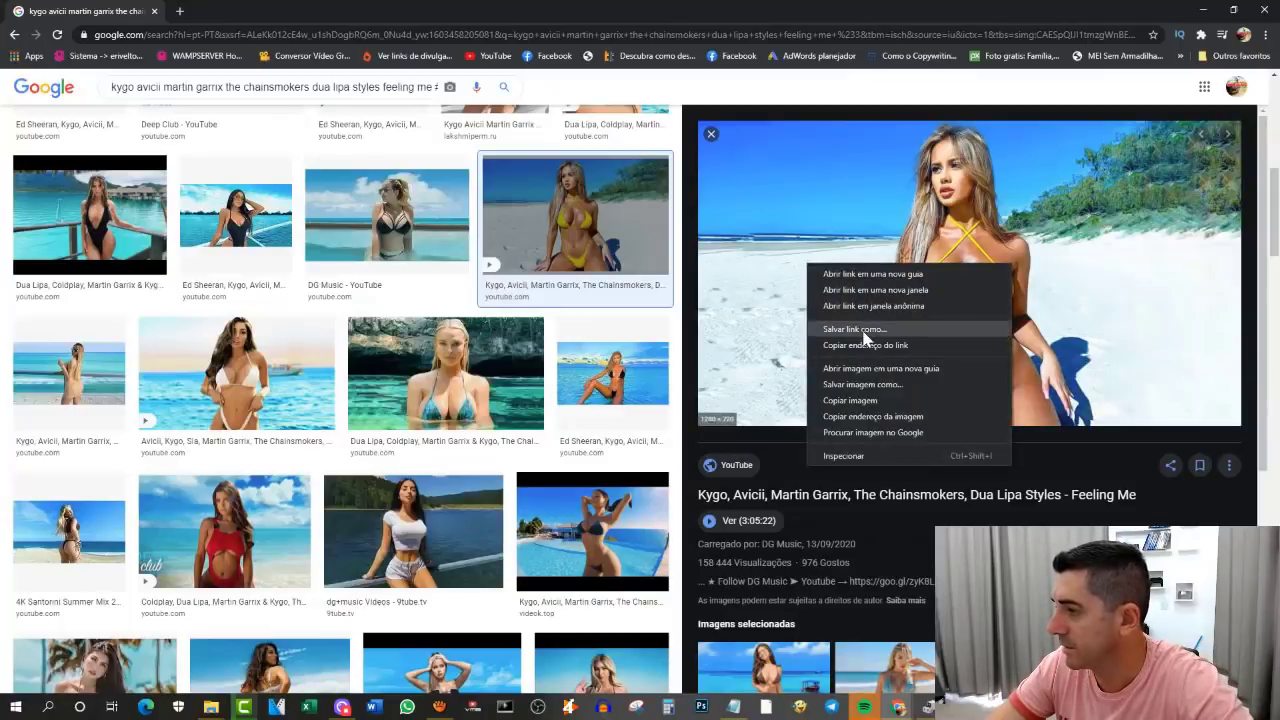
pyautogui.click(872, 405)
# Step: Open the canva.com home page in a new browser tab
pyautogui.click(179, 11)
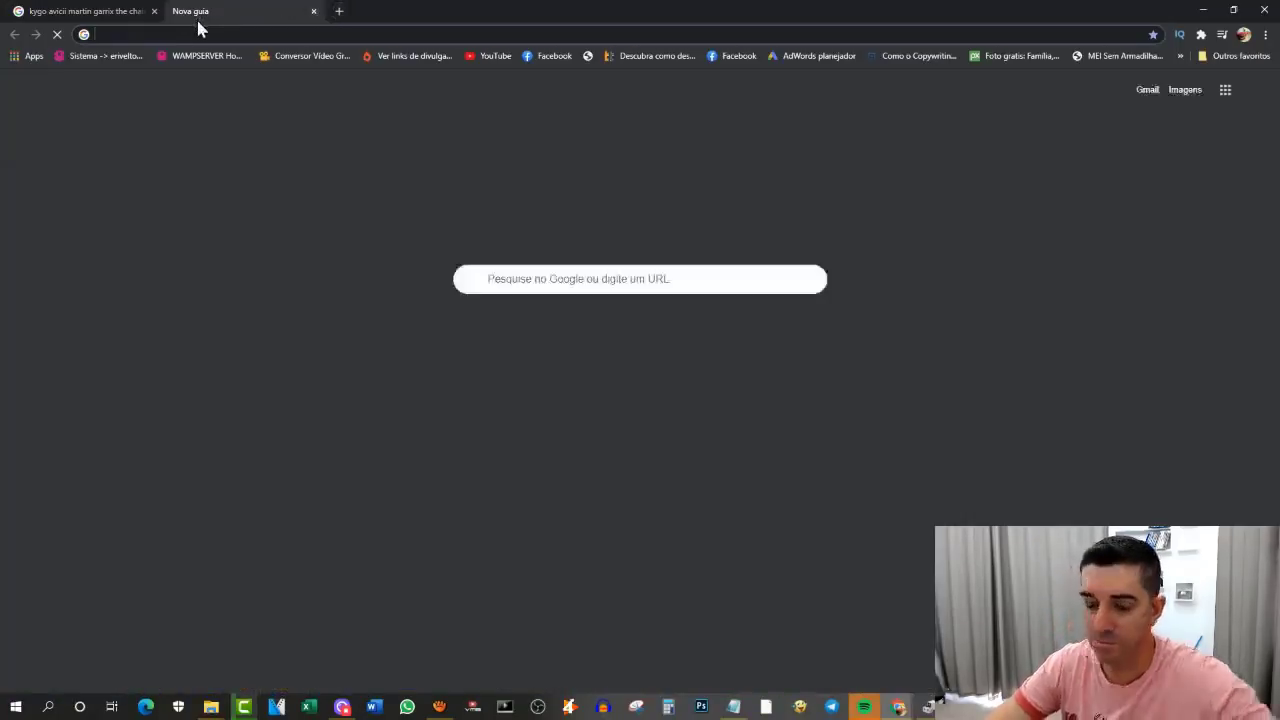
pyautogui.write('canva.cokm')
pyautogui.press('Return')
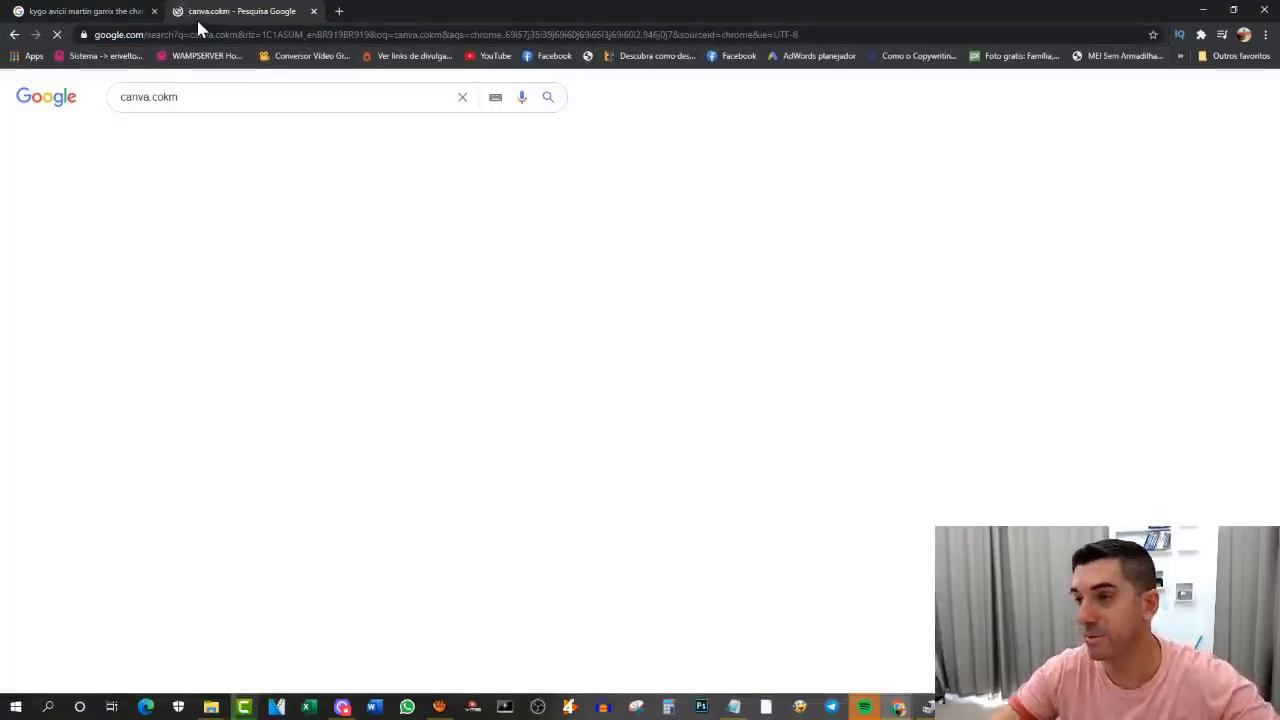
pyautogui.click(190, 34)
pyautogui.write('canva.com')
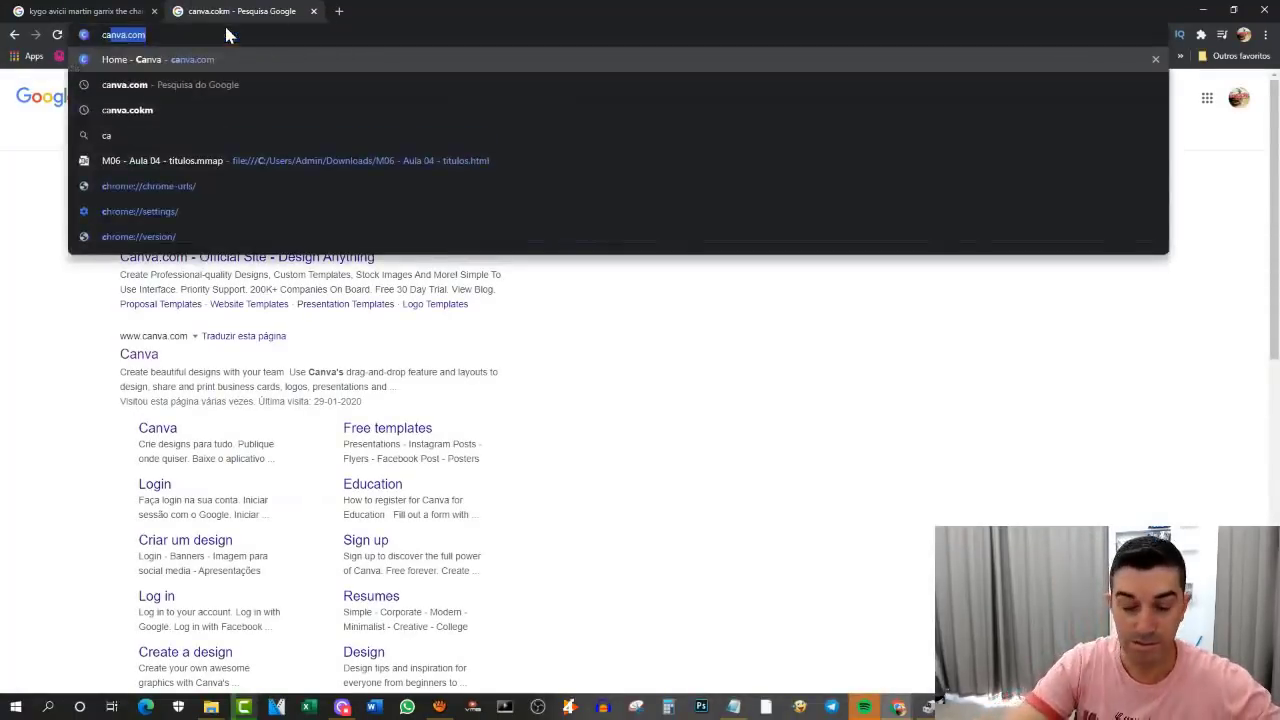
pyautogui.press('Return')
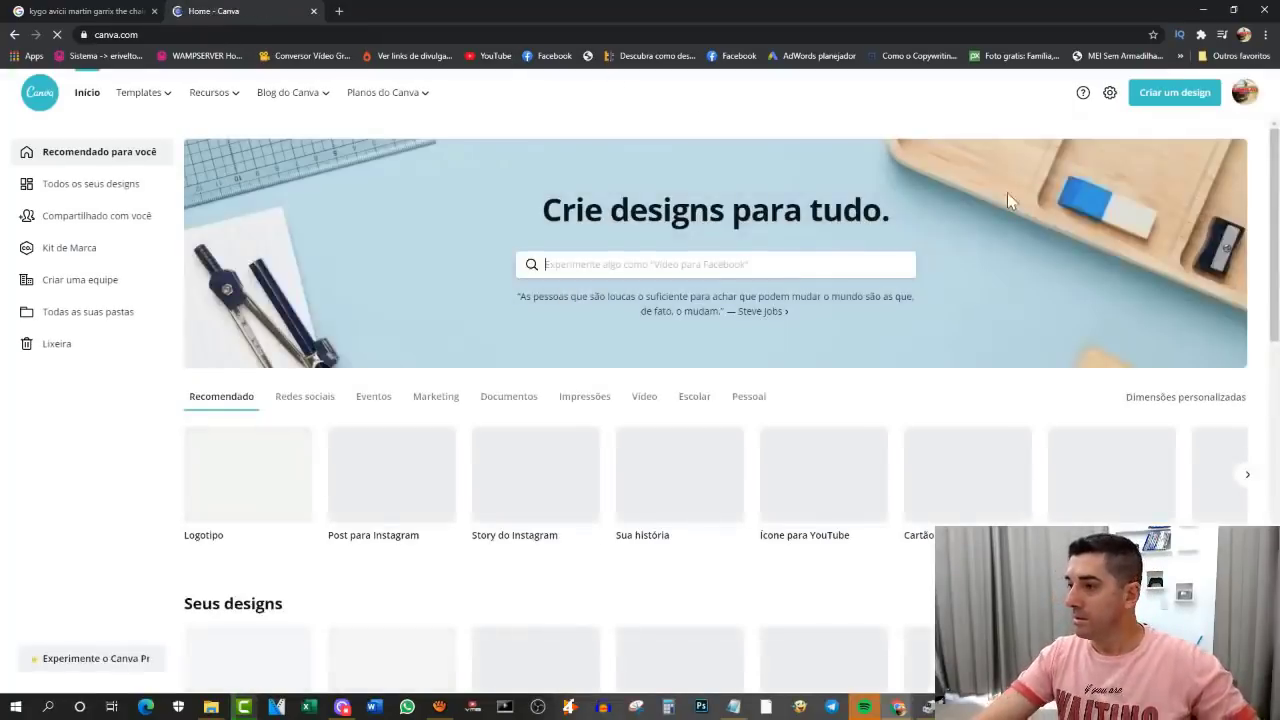
# Step: Create a new Canva design with custom dimensions of 1280 × 720 px
pyautogui.click(1192, 93)
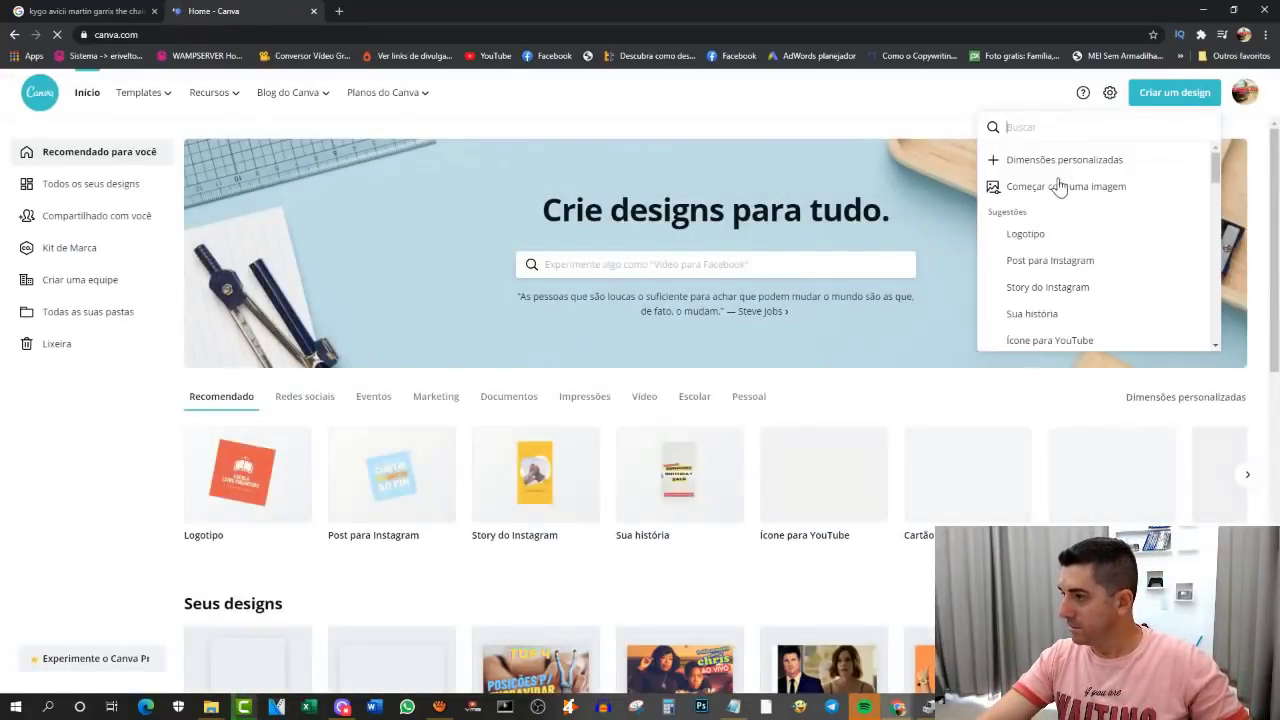
pyautogui.click(1038, 164)
pyautogui.write('1280')
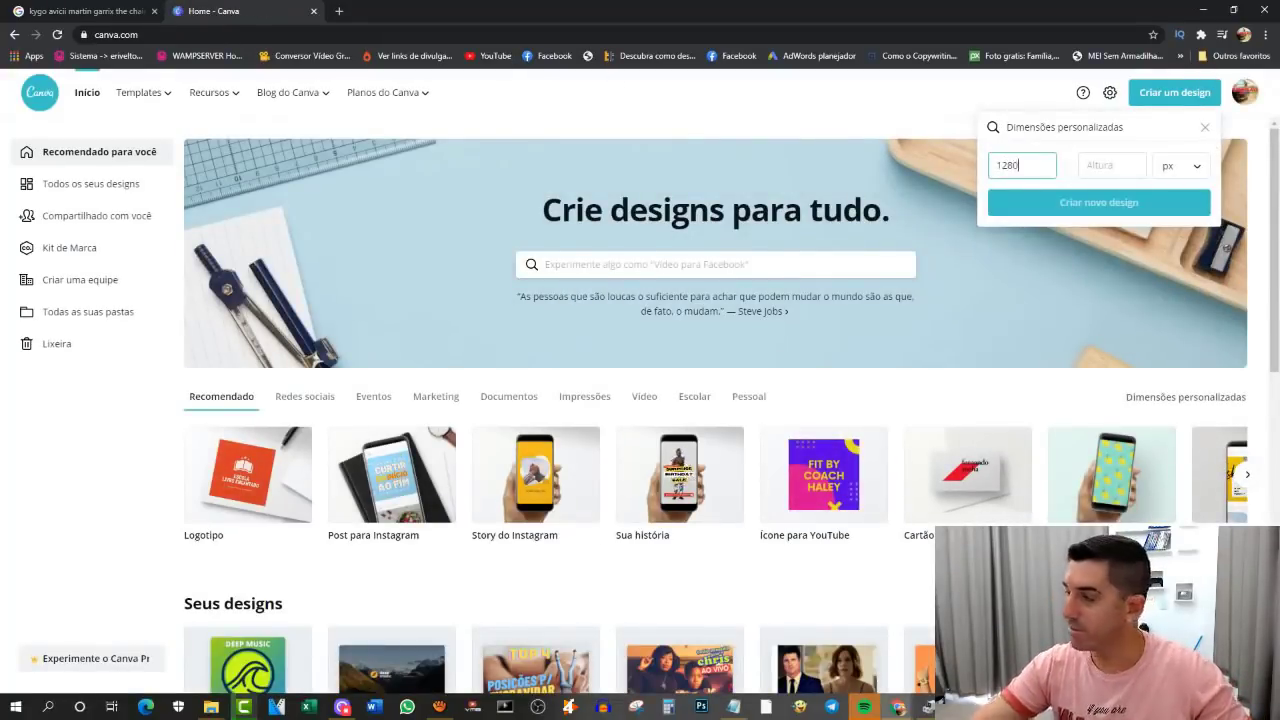
pyautogui.press('Tab')
pyautogui.write('720')
pyautogui.press('Return')
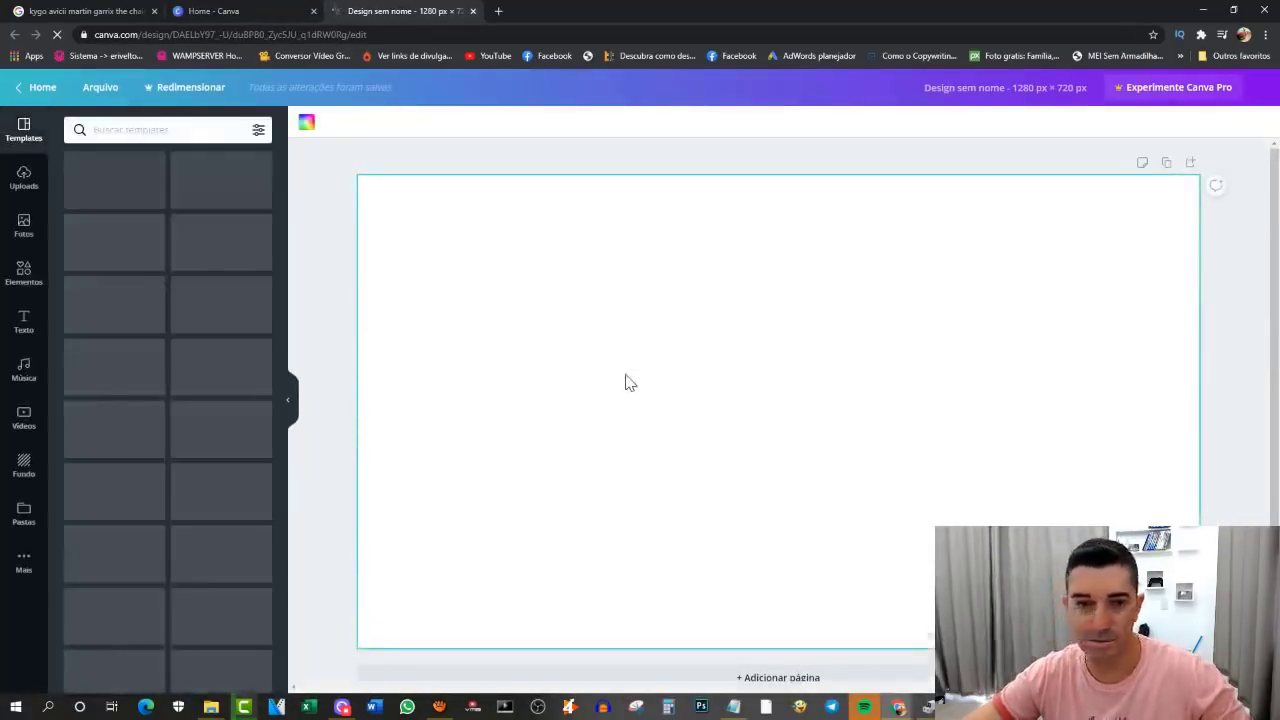
# Step: Paste the copied beach photo into the blank design and enlarge and position it to cover the whole canvas
pyautogui.hotkey('ctrl', 'v')
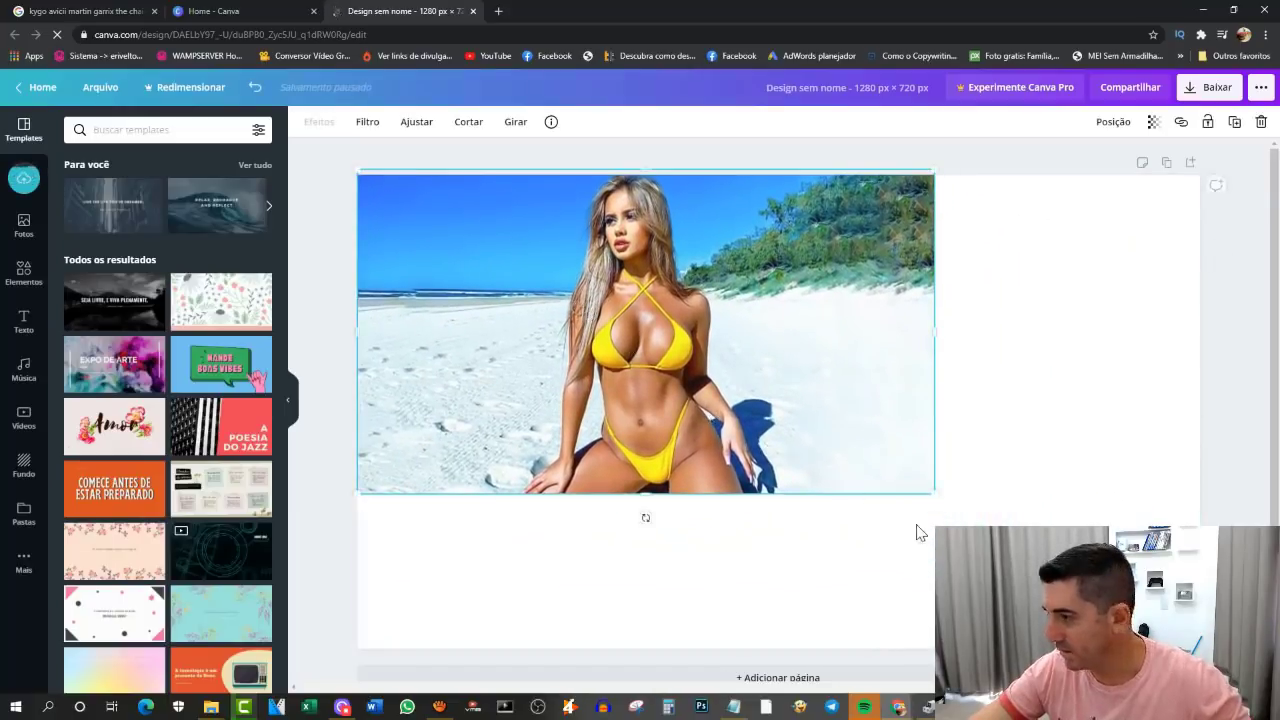
pyautogui.moveTo(929, 494); pyautogui.dragTo(1222, 655)
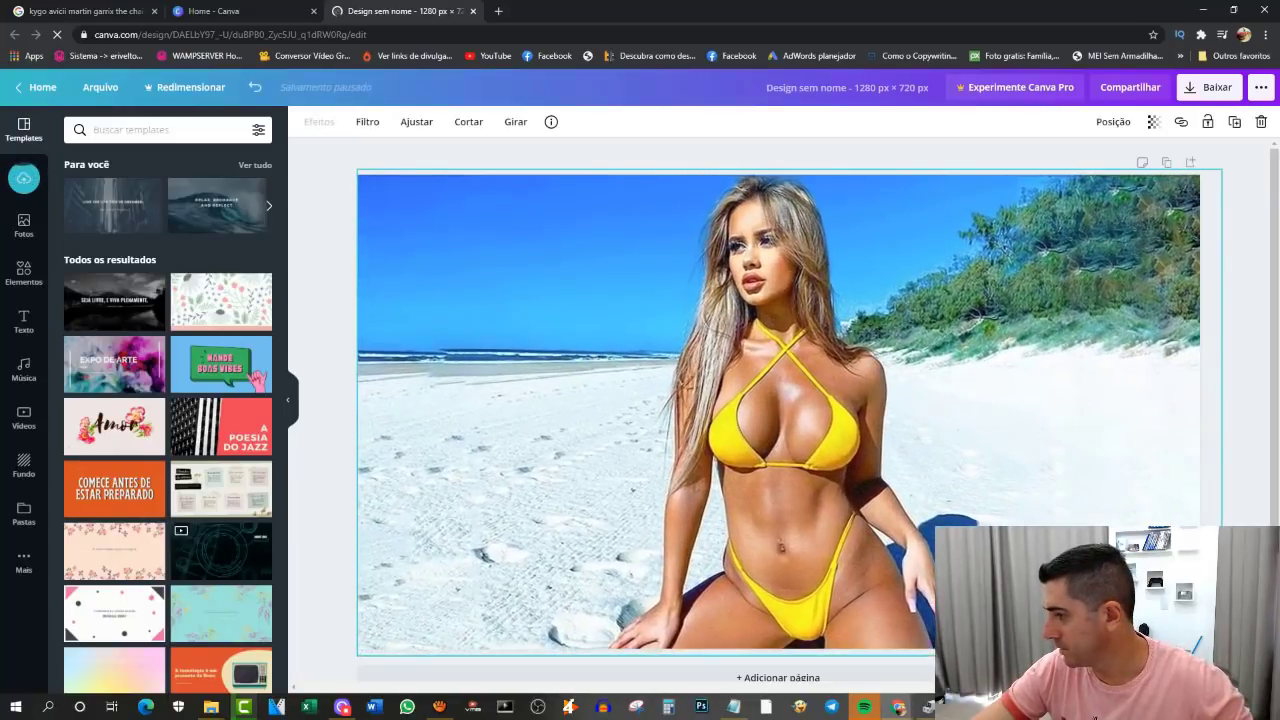
pyautogui.moveTo(672, 350); pyautogui.dragTo(665, 350)
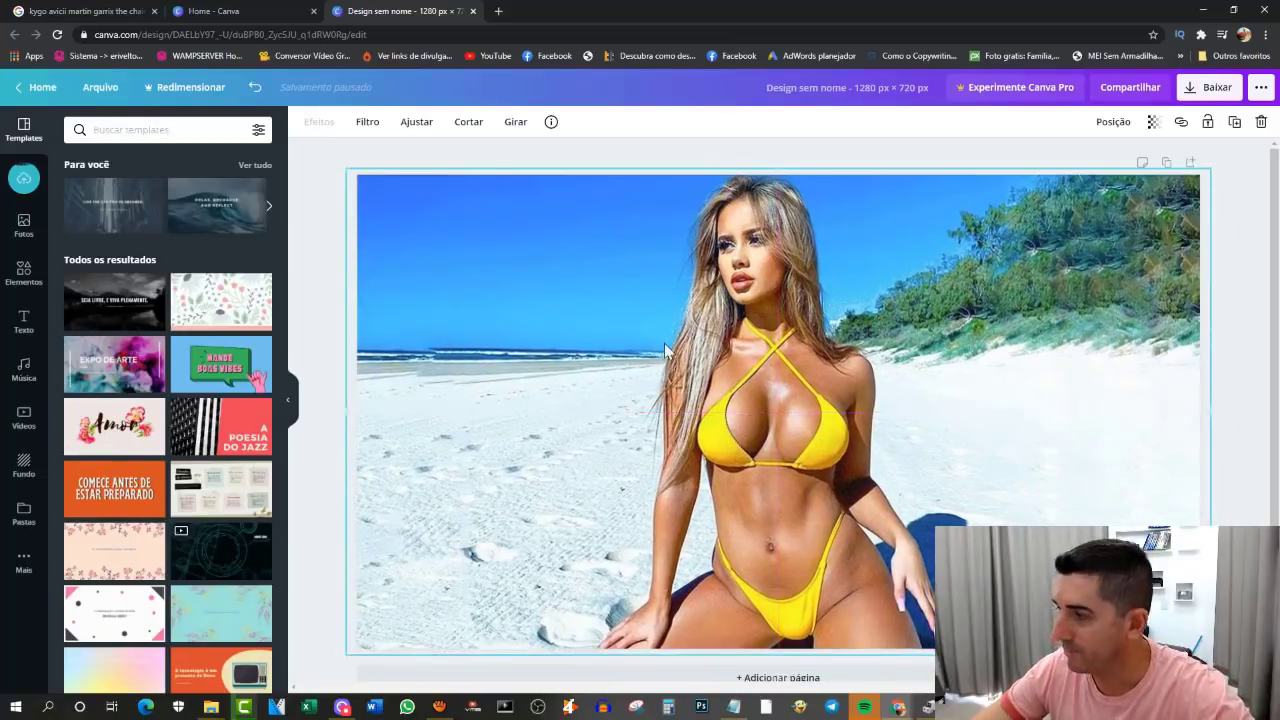
pyautogui.moveTo(346, 169); pyautogui.dragTo(301, 143)
pyautogui.moveTo(471, 253); pyautogui.dragTo(491, 268)
pyautogui.moveTo(323, 152); pyautogui.dragTo(417, 237)
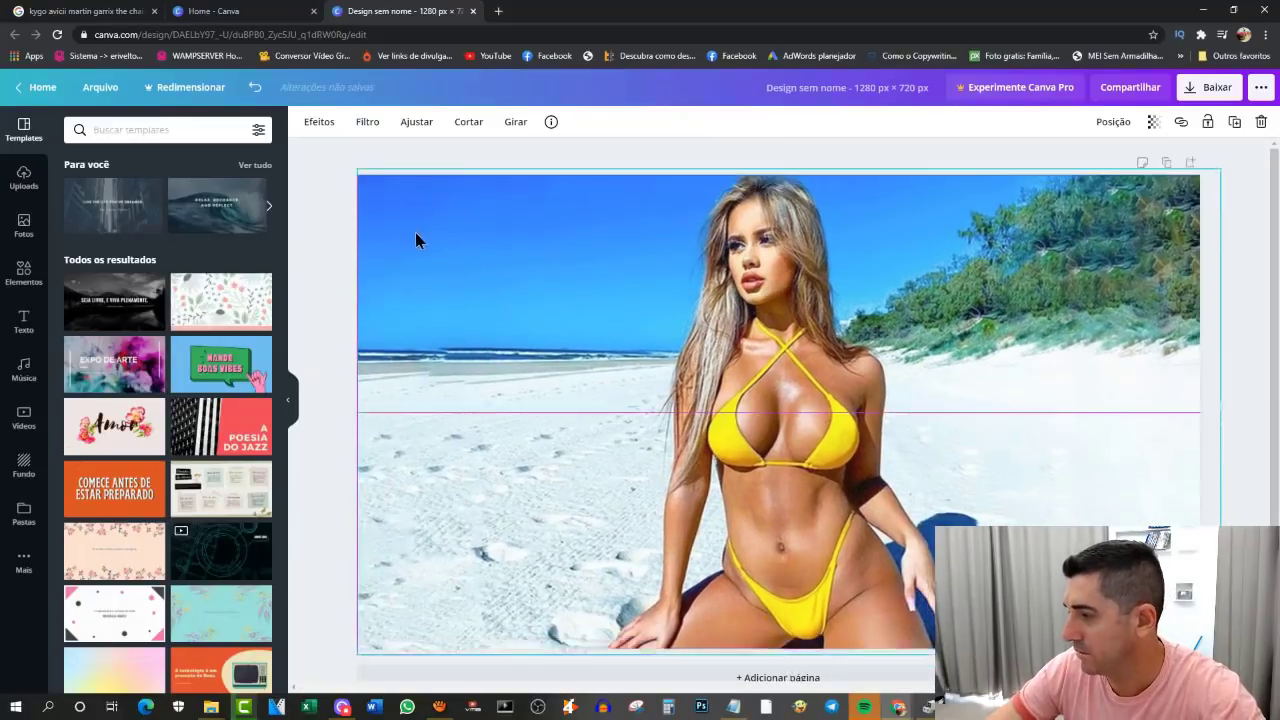
# Step: Adjust the photo's brightness to 26, contrast to -14 and X-Process to 68
pyautogui.click(376, 126)
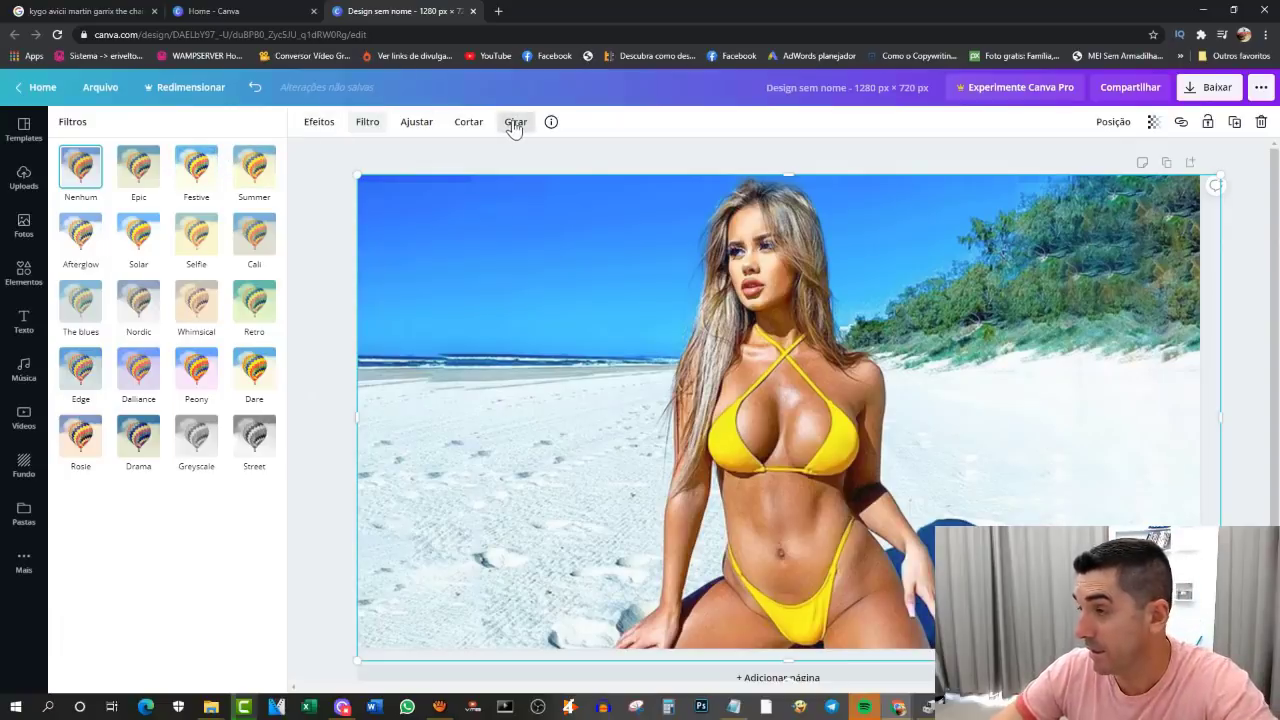
pyautogui.click(414, 126)
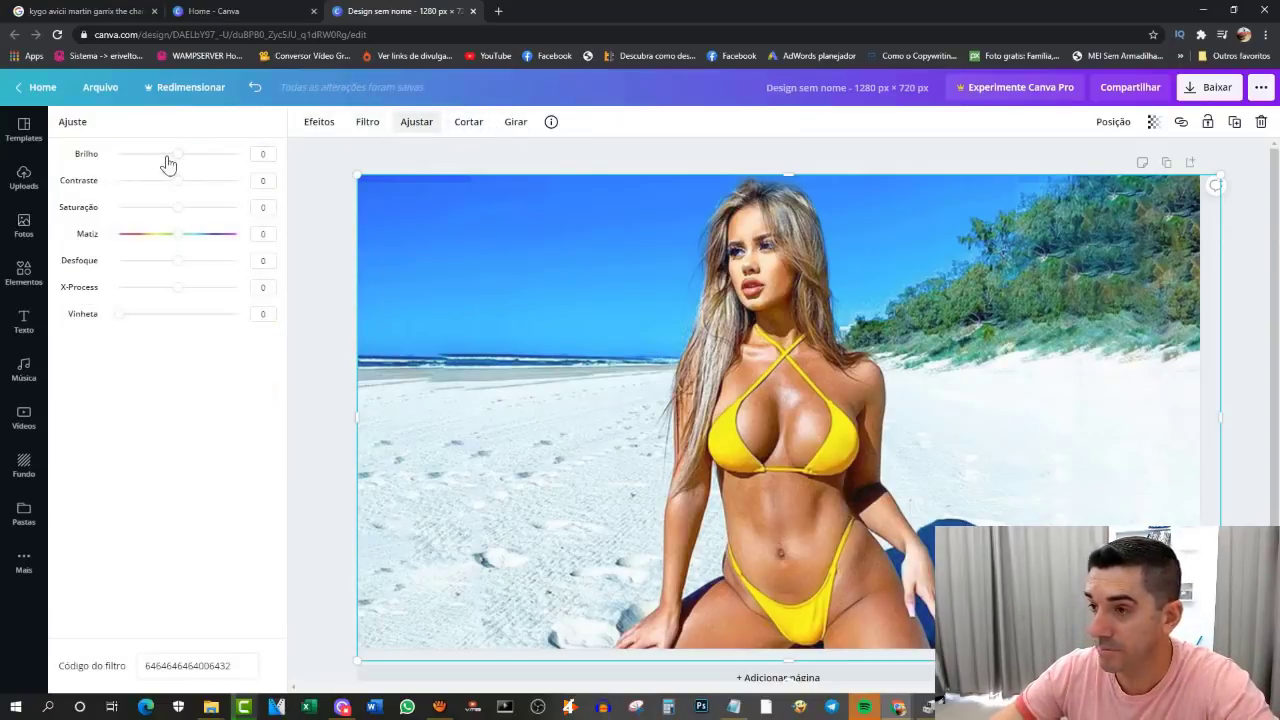
pyautogui.moveTo(180, 160); pyautogui.dragTo(170, 188)
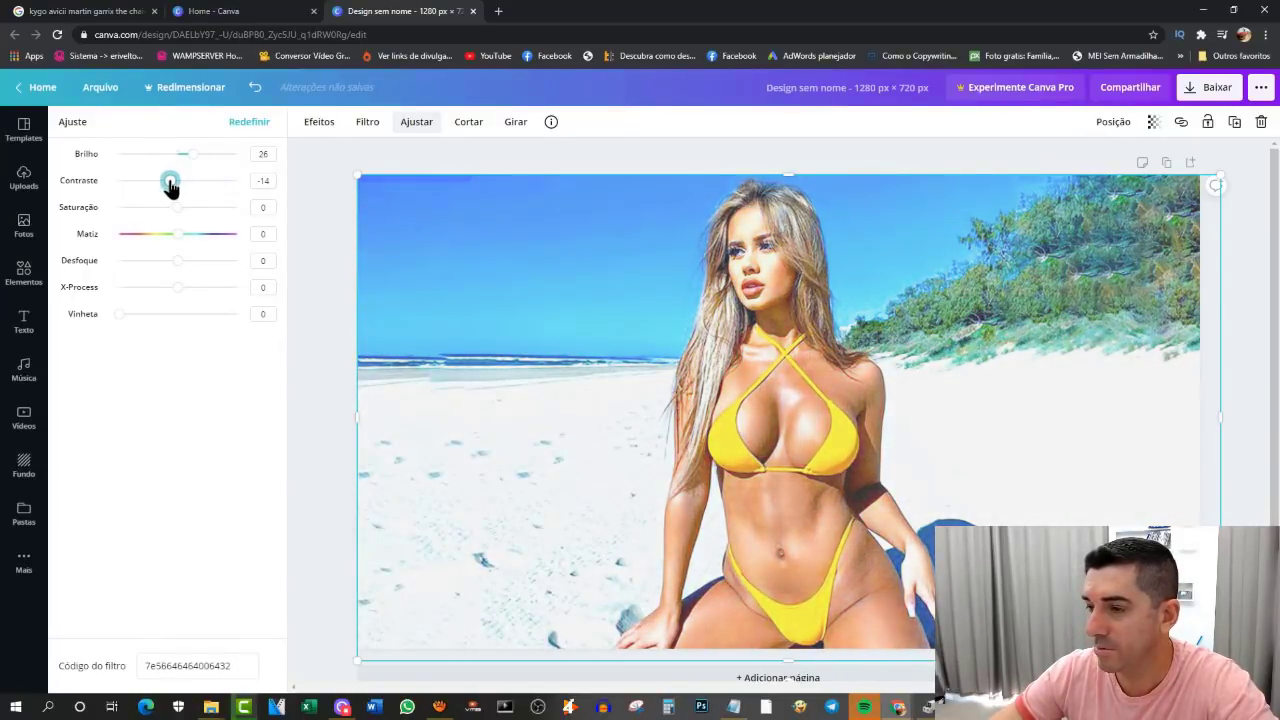
pyautogui.moveTo(178, 287); pyautogui.dragTo(218, 292)
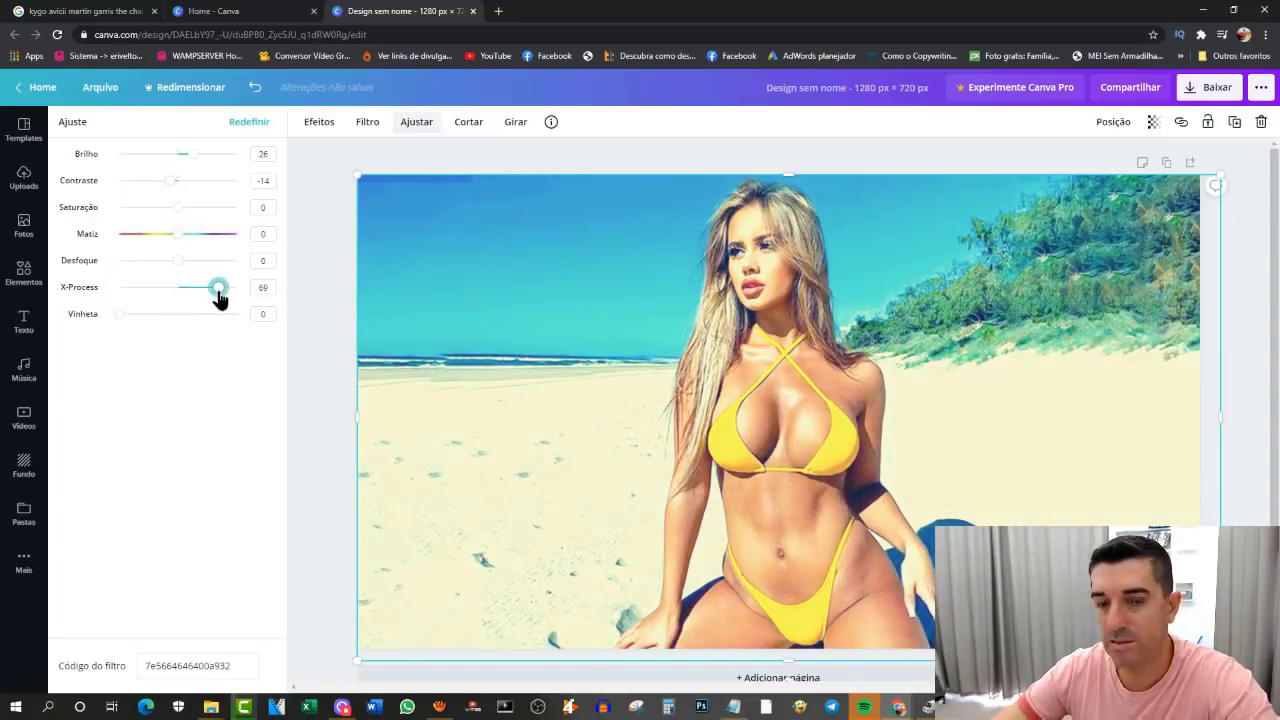
pyautogui.moveTo(218, 292); pyautogui.dragTo(218, 292)
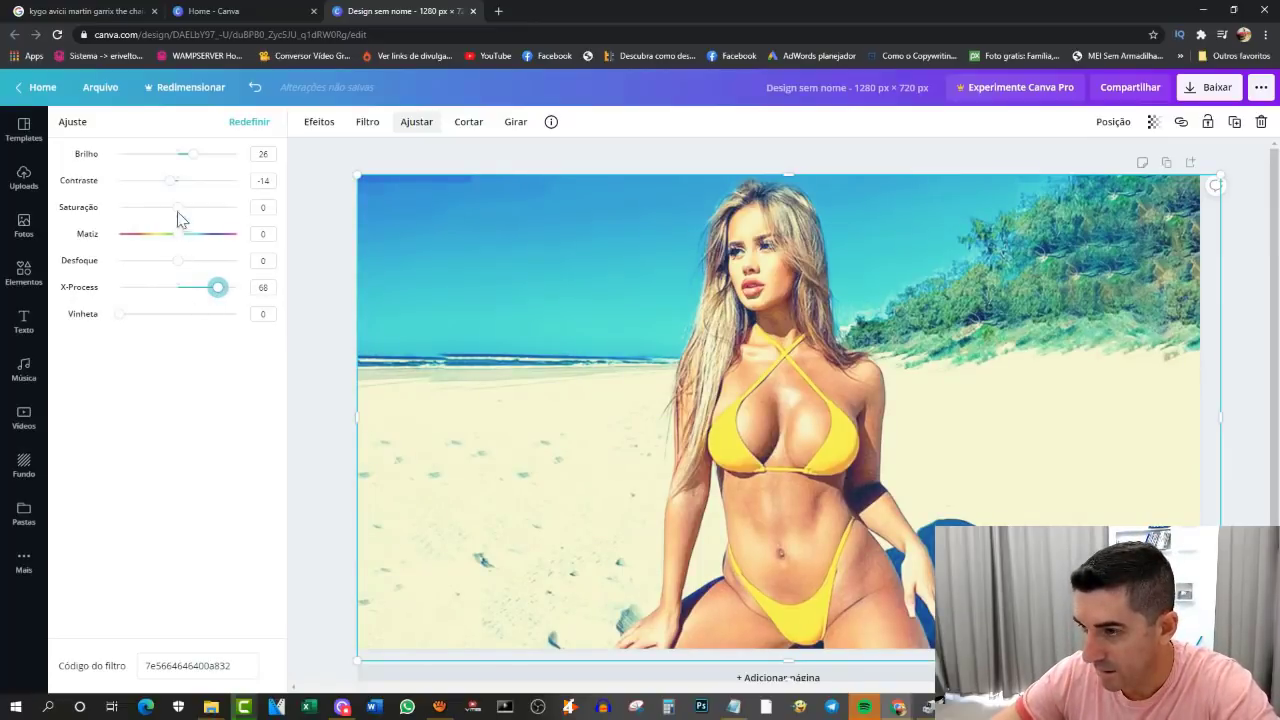
# Step: Set the photo's saturation to 30 and vignette to 100, and try a blur of 2
pyautogui.moveTo(178, 213); pyautogui.dragTo(397, 206)
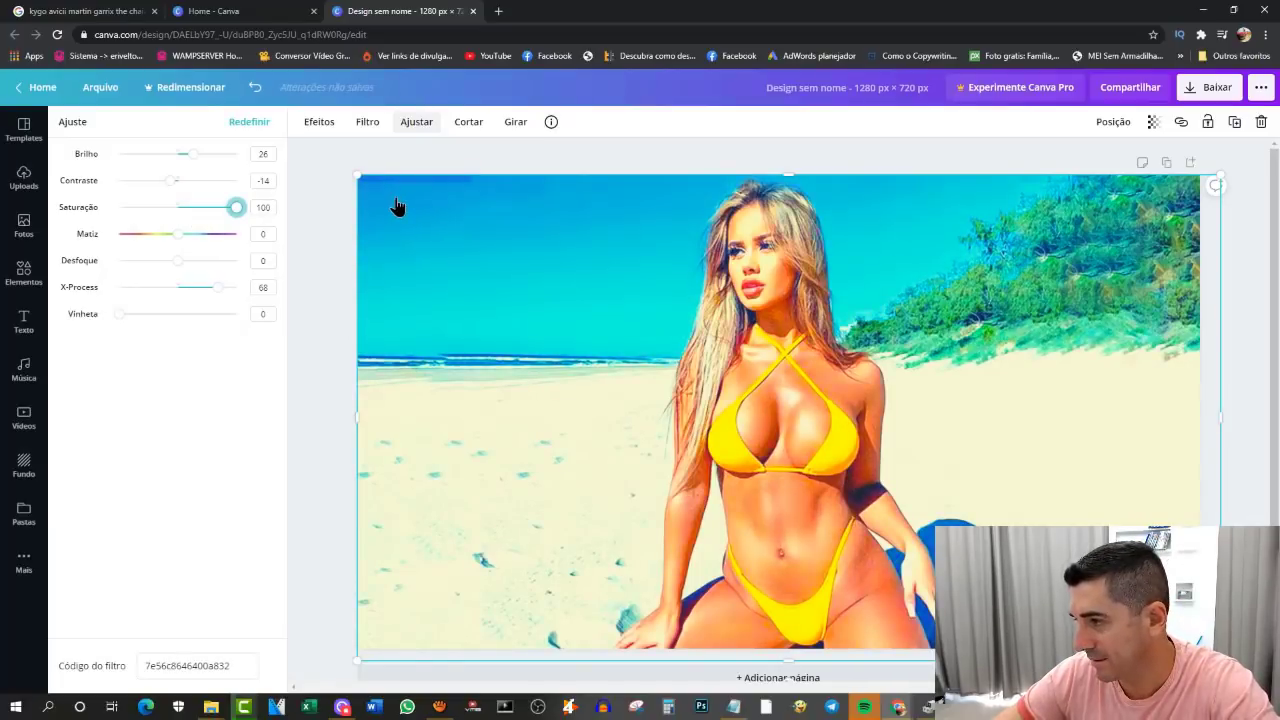
pyautogui.moveTo(285, 220); pyautogui.dragTo(197, 220)
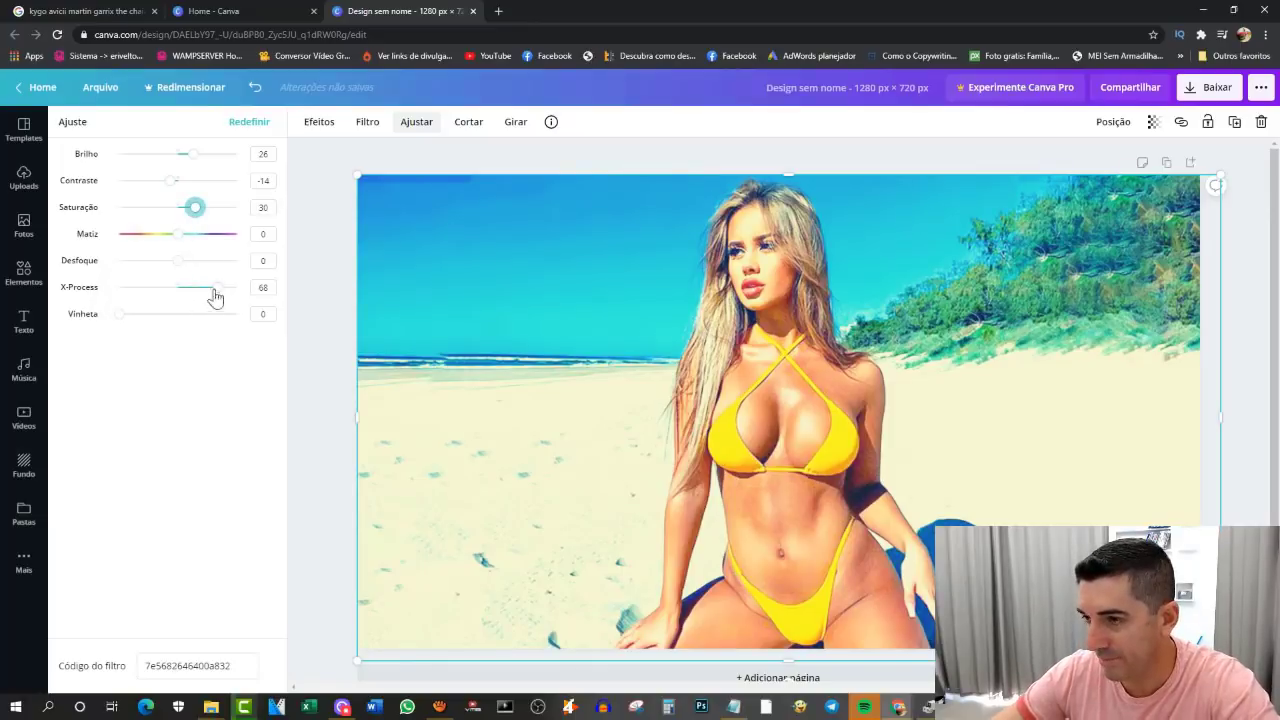
pyautogui.moveTo(125, 320); pyautogui.dragTo(233, 318)
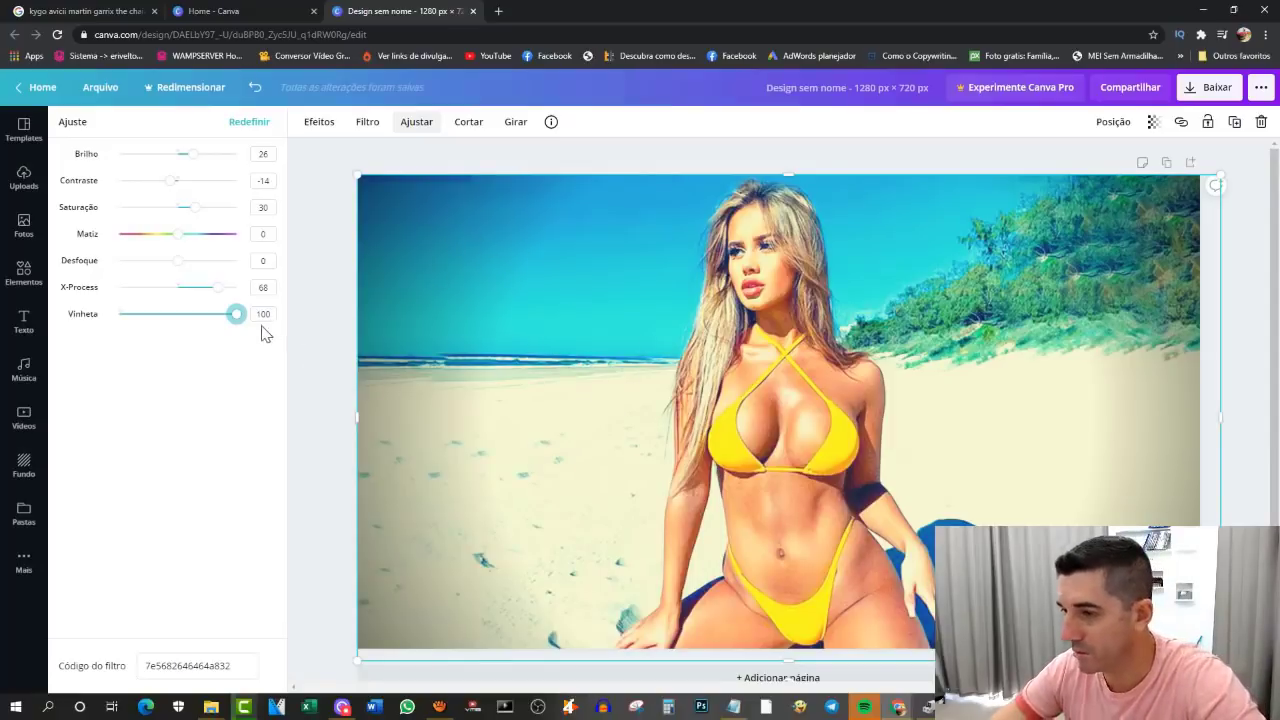
pyautogui.moveTo(178, 261)
pyautogui.mouseDown()
pyautogui.moveTo(194, 266)
pyautogui.moveTo(180, 268)
pyautogui.mouseUp()
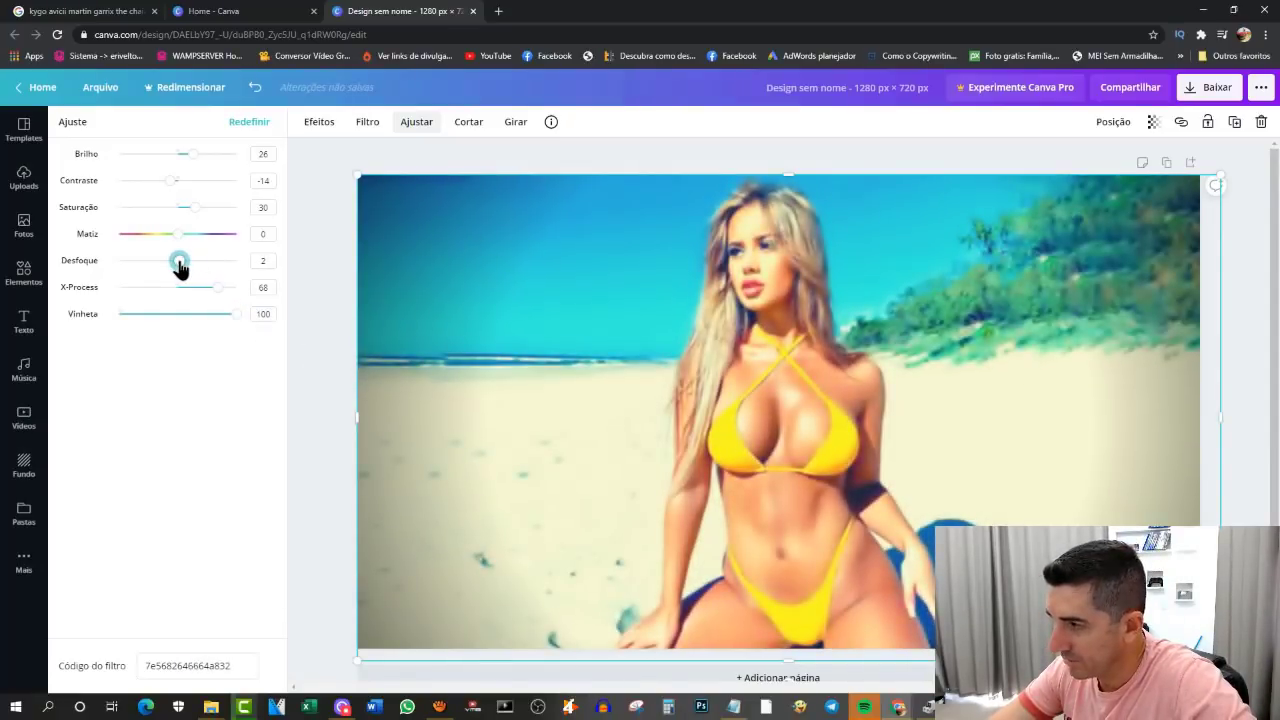
# Step: Try the Rosie, Dalliance, Whimsical, Retro, Selfie and Solar filters on the photo and reset it to no filter
pyautogui.click(362, 128)
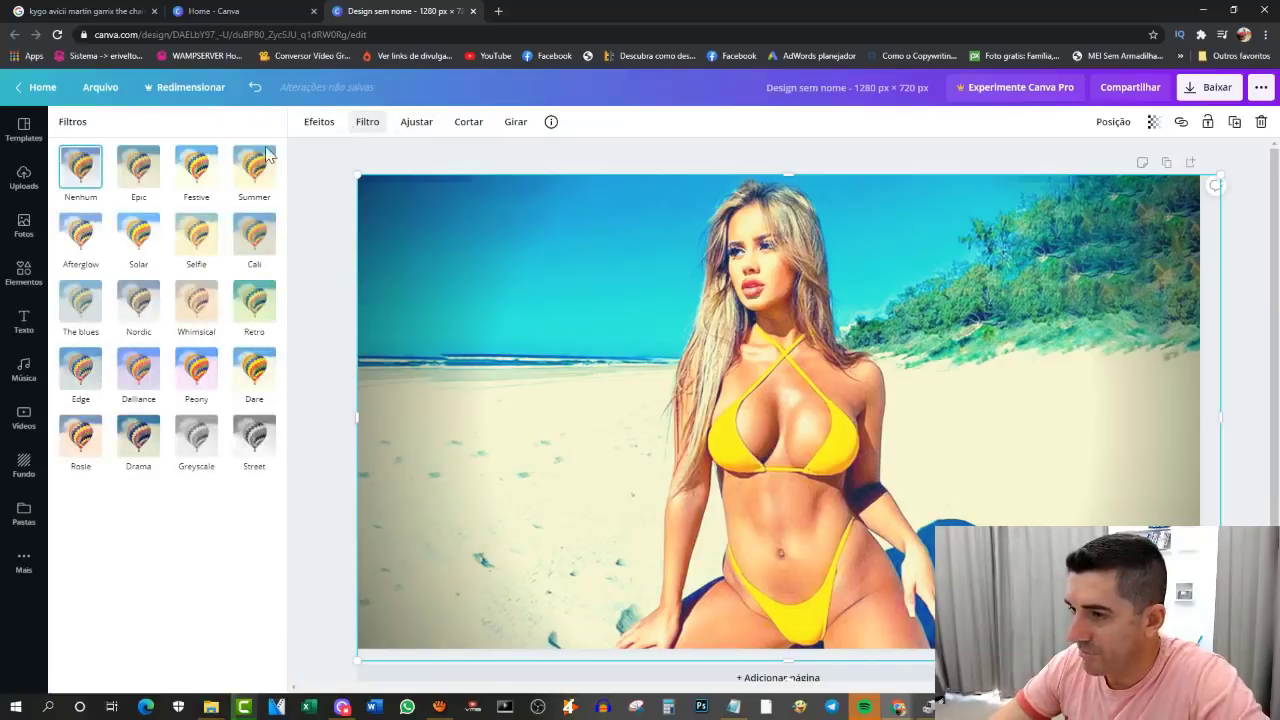
pyautogui.click(88, 438)
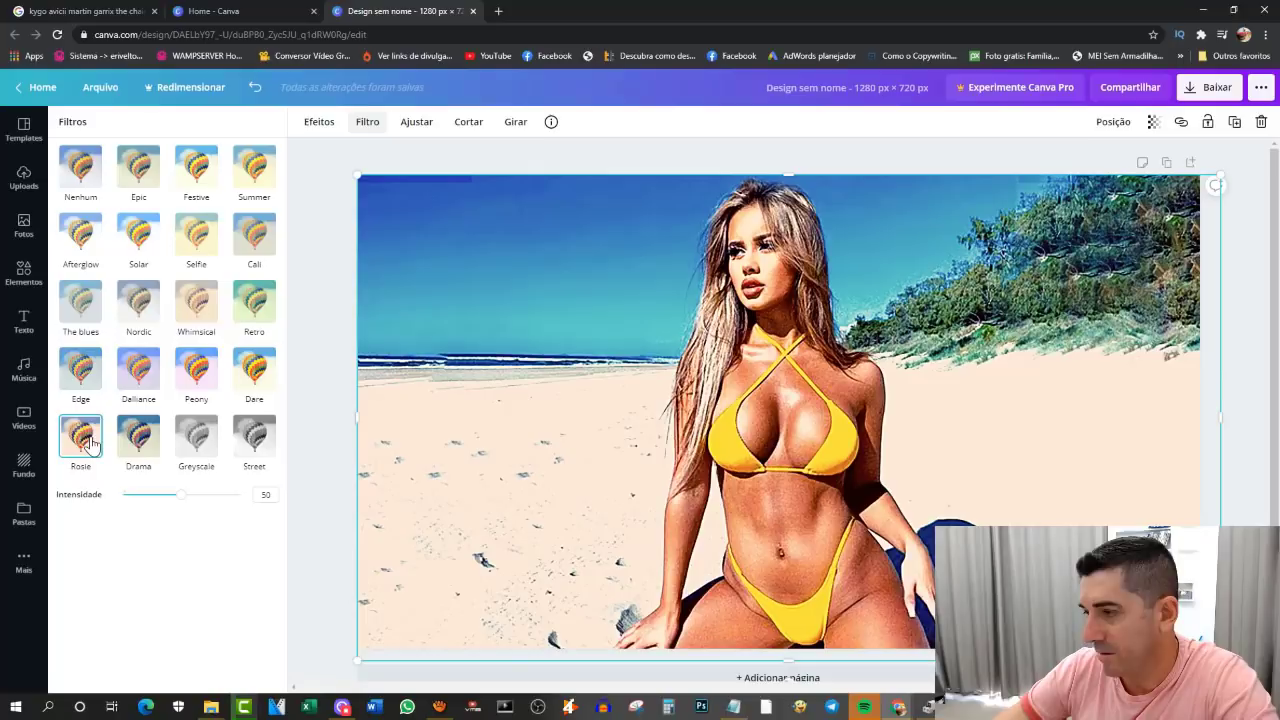
pyautogui.click(140, 376)
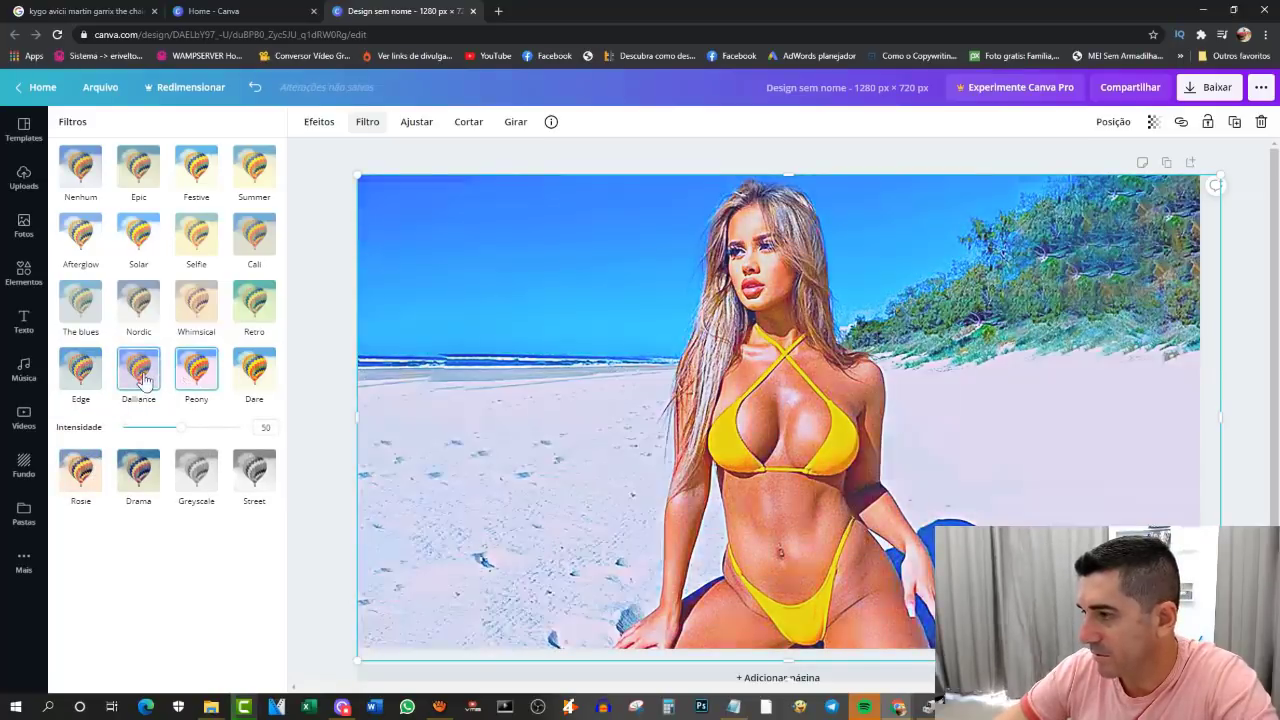
pyautogui.click(198, 308)
pyautogui.click(252, 316)
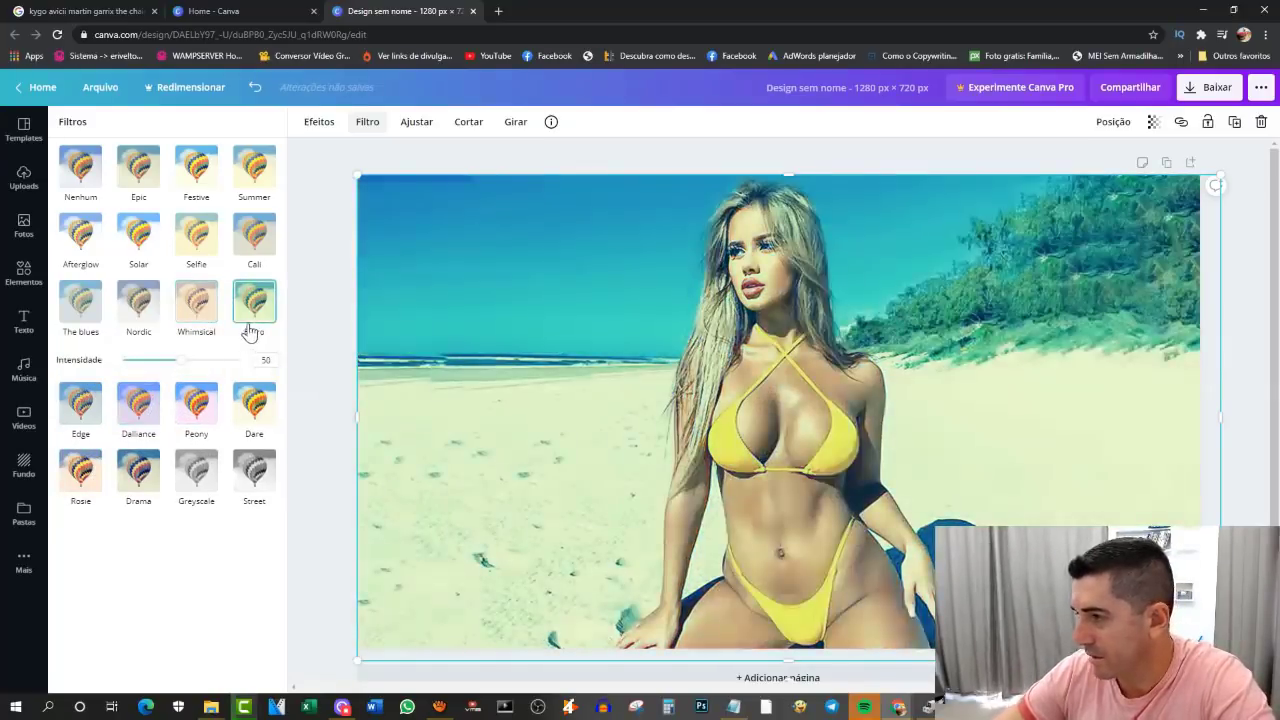
pyautogui.click(188, 312)
pyautogui.click(190, 255)
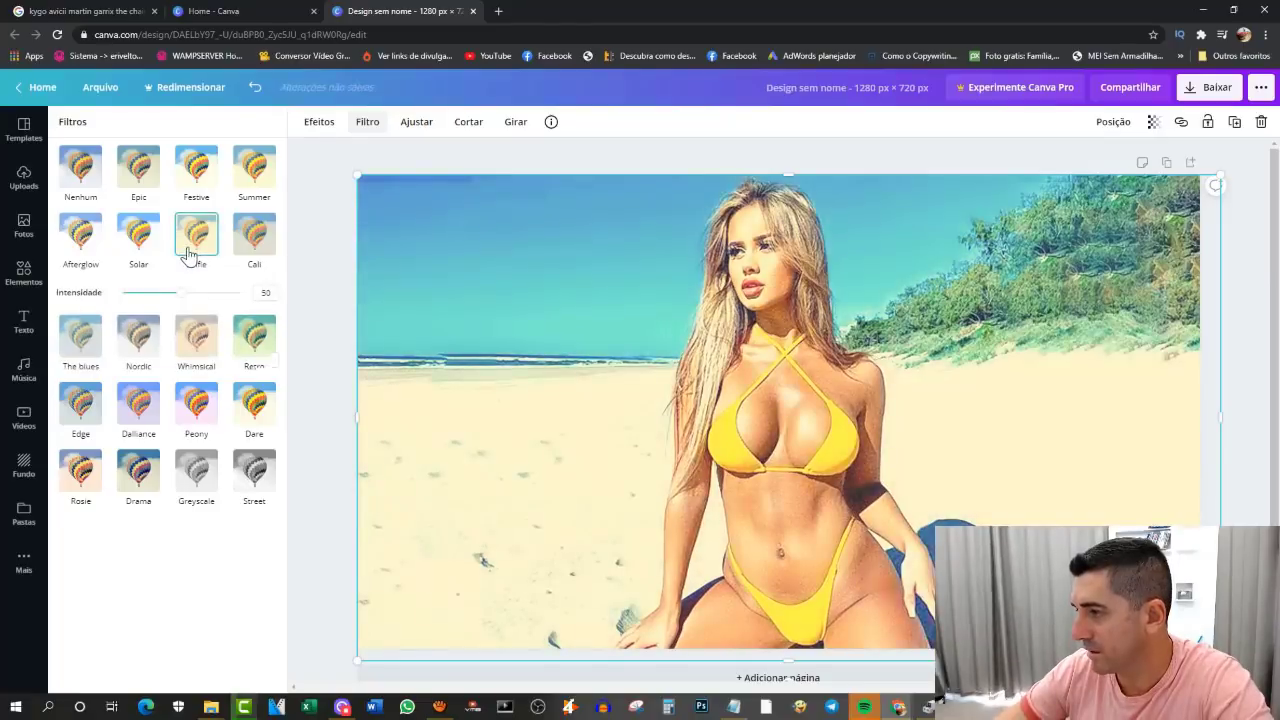
pyautogui.click(118, 248)
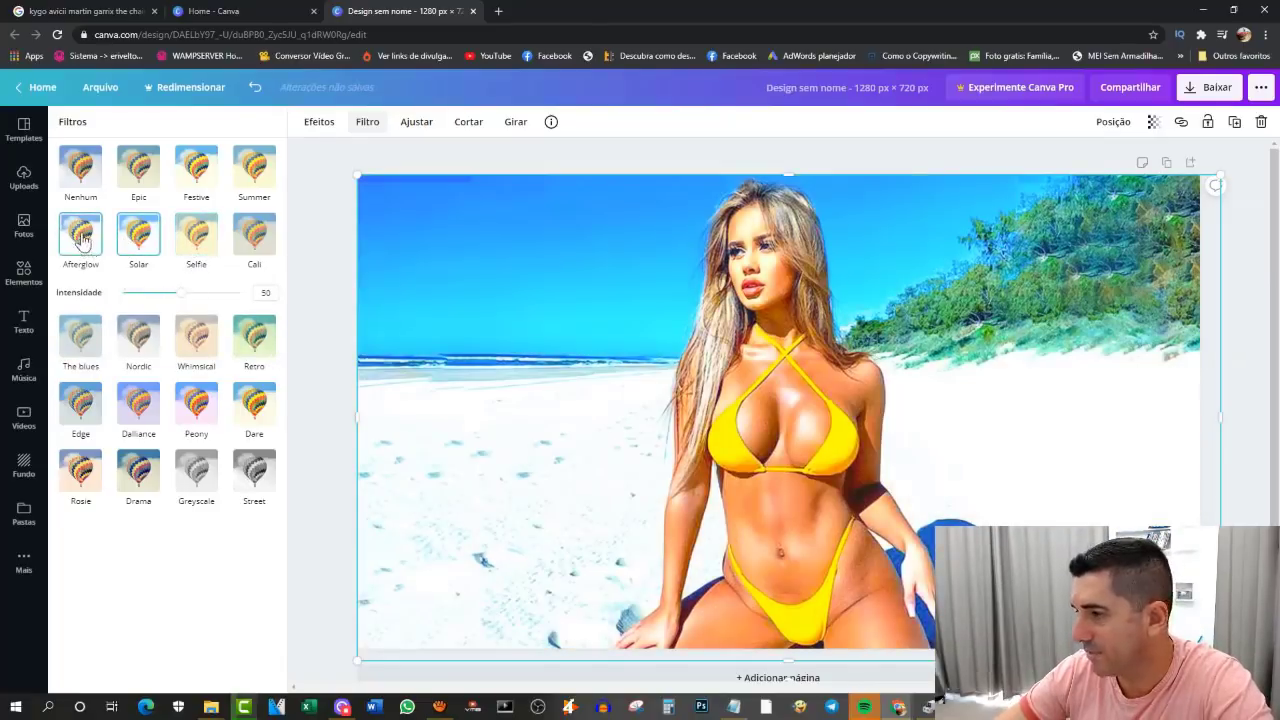
pyautogui.click(81, 175)
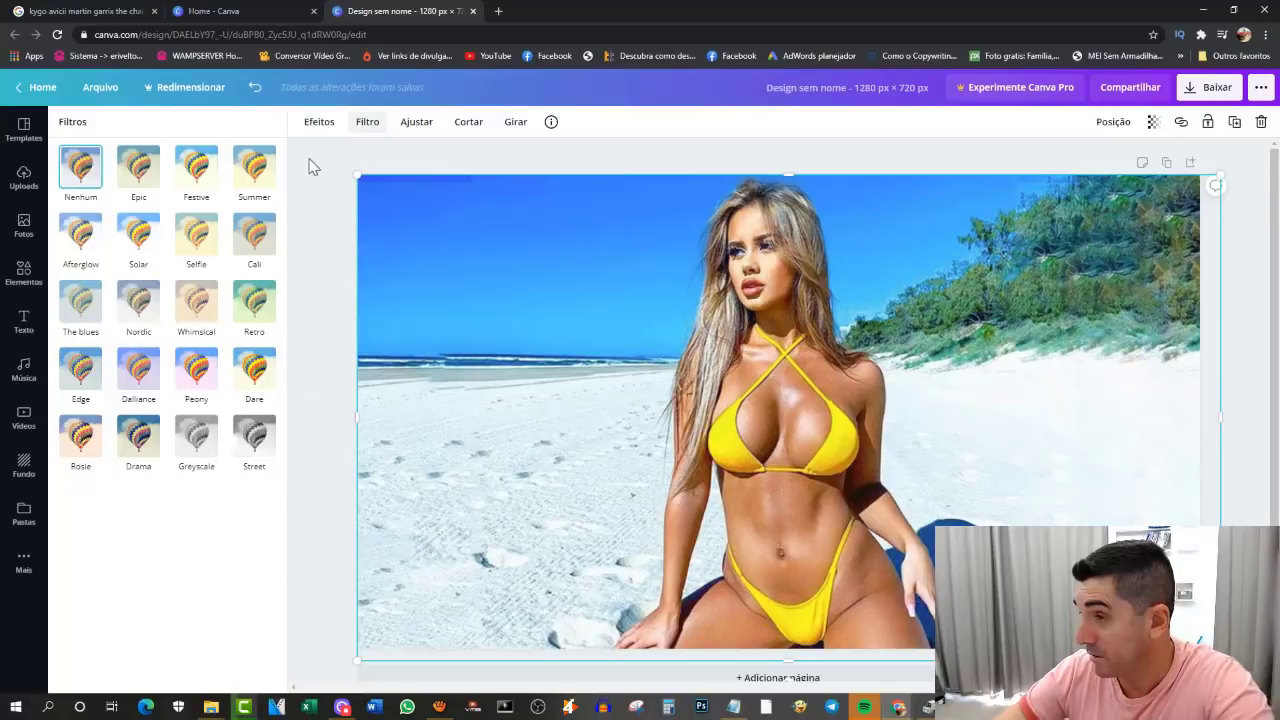
# Step: Adjust the photo's brightness to 11, contrast to 23, saturation to 23, X-Process to 39 and vignette to 100
pyautogui.click(420, 125)
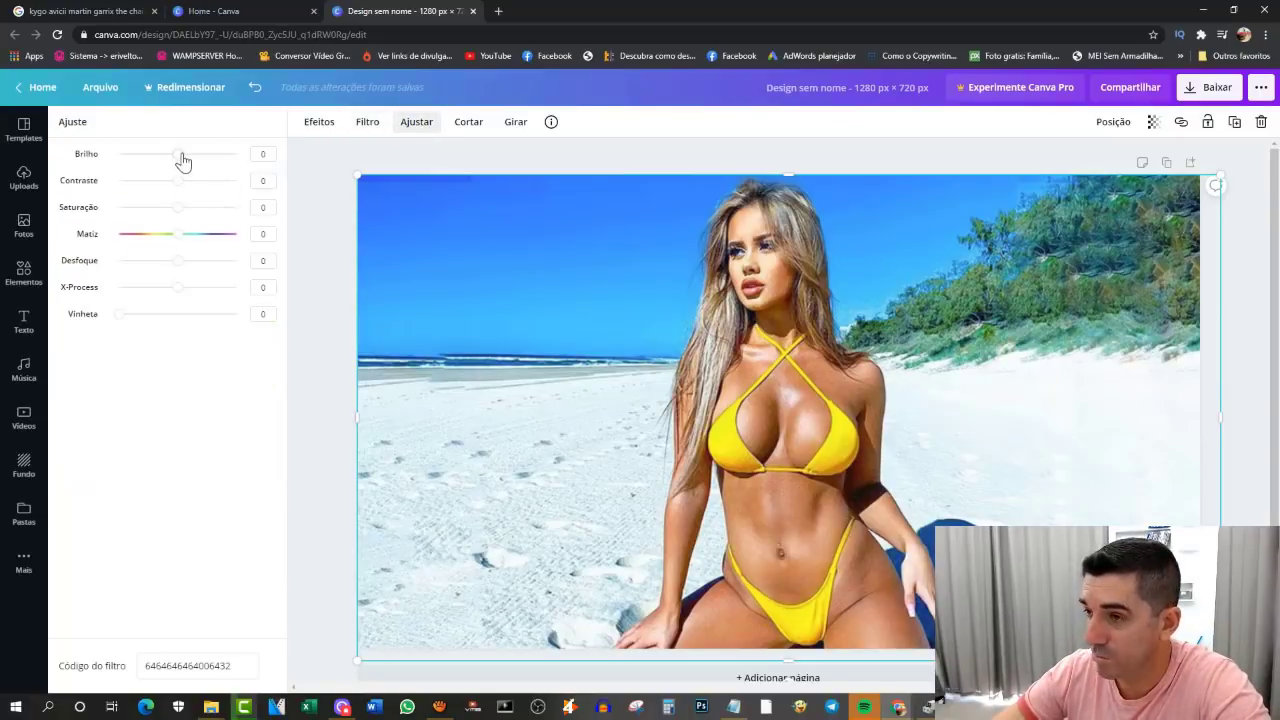
pyautogui.moveTo(181, 155); pyautogui.dragTo(192, 212)
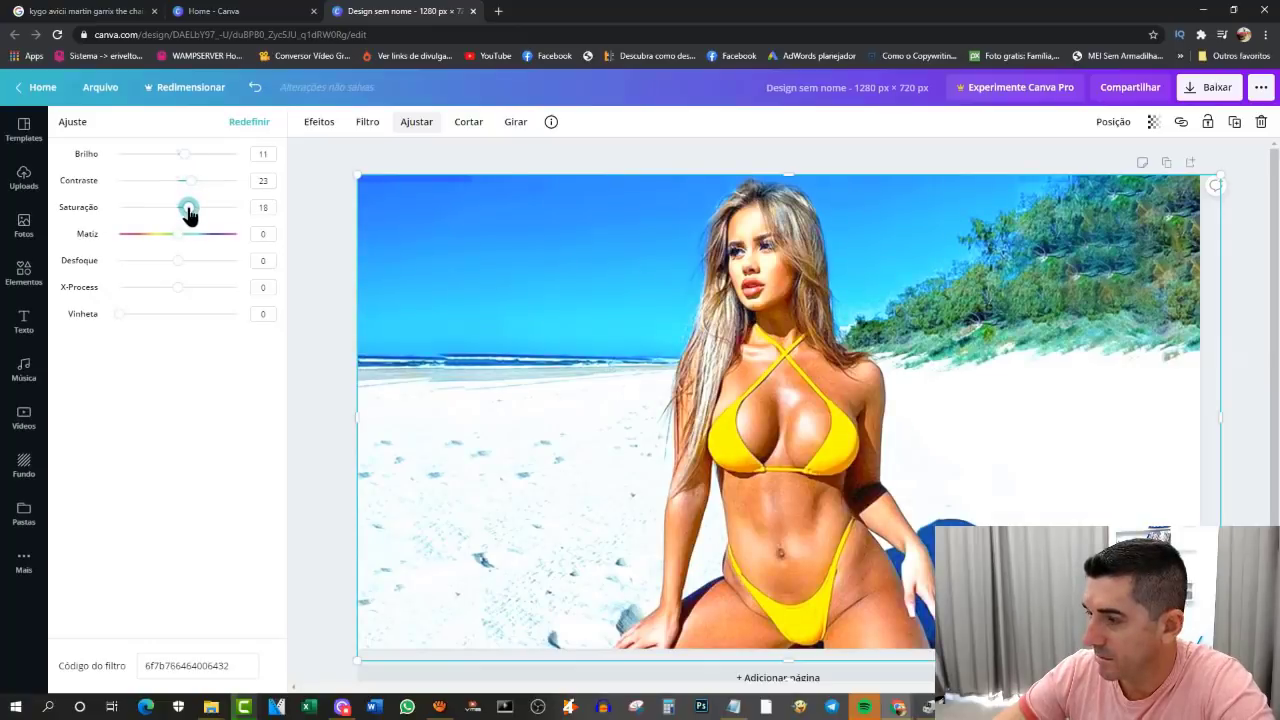
pyautogui.moveTo(176, 288); pyautogui.dragTo(200, 290)
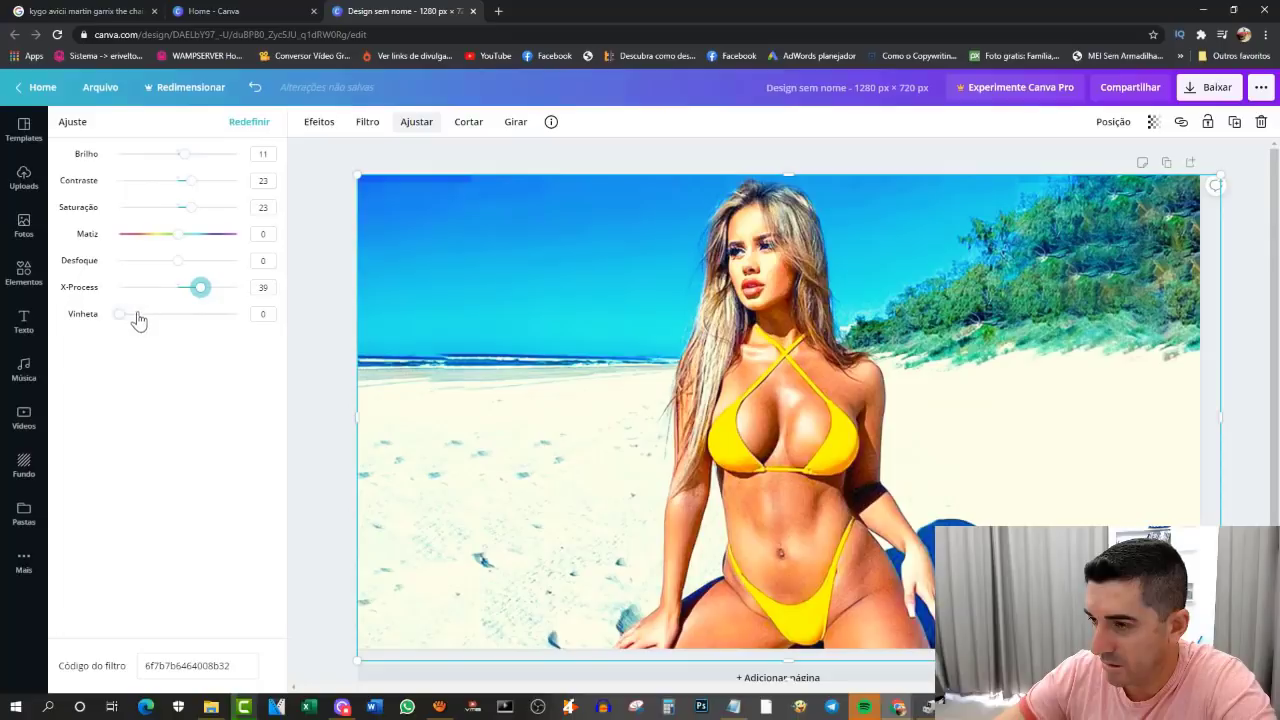
pyautogui.moveTo(139, 320); pyautogui.dragTo(270, 338)
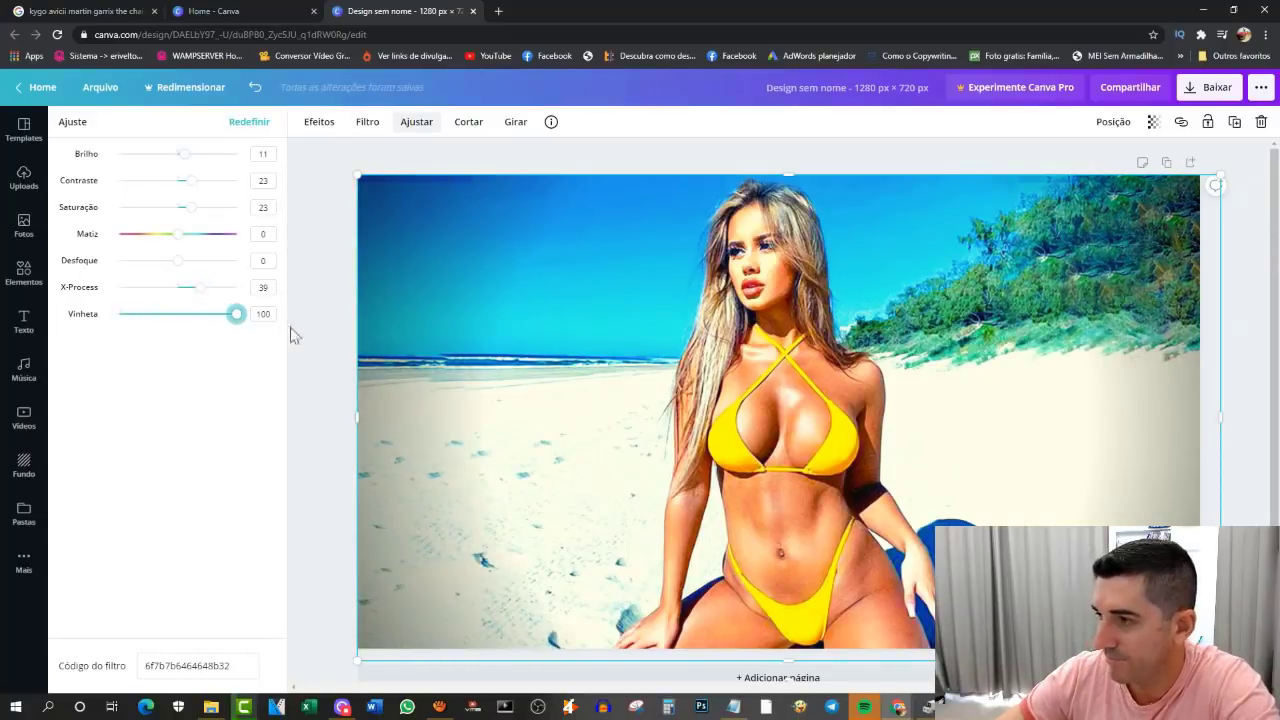
# Step: Download the finished thumbnail design as a PNG file
pyautogui.click(1222, 90)
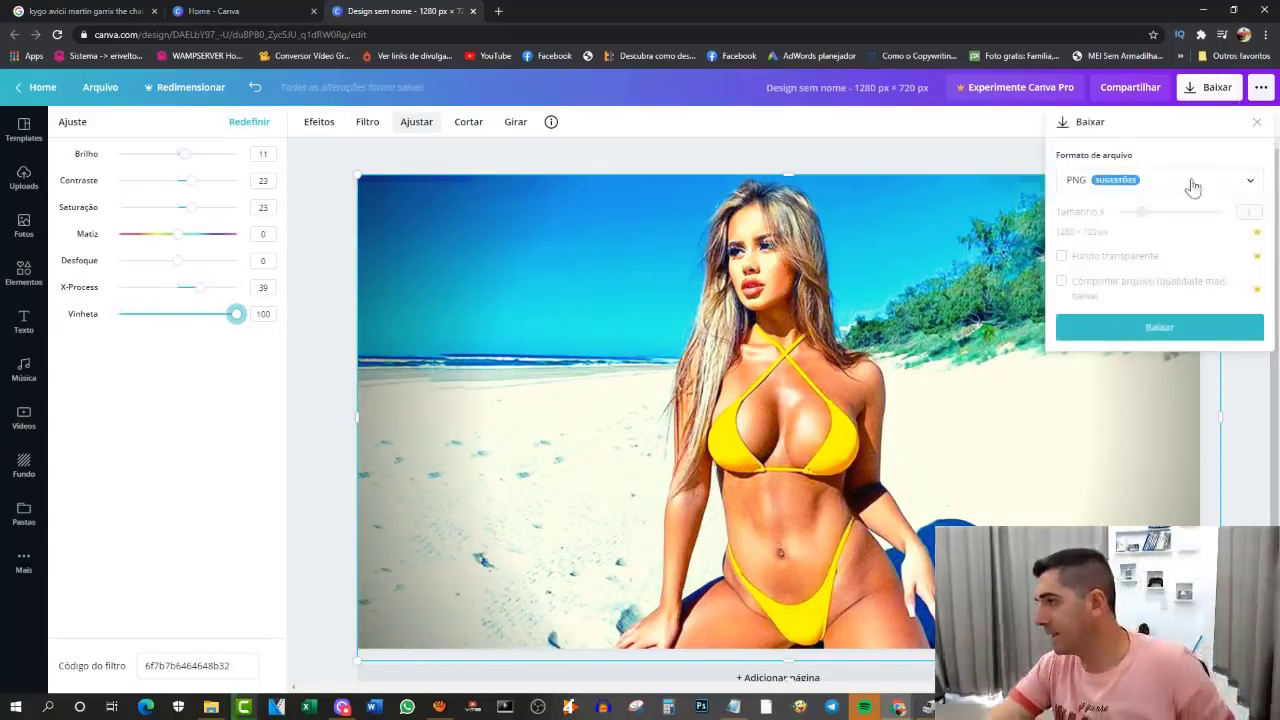
pyautogui.click(1190, 325)
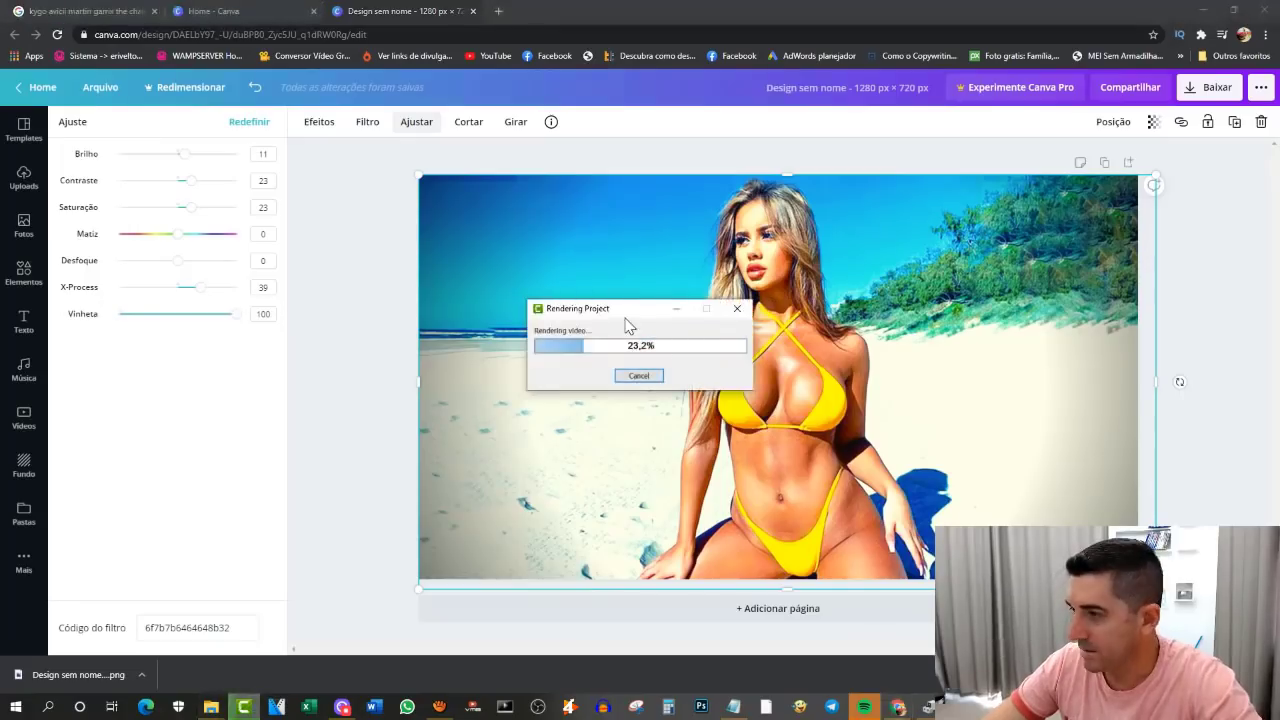
pyautogui.moveTo(625, 318); pyautogui.dragTo(695, 292)
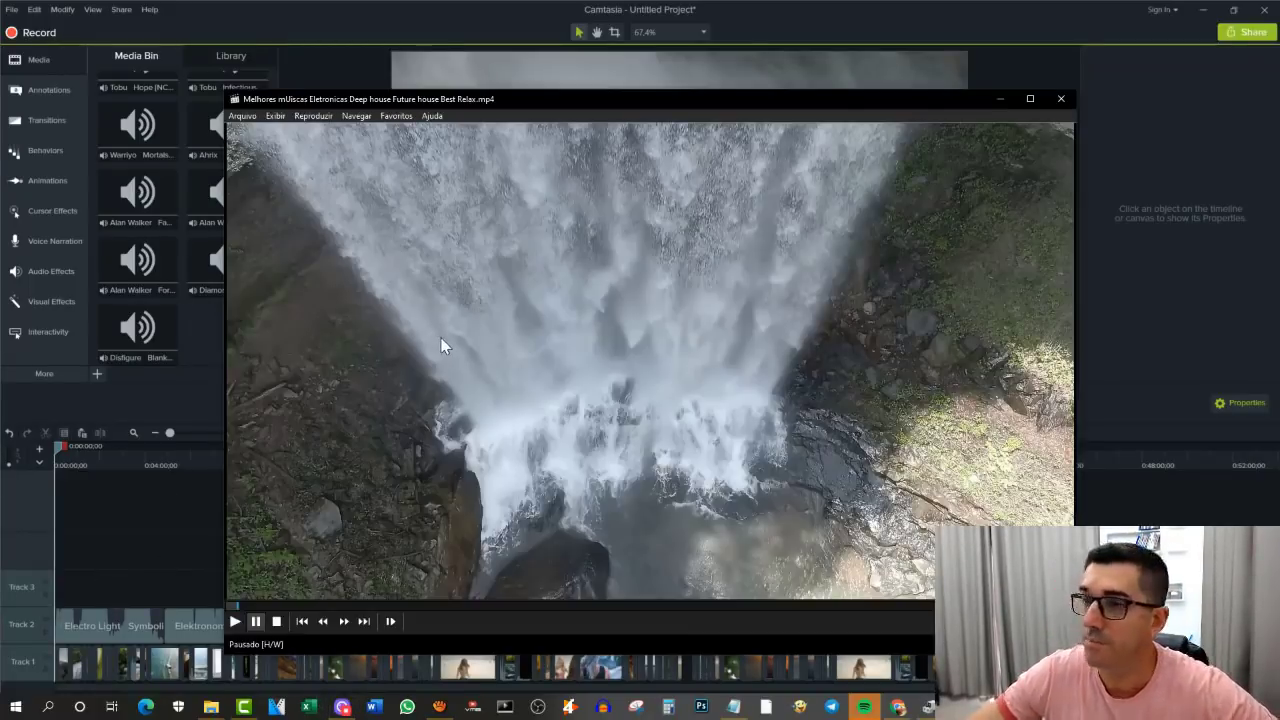
# Step: Play the rendered MP4 and skip through its scenes to check picture and sound, and close the player
pyautogui.click(444, 345)
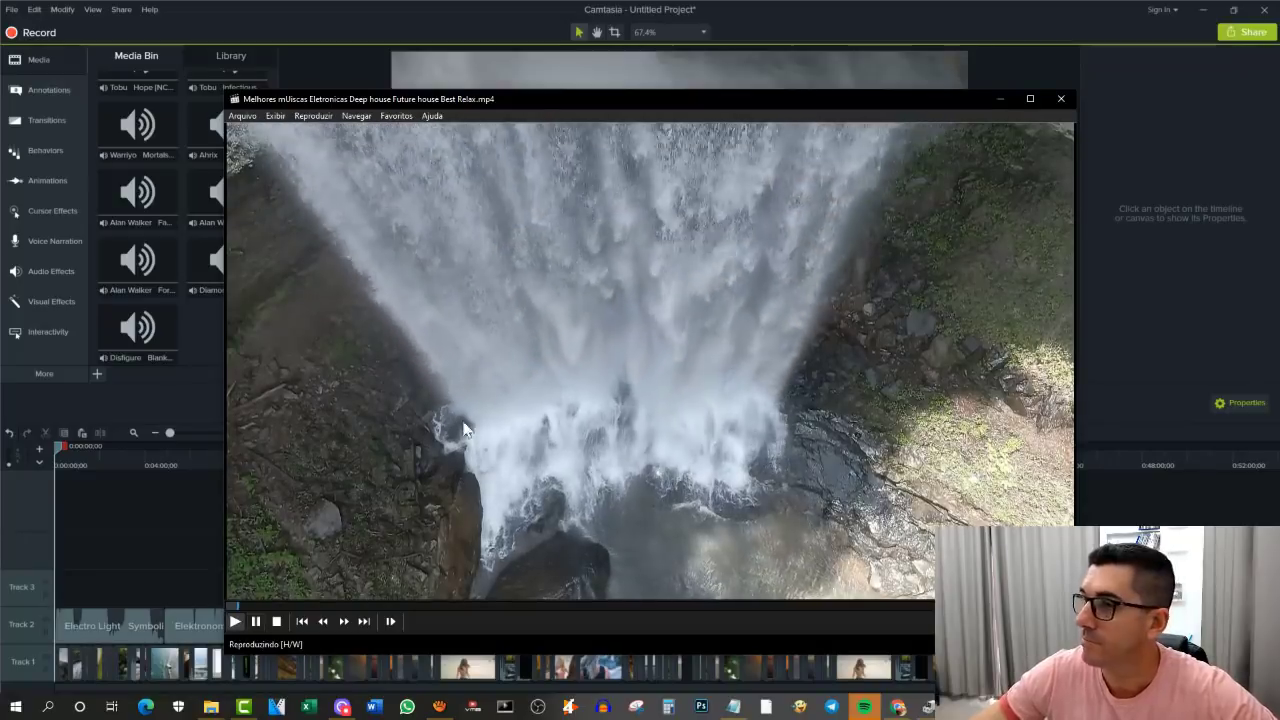
pyautogui.click(315, 606)
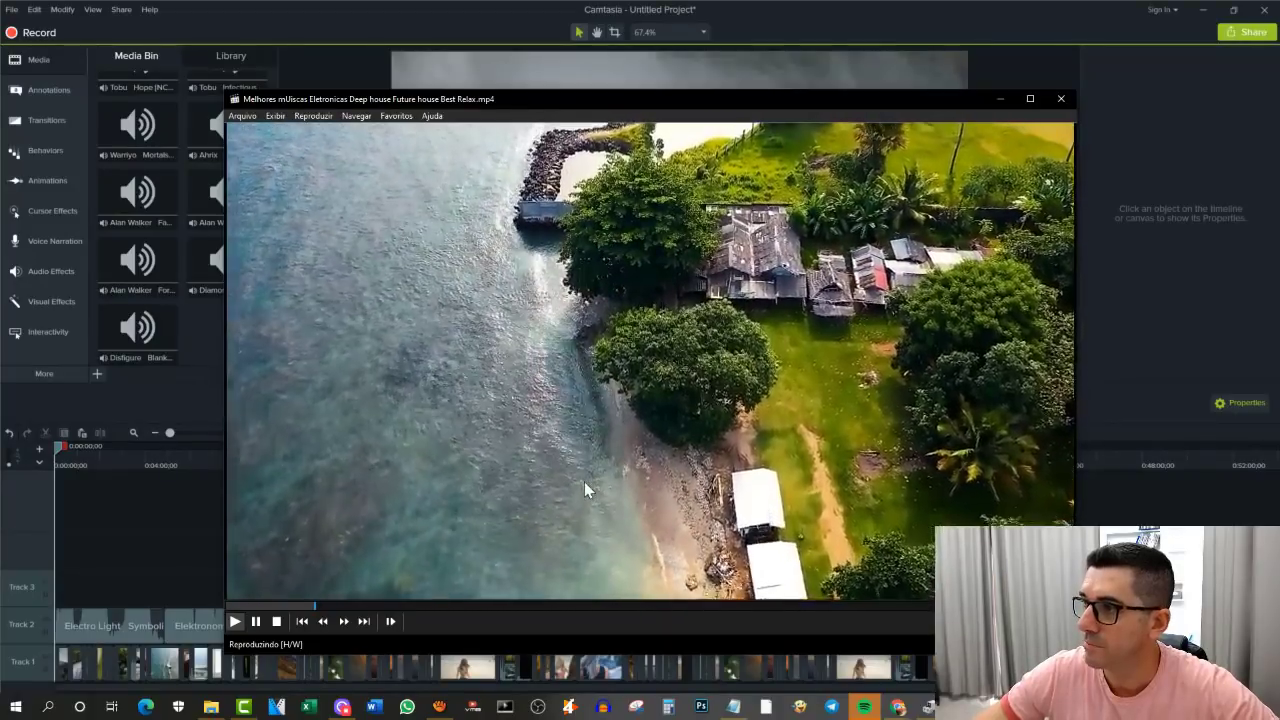
pyautogui.click(592, 488)
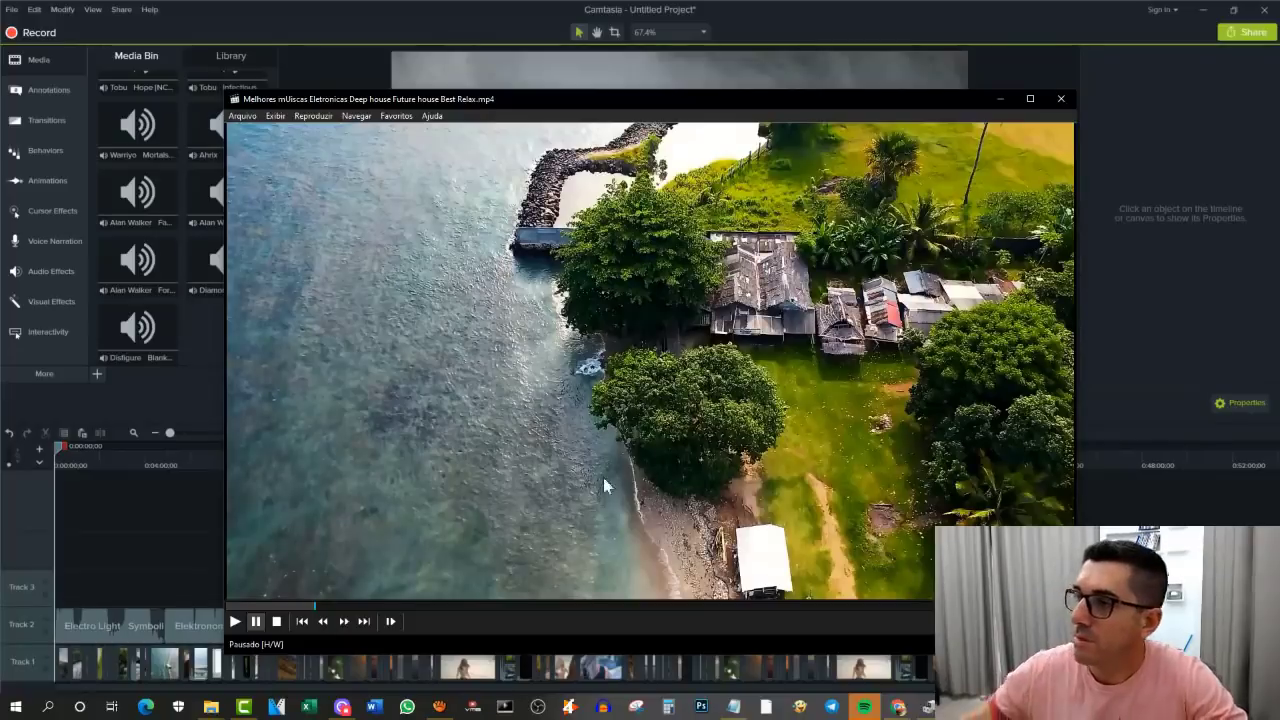
pyautogui.click(561, 483)
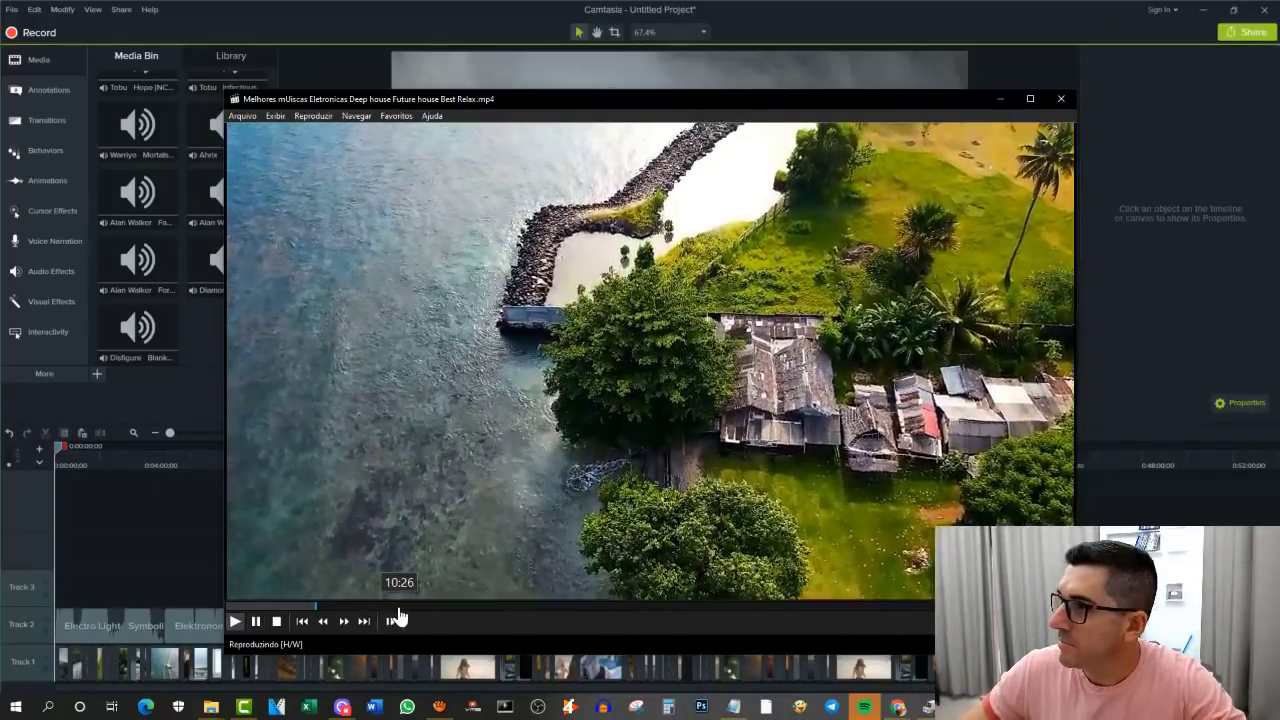
pyautogui.click(398, 607)
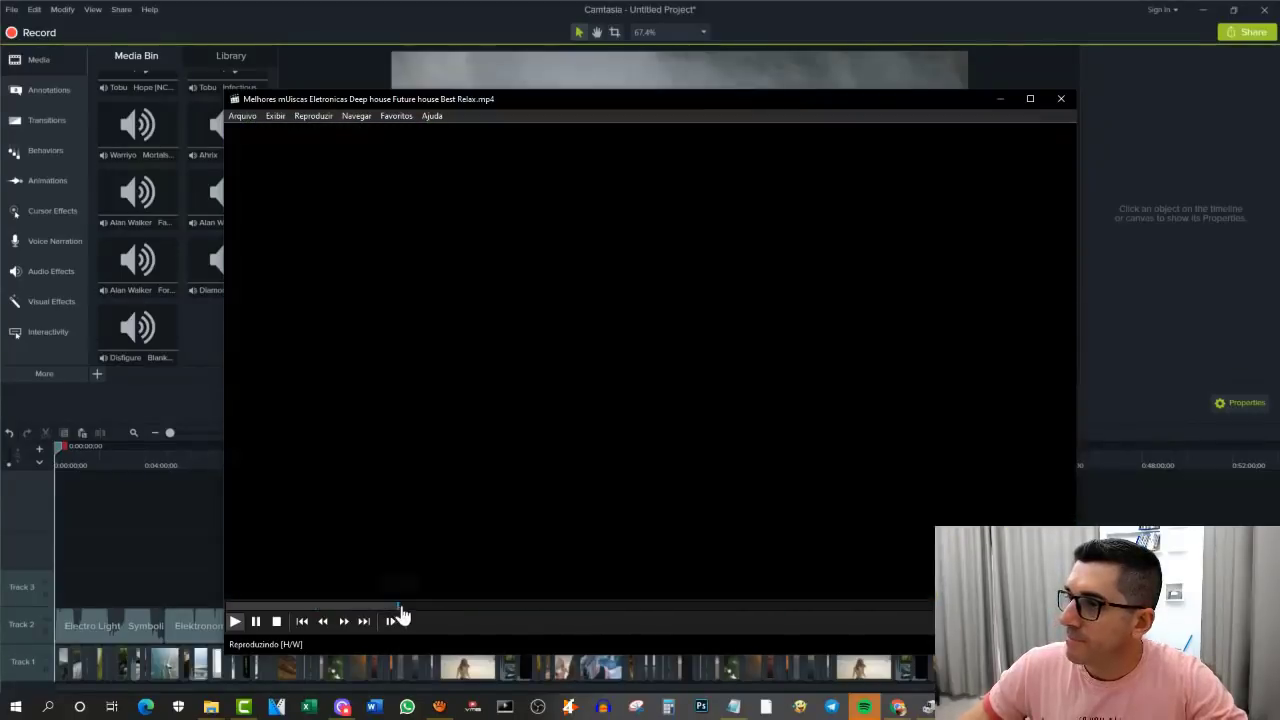
pyautogui.click(438, 607)
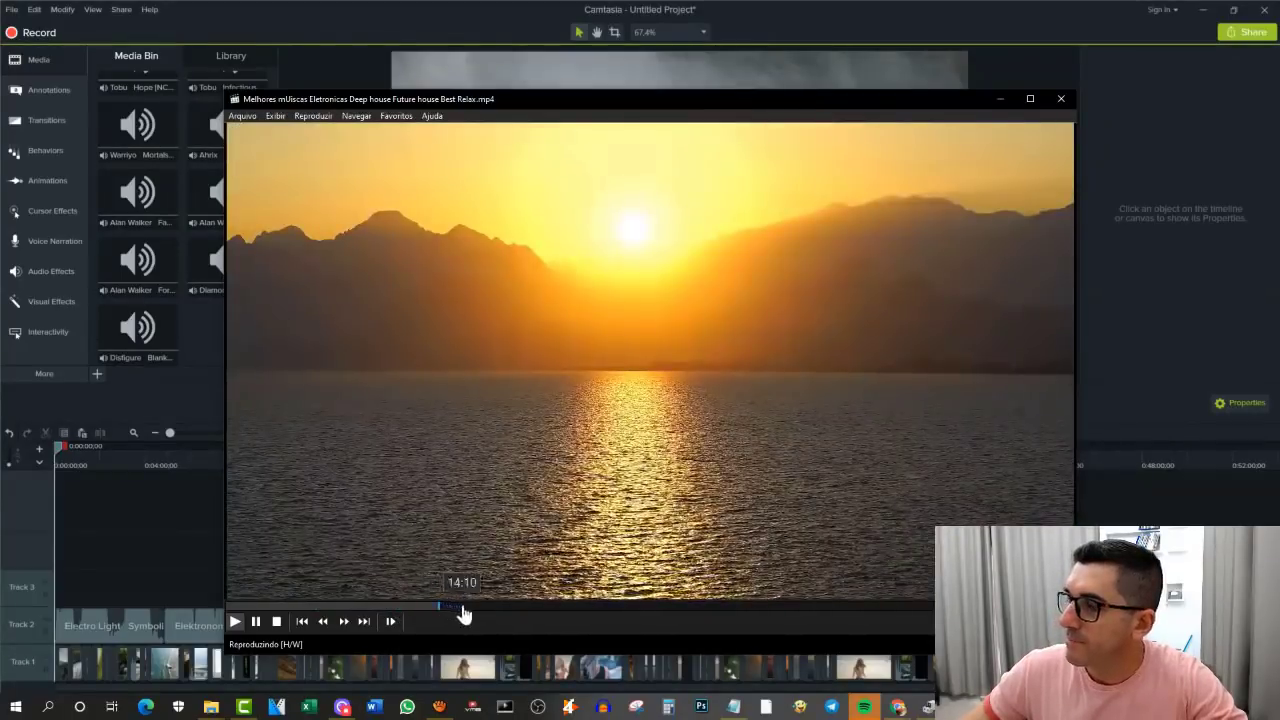
pyautogui.click(541, 610)
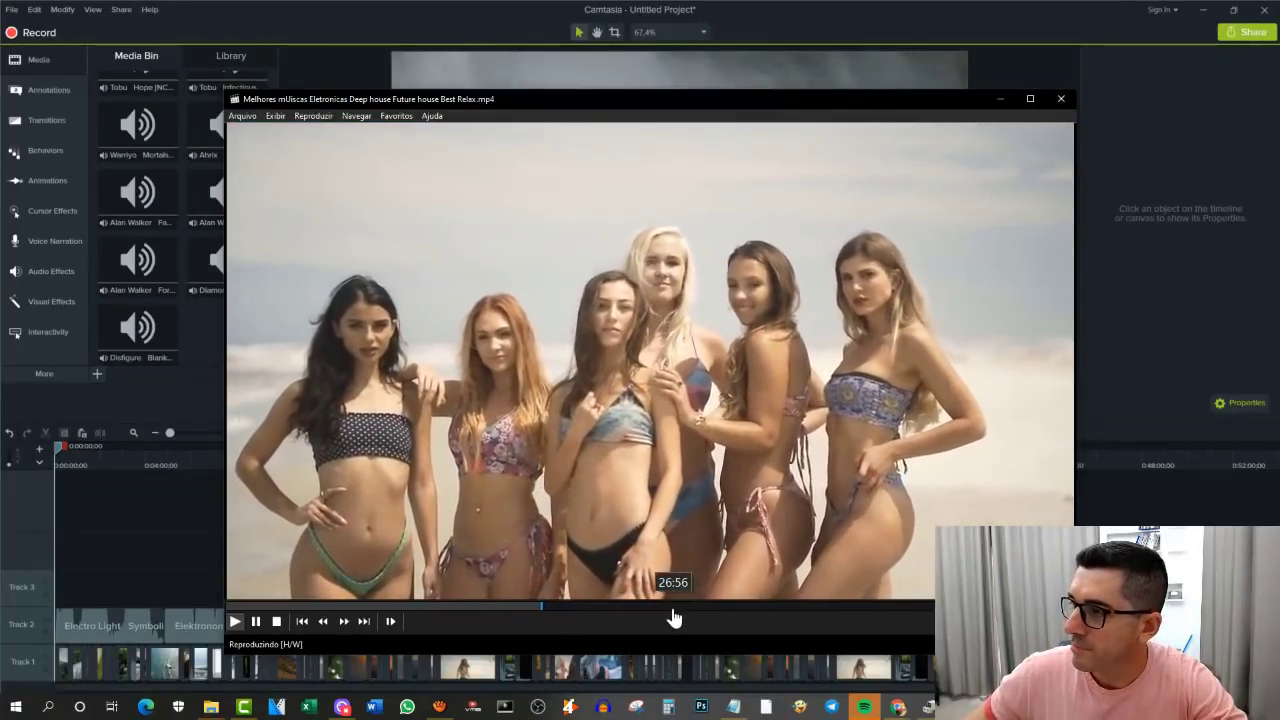
pyautogui.click(726, 610)
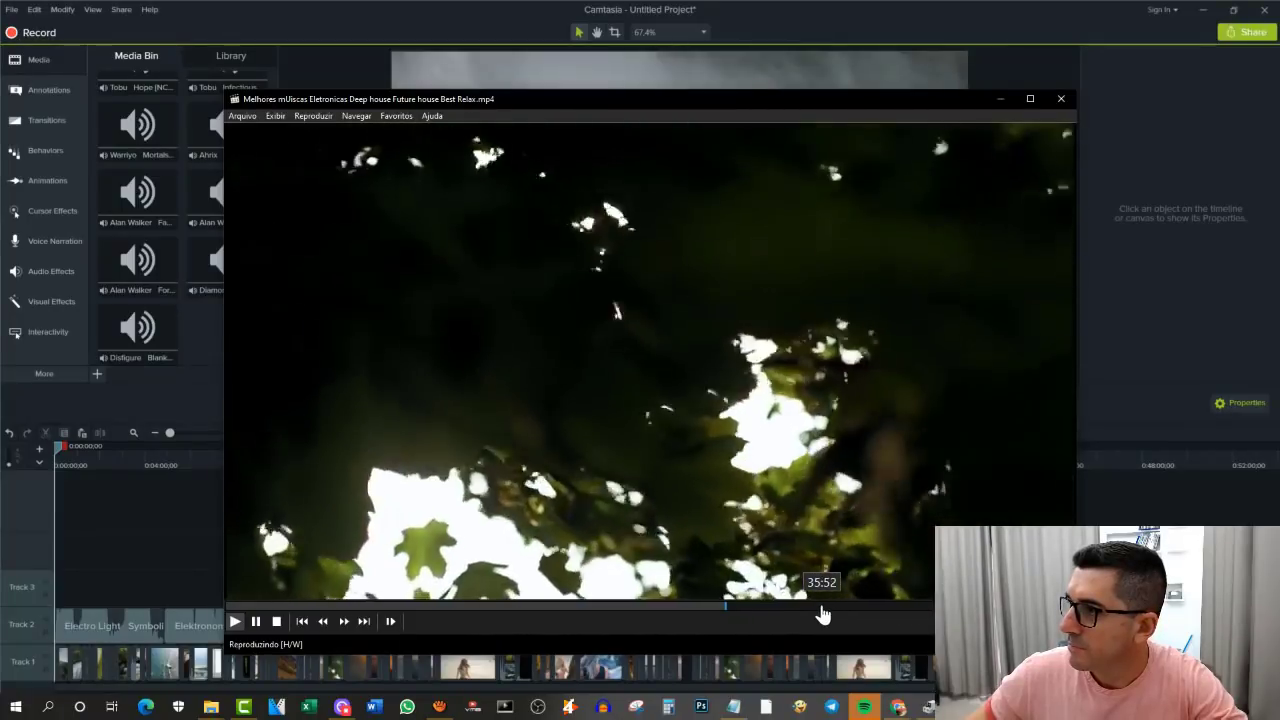
pyautogui.click(822, 610)
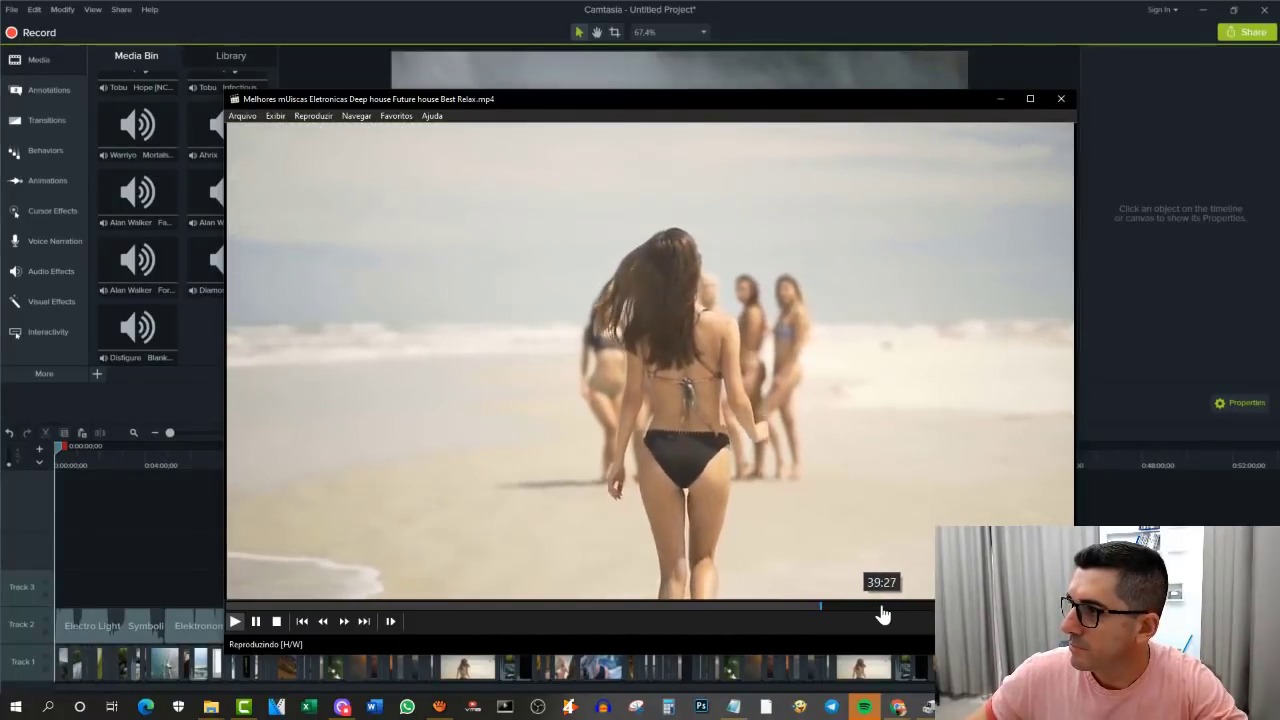
pyautogui.click(906, 607)
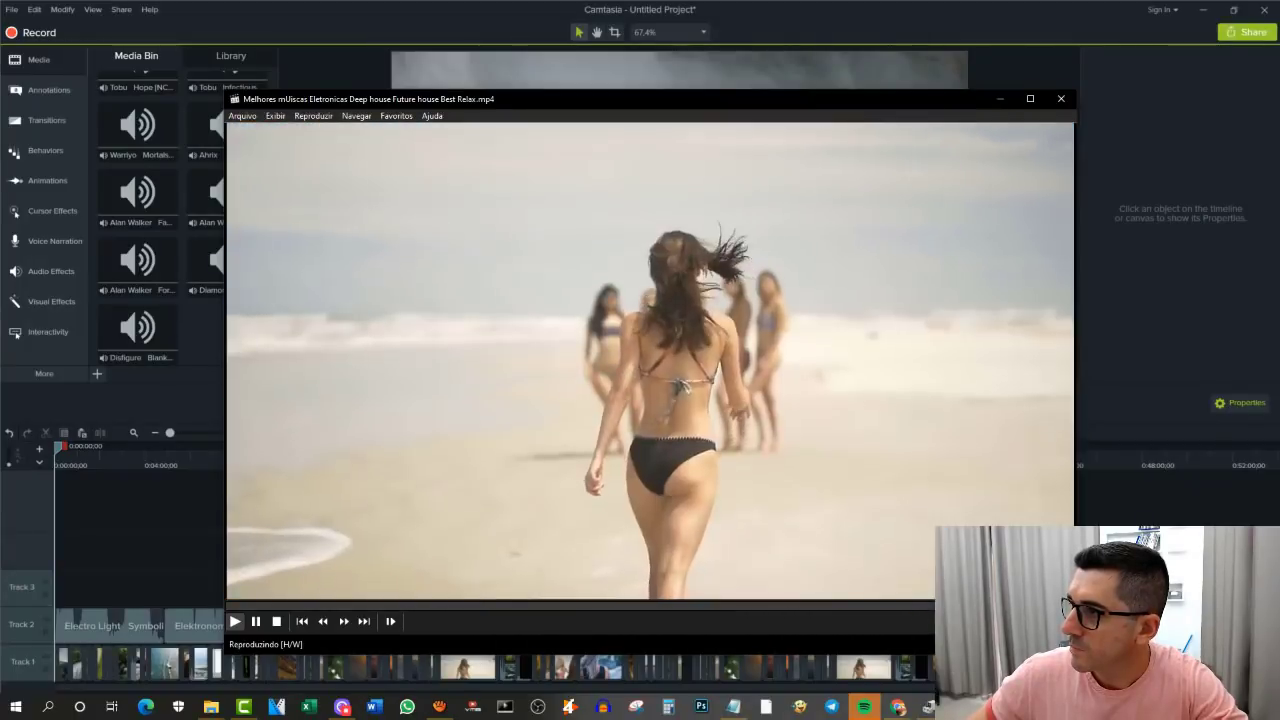
pyautogui.click(1010, 478)
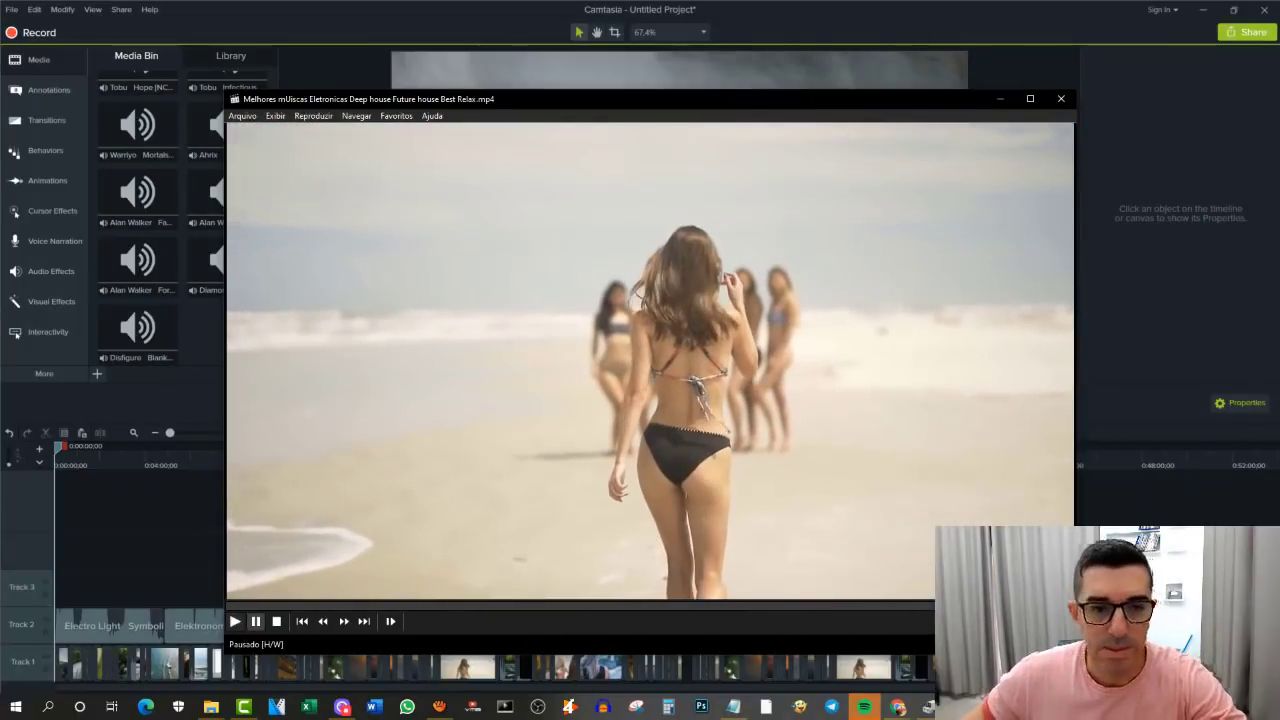
pyautogui.click(1061, 98)
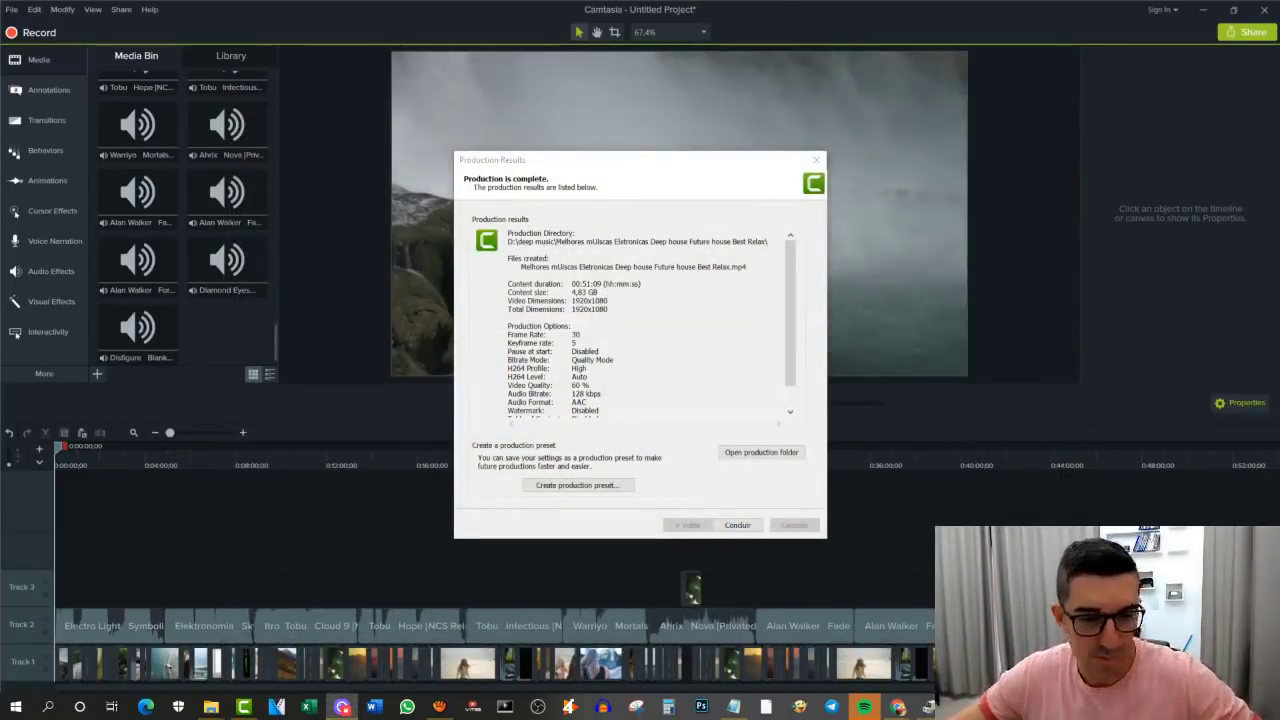
# Step: Switch to the Deep music YouTube channel and start uploading the rendered MP4 as a new video
pyautogui.hotkey('alt', 'Tab')
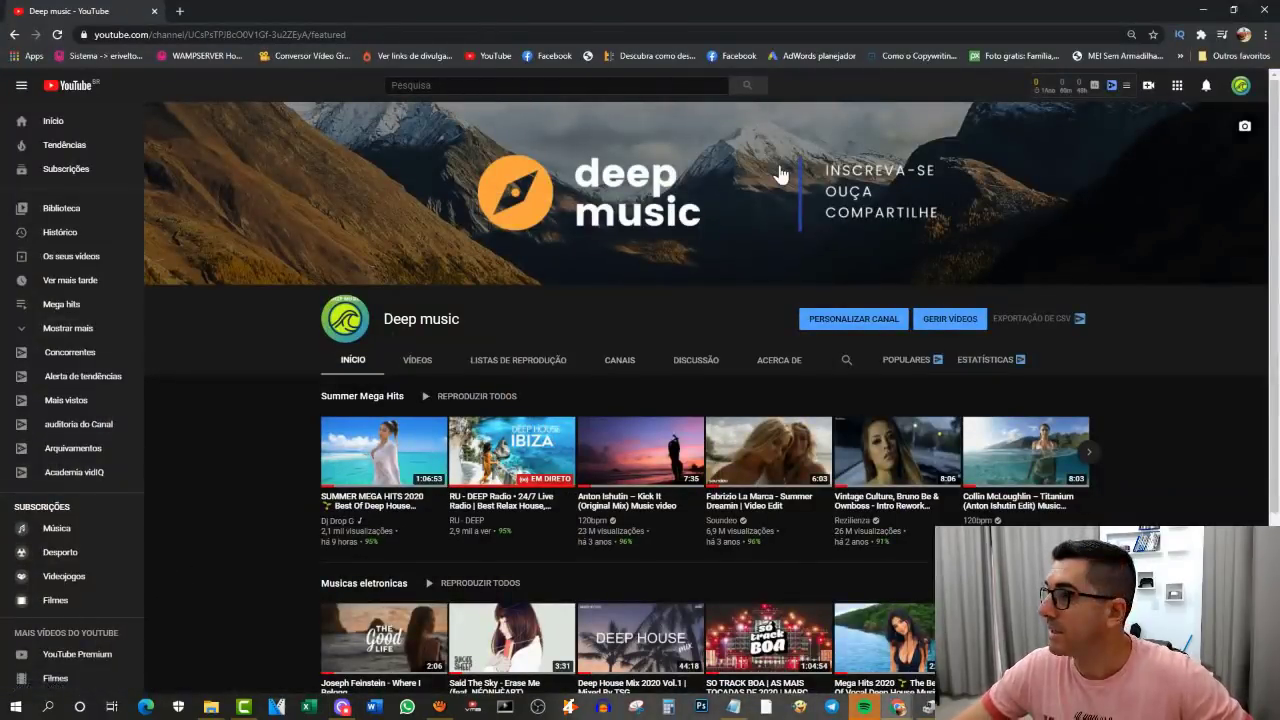
pyautogui.click(1147, 86)
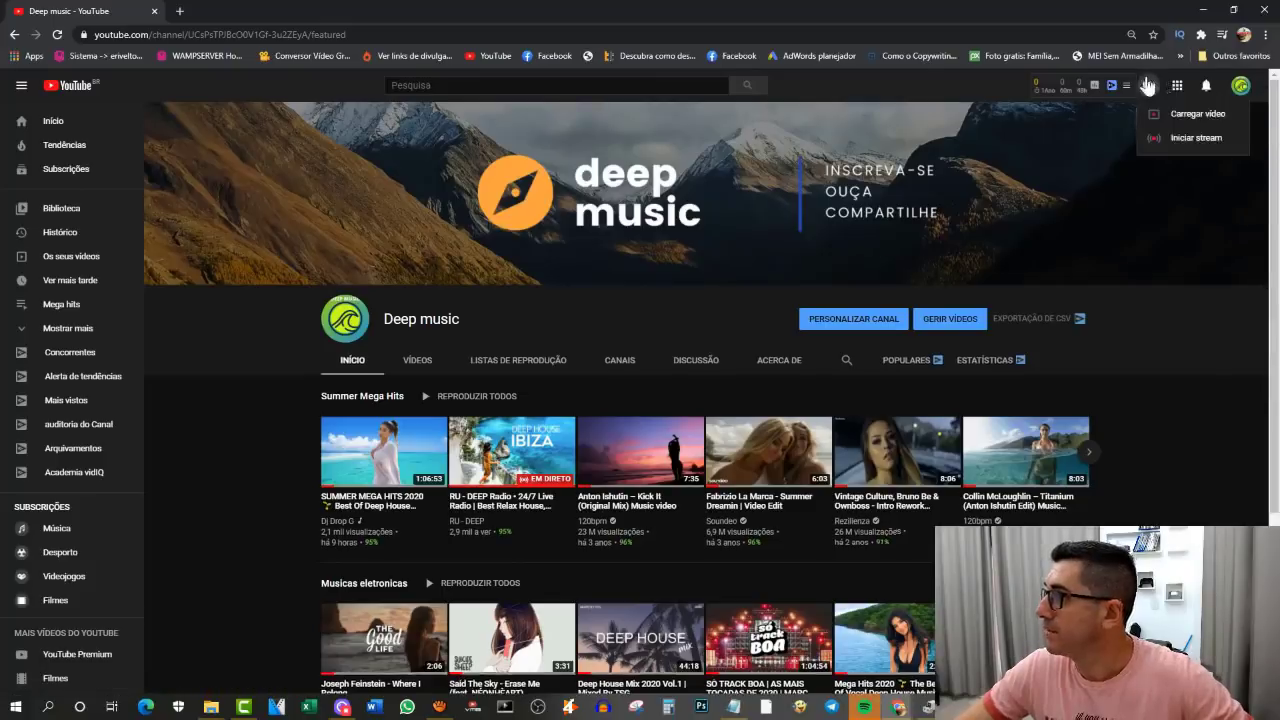
pyautogui.click(1194, 122)
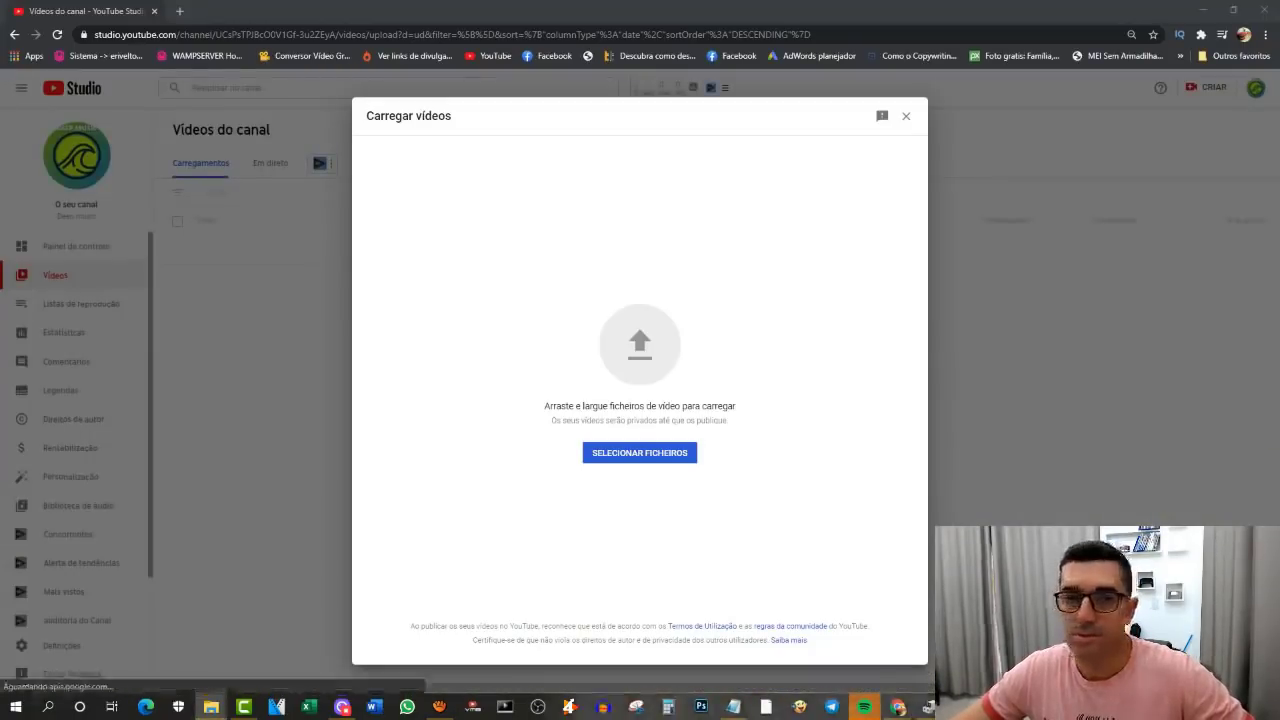
pyautogui.moveTo(0, 366); pyautogui.dragTo(575, 390)
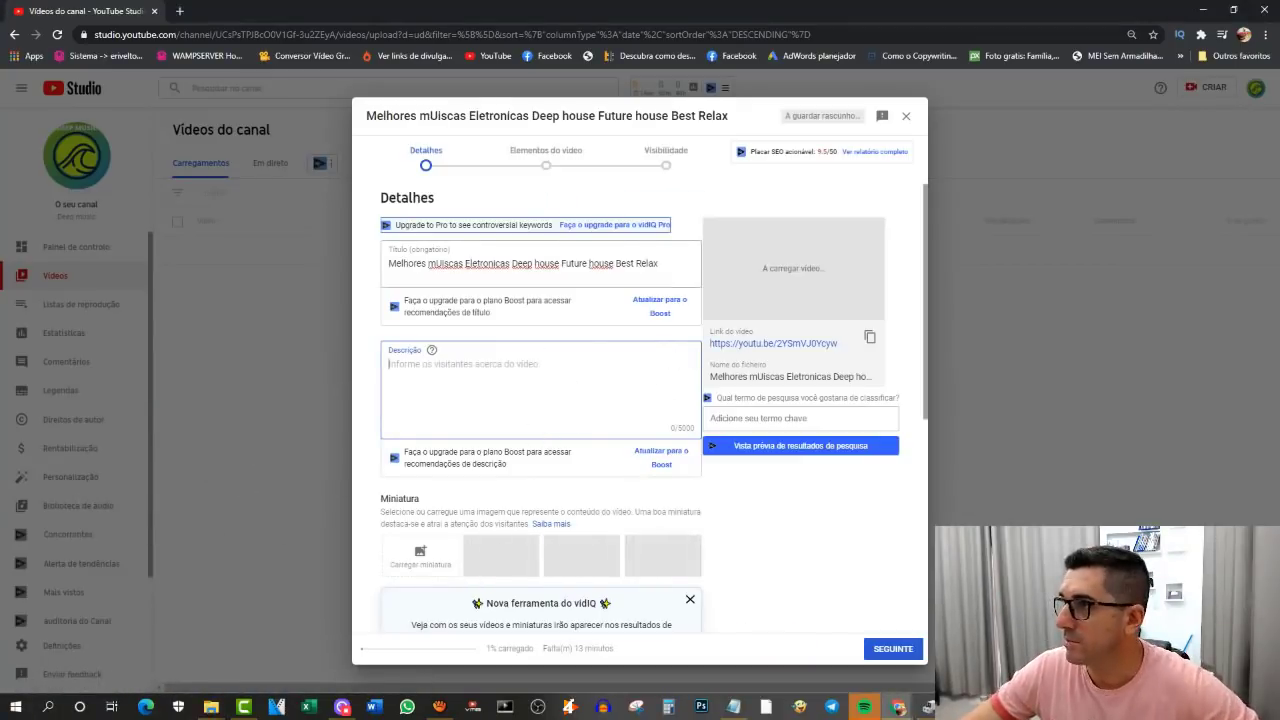
# Step: Correct the video title to "Melhores Músicas Eletrônicas Deep house Future house Best Relax"
pyautogui.click(463, 263)
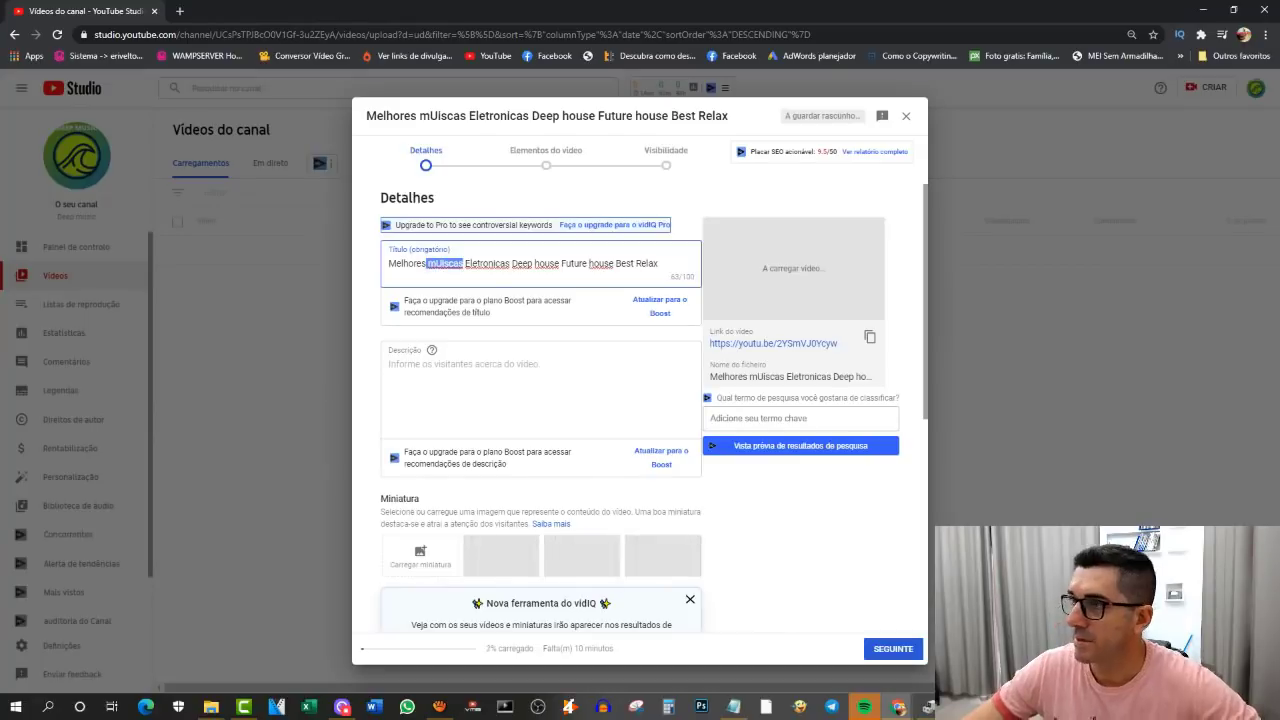
pyautogui.write('Mu')
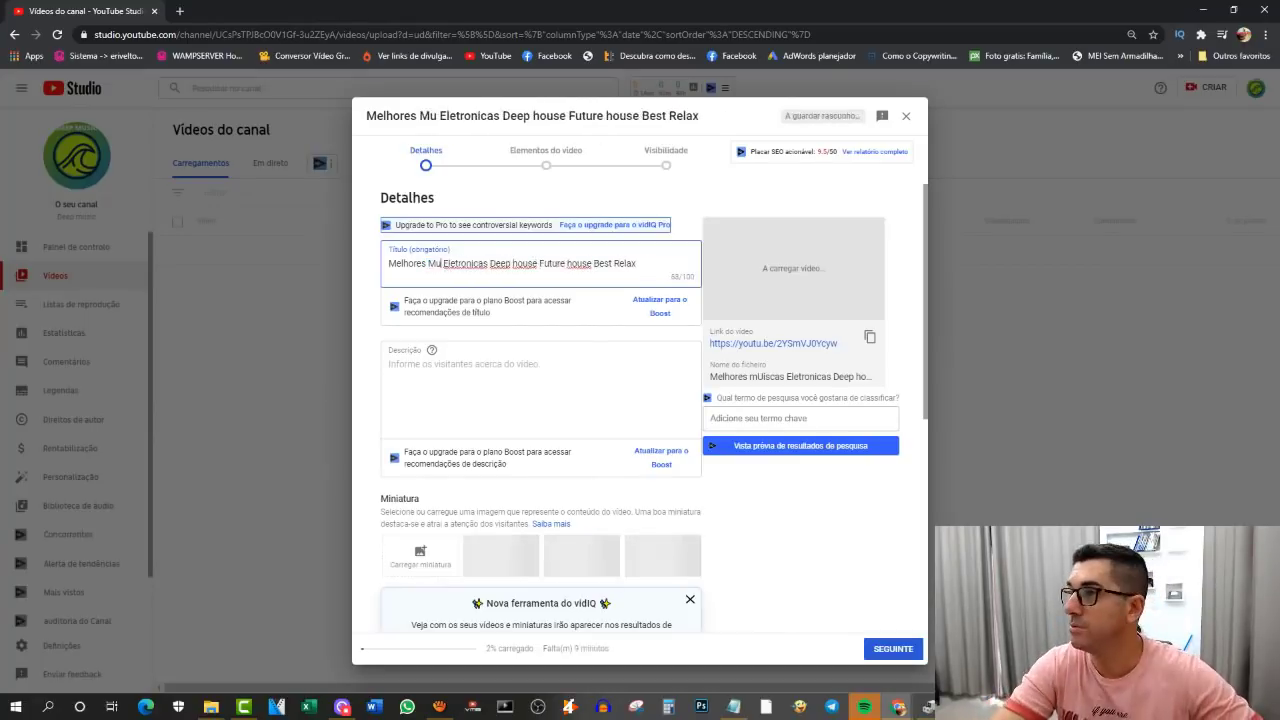
pyautogui.press('BackSpace')
pyautogui.write('úsicas')
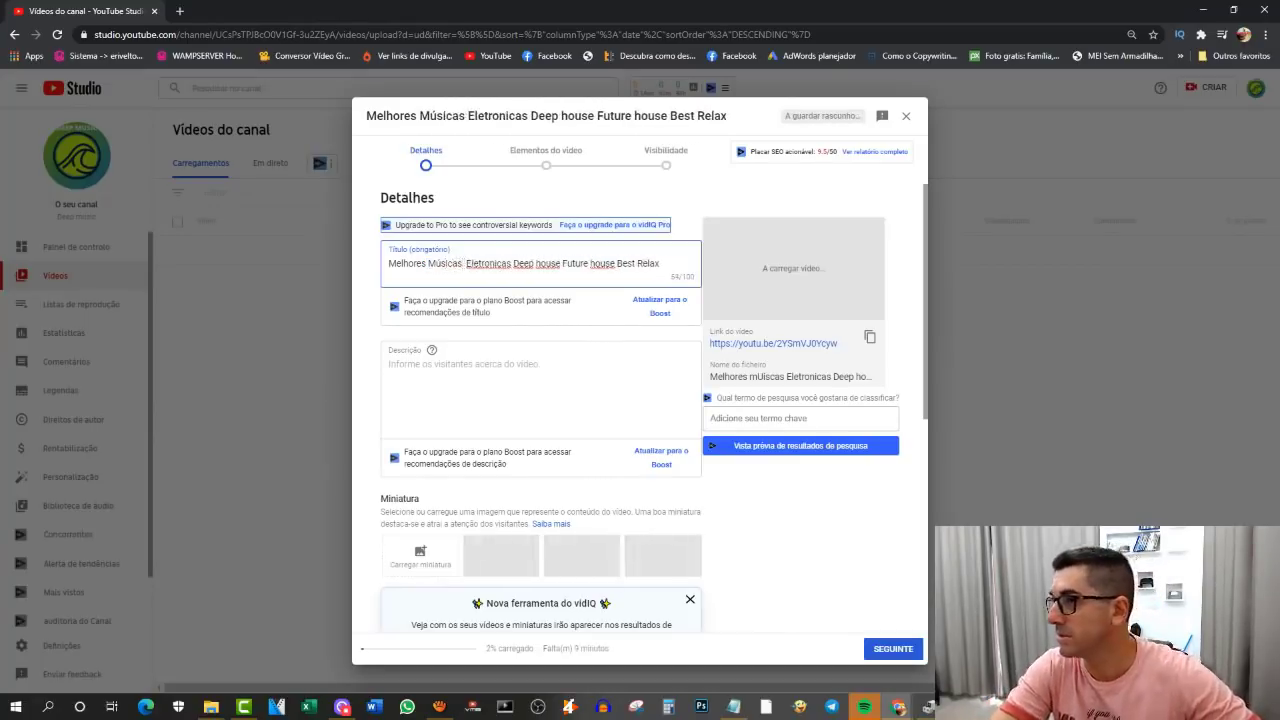
pyautogui.rightClick(470, 262)
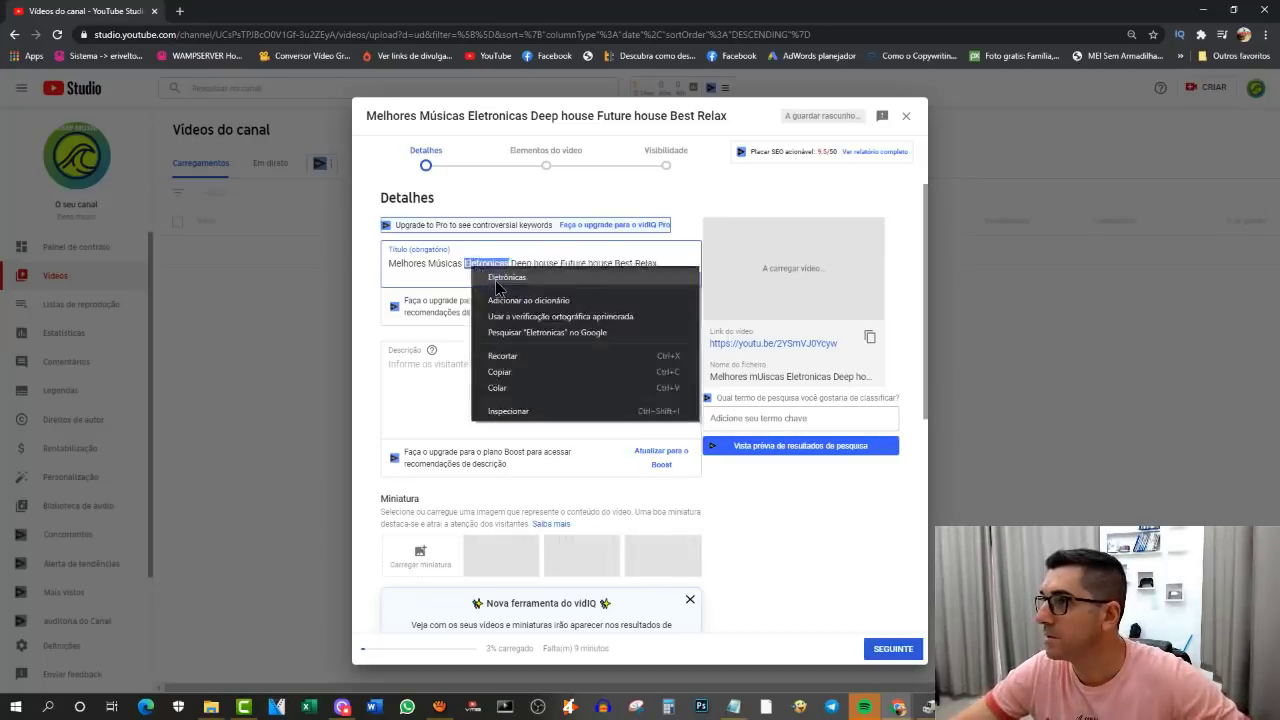
pyautogui.click(500, 271)
pyautogui.rightClick(530, 265)
pyautogui.click(561, 262)
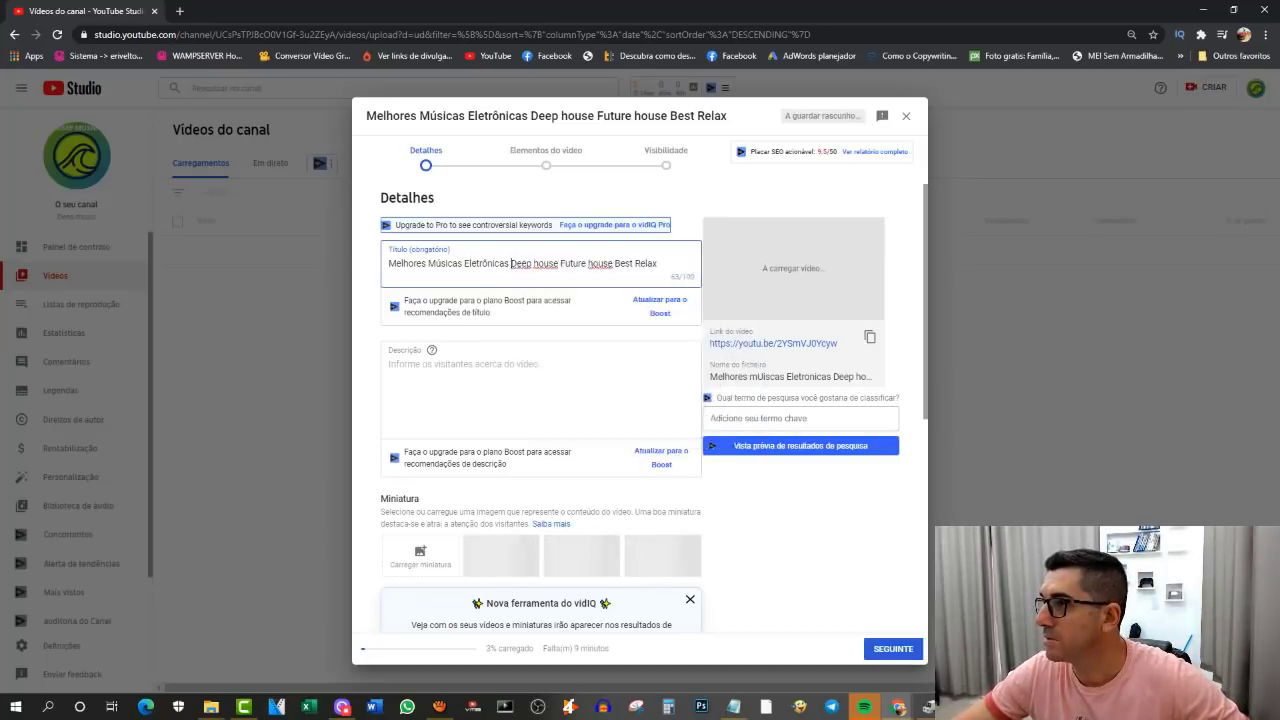
# Step: Copy the full video title into the description
pyautogui.click(480, 372)
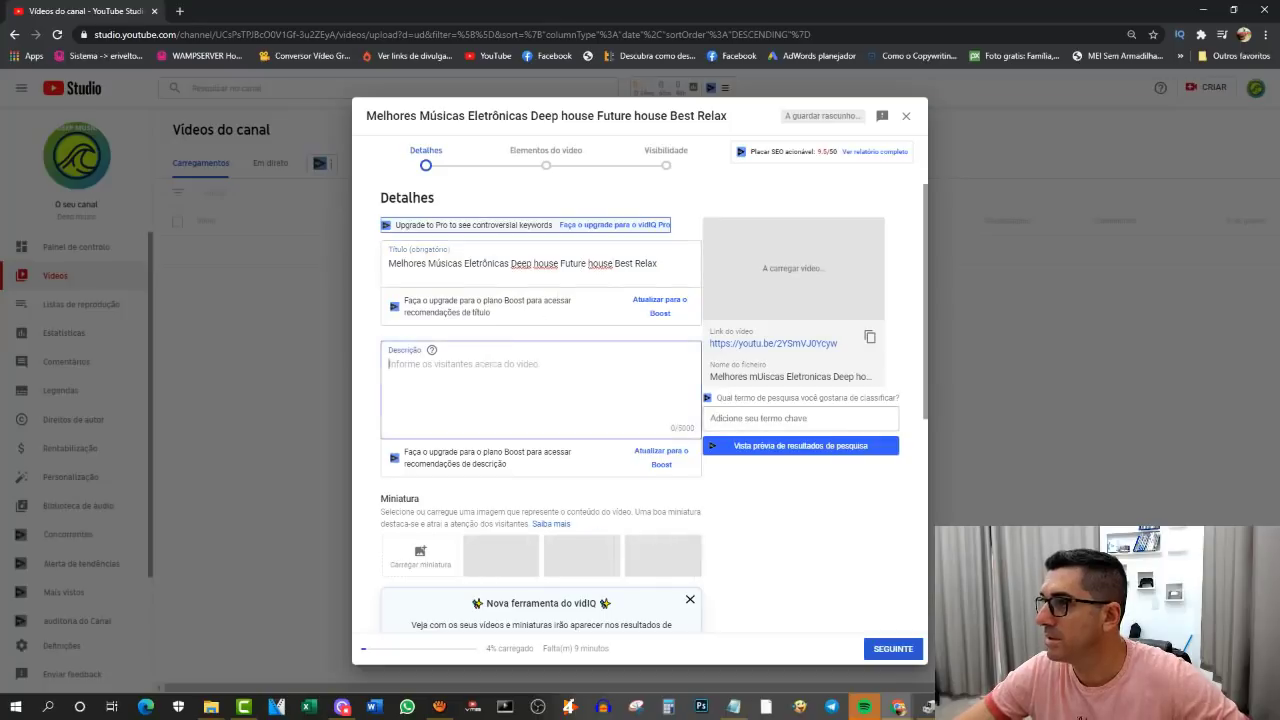
pyautogui.click(487, 263)
pyautogui.hotkey('ctrl', 'a')
pyautogui.hotkey('ctrl', 'c')
pyautogui.click(480, 366)
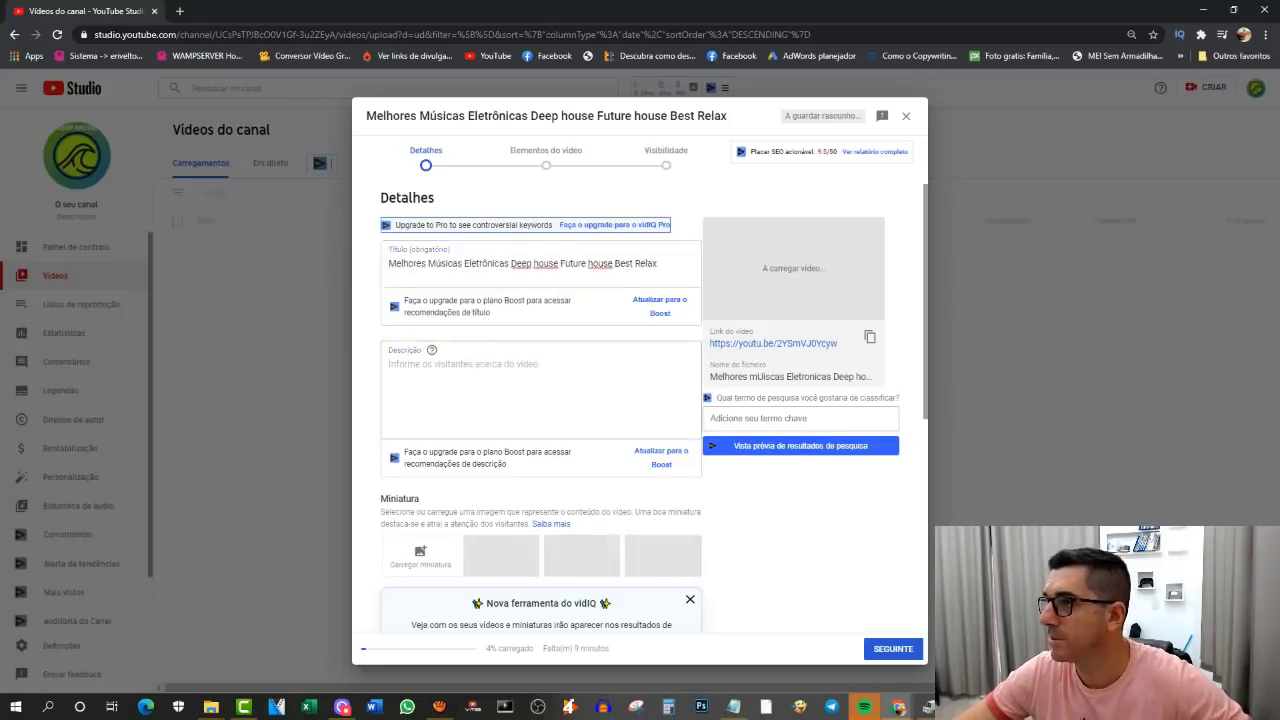
pyautogui.hotkey('ctrl', 'v')
# Step: Upload the "deep music" image from Downloads as the video's thumbnail
pyautogui.scroll(-3, 505, 480)
pyautogui.scroll(1, 466, 380)
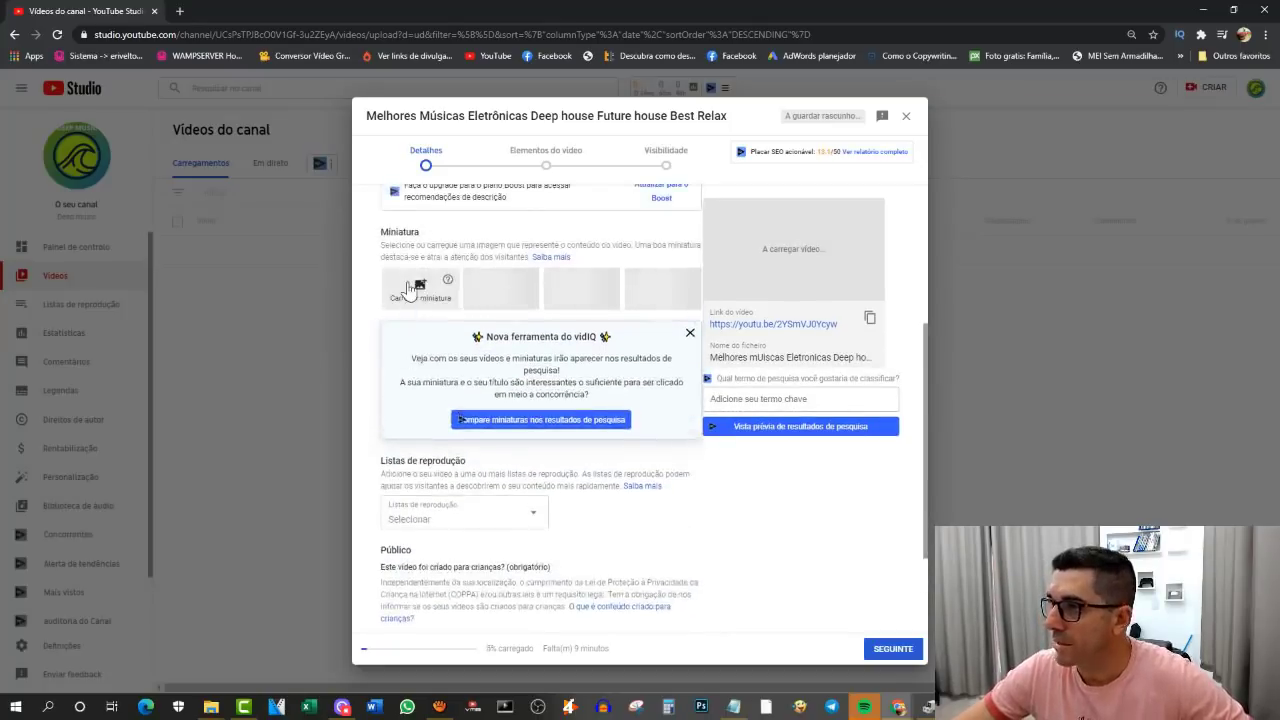
pyautogui.click(410, 288)
pyautogui.click(309, 115)
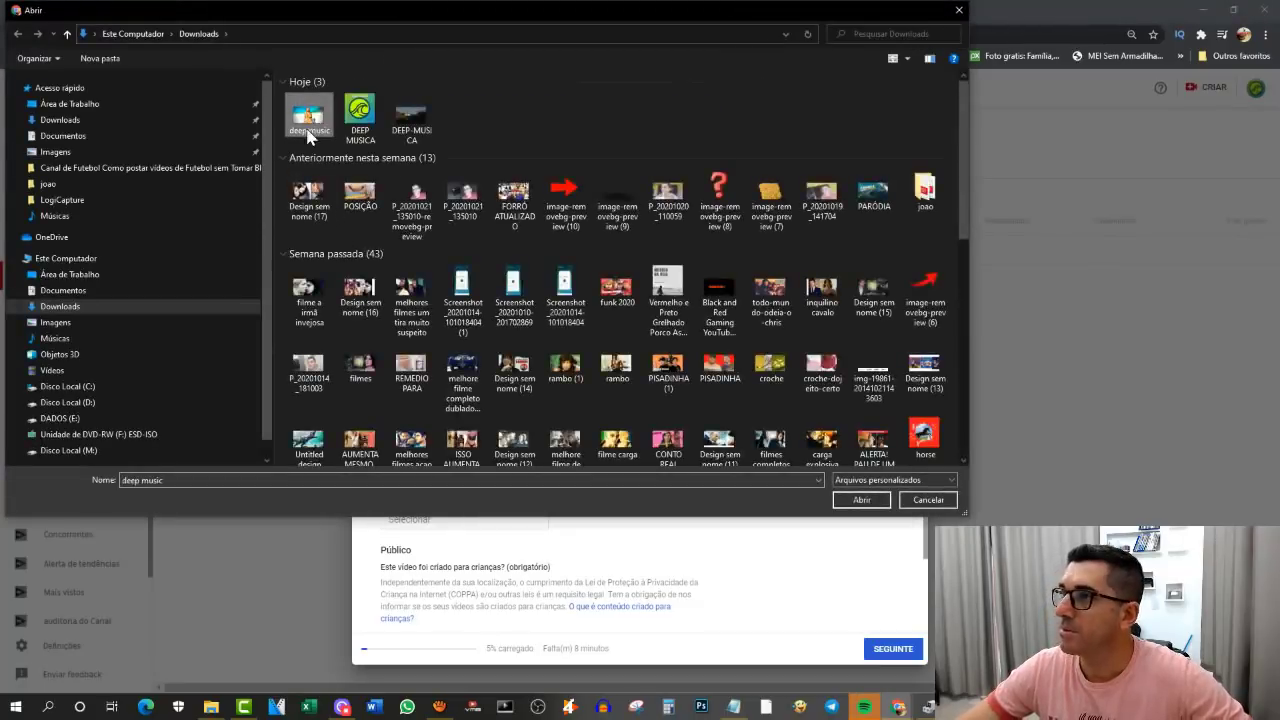
pyautogui.click(854, 501)
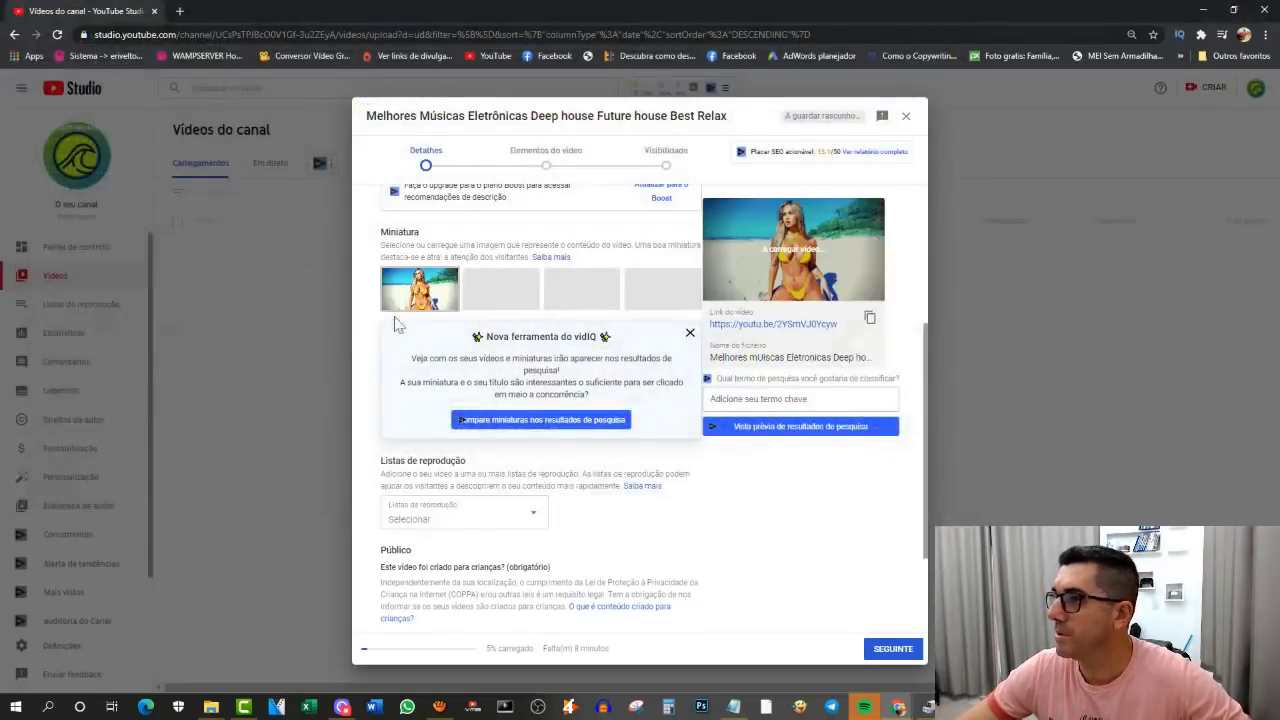
# Step: Add the video to the playlists "Mega hits", "Summer Mega Hits" and "Musicas eletronicas"
pyautogui.click(428, 518)
pyautogui.click(430, 445)
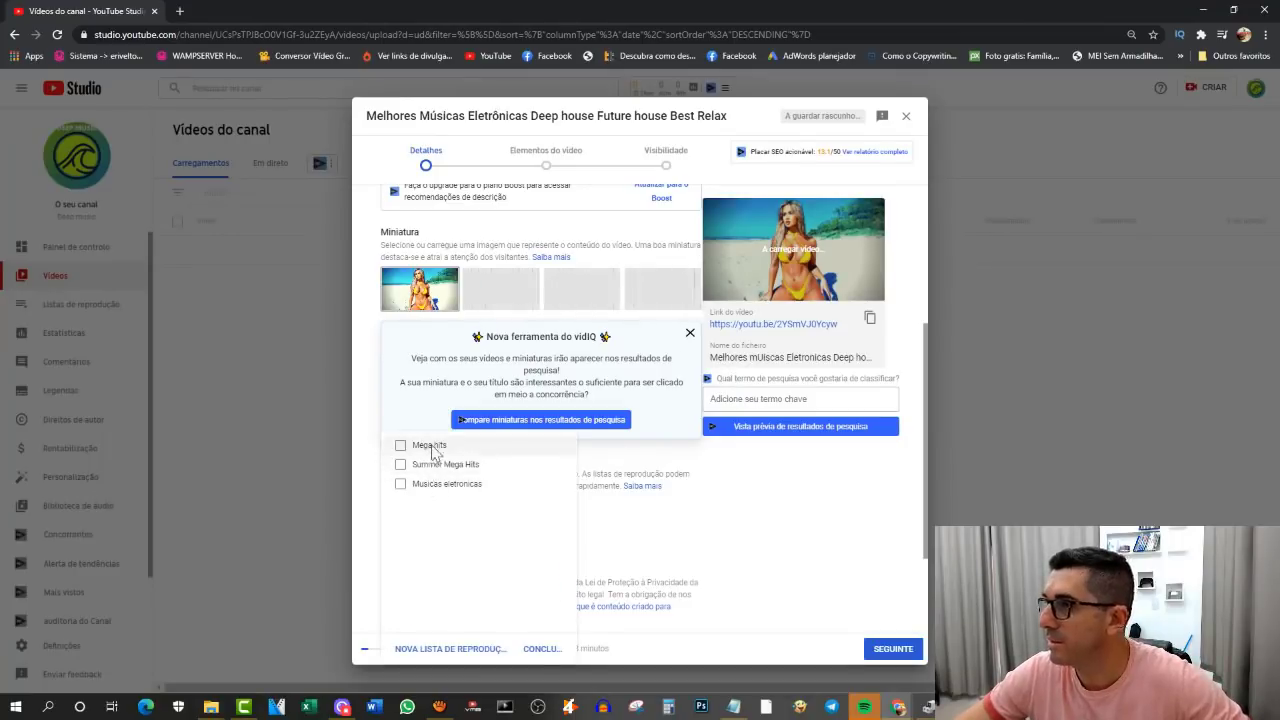
pyautogui.click(435, 464)
pyautogui.click(440, 484)
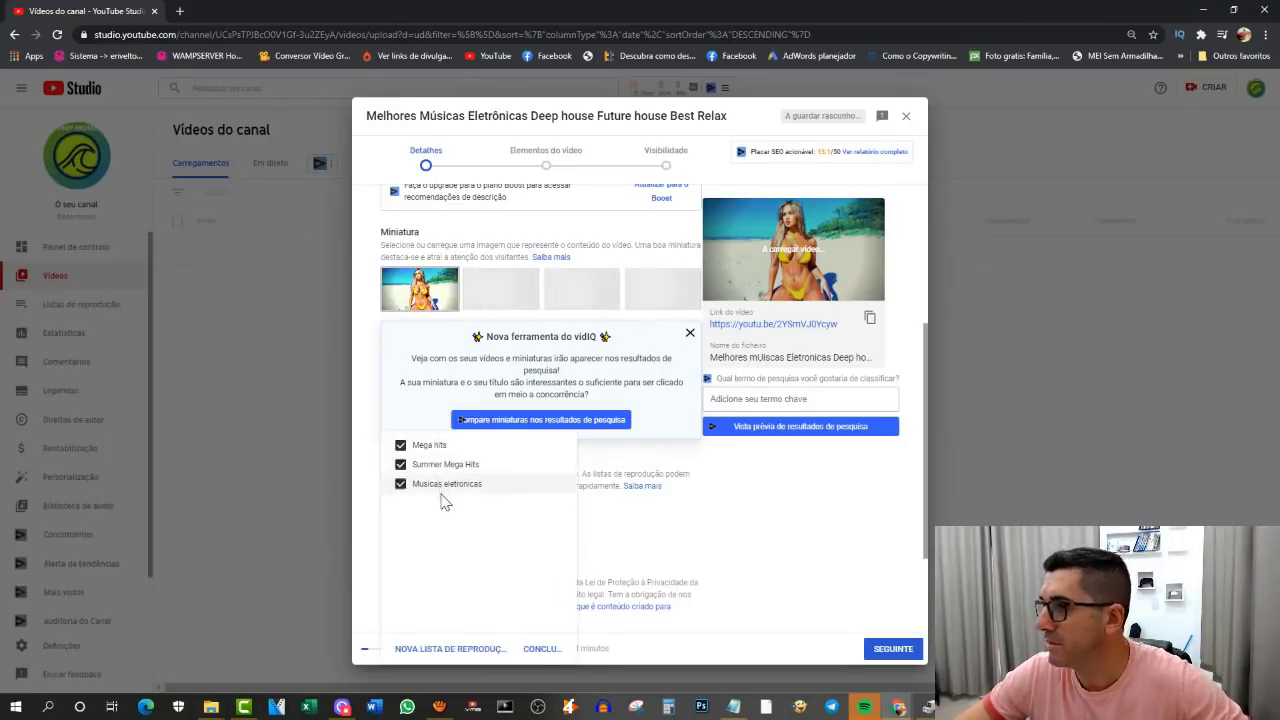
pyautogui.click(540, 649)
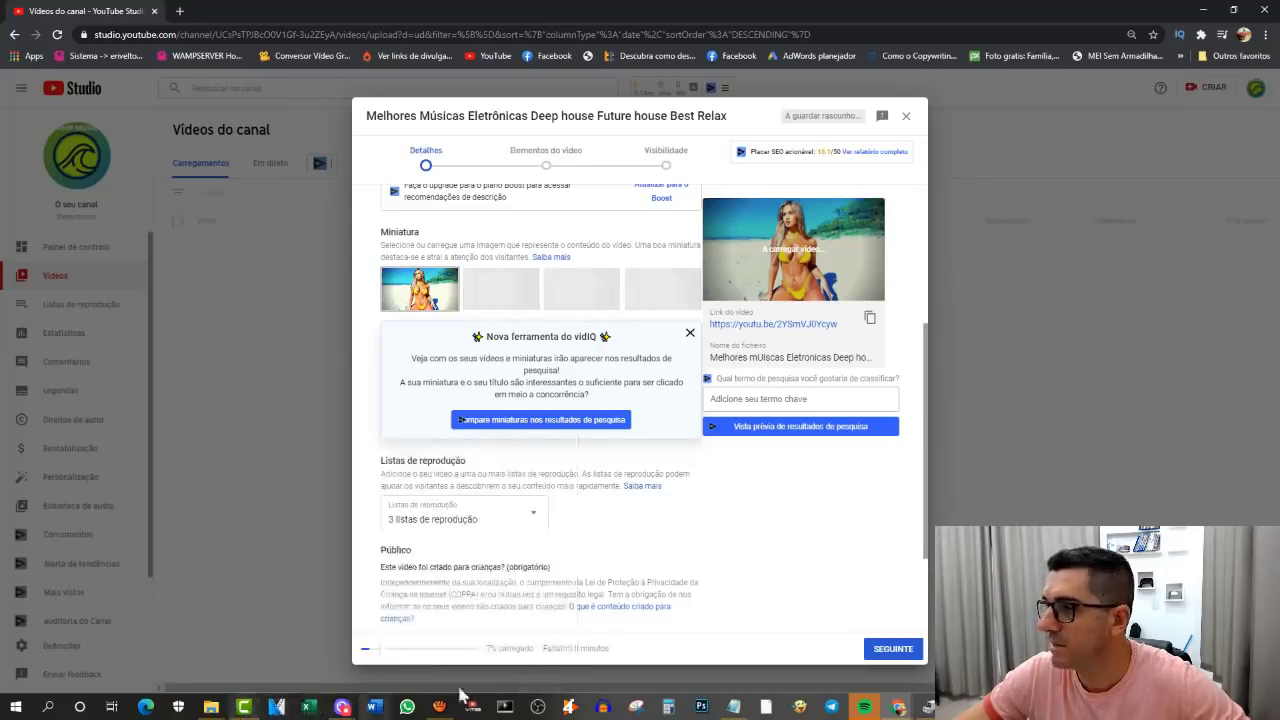
# Step: Copy the tags from "melhores musicas eletronicas" through "musicas eletronicas 2020" from the Notepad list into the video's tags
pyautogui.click(733, 706)
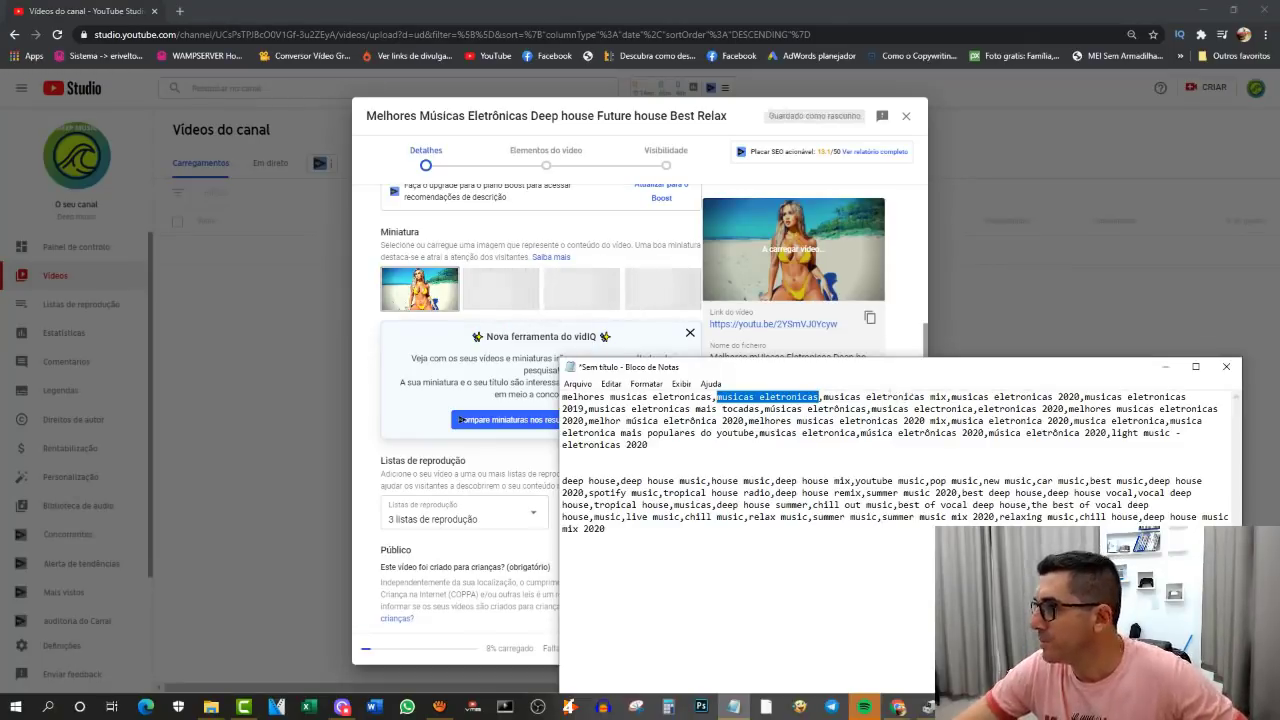
pyautogui.click(721, 408)
pyautogui.moveTo(562, 396); pyautogui.dragTo(1190, 397)
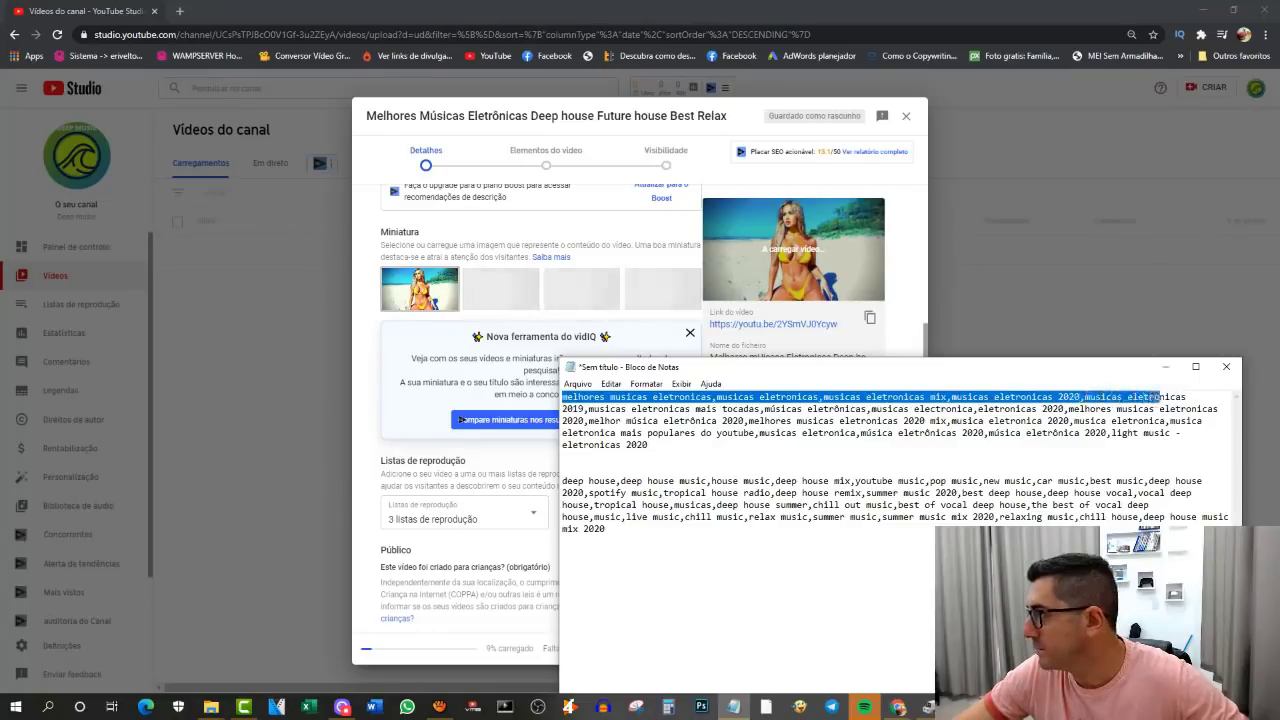
pyautogui.click(497, 472)
pyautogui.scroll(-2, 497, 472)
pyautogui.click(426, 588)
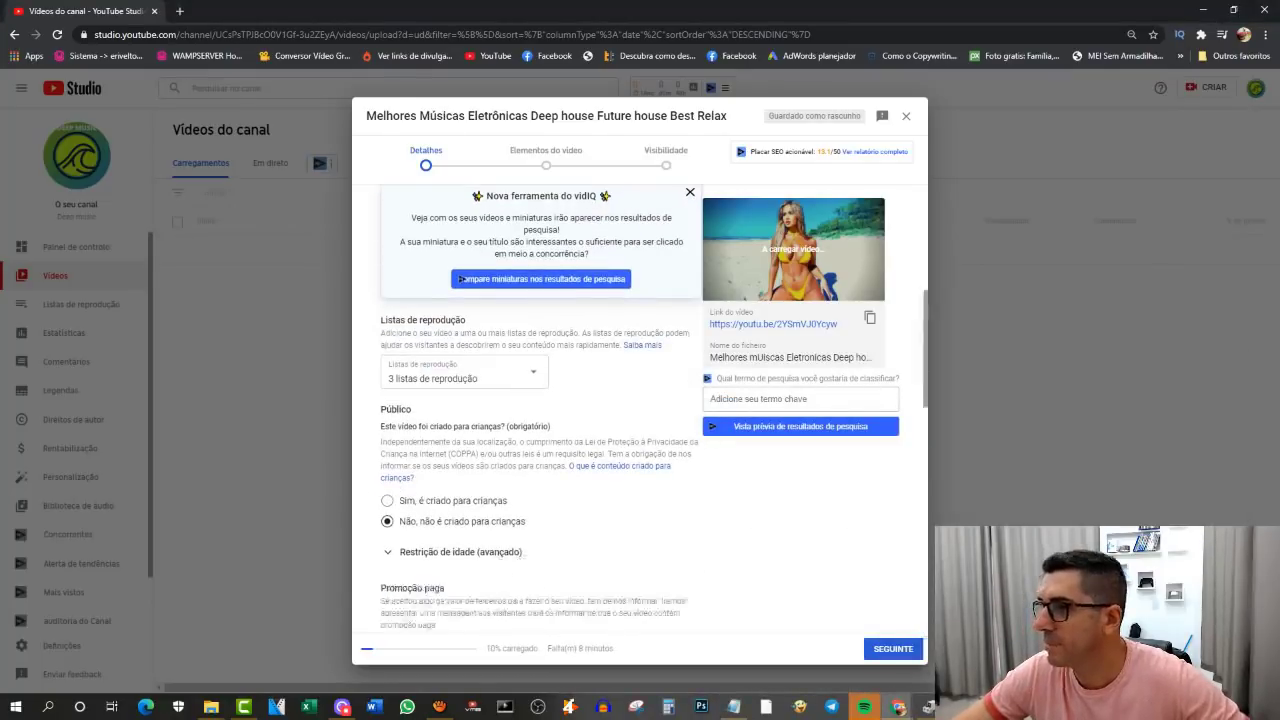
pyautogui.scroll(-3, 440, 570)
pyautogui.click(523, 452)
pyautogui.hotkey('ctrl', 'v')
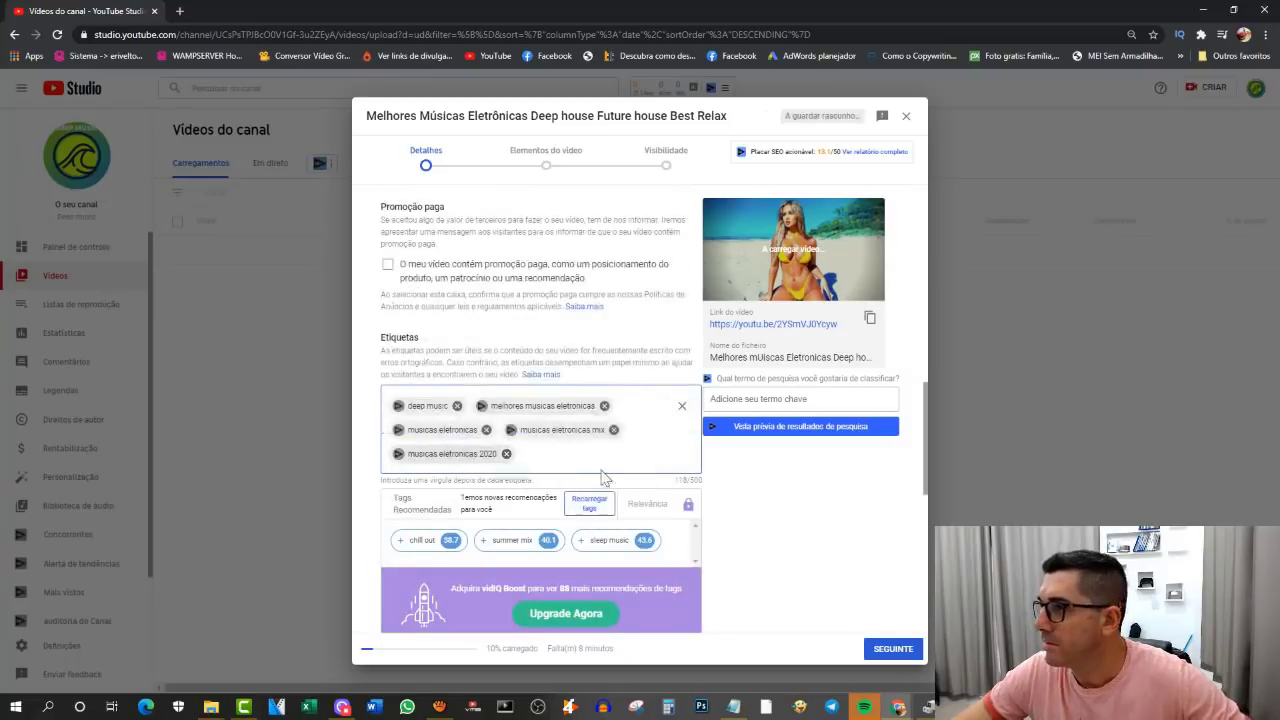
# Step: Copy the tags from "deep house" through "best of vocal deep house" from the Notepad list into the video's tags
pyautogui.hotkey('alt', 'Tab')
pyautogui.hotkey('alt', 'Tab')
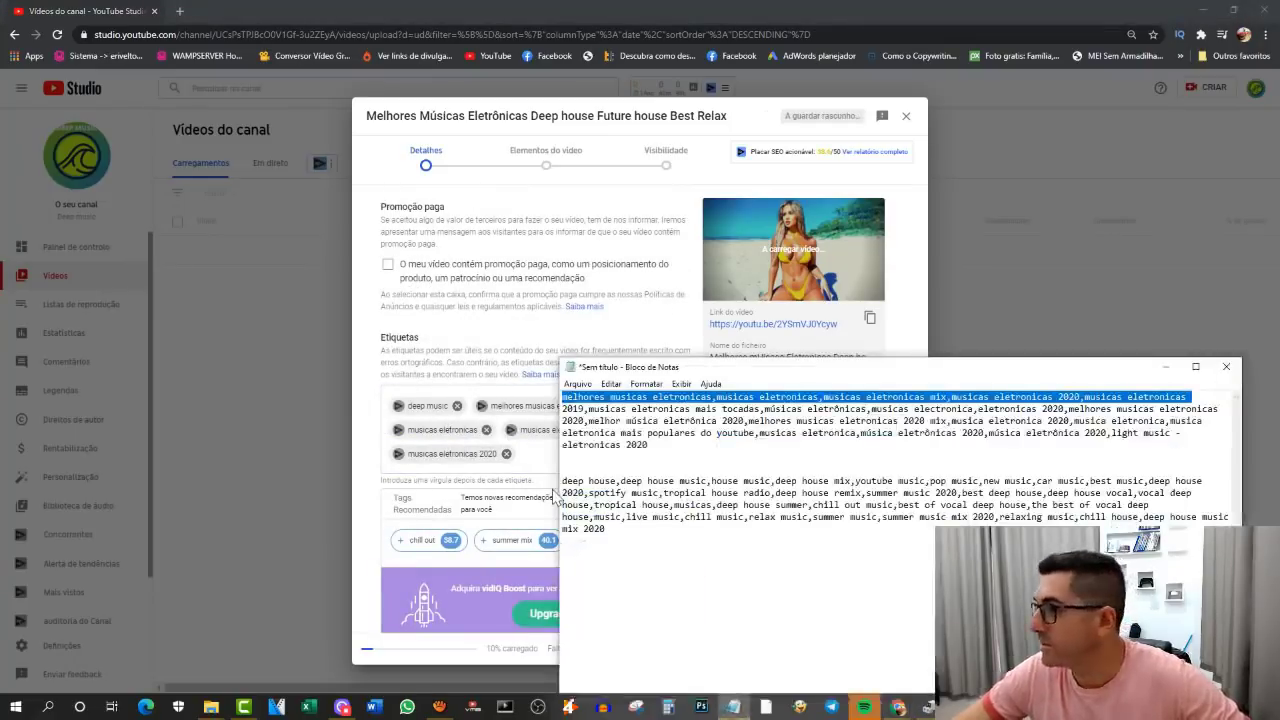
pyautogui.moveTo(562, 481); pyautogui.dragTo(936, 492)
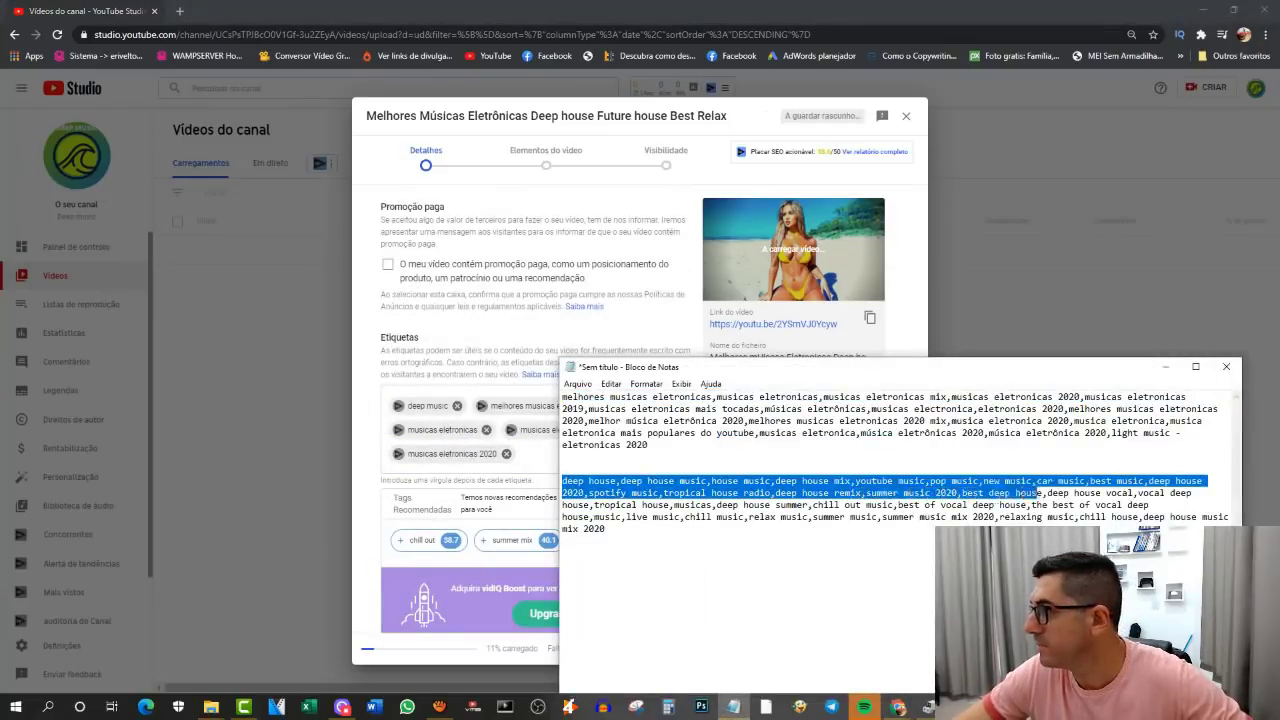
pyautogui.moveTo(1038, 493)
pyautogui.mouseDown()
pyautogui.moveTo(985, 517)
pyautogui.moveTo(1030, 505)
pyautogui.mouseUp()
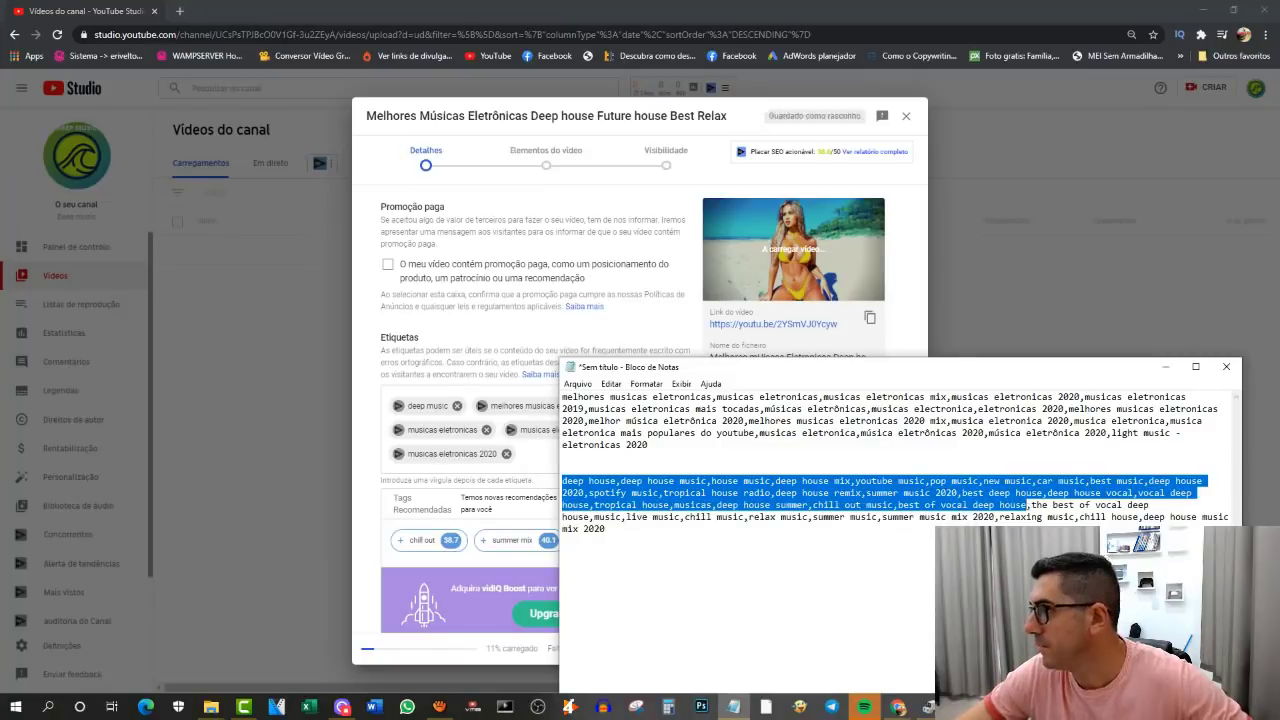
pyautogui.hotkey('alt', 'Tab')
pyautogui.hotkey('ctrl', 'v')
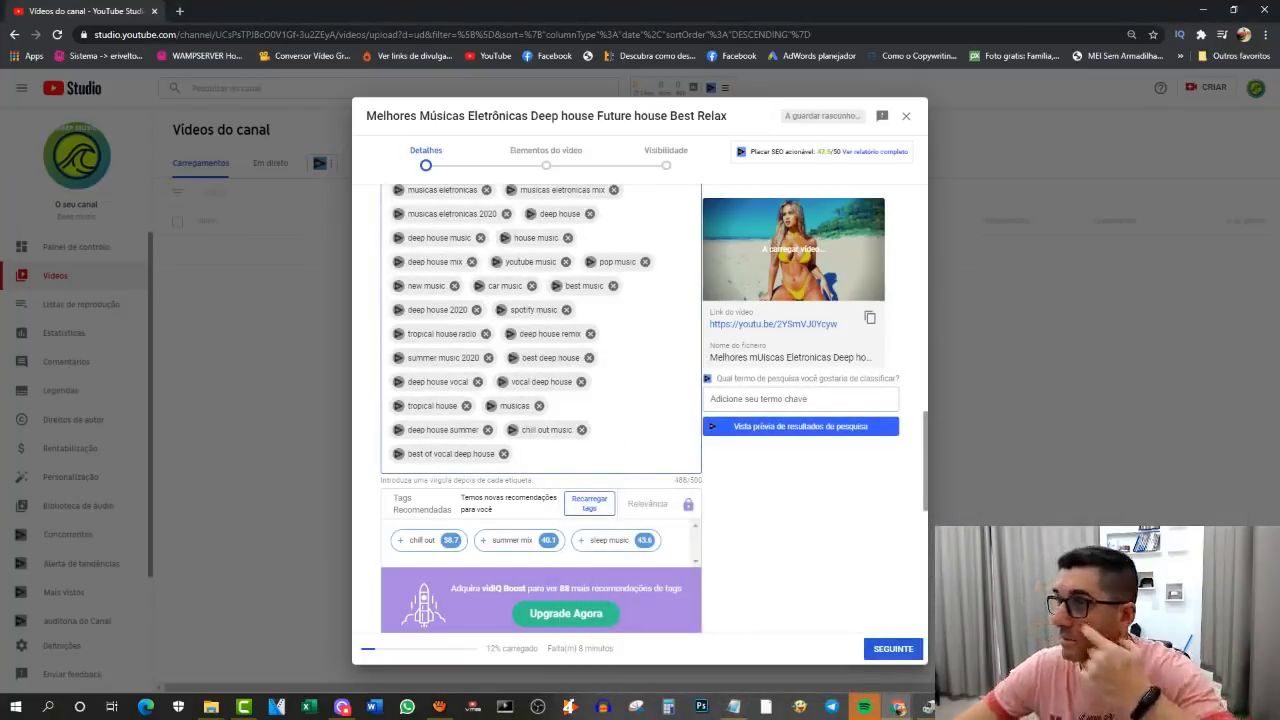
# Step: Add the recommended tags "summer mix", "sleep music" and "chill out" to the video
pyautogui.scroll(-3, 560, 450)
pyautogui.scroll(1, 570, 480)
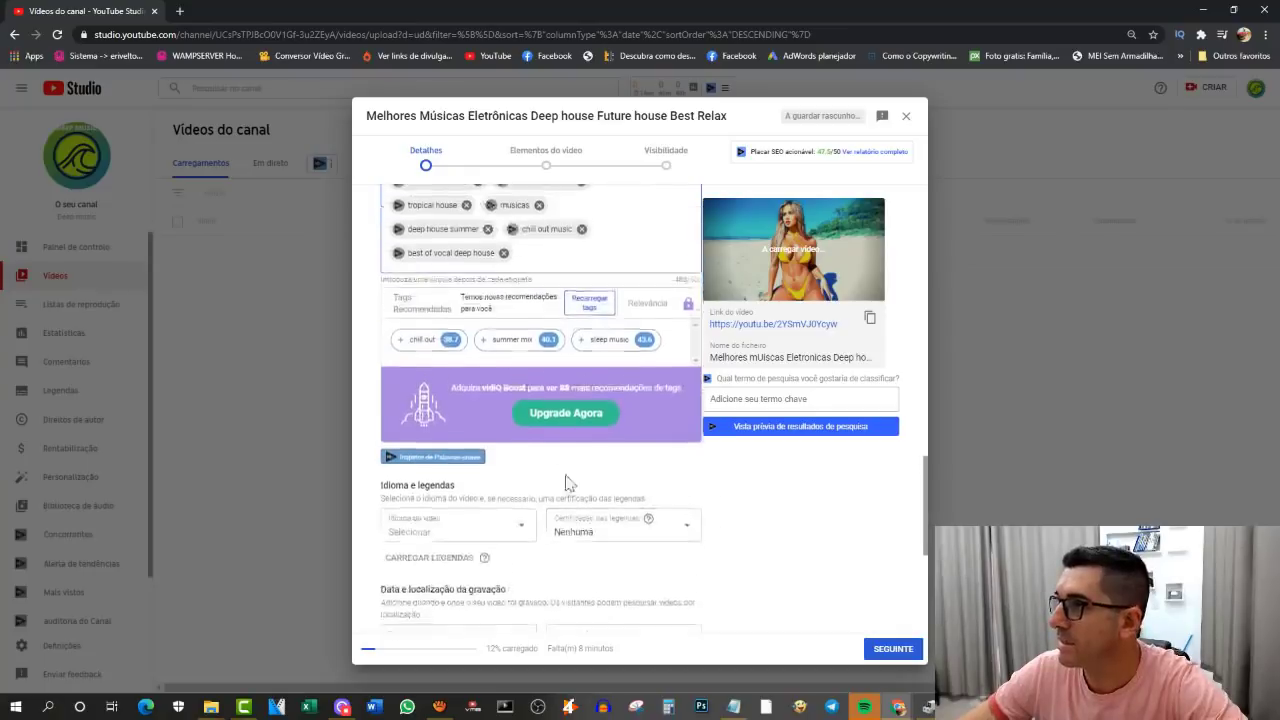
pyautogui.click(510, 340)
pyautogui.click(603, 340)
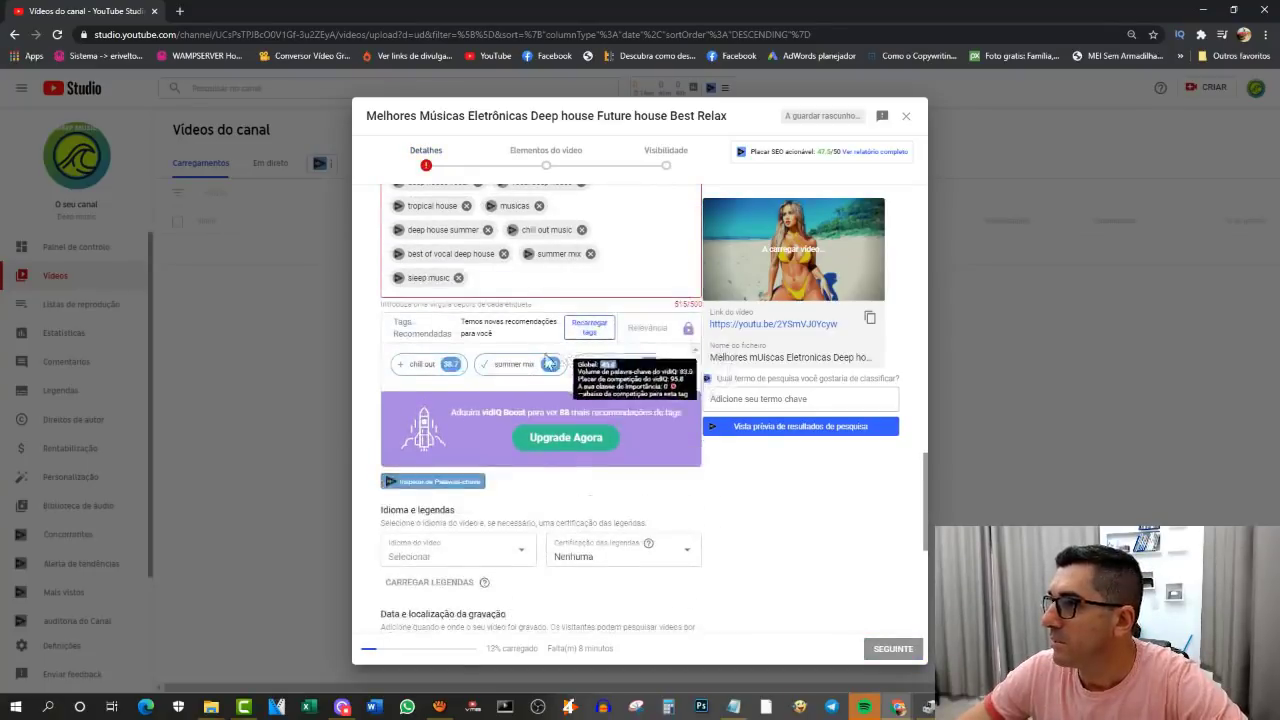
pyautogui.click(402, 365)
# Step: Remove the tags "car music", "new music" and "deep house mix", and review the remaining tag list
pyautogui.scroll(4, 563, 470)
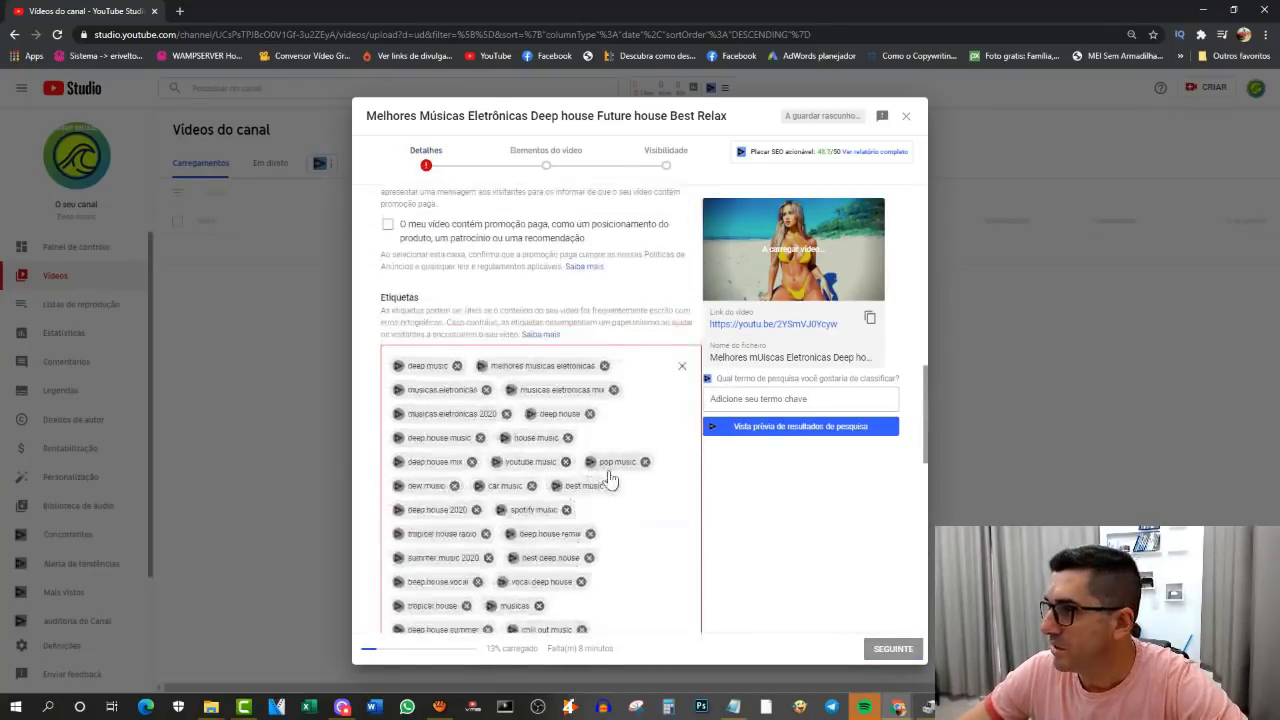
pyautogui.click(531, 486)
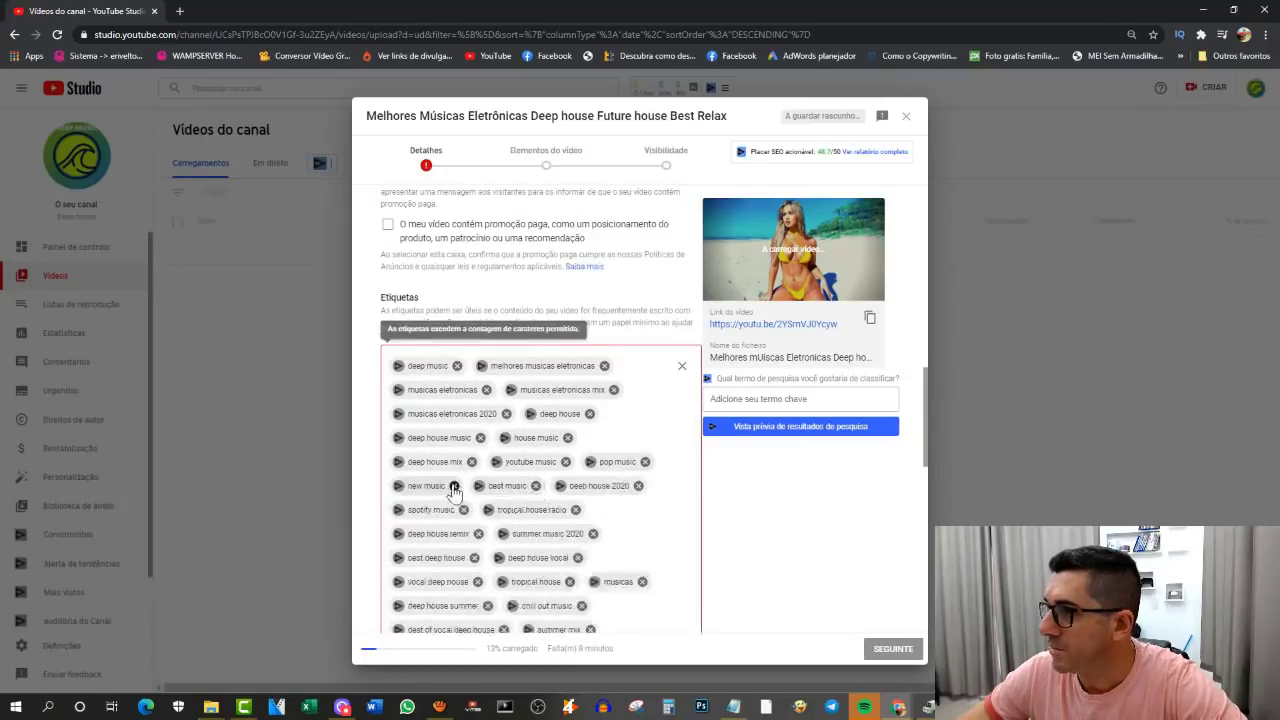
pyautogui.click(454, 486)
pyautogui.click(470, 462)
pyautogui.scroll(-3, 683, 518)
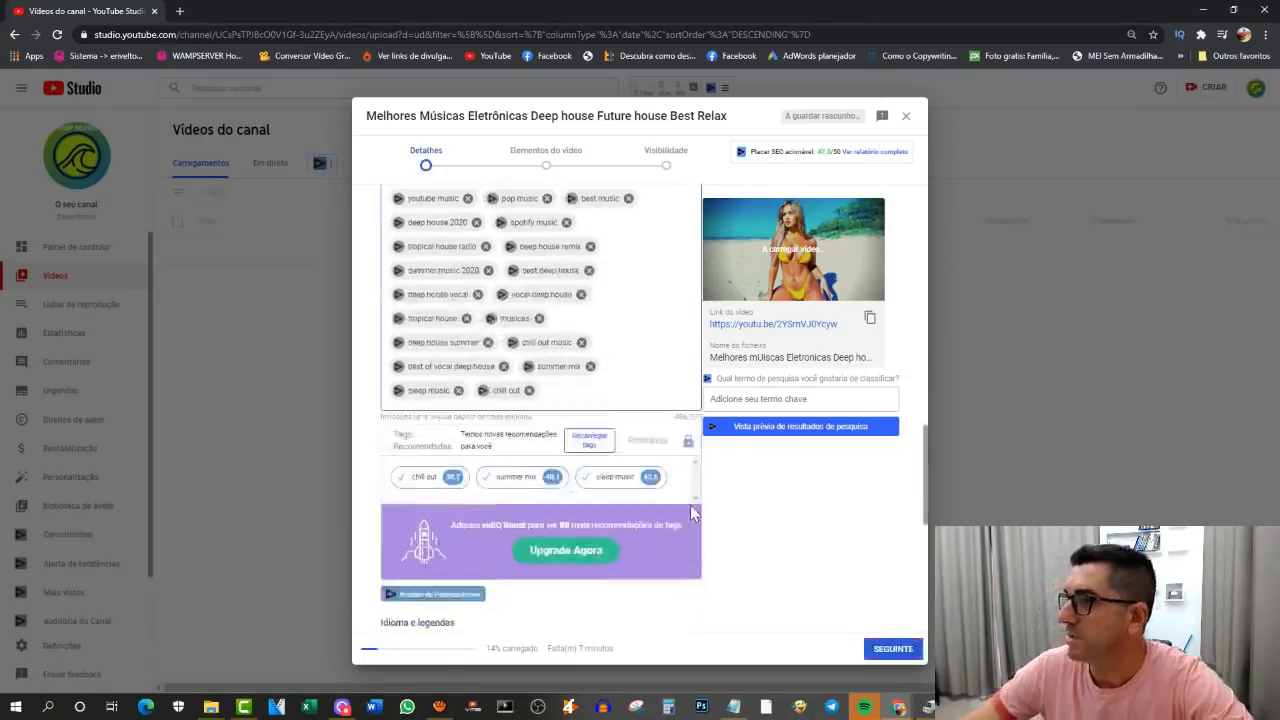
pyautogui.scroll(-3, 750, 600)
pyautogui.scroll(5, 766, 629)
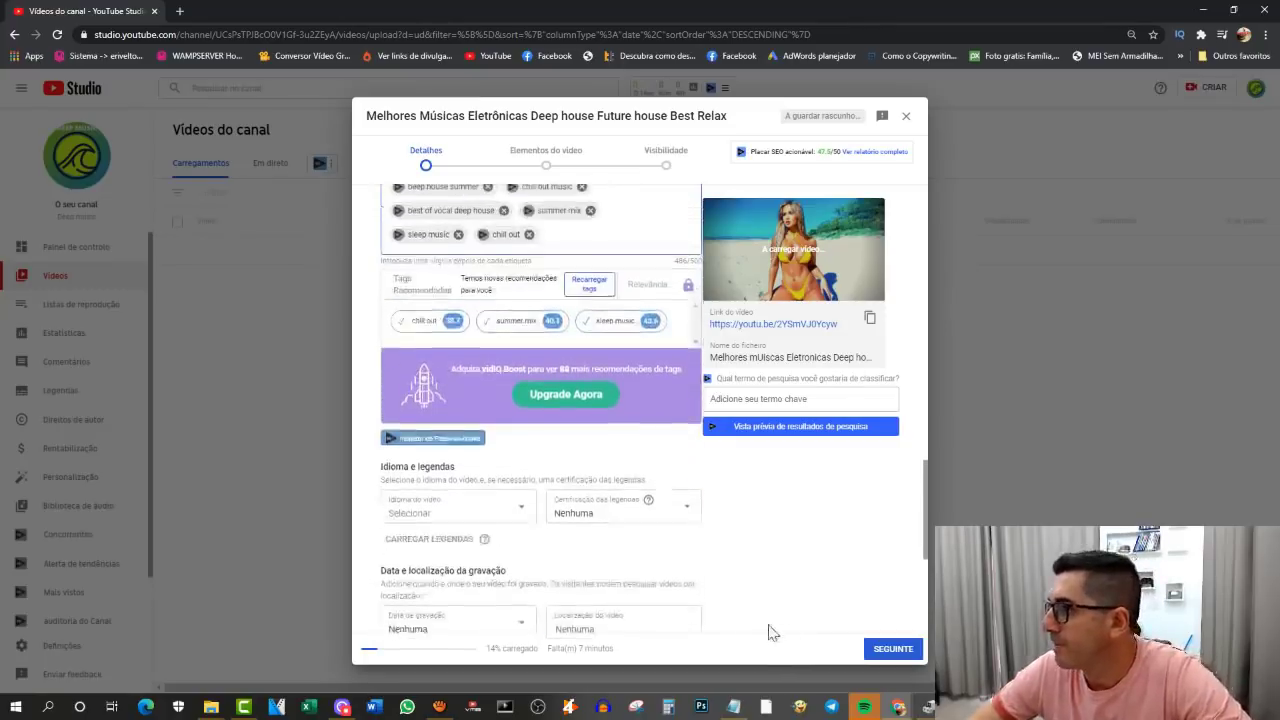
pyautogui.scroll(1, 625, 445)
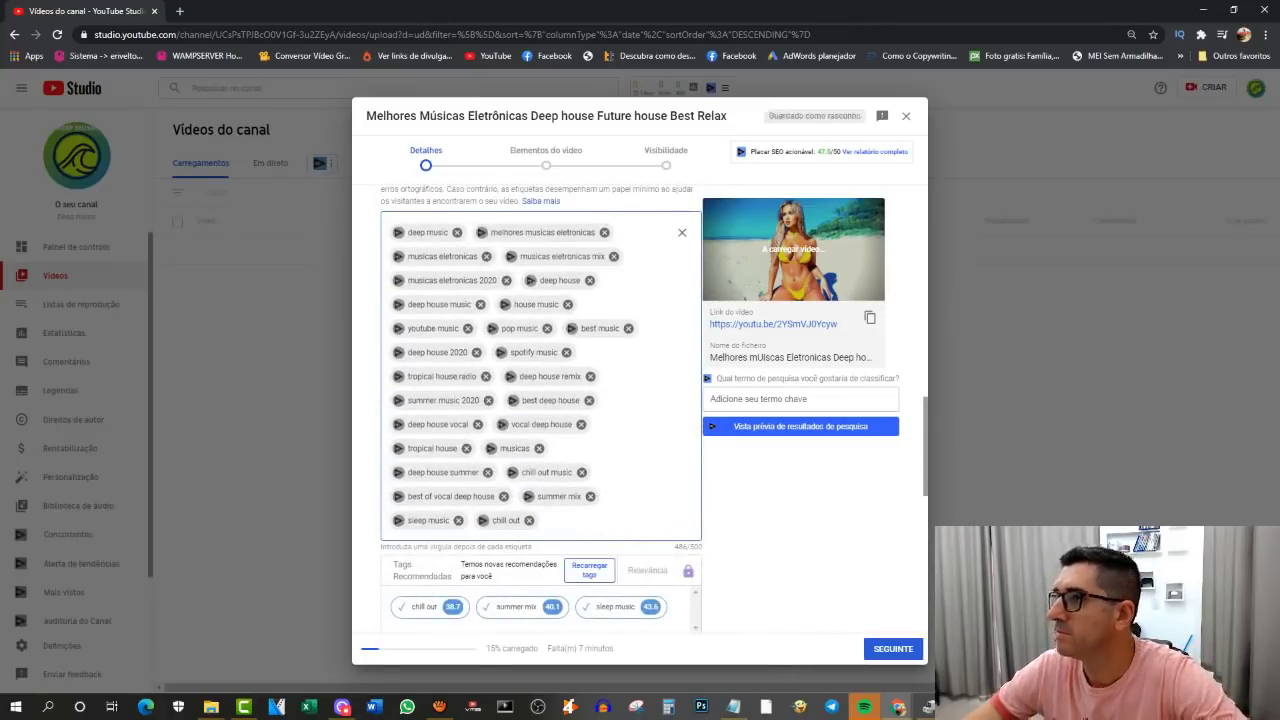
pyautogui.scroll(-3, 814, 608)
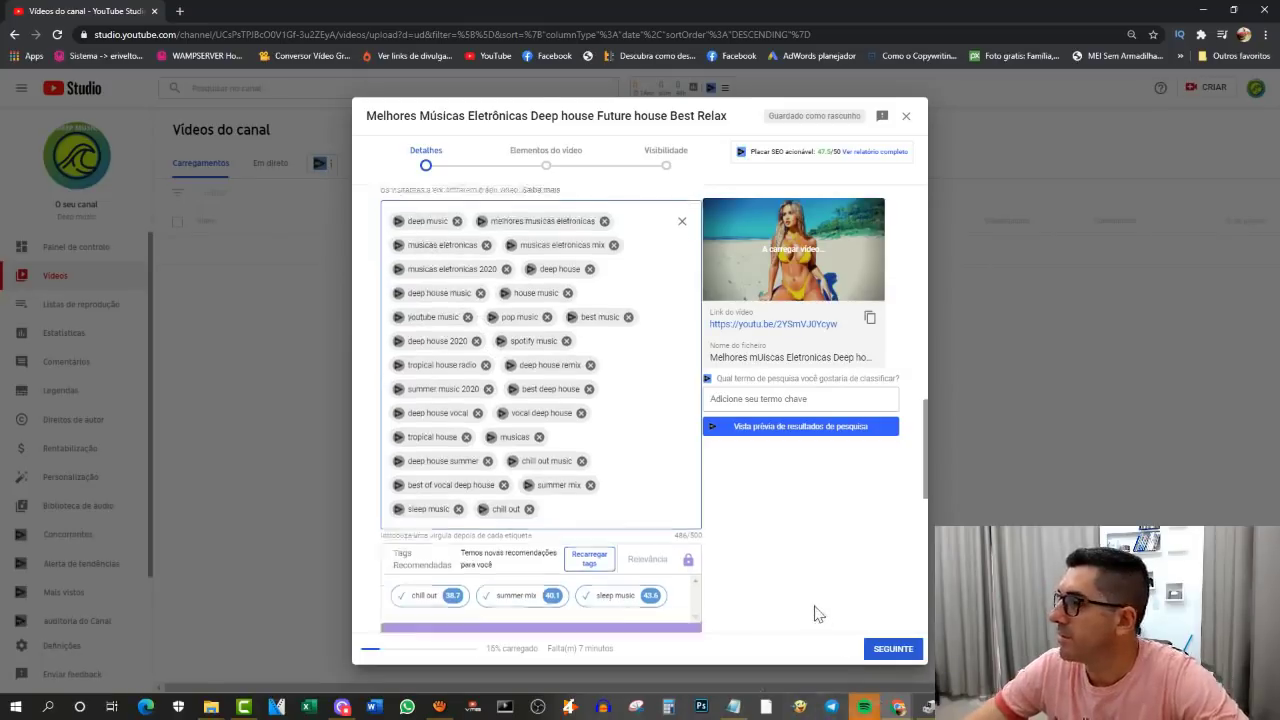
# Step: Set the video's visibility to public as an instant premiere and publish it
pyautogui.click(899, 654)
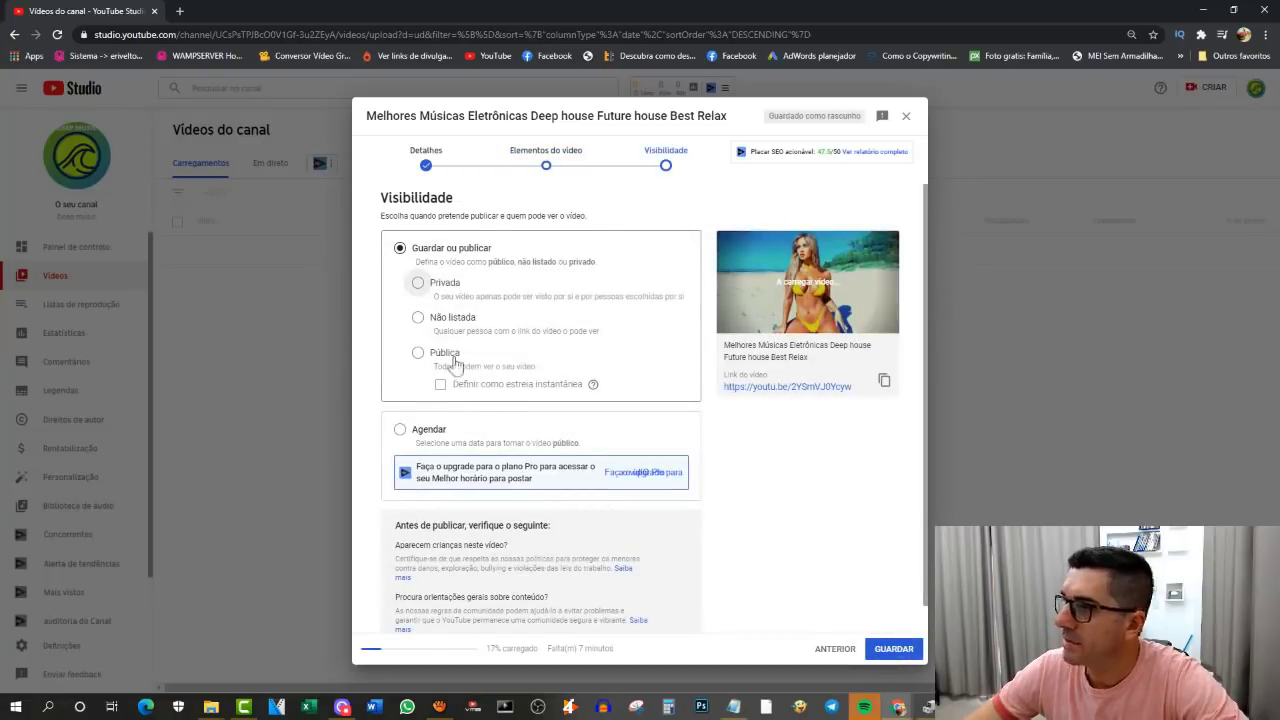
pyautogui.click(445, 358)
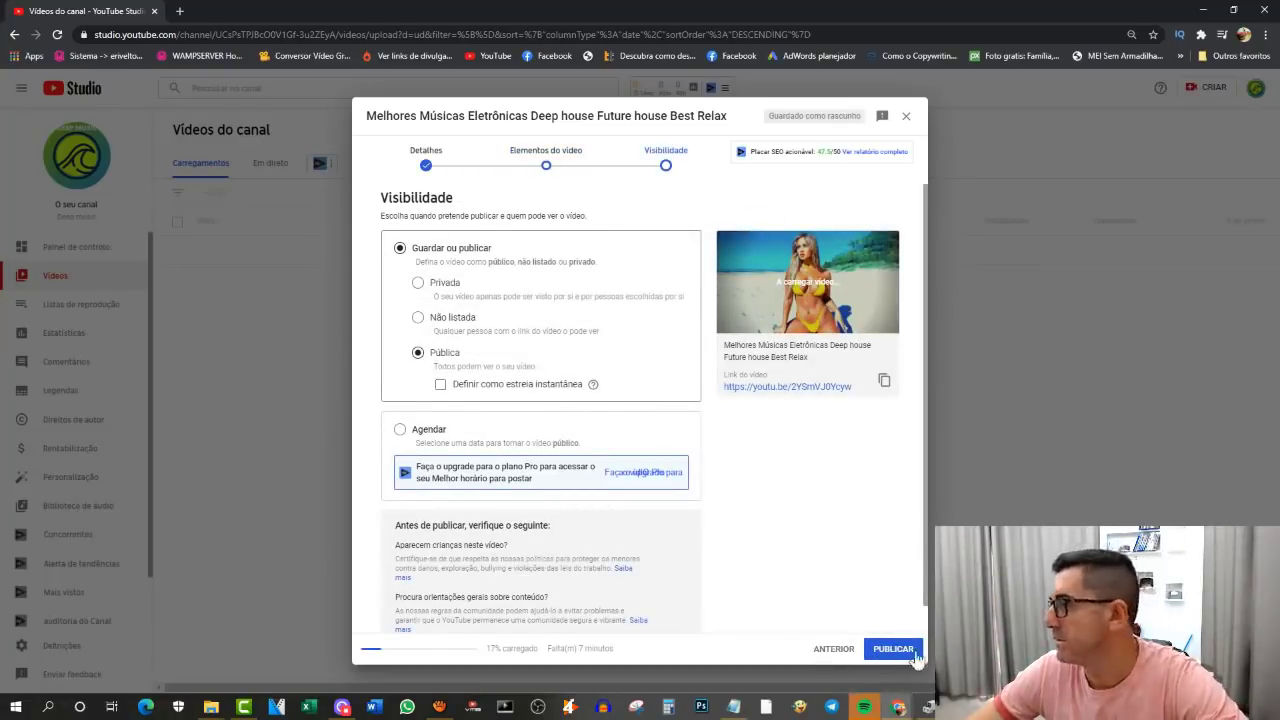
pyautogui.click(534, 387)
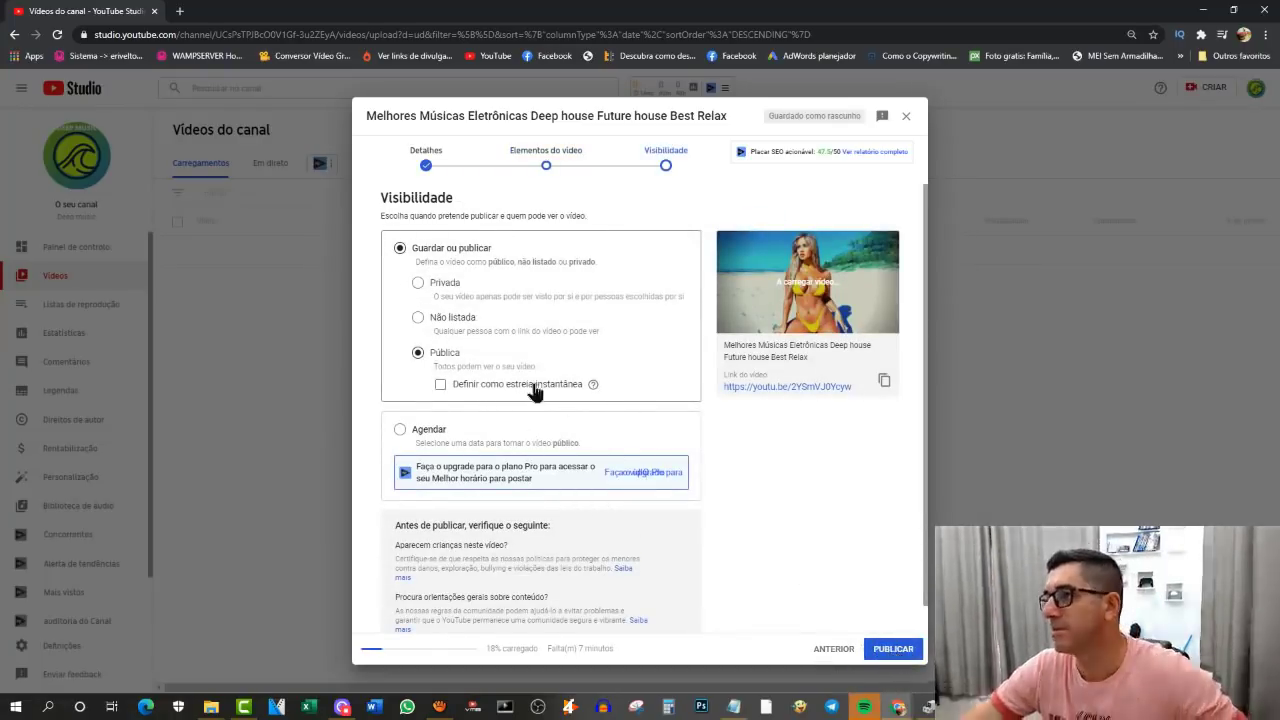
pyautogui.click(891, 650)
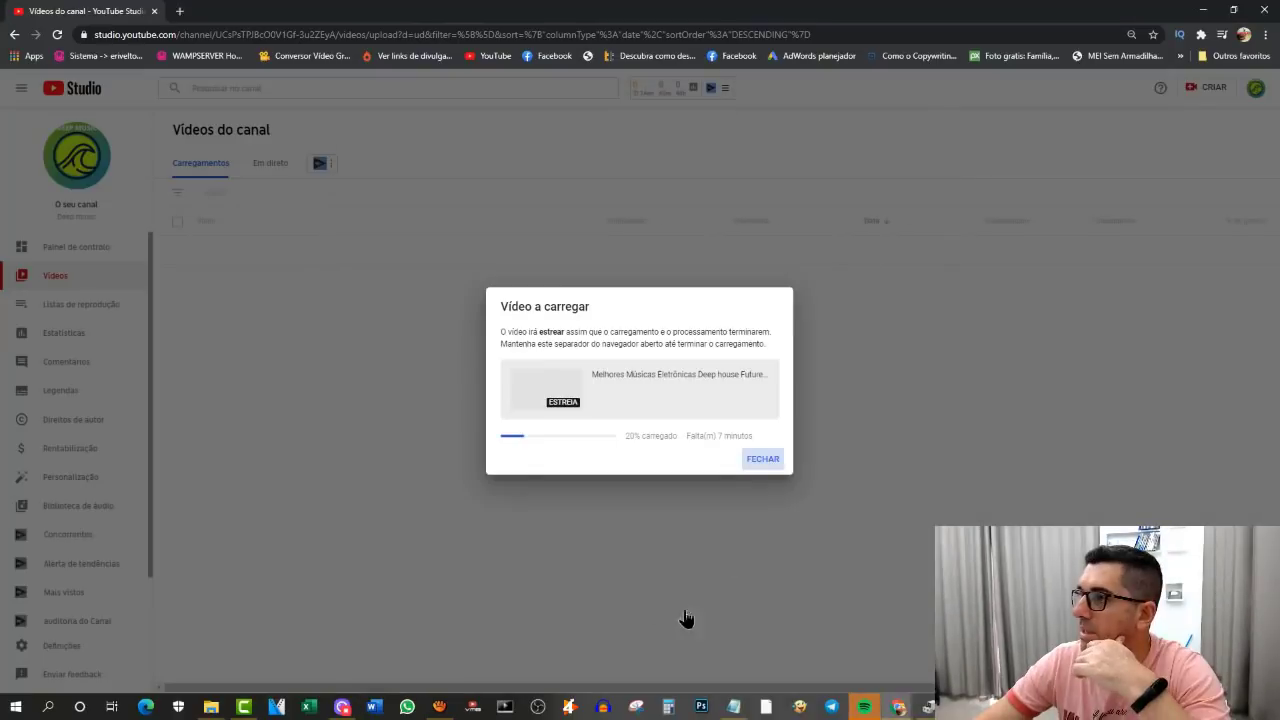